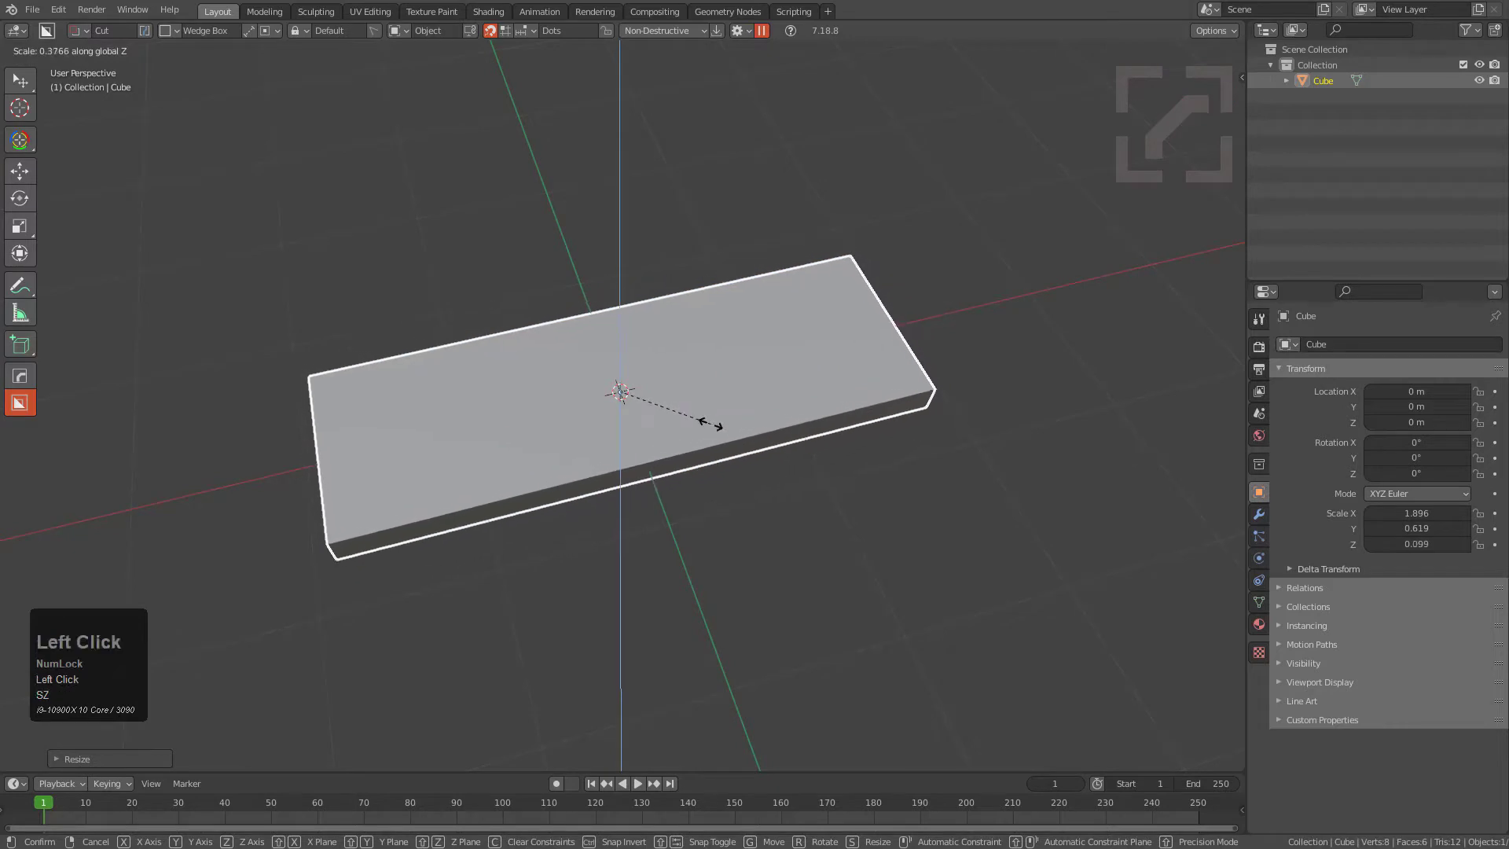
Step: Apply the scale of the flattened box so its scale values reset to 1
{"action": "middle_click_drag", "start_coordinate": [708, 428], "coordinate": [750, 389]}
{"action": "scroll", "coordinate": [750, 389], "scroll_direction": "down", "scroll_amount": 2}
{"action": "scroll", "coordinate": [751, 389], "scroll_direction": "up", "scroll_amount": 2}
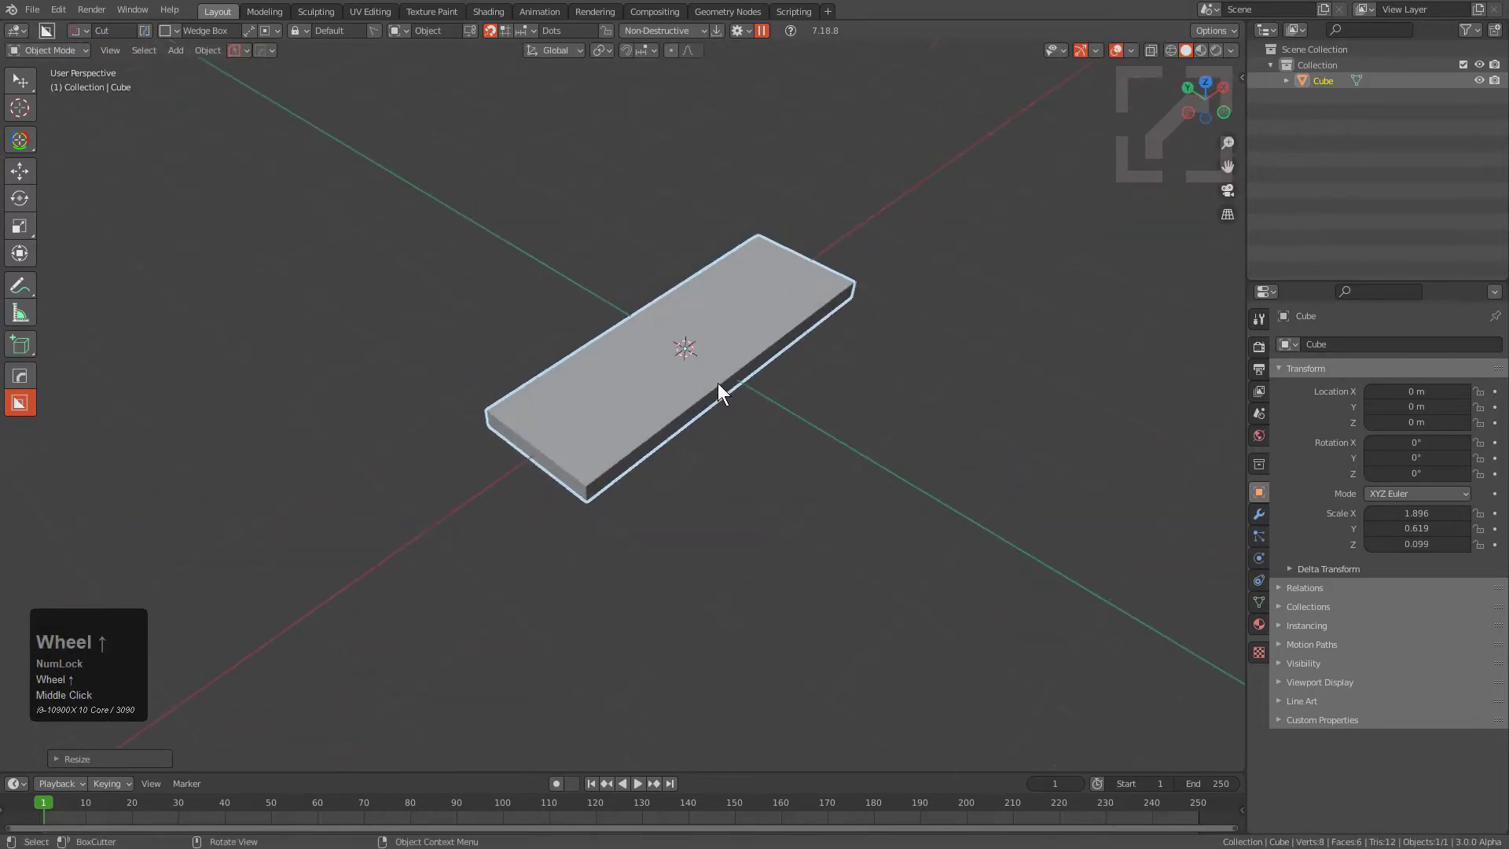
{"action": "key", "text": "ctrl+a"}
{"action": "left_click", "coordinate": [676, 417]}
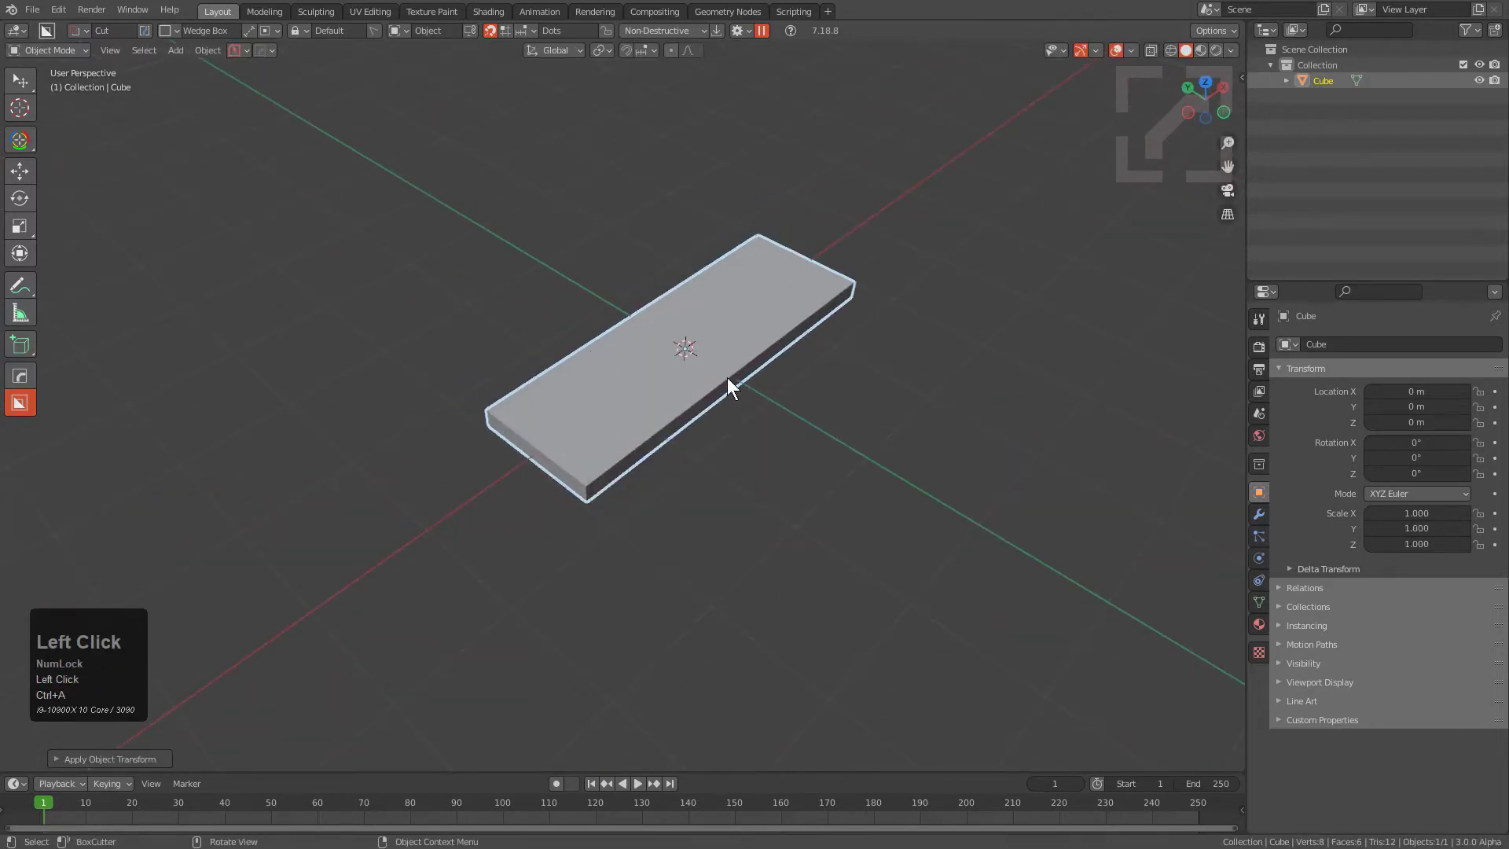
Step: Array the slab along negative Y with HardOps Array, using a count of 5 at about 1.3 m spacing and an empty as driver
{"action": "middle_click_drag", "start_coordinate": [728, 386], "coordinate": [743, 376]}
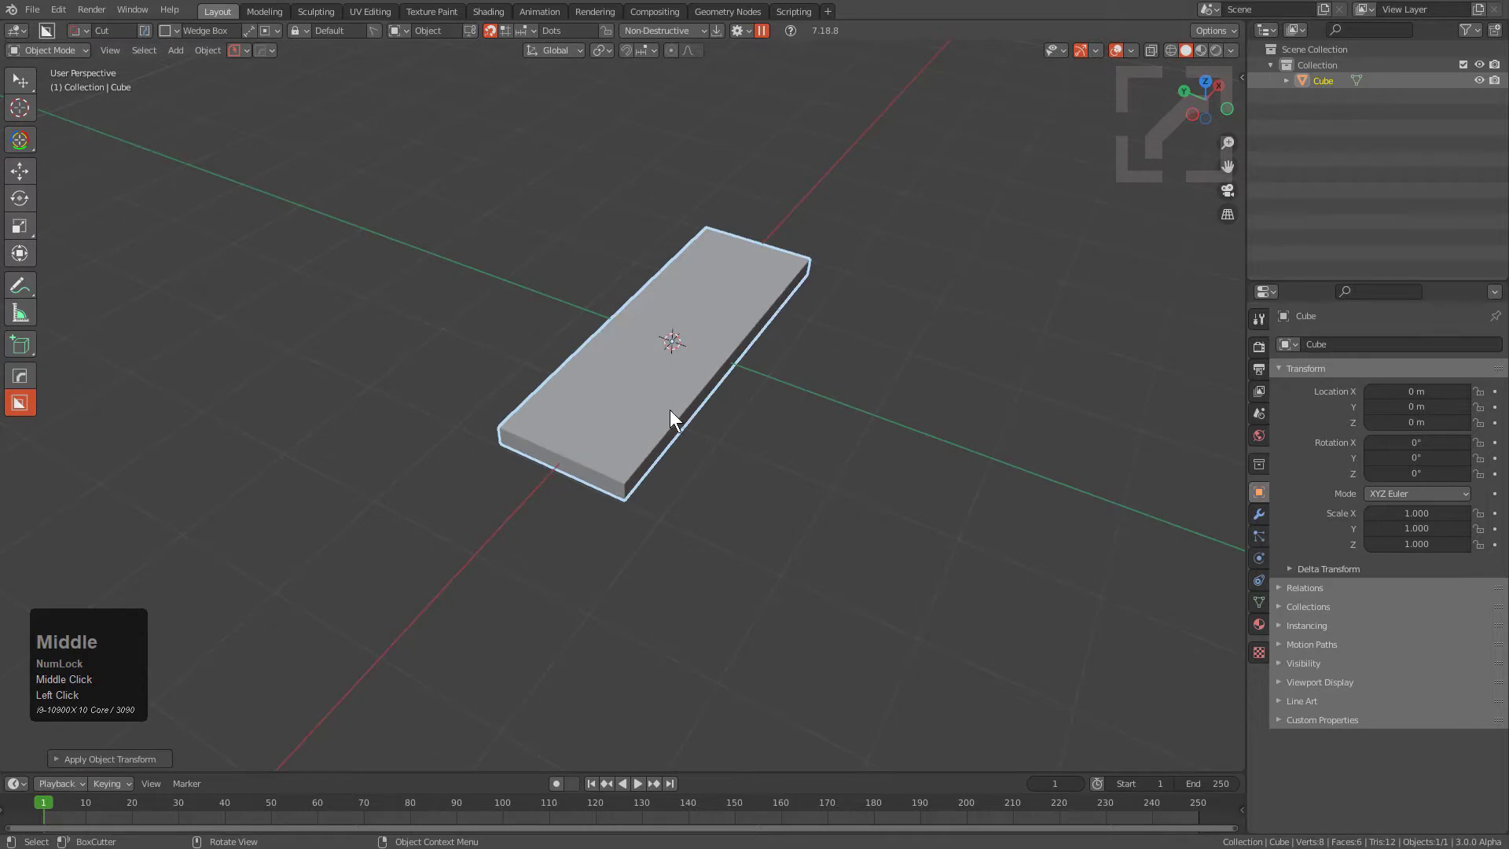
{"action": "middle_click_drag", "start_coordinate": [679, 403], "coordinate": [669, 389]}
{"action": "key", "text": "q"}
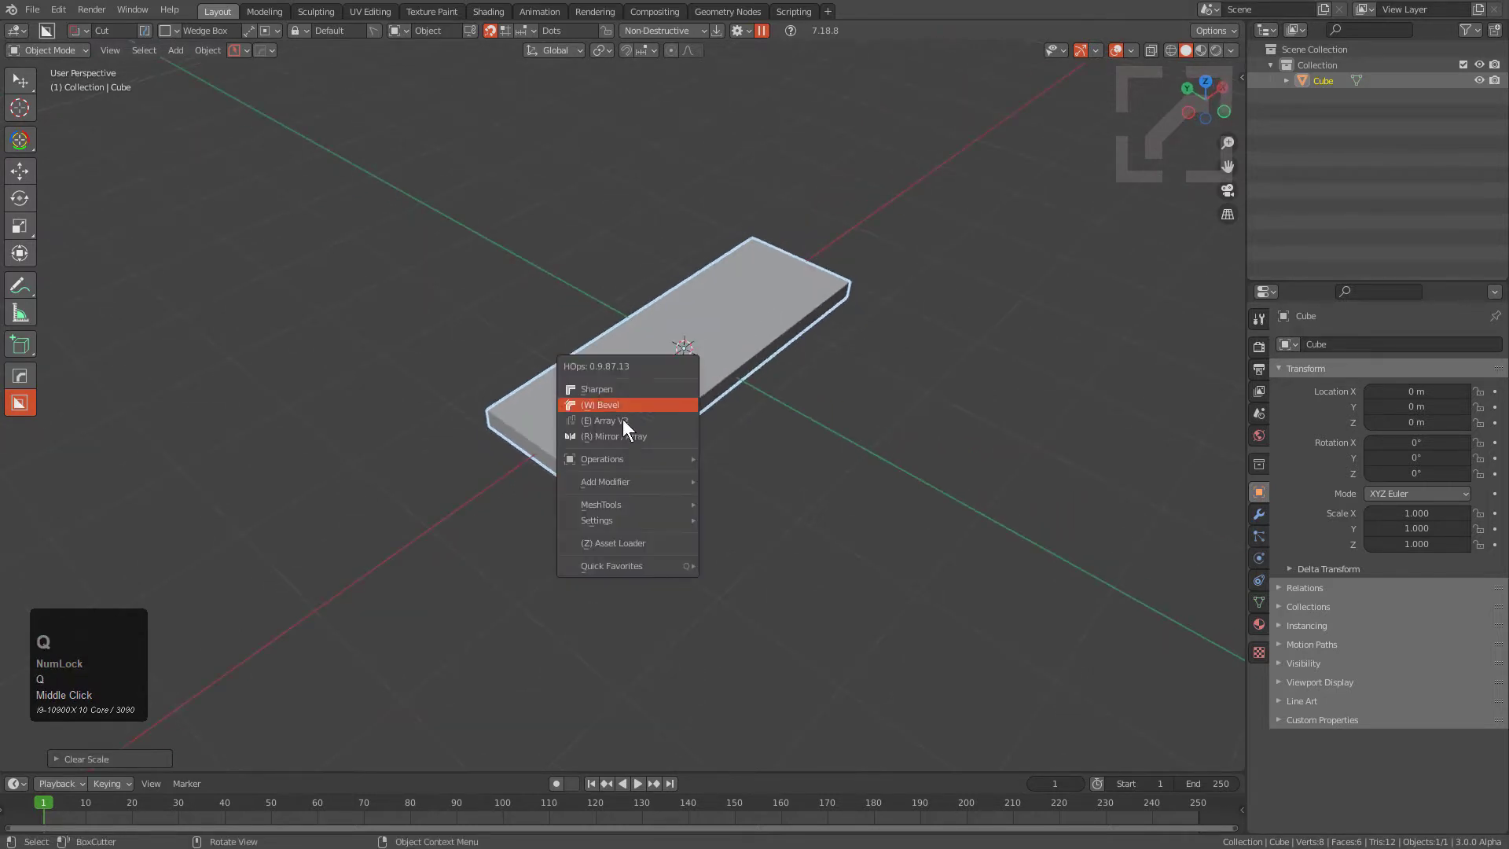
{"action": "left_click", "coordinate": [618, 421]}
{"action": "key", "text": "x"}
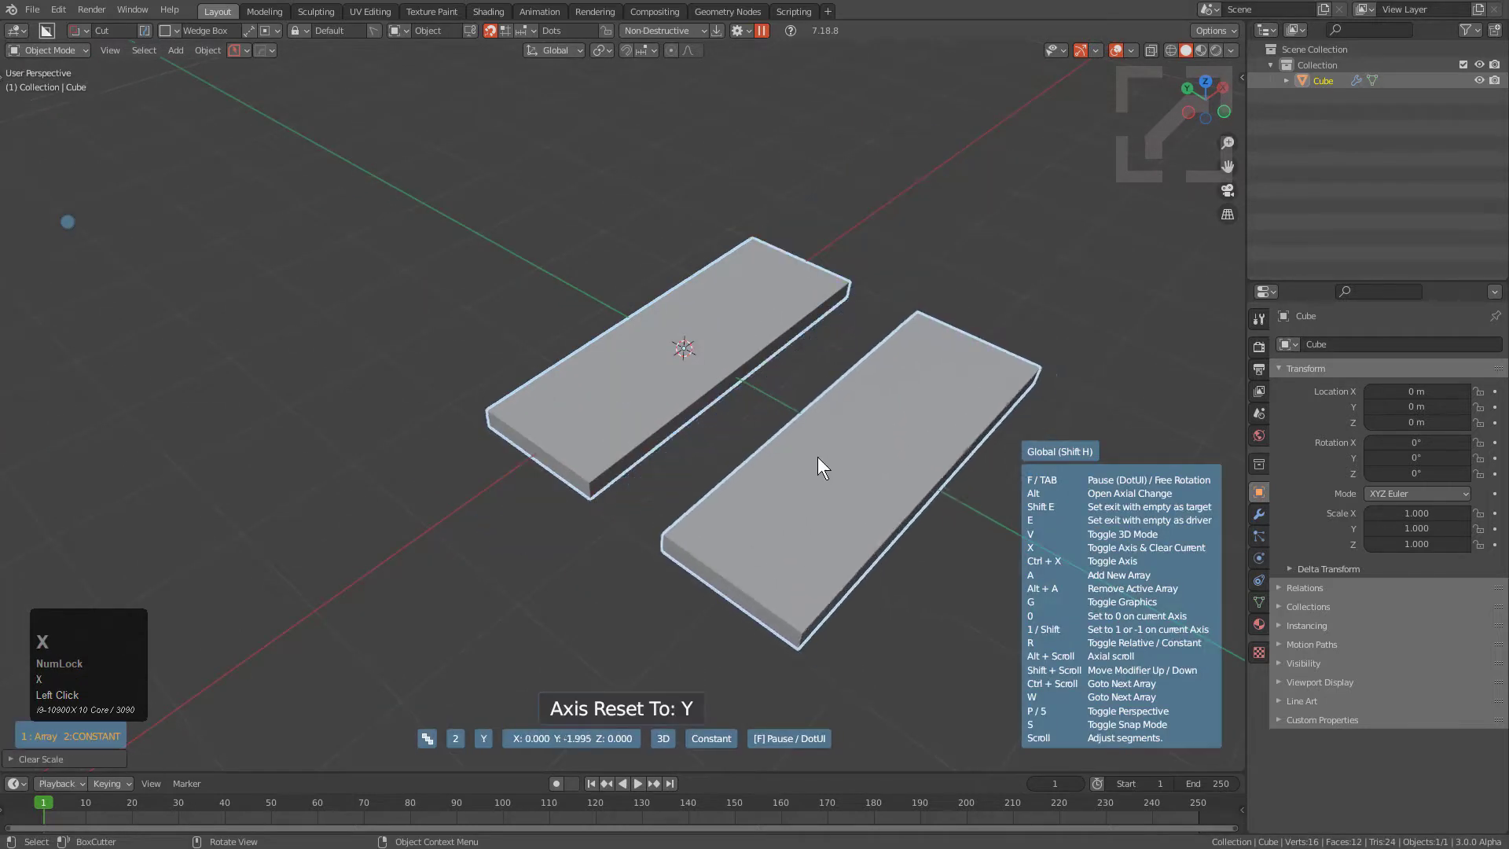
{"action": "scroll", "coordinate": [1006, 510], "scroll_direction": "up", "scroll_amount": 3}
{"action": "scroll", "coordinate": [1006, 511], "scroll_direction": "up", "scroll_amount": 1}
{"action": "middle_click_drag", "start_coordinate": [1036, 541], "coordinate": [1037, 446]}
{"action": "scroll", "coordinate": [1117, 477], "scroll_direction": "down", "scroll_amount": 2}
{"action": "scroll", "coordinate": [880, 368], "scroll_direction": "up", "scroll_amount": 1}
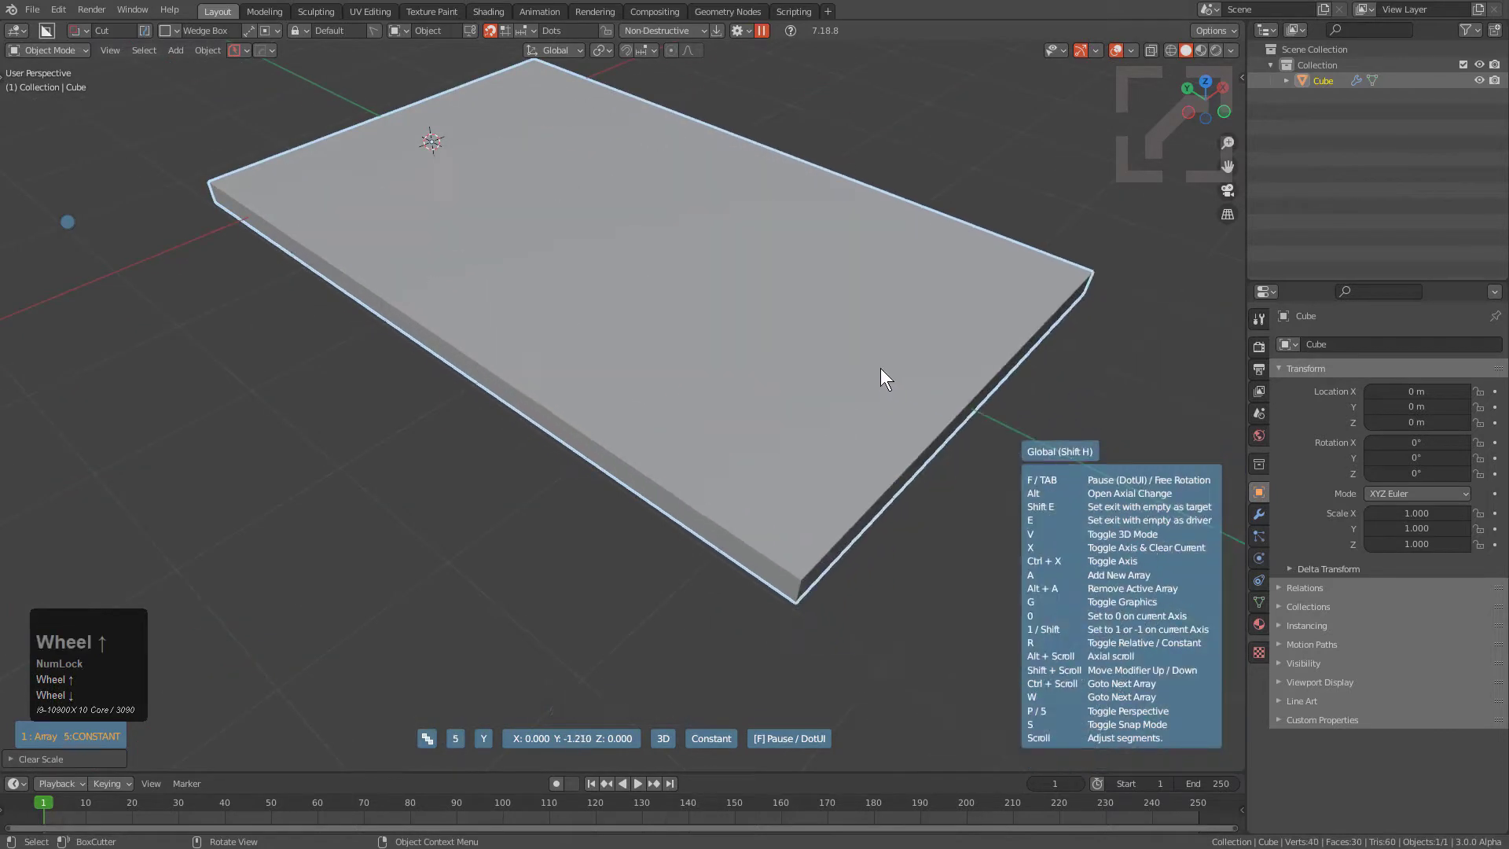
{"action": "key", "text": "e"}
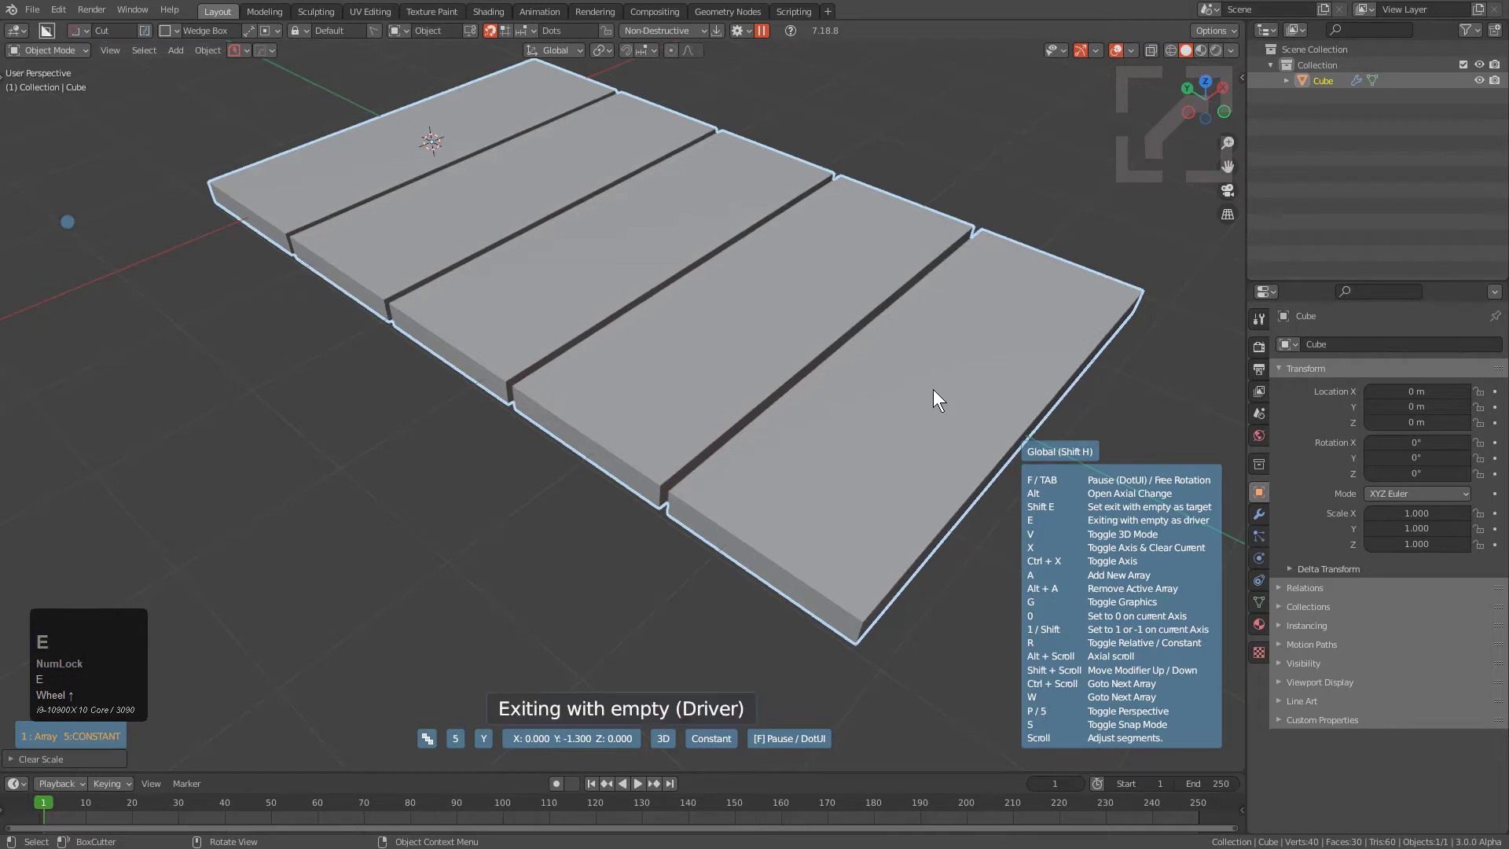
{"action": "left_click", "coordinate": [932, 389]}
Step: Move the array's driver empty down about 2.3 m along Z to stagger the slabs into descending steps
{"action": "key", "text": "g"}
{"action": "key", "text": "z"}
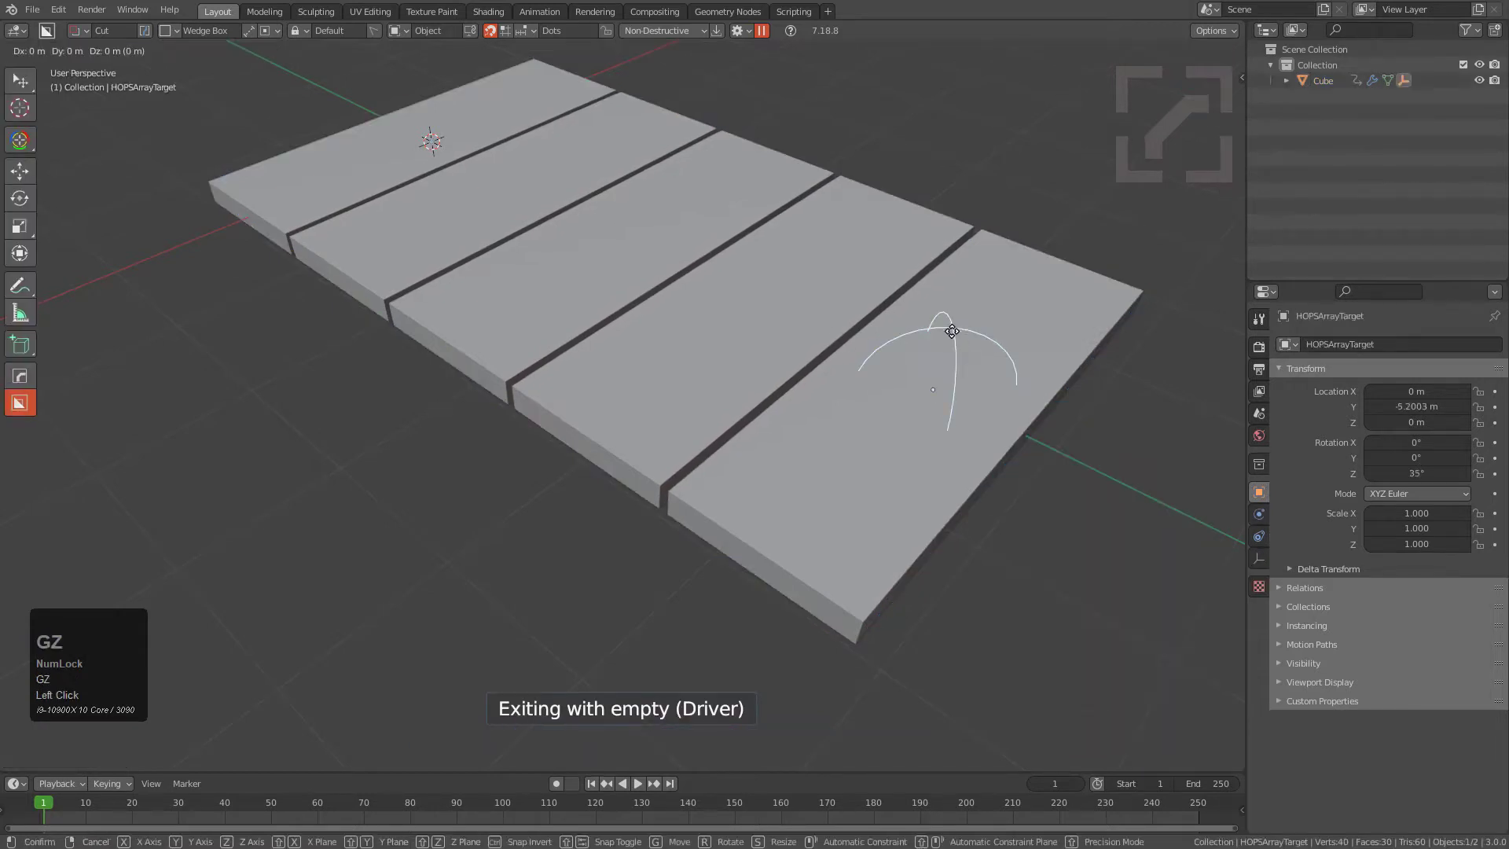
{"action": "left_click", "coordinate": [627, 327]}
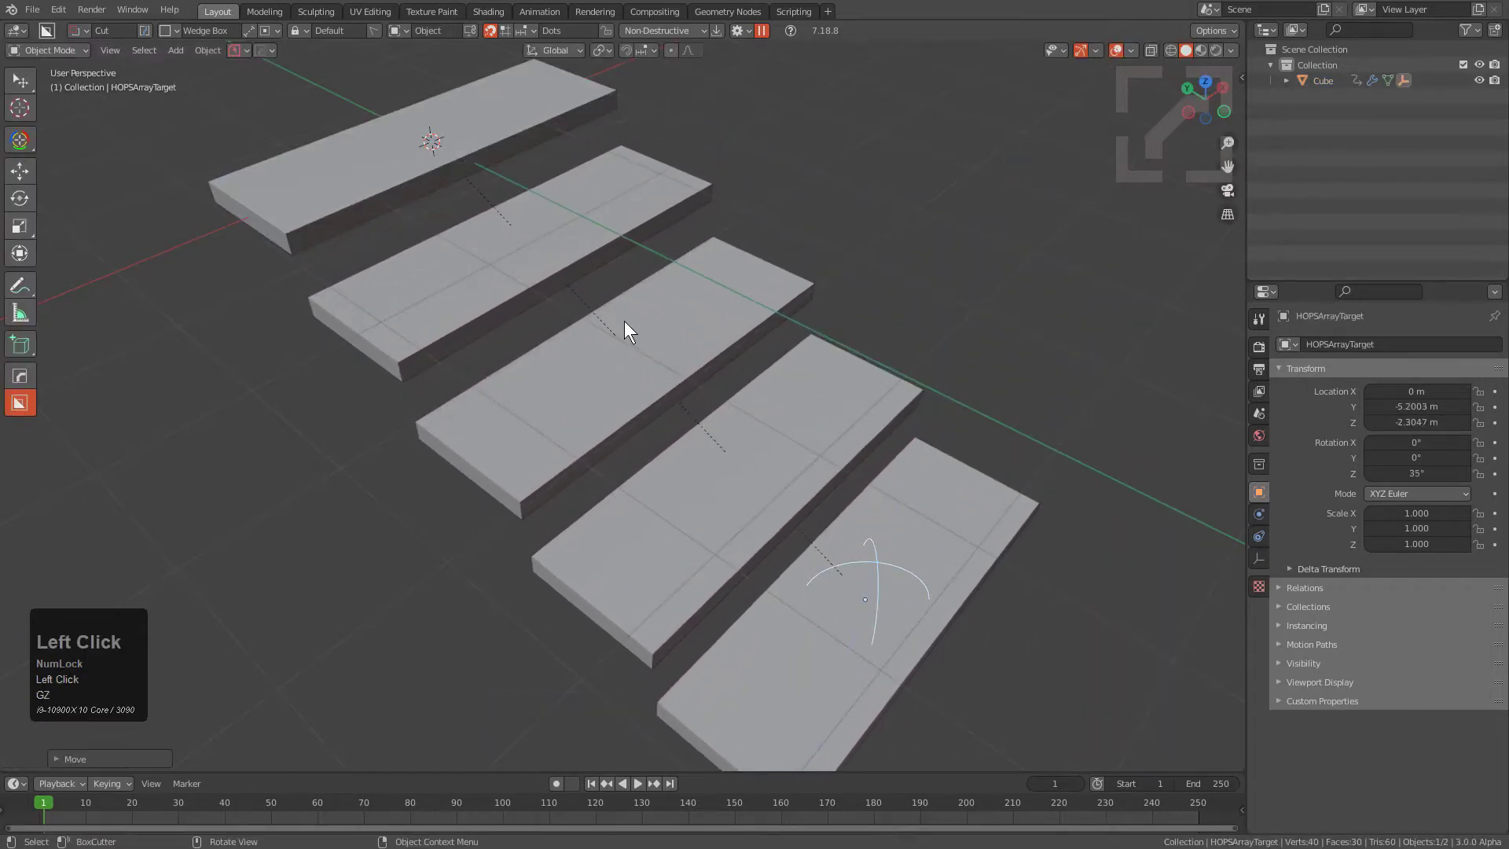
Step: Knife an inset rectangle through the original top slab in Edit Mode with a BoxCutter box
{"action": "middle_click_drag", "start_coordinate": [627, 327], "coordinate": [681, 283]}
{"action": "key", "text": "Tab"}
{"action": "middle_click_drag", "start_coordinate": [590, 291], "coordinate": [663, 309], "text": "shift"}
{"action": "scroll", "coordinate": [664, 310], "scroll_direction": "up", "scroll_amount": 5}
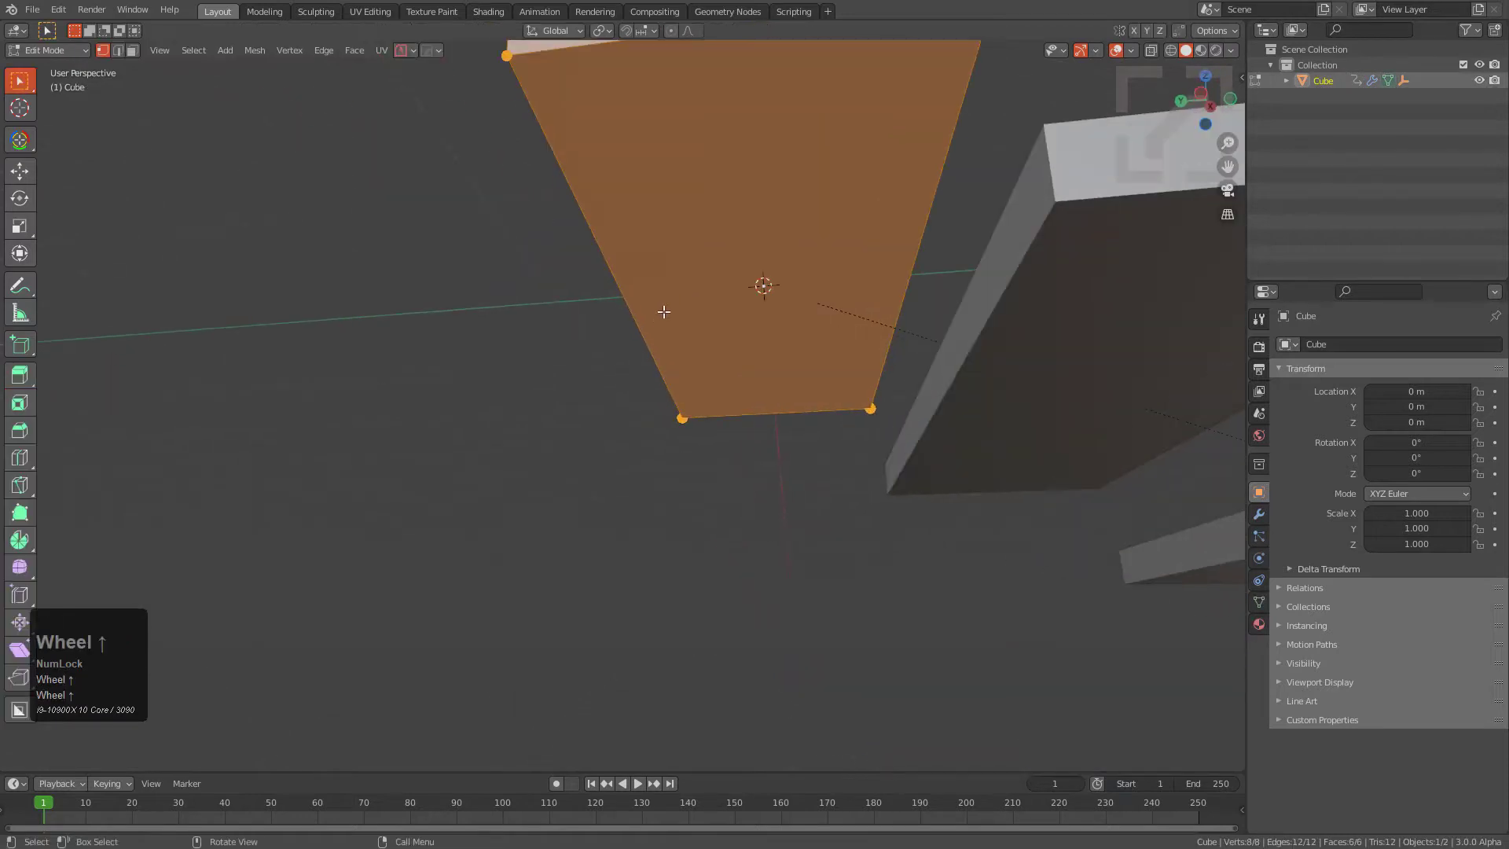
{"action": "scroll", "coordinate": [770, 313], "scroll_direction": "down", "scroll_amount": 2}
{"action": "middle_click_drag", "start_coordinate": [775, 314], "coordinate": [679, 401]}
{"action": "scroll", "coordinate": [678, 402], "scroll_direction": "down", "scroll_amount": 2}
{"action": "scroll", "coordinate": [679, 401], "scroll_direction": "down", "scroll_amount": 2}
{"action": "key", "text": "alt+w"}
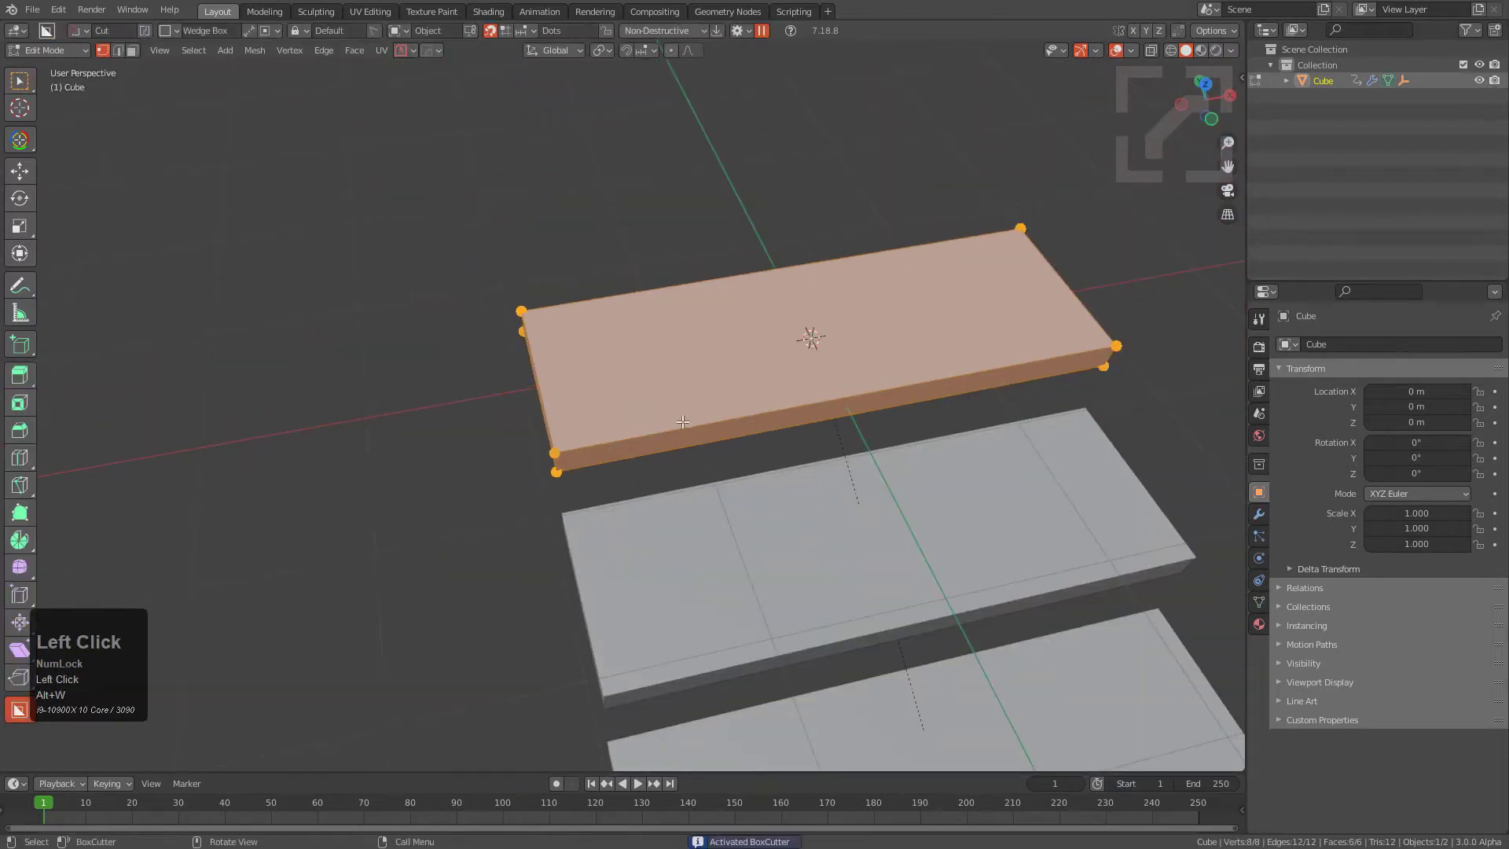
{"action": "mouse_move", "coordinate": [572, 331]}
{"action": "left_mouse_down"}
{"action": "mouse_move", "coordinate": [1058, 448]}
{"action": "mouse_move", "coordinate": [1134, 399]}
{"action": "left_mouse_up"}
{"action": "key", "text": "ctrl+x"}
{"action": "left_click", "coordinate": [1100, 479]}
Step: Extrude the knifed face on the slab's underside downward to the next tread as a riser, and return to Object Mode
{"action": "scroll", "coordinate": [951, 398], "scroll_direction": "down", "scroll_amount": 3}
{"action": "middle_click_drag", "start_coordinate": [833, 503], "coordinate": [786, 315]}
{"action": "scroll", "coordinate": [716, 283], "scroll_direction": "up", "scroll_amount": 3}
{"action": "key", "text": "3"}
{"action": "left_click", "coordinate": [735, 284]}
{"action": "key", "text": "e"}
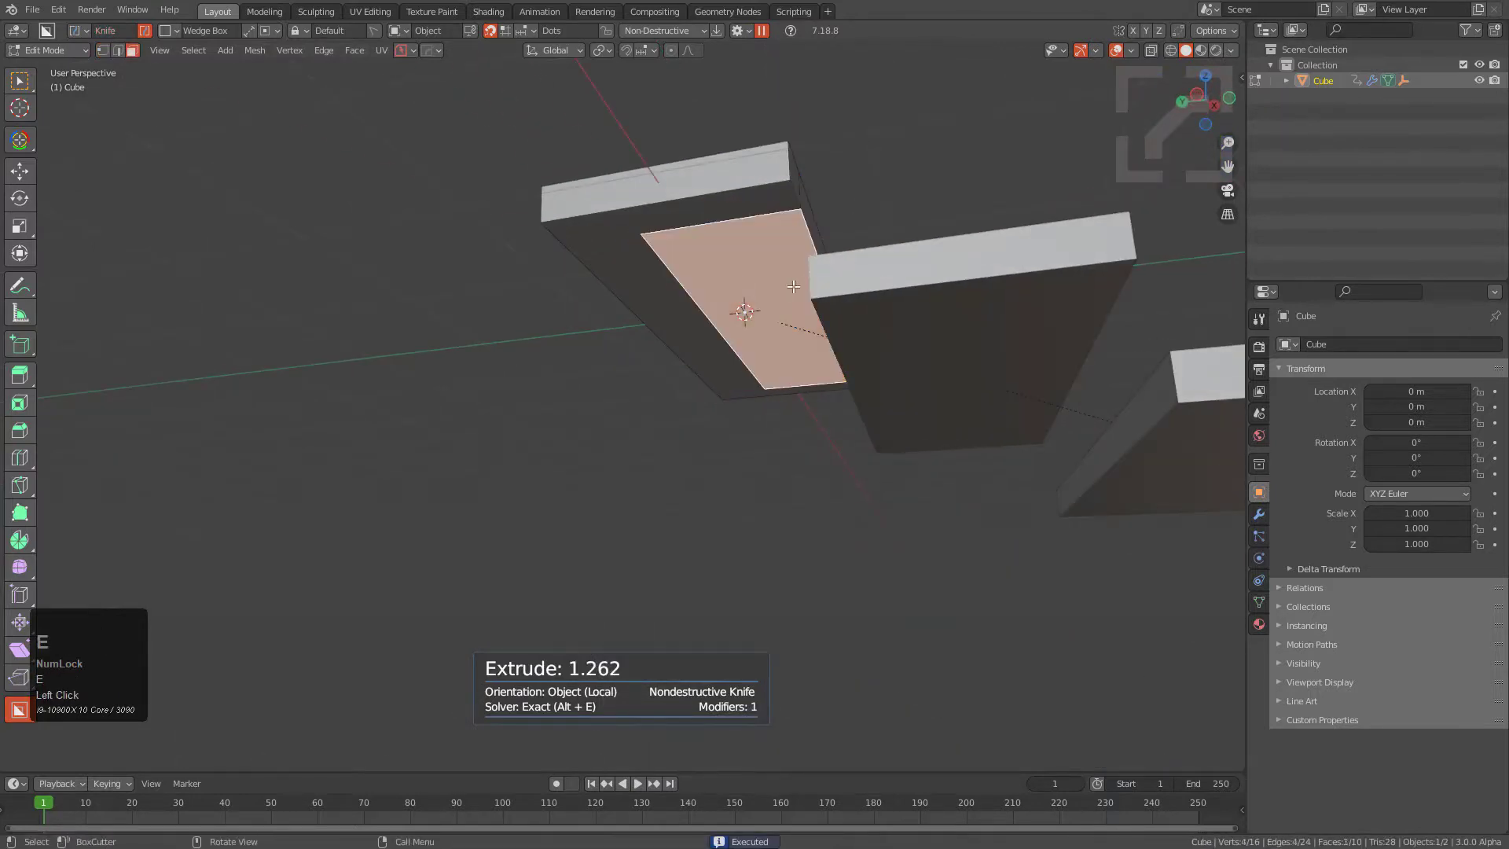
{"action": "left_click", "coordinate": [796, 456]}
{"action": "key", "text": "Tab"}
Step: Generate a Convex Hull shape from the stairs with HardOps To_Shape, offset to the -X side
{"action": "middle_click_drag", "start_coordinate": [876, 306], "coordinate": [846, 421]}
{"action": "scroll", "coordinate": [846, 422], "scroll_direction": "down", "scroll_amount": 3}
{"action": "scroll", "coordinate": [846, 421], "scroll_direction": "down", "scroll_amount": 5}
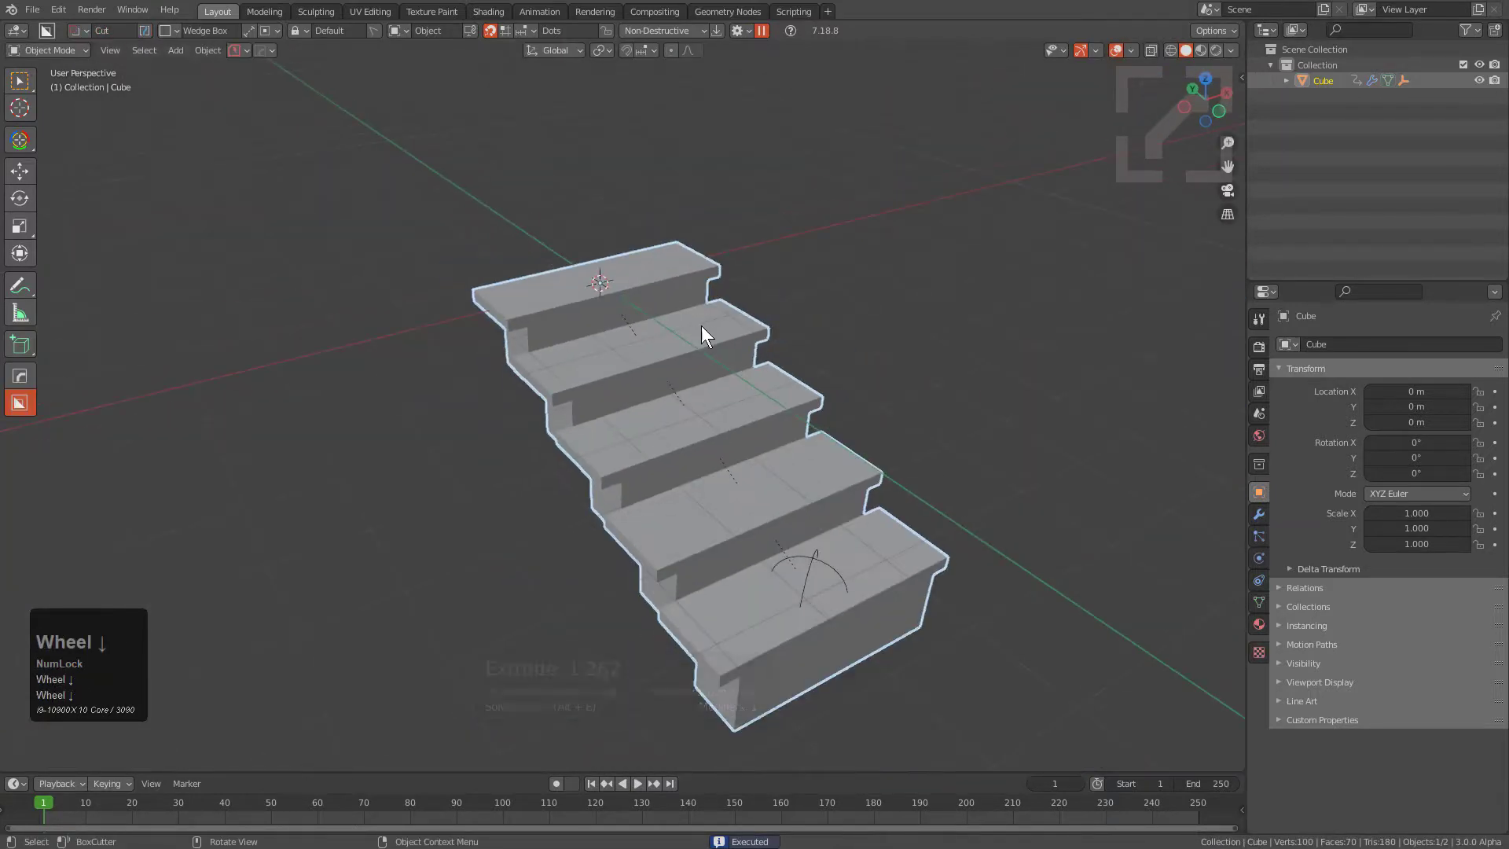
{"action": "middle_click_drag", "start_coordinate": [703, 328], "coordinate": [703, 341]}
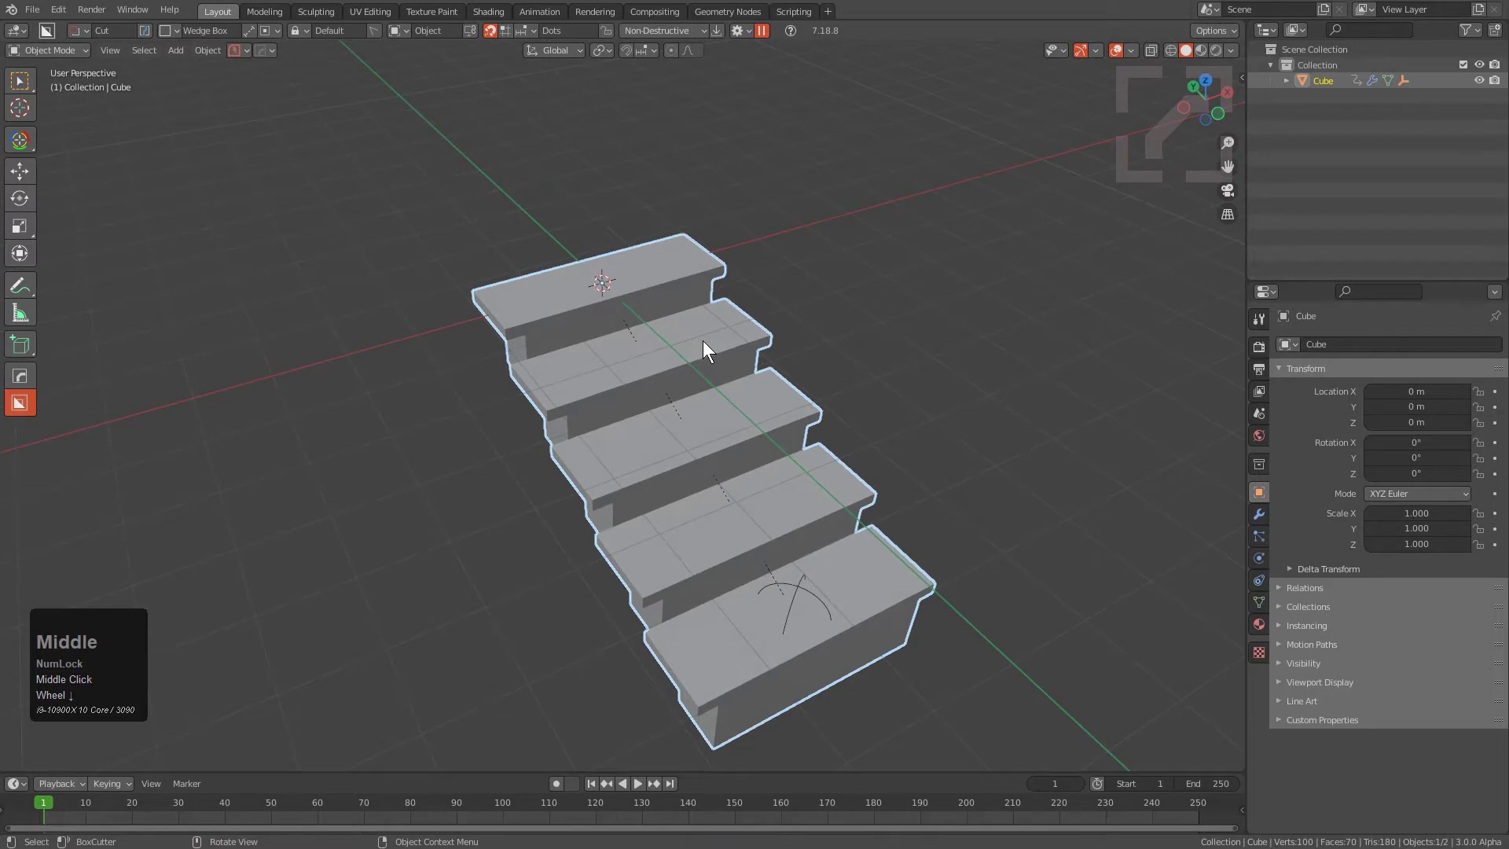
{"action": "key", "text": "q"}
{"action": "key", "text": "o"}
{"action": "key", "text": "t"}
{"action": "key", "text": "space"}
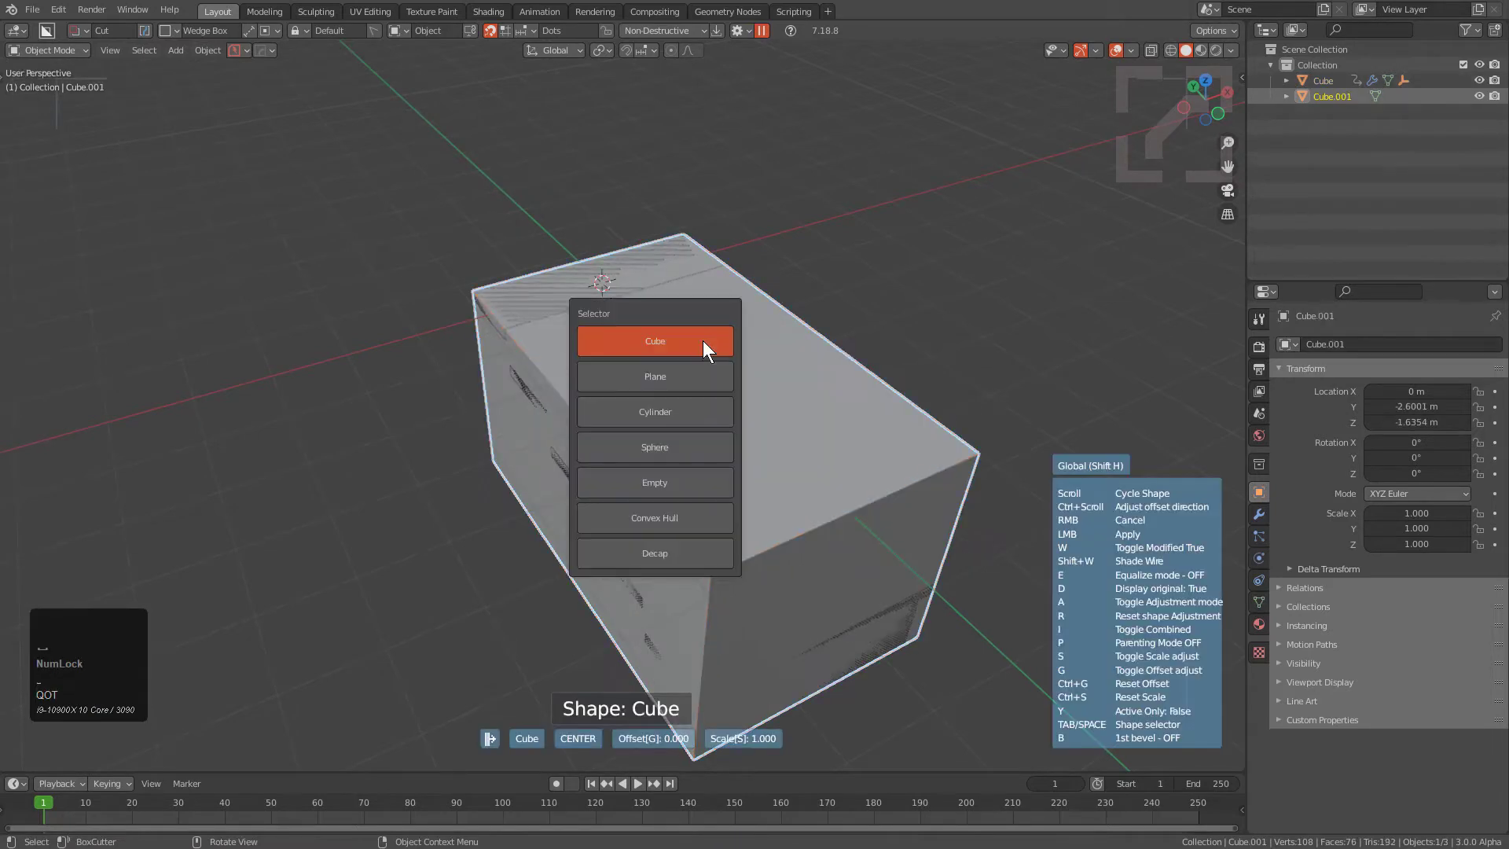
{"action": "left_click", "coordinate": [659, 509]}
{"action": "scroll", "coordinate": [663, 503], "scroll_direction": "down", "scroll_amount": 1, "text": "ctrl"}
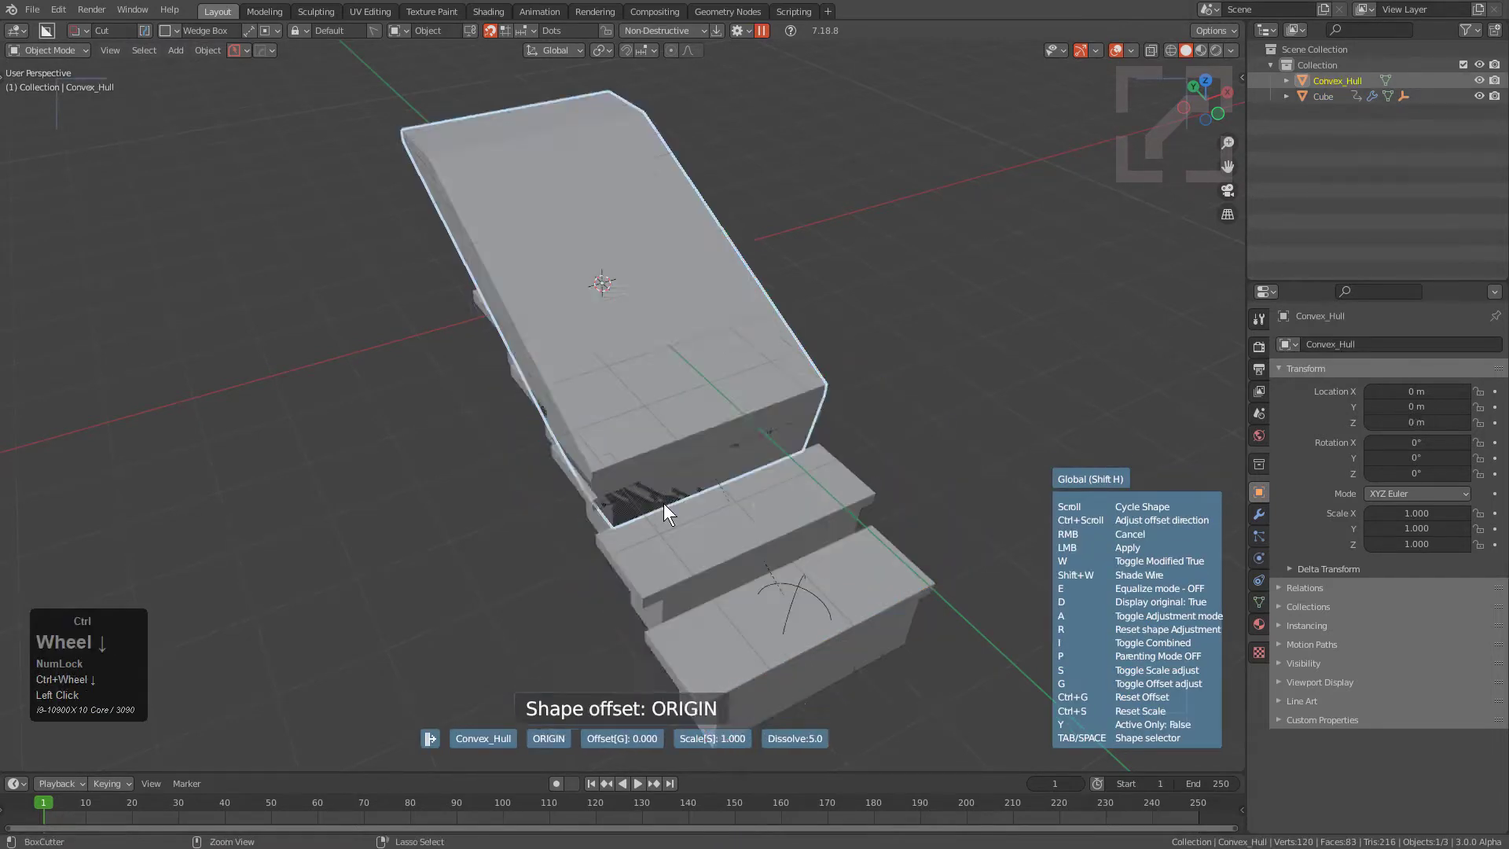
{"action": "scroll", "coordinate": [665, 505], "scroll_direction": "down", "scroll_amount": 3, "text": "ctrl"}
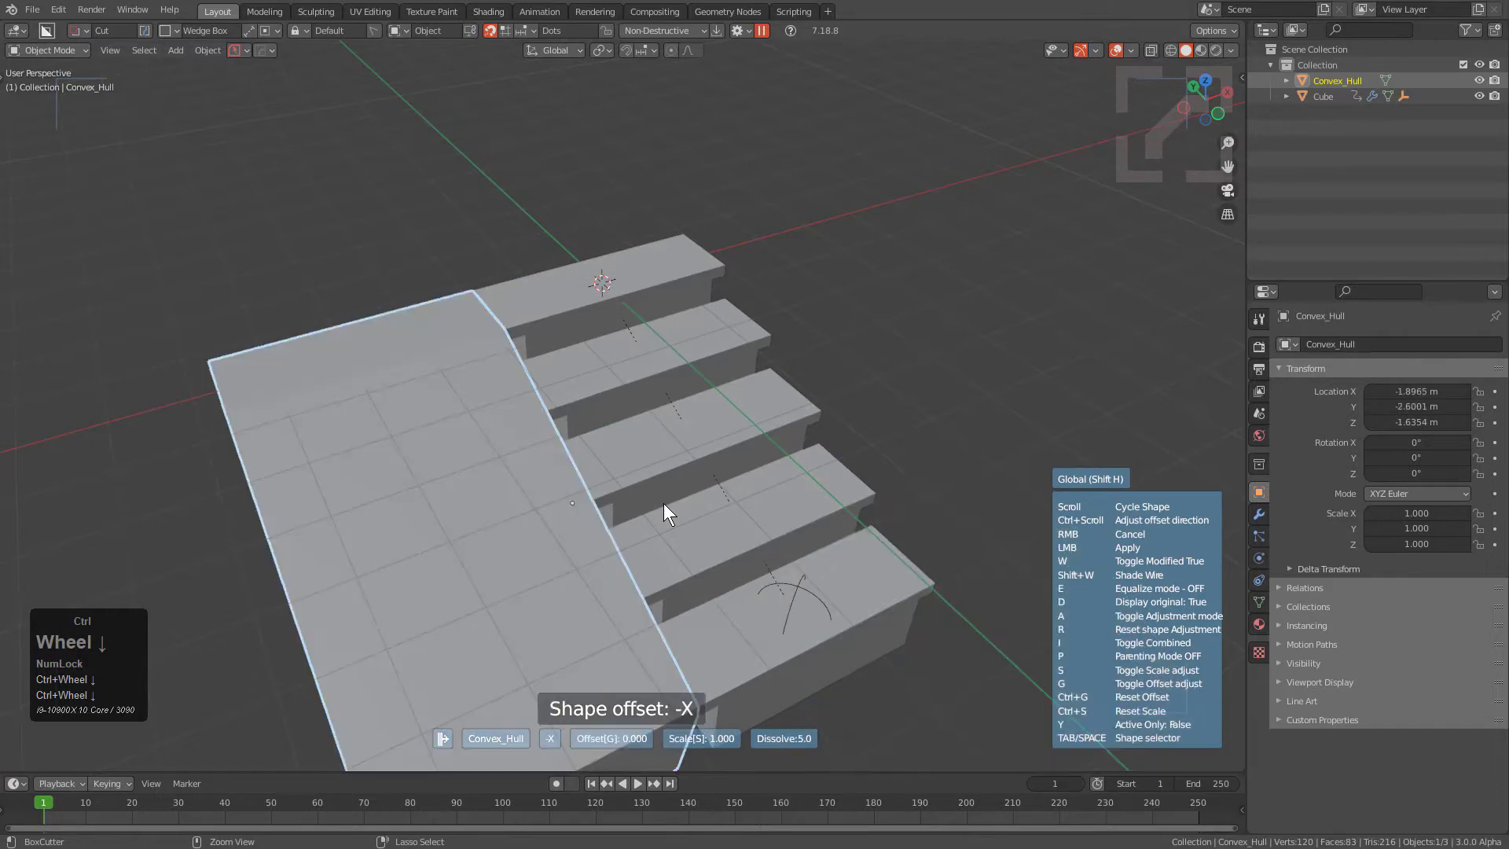
{"action": "left_click", "coordinate": [663, 503]}
Step: Flatten the convex hull's outer side faces by scaling them to 0 along X in Edit Mode
{"action": "scroll", "coordinate": [507, 446], "scroll_direction": "down", "scroll_amount": 1}
{"action": "middle_click_drag", "start_coordinate": [631, 473], "coordinate": [550, 424]}
{"action": "middle_click_drag", "start_coordinate": [550, 424], "coordinate": [654, 458]}
{"action": "scroll", "coordinate": [591, 464], "scroll_direction": "down", "scroll_amount": 1}
{"action": "key", "text": "Tab"}
{"action": "left_click", "coordinate": [588, 485]}
{"action": "scroll", "coordinate": [653, 459], "scroll_direction": "up", "scroll_amount": 1}
{"action": "left_click", "coordinate": [653, 459], "text": "shift"}
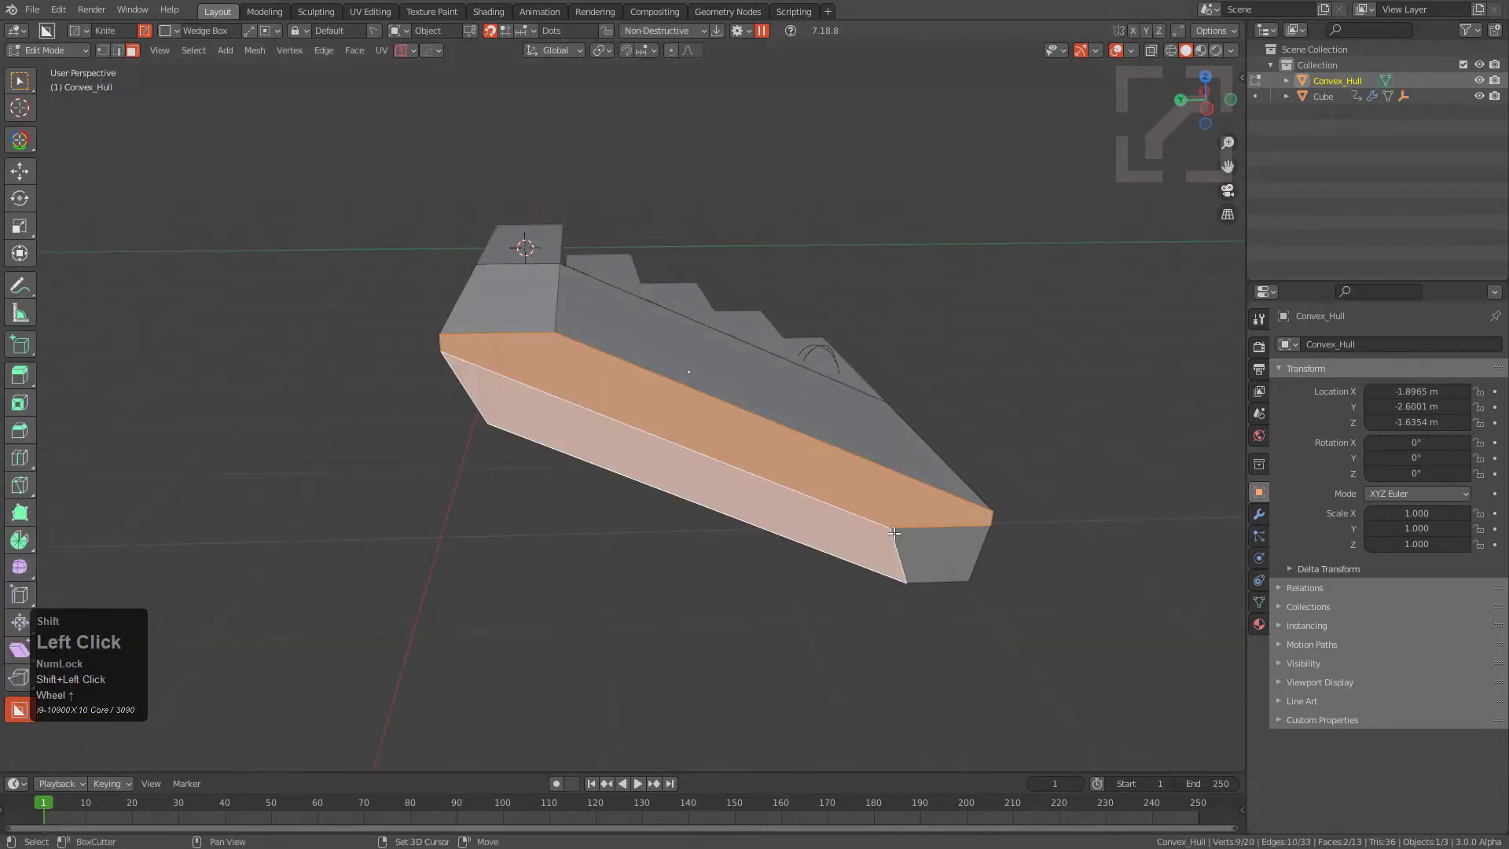
{"action": "left_click", "coordinate": [894, 531], "text": "shift"}
{"action": "middle_click_drag", "start_coordinate": [896, 499], "coordinate": [689, 384]}
{"action": "key", "text": "alt+z"}
{"action": "key", "text": "s"}
{"action": "key", "text": "x"}
{"action": "key", "text": "KP_0"}
{"action": "key", "text": "KP_Enter"}
Step: Box-select the hull's faces on the side next to the stairs and flatten them by scaling to 0 along X
{"action": "key", "text": "alt+a"}
{"action": "left_click_drag", "start_coordinate": [680, 161], "coordinate": [568, 700]}
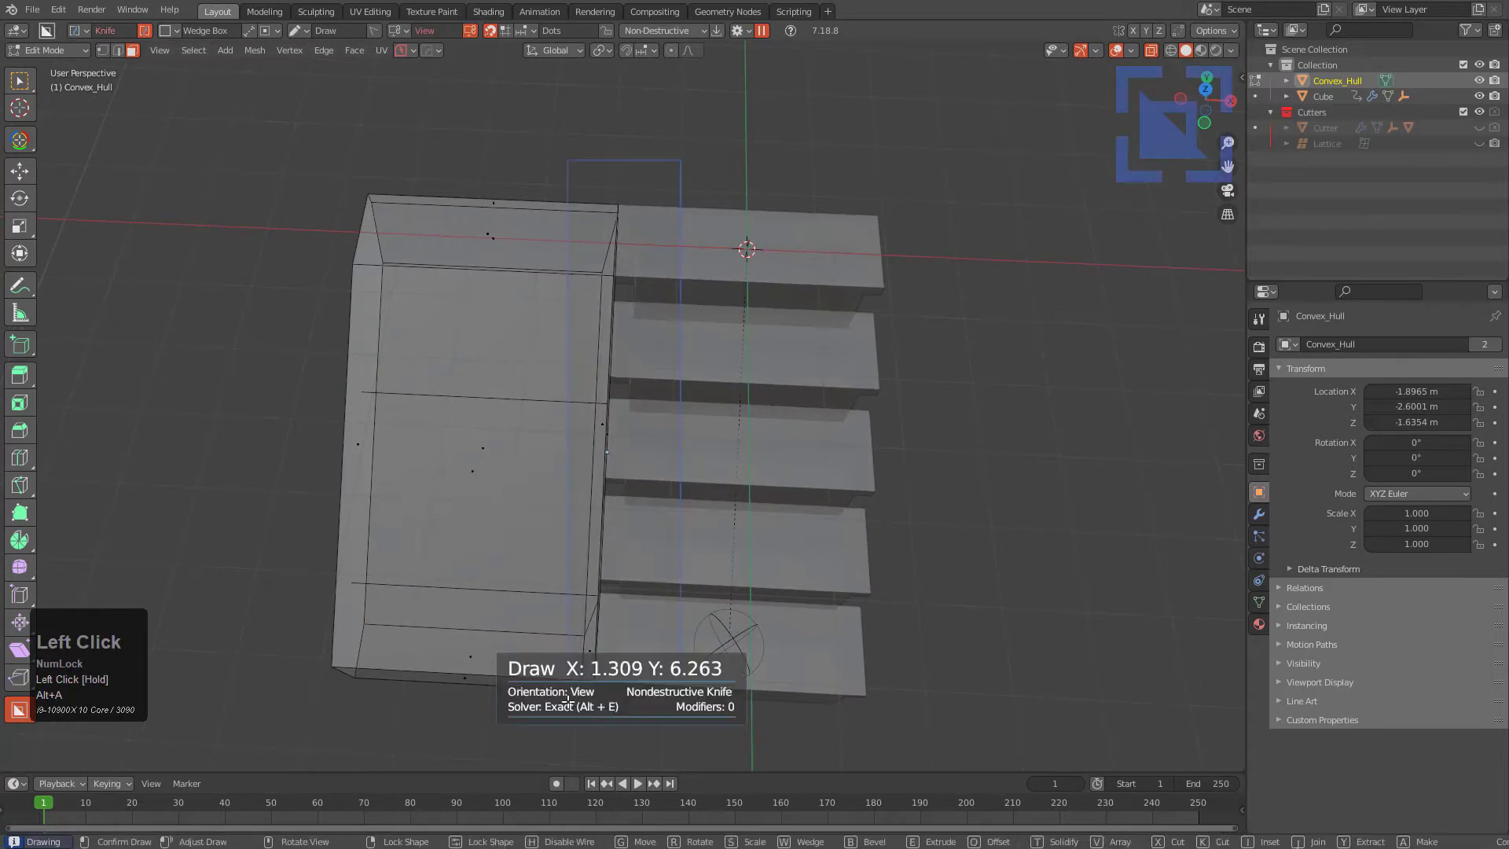
{"action": "key", "text": "Escape"}
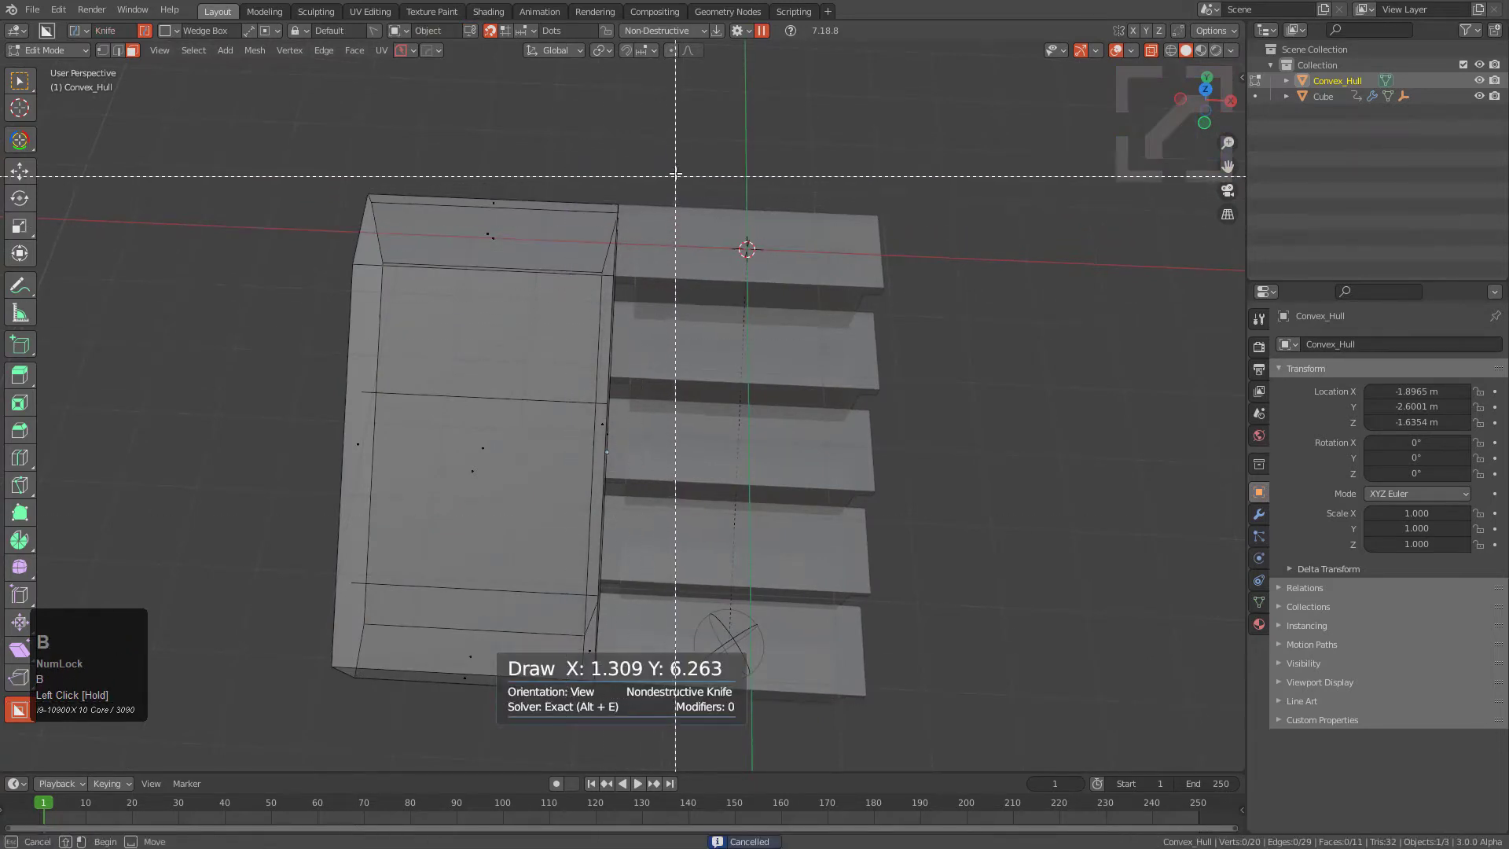
{"action": "left_click_drag", "start_coordinate": [676, 175], "coordinate": [540, 772]}
{"action": "key", "text": "s"}
{"action": "key", "text": "x"}
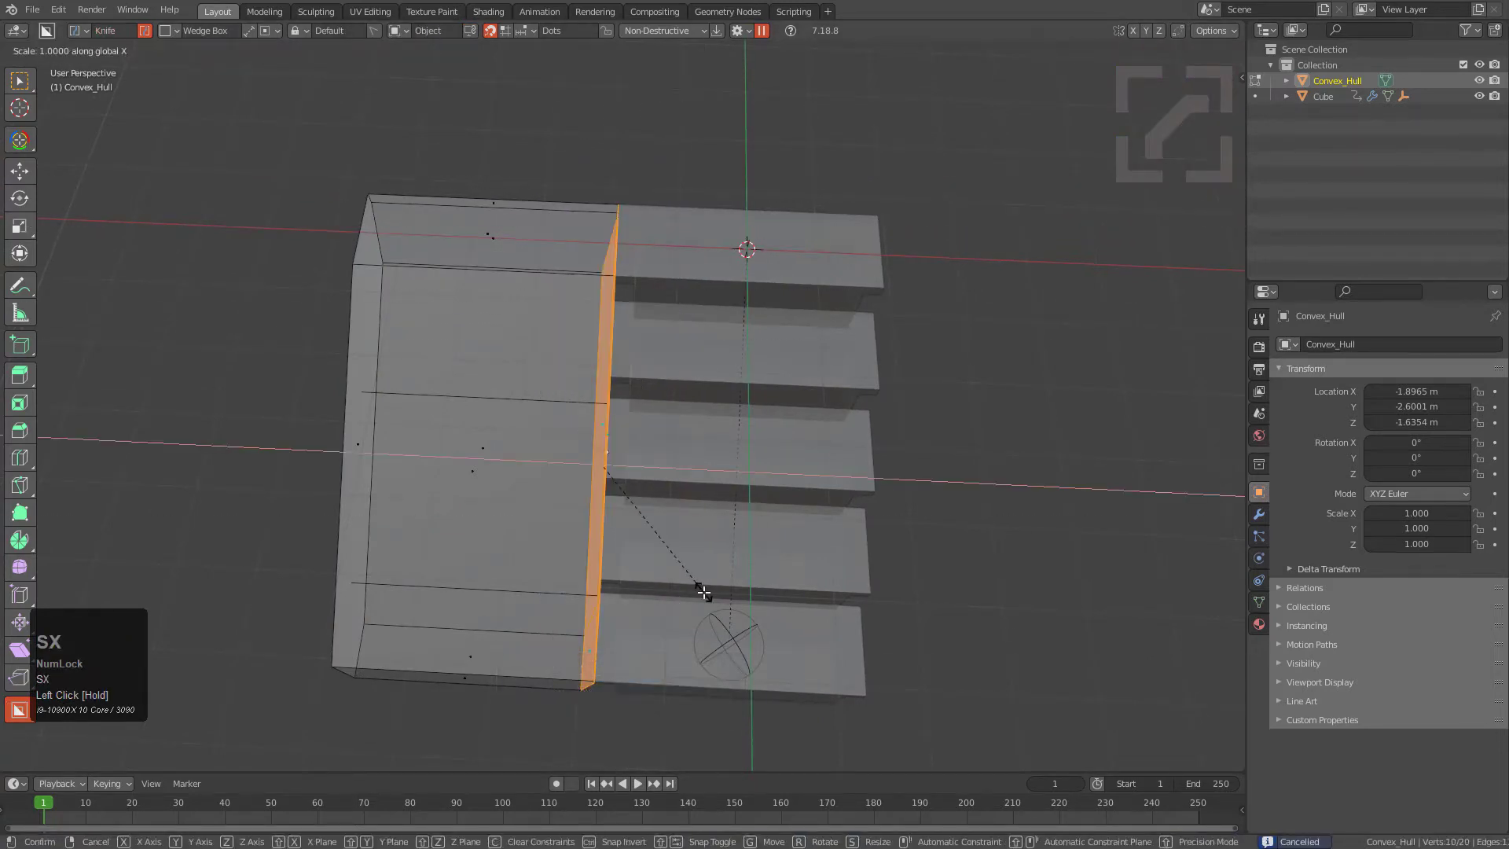
{"action": "key", "text": "KP_0"}
{"action": "key", "text": "KP_Enter"}
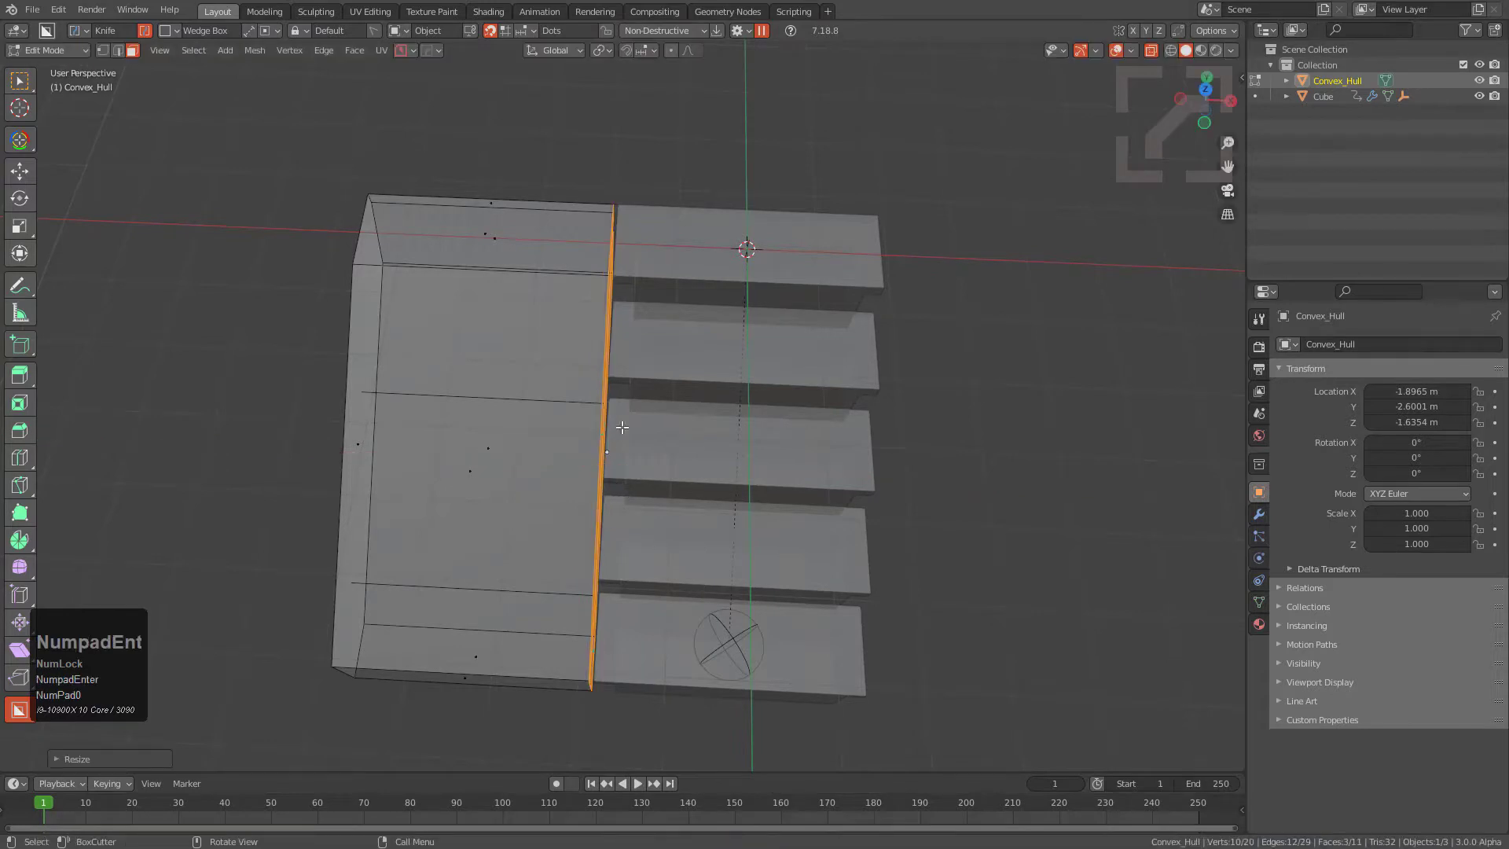
Step: Set snapping to Vertex and move the flattened inner side about 0.07 m along X to meet the treads' corners
{"action": "scroll", "coordinate": [622, 427], "scroll_direction": "up", "scroll_amount": 2}
{"action": "middle_click_drag", "start_coordinate": [649, 297], "coordinate": [668, 279]}
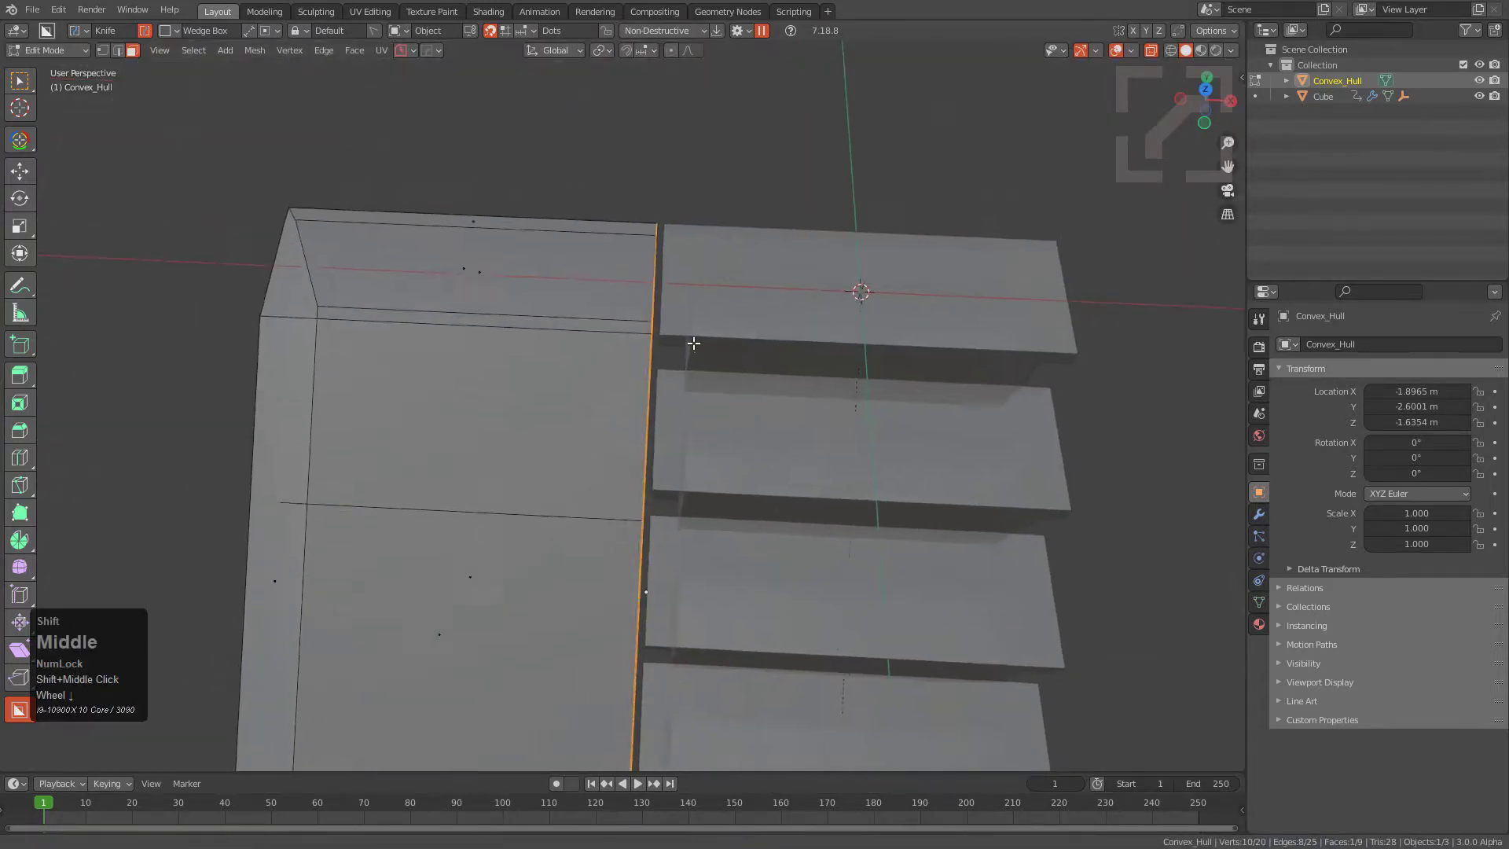
{"action": "scroll", "coordinate": [669, 279], "scroll_direction": "up", "scroll_amount": 1}
{"action": "key", "text": "shift+Tab"}
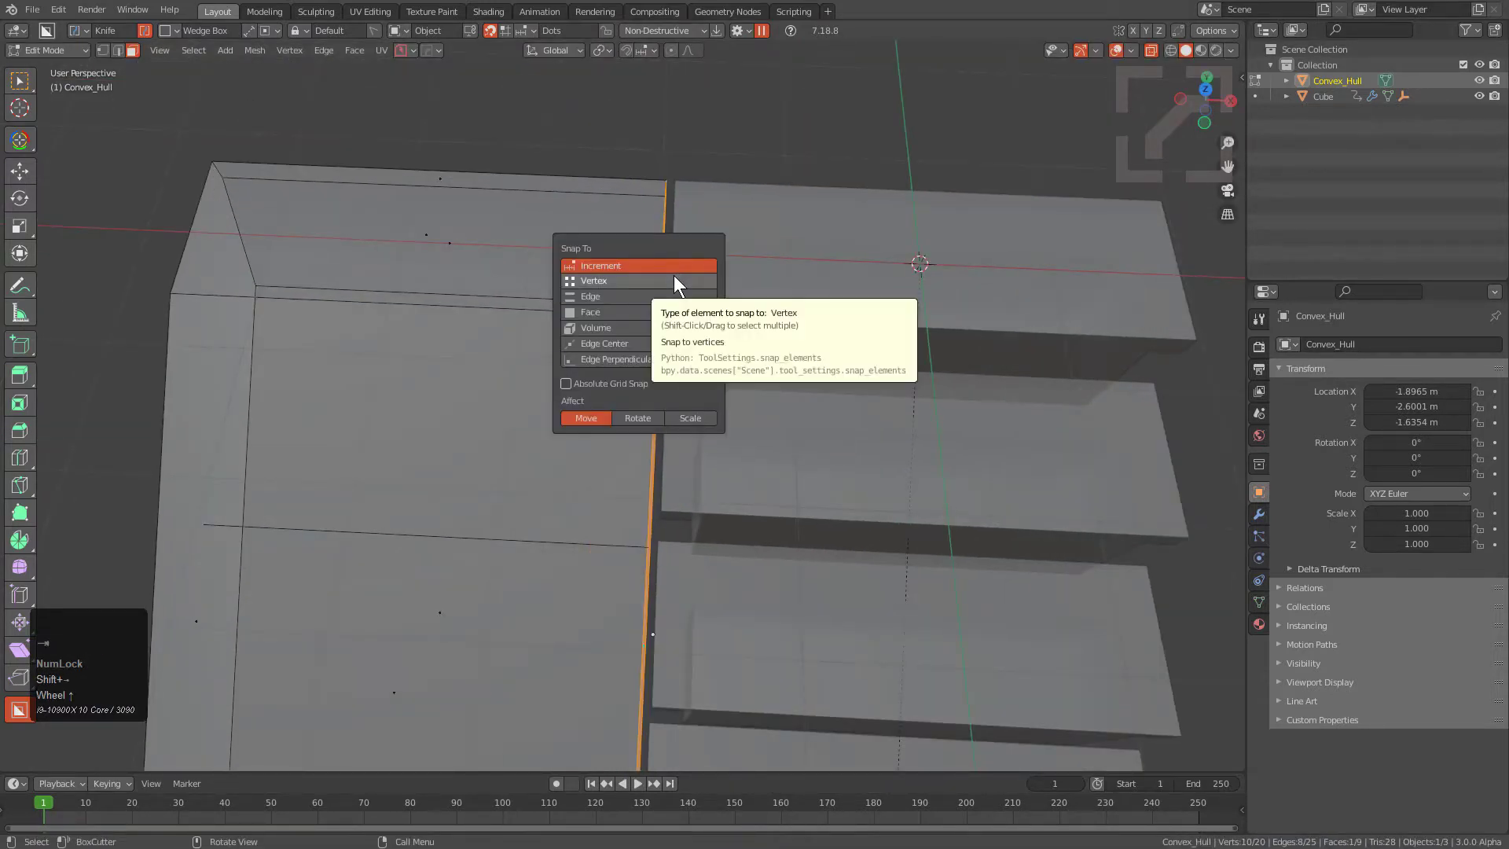
{"action": "left_click", "coordinate": [674, 279]}
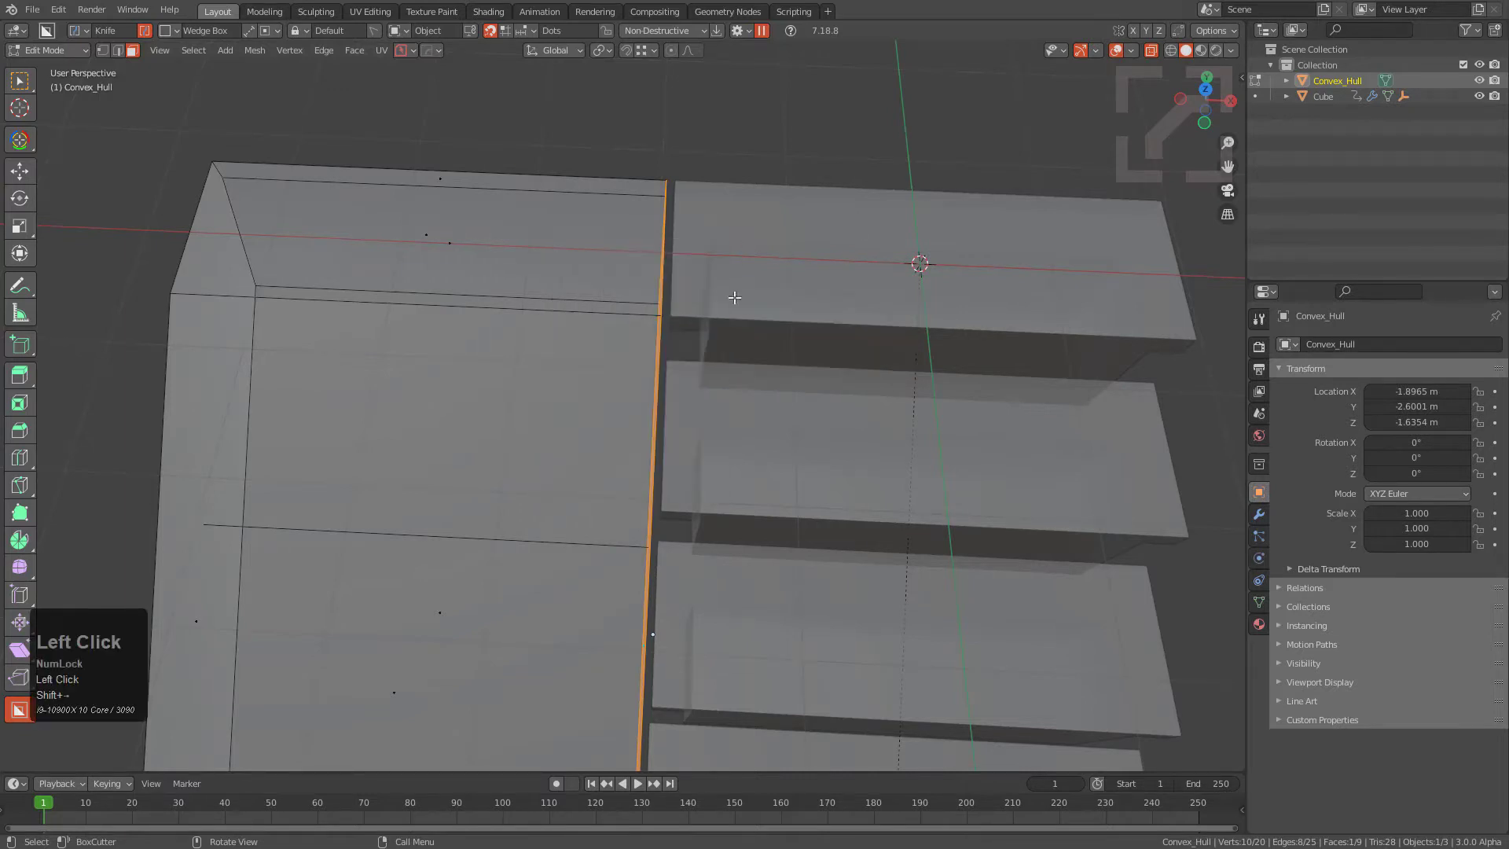
{"action": "key", "text": "g"}
{"action": "key", "text": "x"}
{"action": "key", "text": "ctrl"}
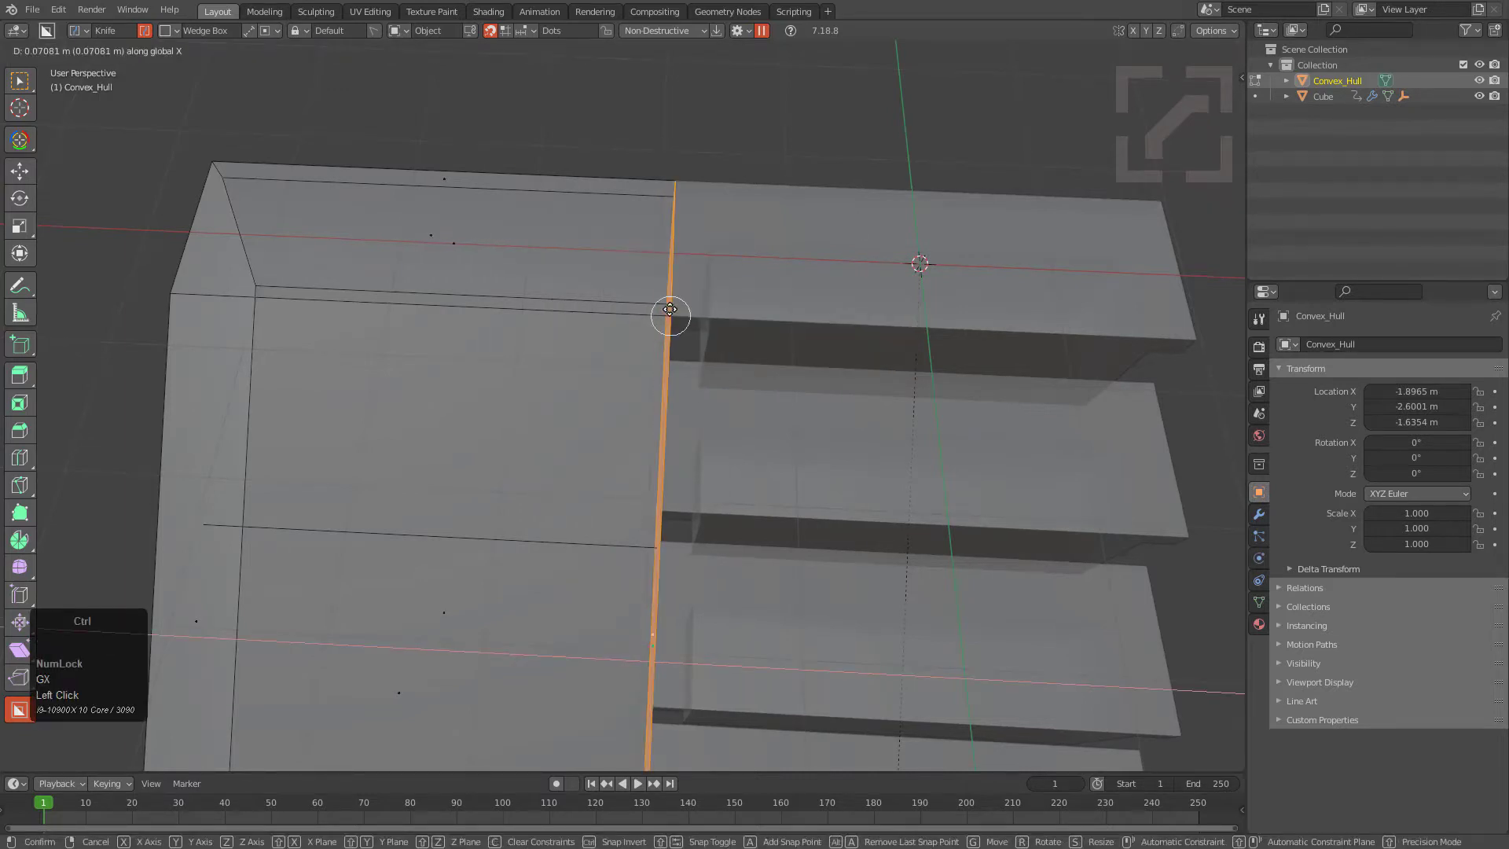
{"action": "left_click", "coordinate": [670, 309], "text": "ctrl"}
{"action": "scroll", "coordinate": [660, 321], "scroll_direction": "down", "scroll_amount": 2}
{"action": "key", "text": "alt+z"}
Step: Move the hull's outer side face along X toward the stairs to narrow the hull into a thin side wall
{"action": "middle_click_drag", "start_coordinate": [659, 326], "coordinate": [696, 378]}
{"action": "scroll", "coordinate": [693, 425], "scroll_direction": "down", "scroll_amount": 2}
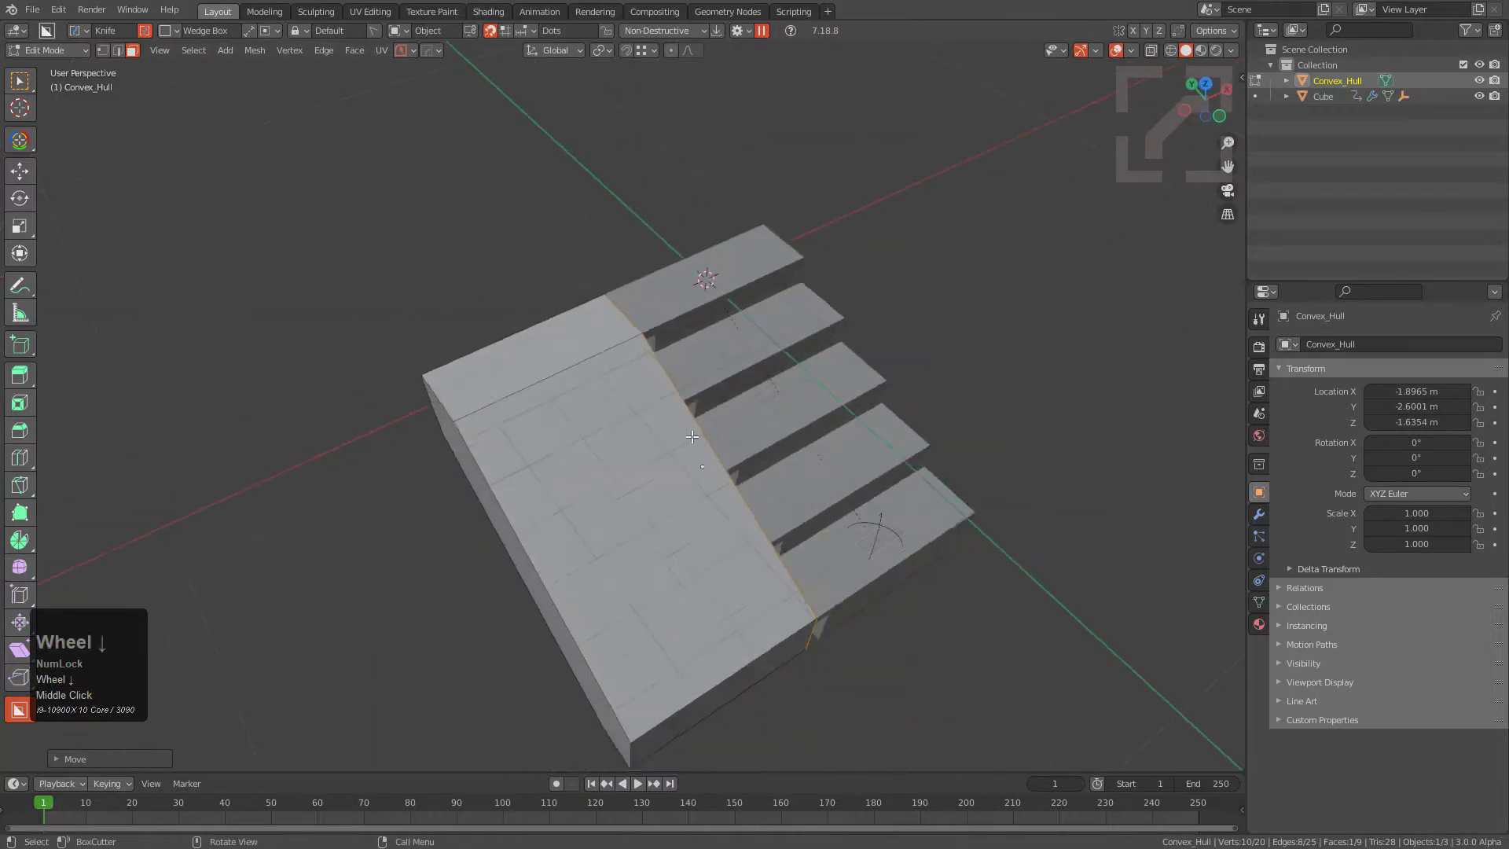
{"action": "key", "text": "Tab"}
{"action": "middle_click_drag", "start_coordinate": [594, 491], "coordinate": [622, 499]}
{"action": "key", "text": "Tab"}
{"action": "left_click", "coordinate": [586, 535]}
{"action": "key", "text": "g"}
{"action": "key", "text": "x"}
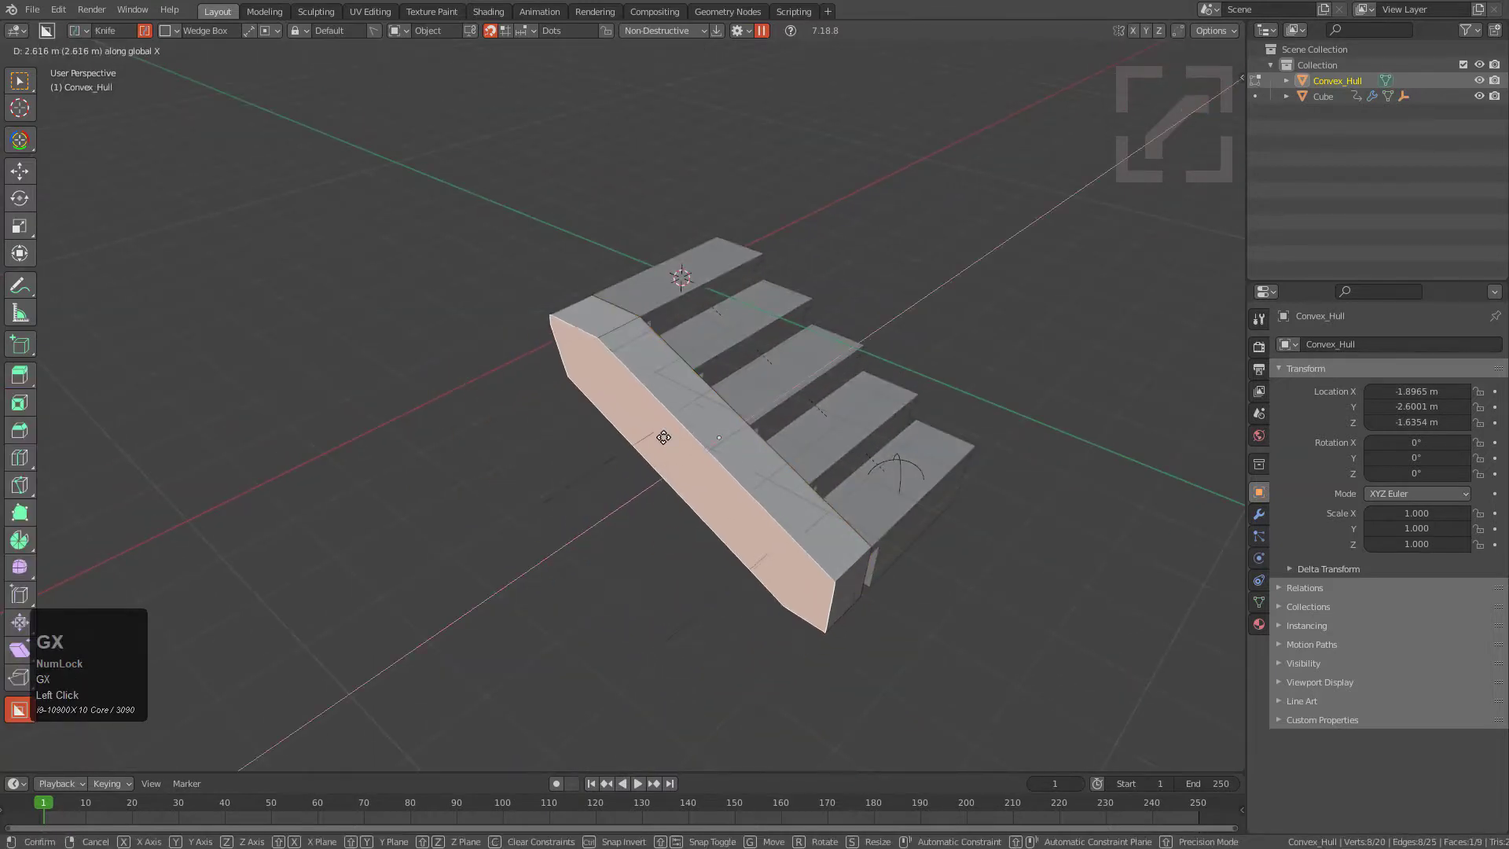
{"action": "left_click", "coordinate": [684, 423]}
Step: Move the side wall's lower rear edge down along Z, snapped level with the wall's lowest front corner
{"action": "middle_click_drag", "start_coordinate": [684, 422], "coordinate": [605, 377]}
{"action": "key", "text": "2"}
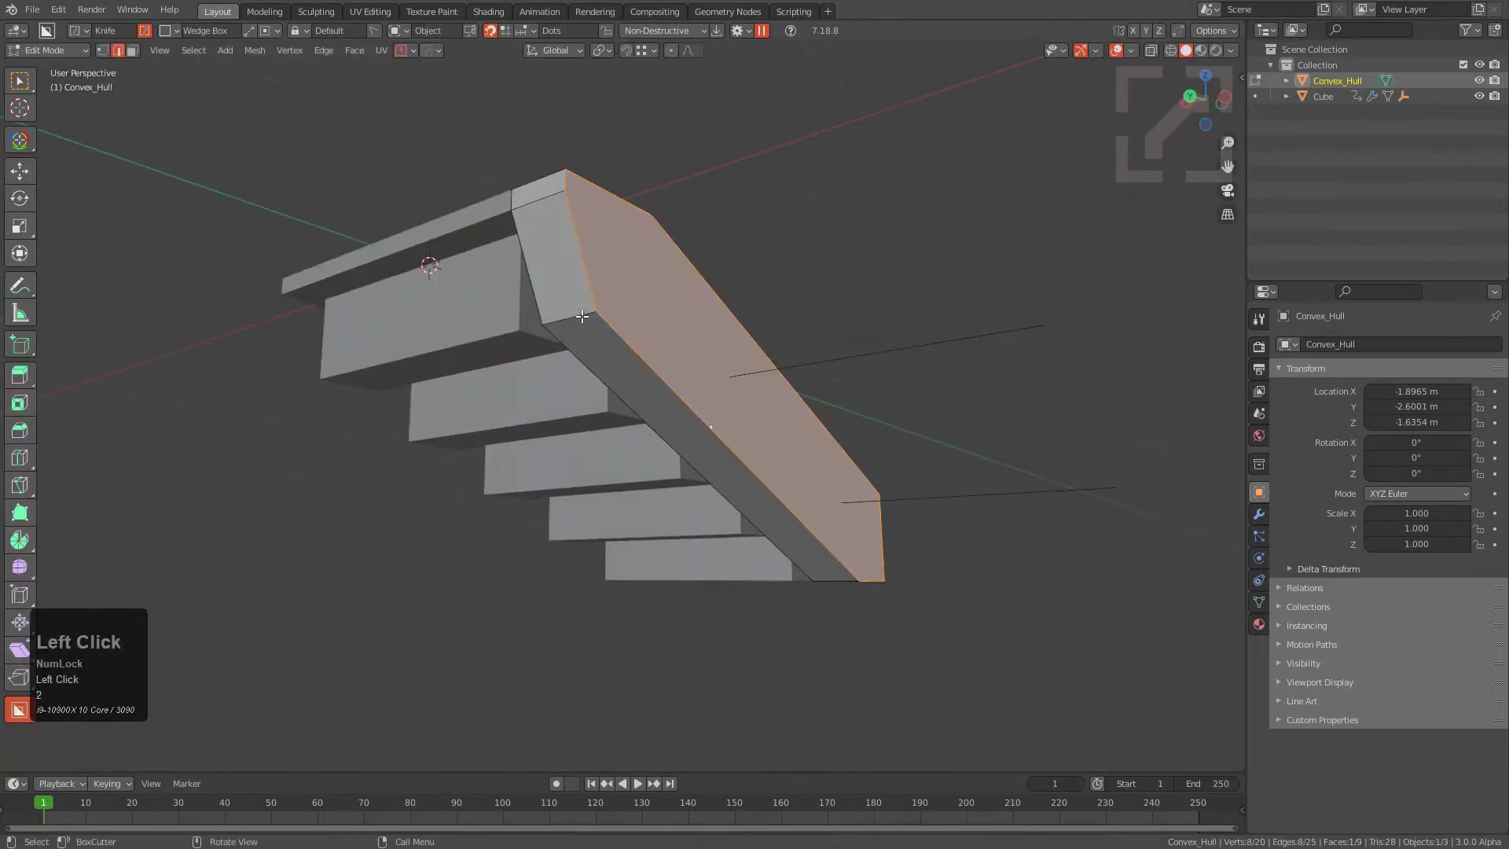
{"action": "left_click", "coordinate": [570, 319]}
{"action": "middle_click_drag", "start_coordinate": [570, 319], "coordinate": [579, 336]}
{"action": "key", "text": "g"}
{"action": "key", "text": "z"}
{"action": "left_click", "coordinate": [860, 550], "text": "ctrl"}
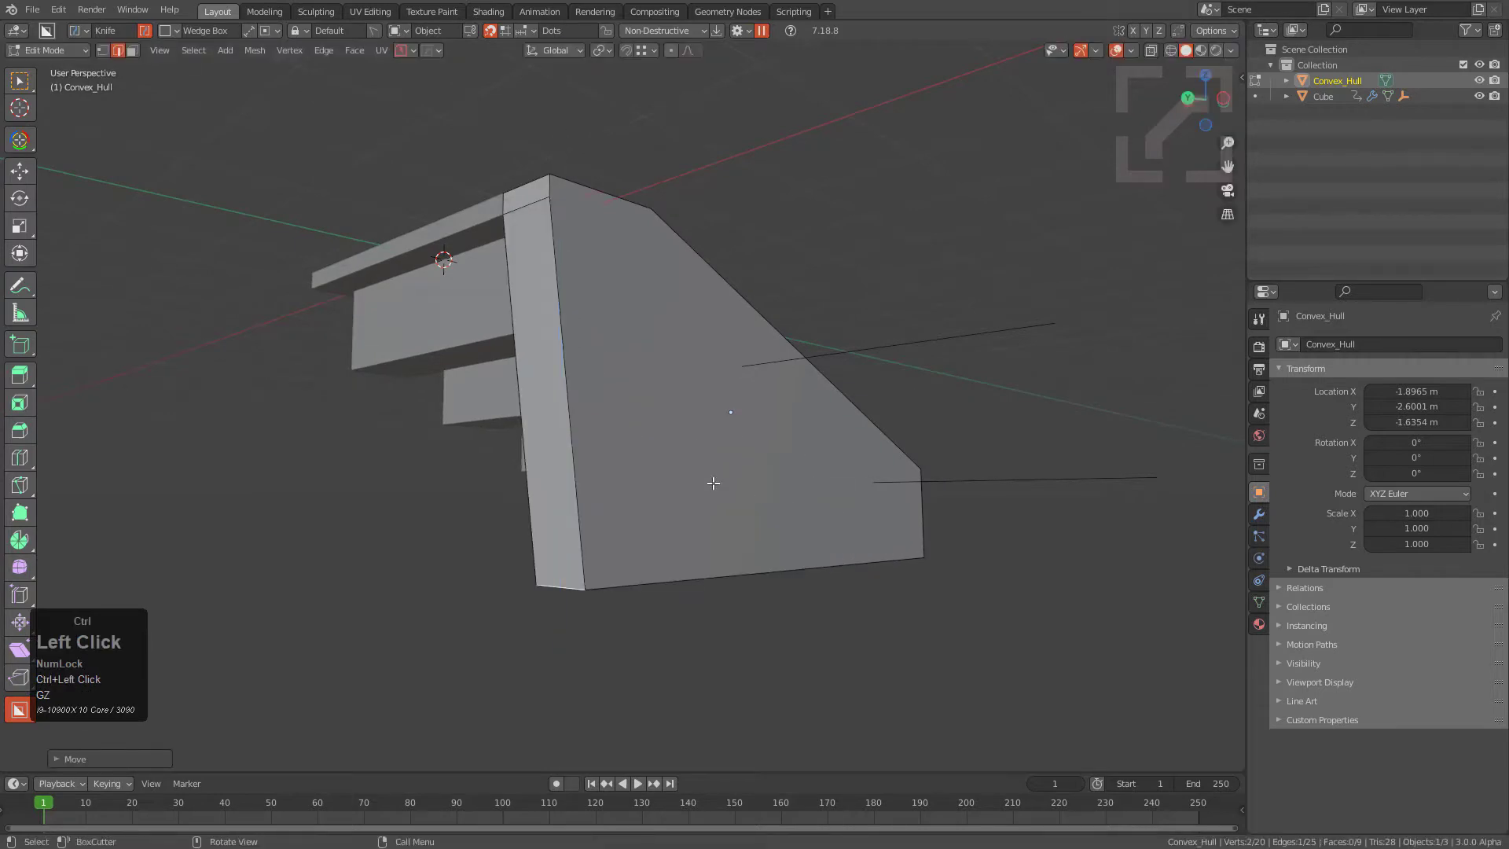
Step: Snap the lowered rear edge along Y into line with the wall's upper rear edge, and leave Edit Mode
{"action": "key", "text": "g"}
{"action": "key", "text": "y"}
{"action": "left_click", "coordinate": [538, 204]}
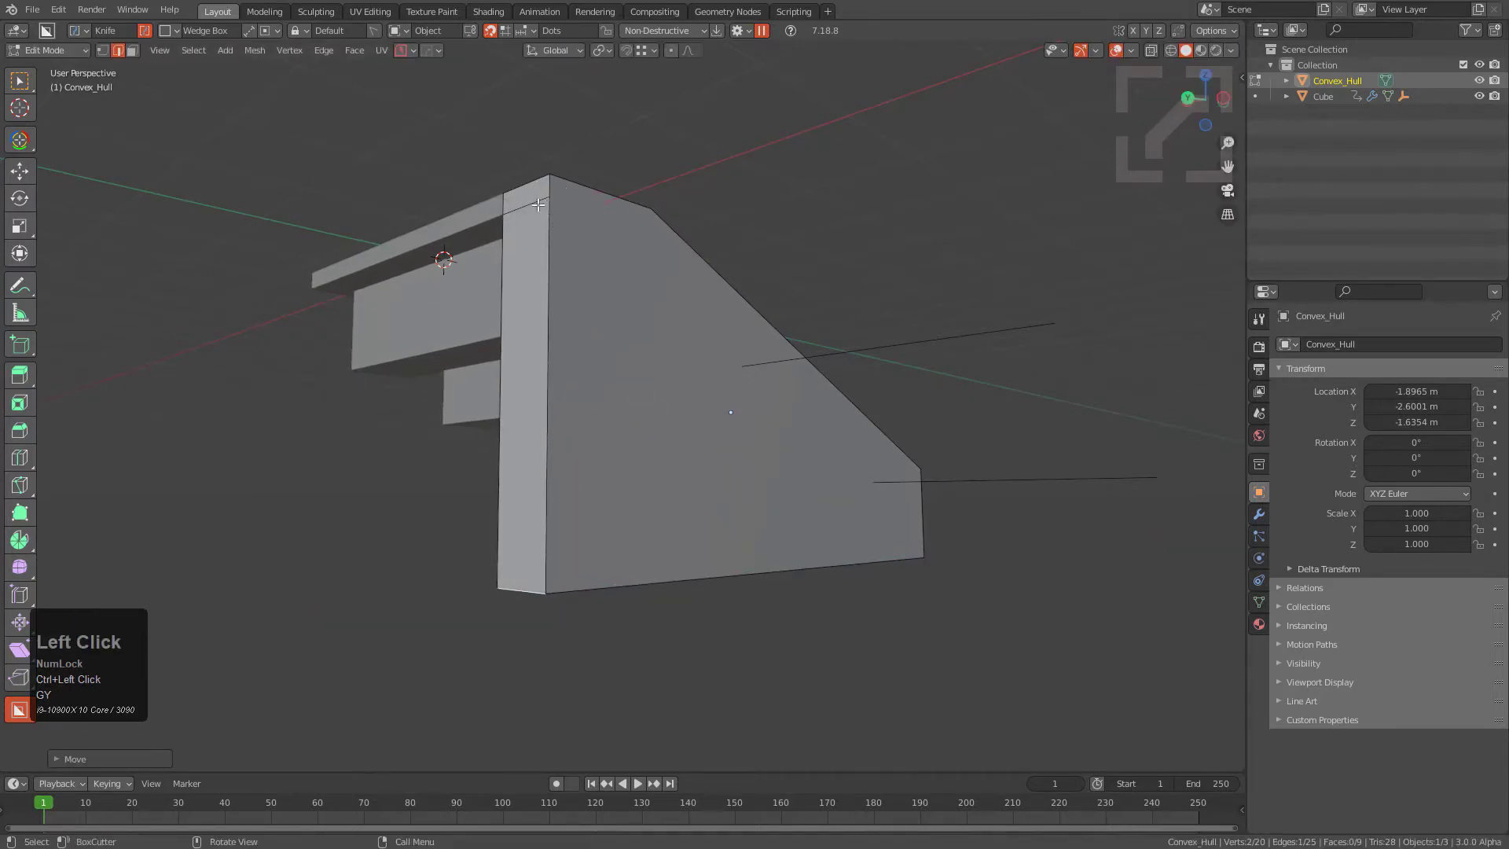
{"action": "key", "text": "Tab"}
Step: Mirror the side wall across the stairs along X to create the matching wall on the opposite side
{"action": "middle_click_drag", "start_coordinate": [626, 239], "coordinate": [712, 291]}
{"action": "left_click", "coordinate": [694, 237]}
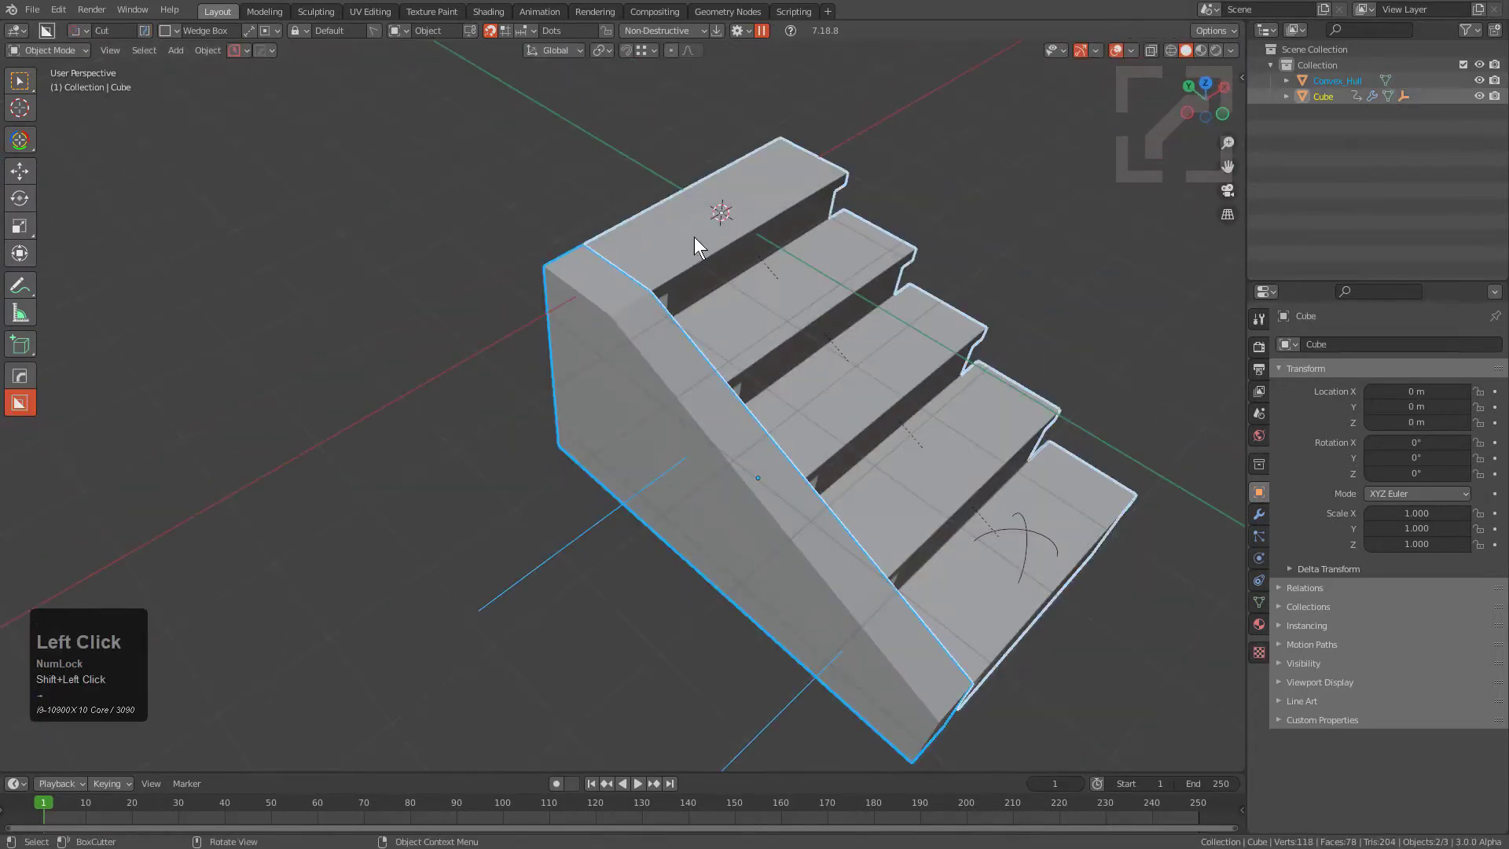
{"action": "scroll", "coordinate": [695, 237], "scroll_direction": "down", "scroll_amount": 2}
{"action": "key", "text": "alt+x"}
{"action": "left_click", "coordinate": [587, 335]}
Step: Delete the vertices of the two stray loose edges sticking out of the side wall, and return to Object Mode
{"action": "middle_click_drag", "start_coordinate": [694, 445], "coordinate": [629, 416]}
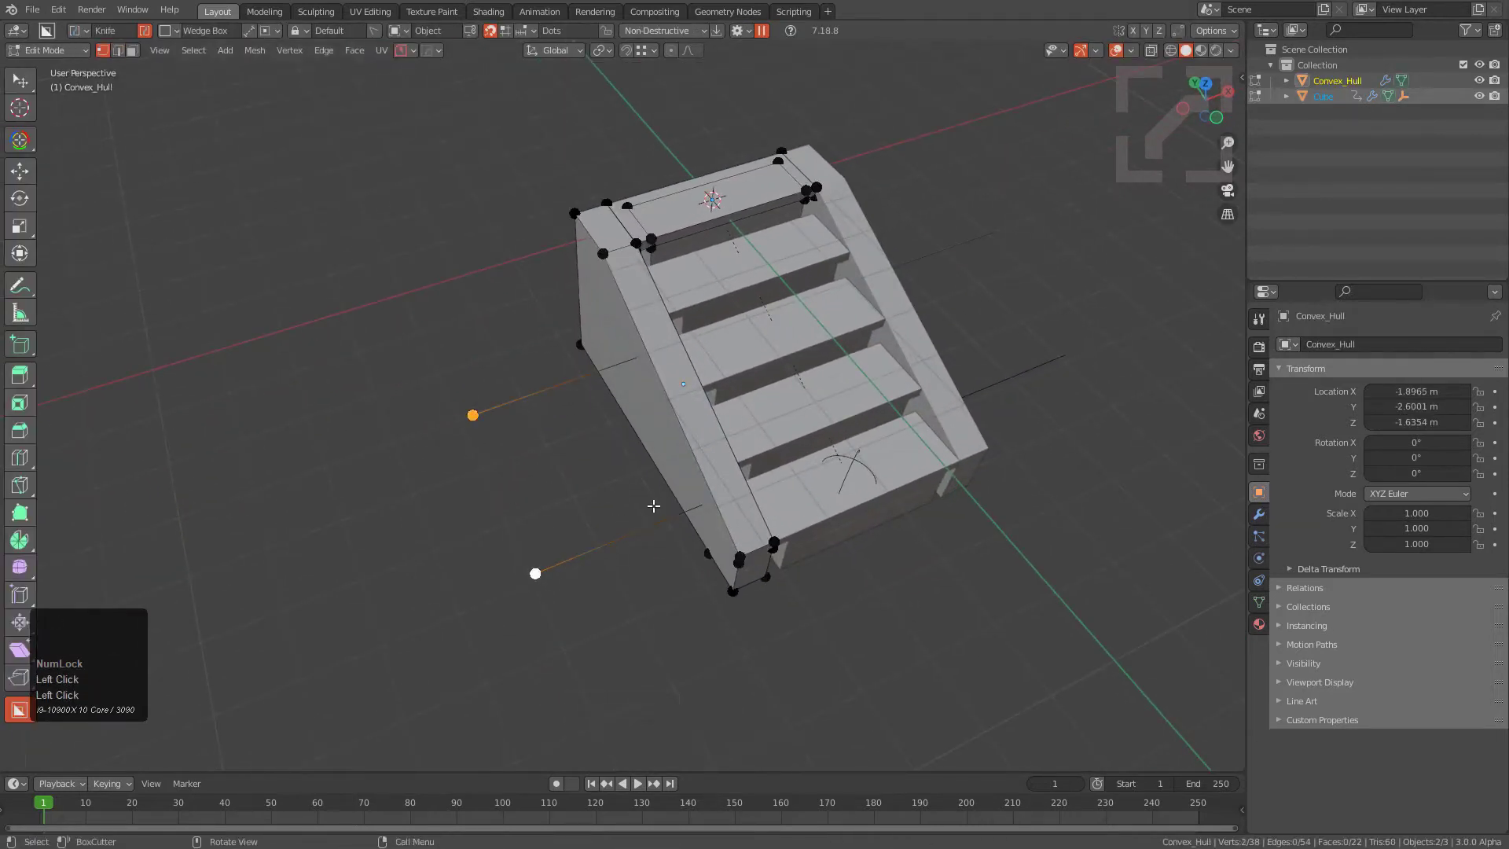
{"action": "key", "text": "alt+z"}
{"action": "key", "text": "ctrl+l"}
{"action": "key", "text": "x"}
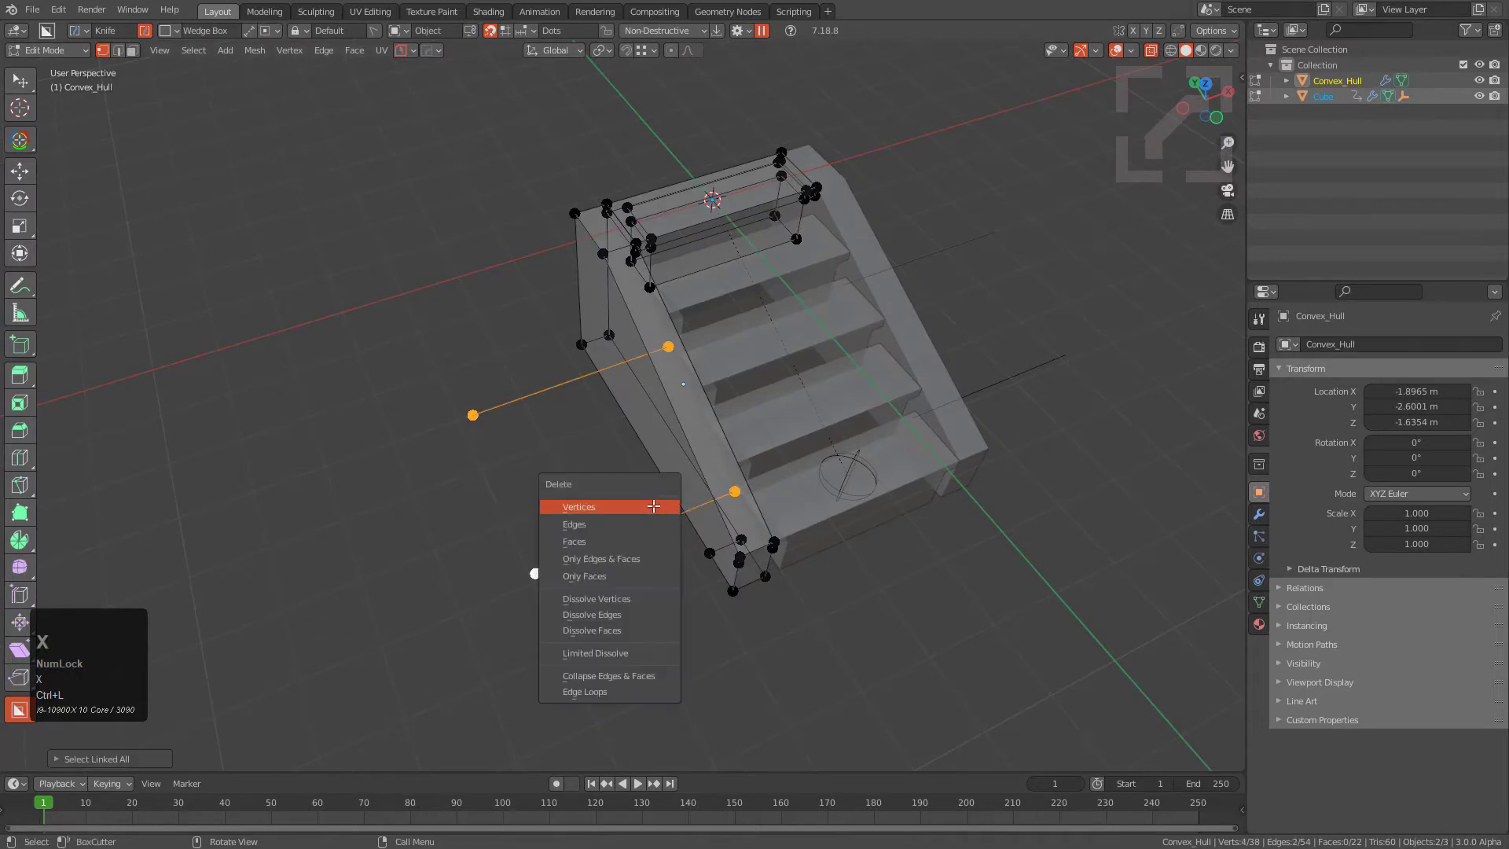
{"action": "left_click", "coordinate": [653, 506]}
{"action": "key", "text": "alt+z"}
{"action": "middle_click_drag", "start_coordinate": [660, 472], "coordinate": [813, 385]}
{"action": "key", "text": "Tab"}
Step: Select the arrayed stair treads and switch the viewport setup to Eevee HQ
{"action": "key", "text": "a"}
{"action": "key", "text": "a"}
{"action": "scroll", "coordinate": [692, 306], "scroll_direction": "up", "scroll_amount": 3}
{"action": "left_click", "coordinate": [659, 271]}
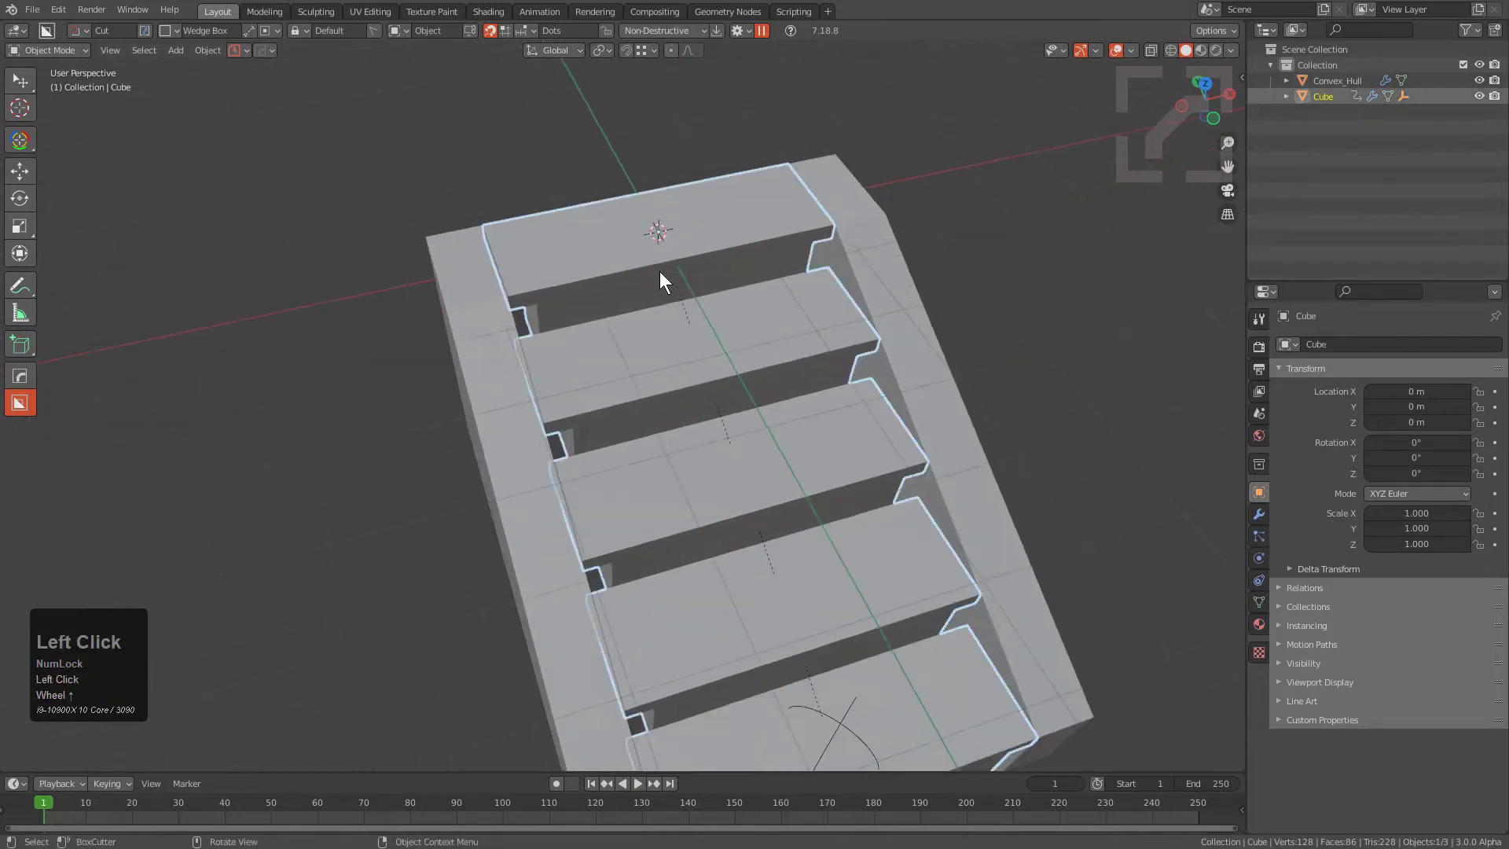
{"action": "key", "text": "v"}
{"action": "key", "text": "e"}
{"action": "scroll", "coordinate": [696, 445], "scroll_direction": "up", "scroll_amount": 5}
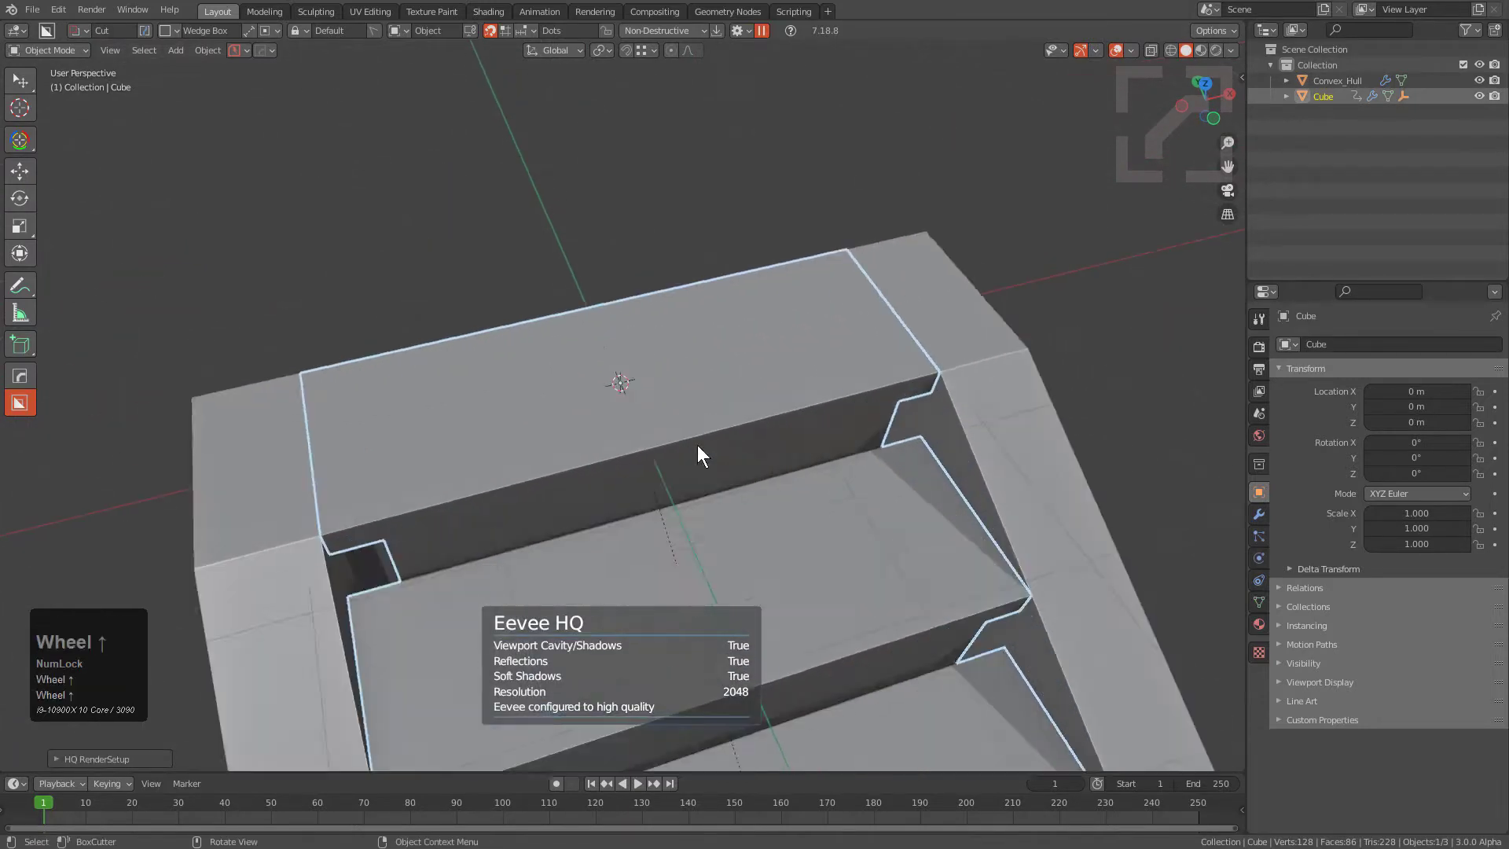
Step: Box-cut a wedged rectangular recess about 0.335 deep into the centre of the top step's riser
{"action": "middle_click_drag", "start_coordinate": [697, 445], "coordinate": [644, 446]}
{"action": "mouse_move", "coordinate": [574, 449]}
{"action": "left_mouse_down"}
{"action": "mouse_move", "coordinate": [814, 495]}
{"action": "mouse_move", "coordinate": [750, 493]}
{"action": "left_mouse_up"}
{"action": "key", "text": "w"}
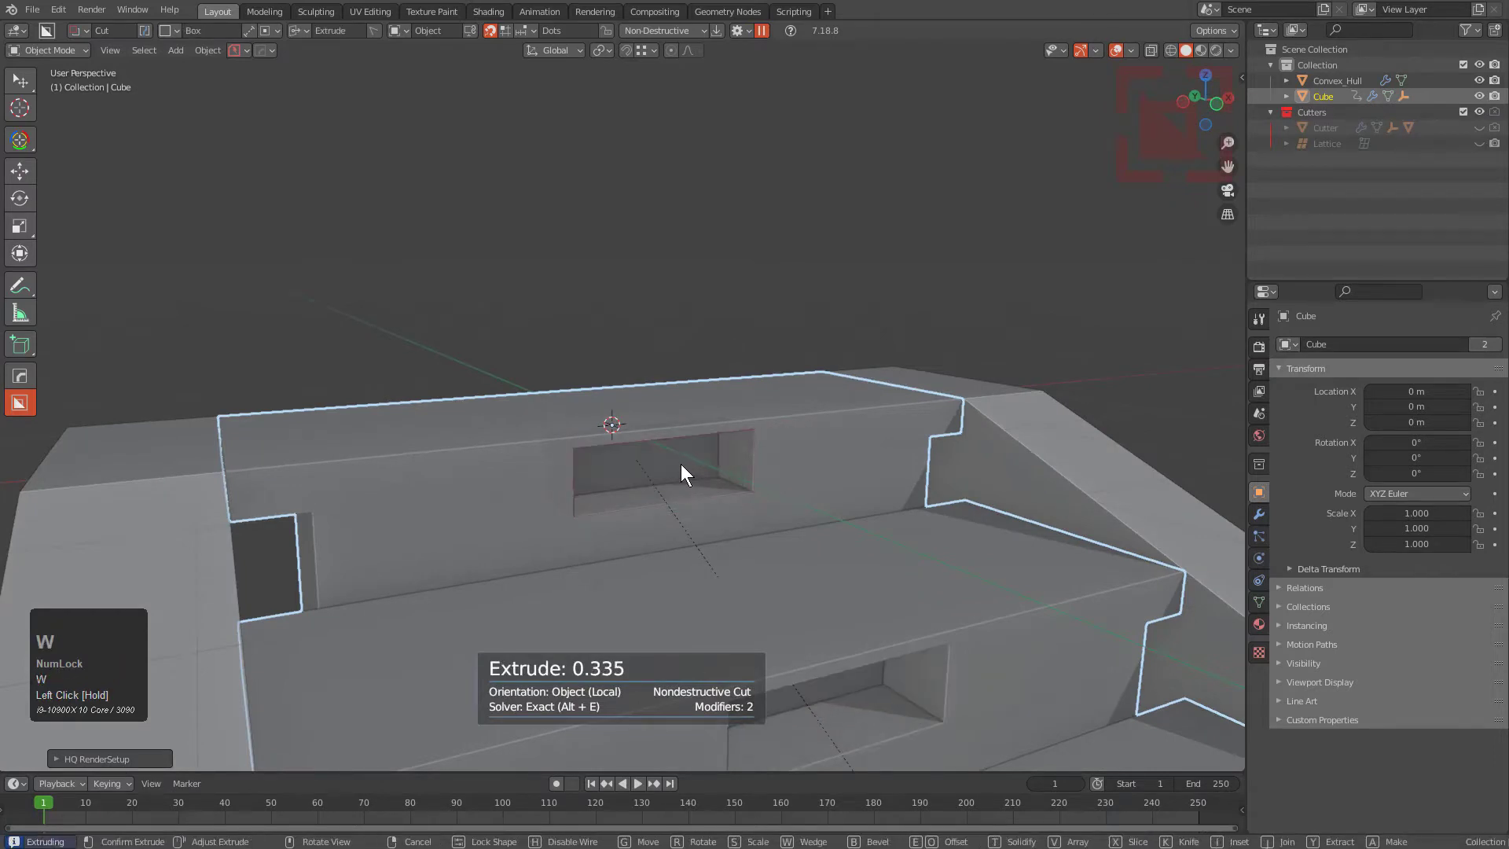
{"action": "left_click", "coordinate": [692, 466]}
Step: Box-cut a second, wider and slimmer slot into the riser across the central recess
{"action": "scroll", "coordinate": [698, 466], "scroll_direction": "up", "scroll_amount": 1}
{"action": "middle_click_drag", "start_coordinate": [698, 469], "coordinate": [539, 492]}
{"action": "mouse_move", "coordinate": [543, 483]}
{"action": "left_mouse_down"}
{"action": "mouse_move", "coordinate": [653, 525]}
{"action": "mouse_move", "coordinate": [767, 505]}
{"action": "mouse_move", "coordinate": [755, 493]}
{"action": "left_mouse_up"}
{"action": "left_click", "coordinate": [755, 493]}
Step: Cut a central box into the top tread's front edge, bevel its corners about 0.04 and solidify it into a panel groove
{"action": "middle_click_drag", "start_coordinate": [615, 414], "coordinate": [620, 437]}
{"action": "left_click_drag", "start_coordinate": [497, 415], "coordinate": [764, 512]}
{"action": "left_click_drag", "start_coordinate": [860, 478], "coordinate": [860, 484]}
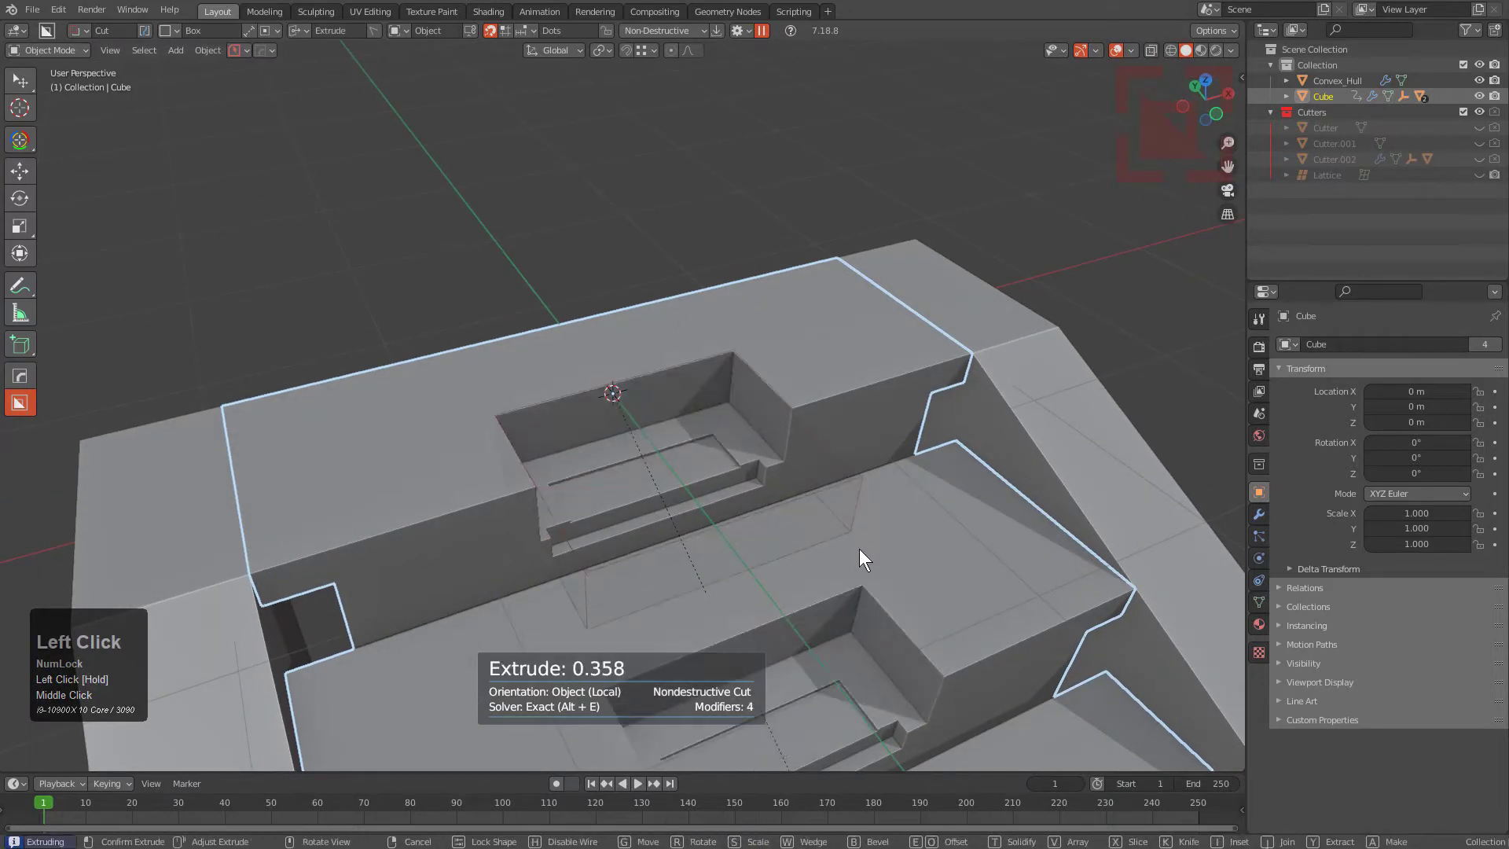
{"action": "key", "text": "b"}
{"action": "key", "text": "t"}
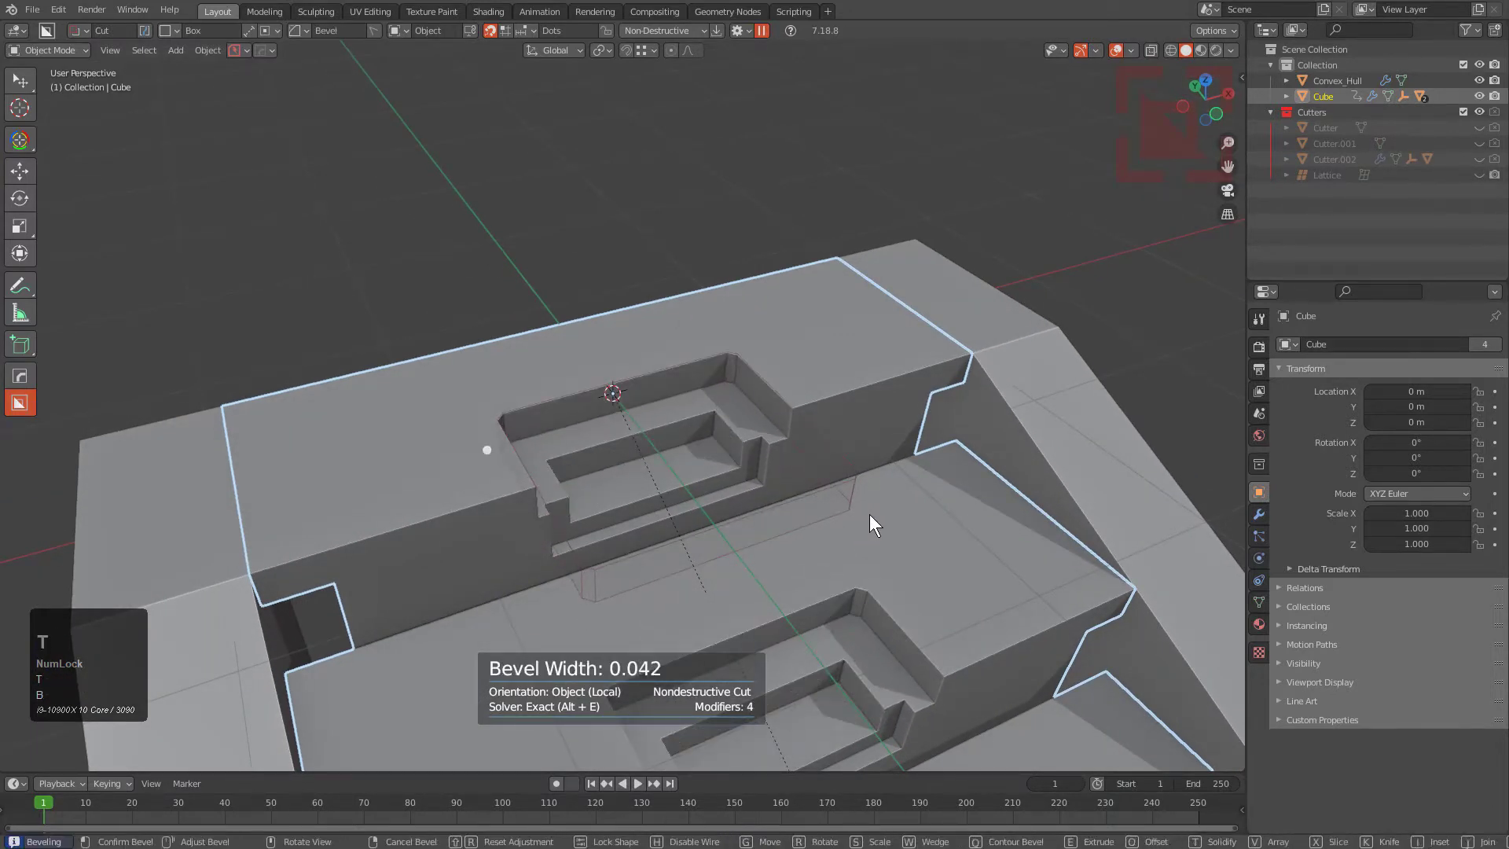
{"action": "left_click", "coordinate": [862, 514]}
{"action": "key", "text": "space"}
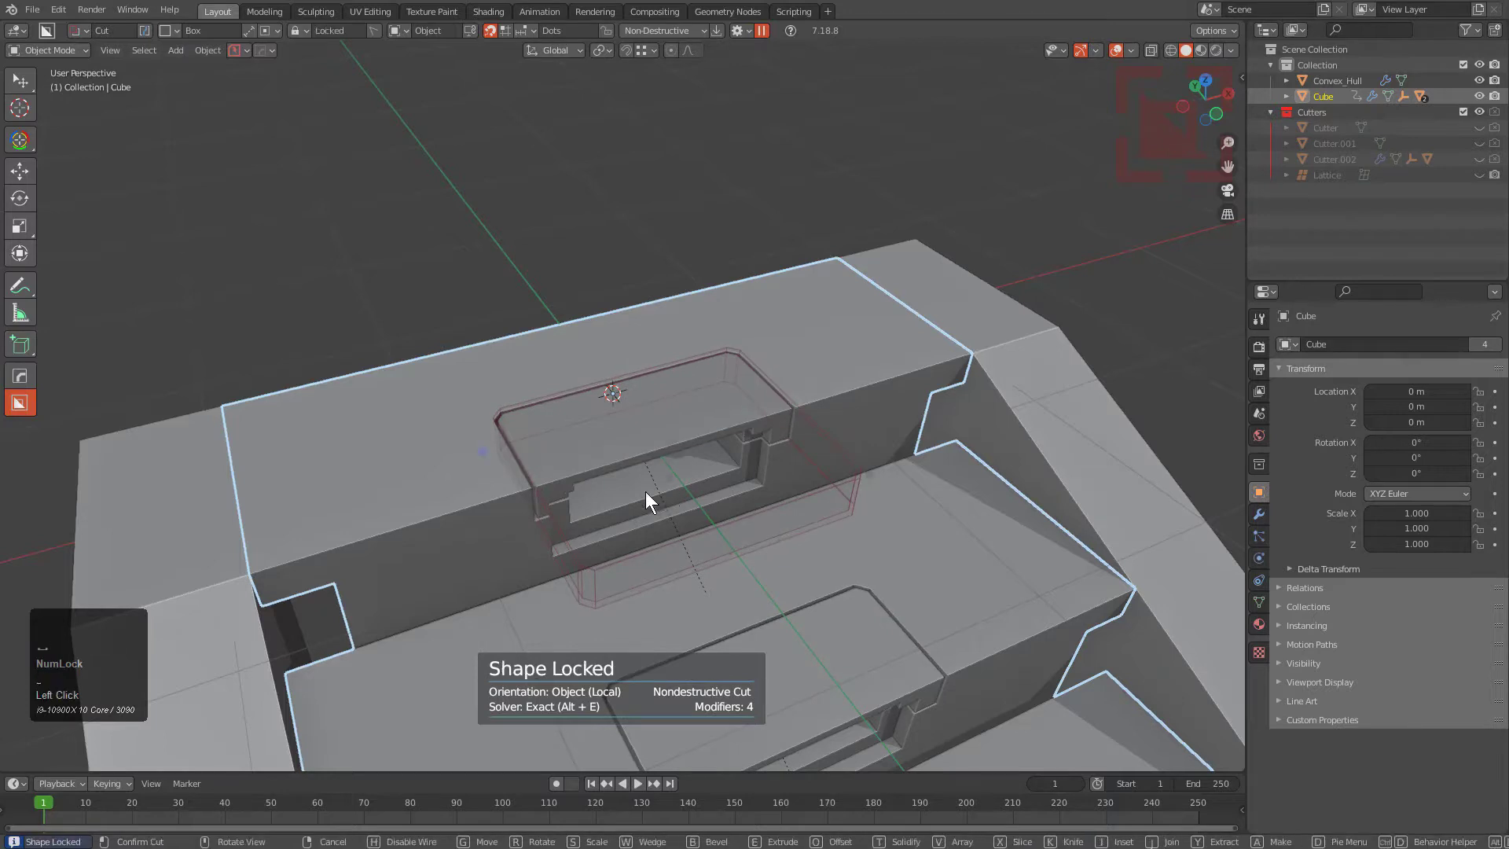
Step: Cut a large box about 0.057 deep beside the central panel on the top tread, with bevelled corners and solidified into a groove
{"action": "middle_click_drag", "start_coordinate": [496, 473], "coordinate": [698, 463], "text": "shift"}
{"action": "mouse_move", "coordinate": [498, 368]}
{"action": "left_mouse_down"}
{"action": "mouse_move", "coordinate": [771, 501]}
{"action": "mouse_move", "coordinate": [765, 521]}
{"action": "left_mouse_up"}
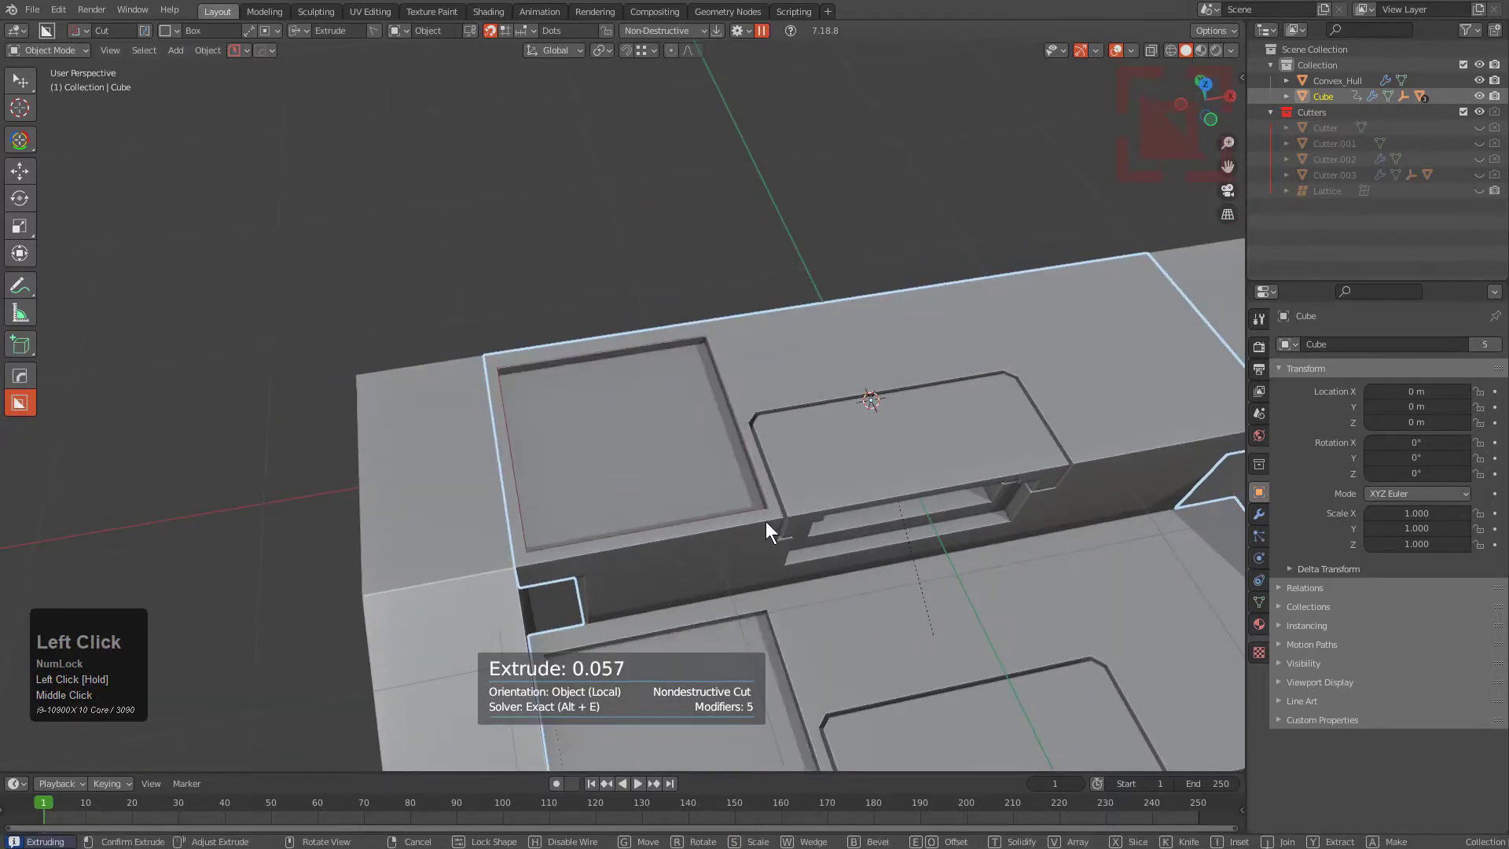
{"action": "key", "text": "b"}
{"action": "key", "text": "t"}
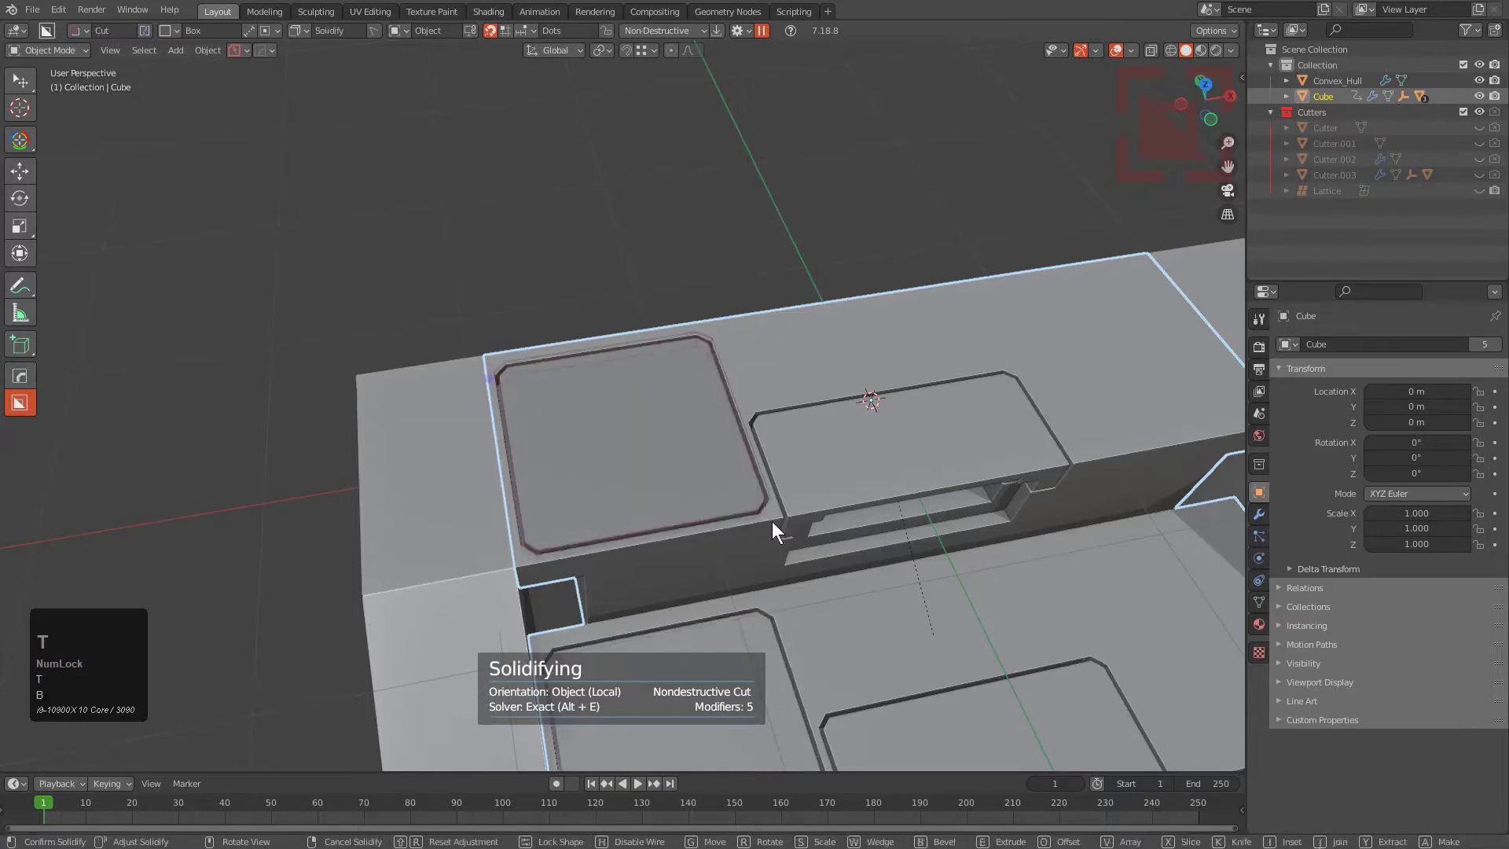
{"action": "left_click", "coordinate": [772, 519]}
Step: Mirror the tread details across X so the side panel groove is repeated on the opposite end
{"action": "scroll", "coordinate": [784, 399], "scroll_direction": "down", "scroll_amount": 2}
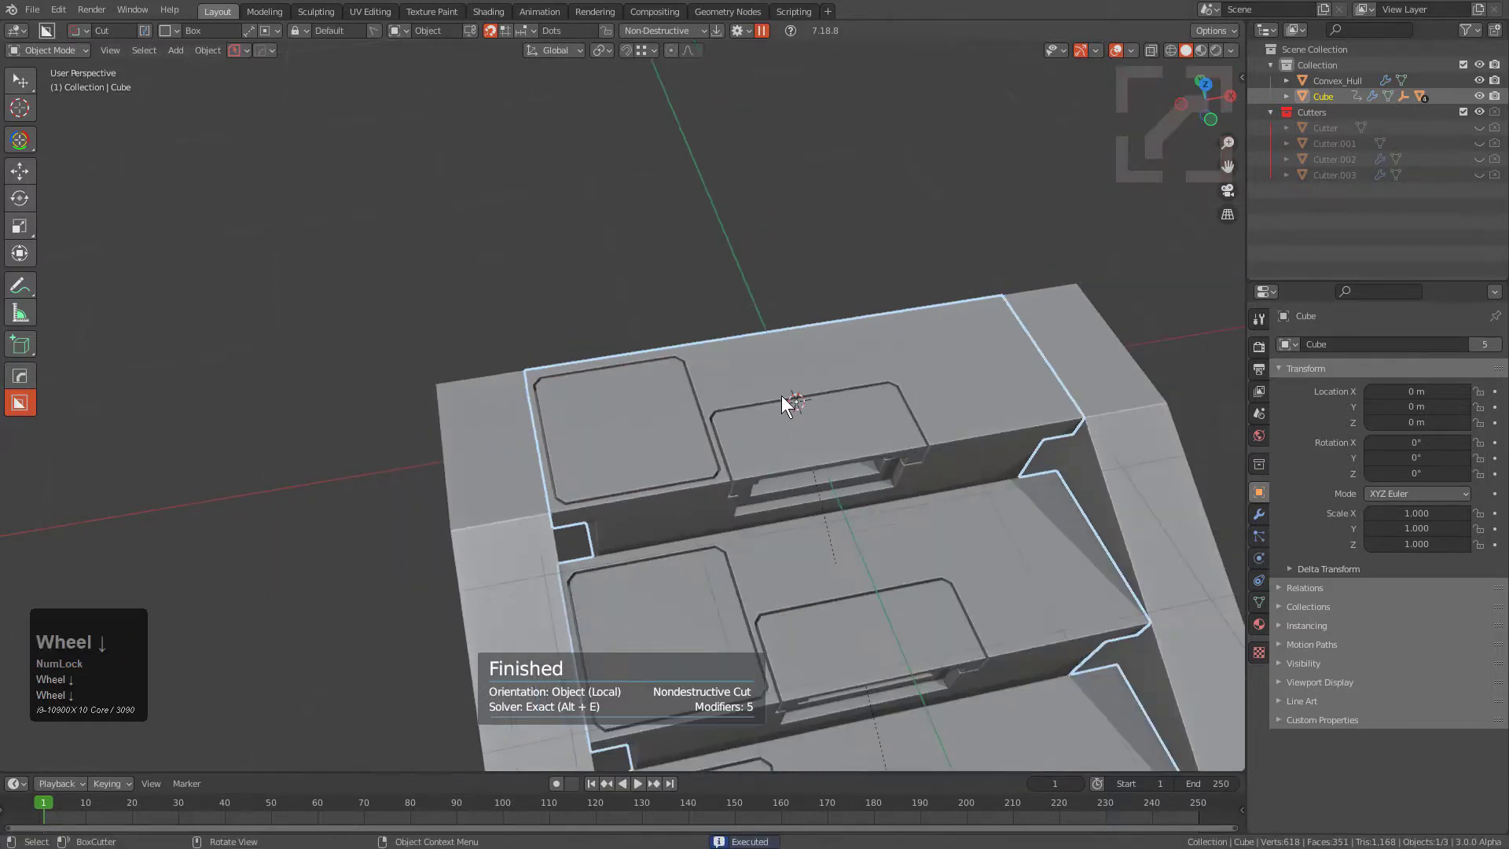
{"action": "scroll", "coordinate": [657, 428], "scroll_direction": "down", "scroll_amount": 2}
{"action": "left_click", "coordinate": [665, 418]}
Step: Cut a narrow wedged slot about 0.086 deep along the inner edge of the top tread's side panel
{"action": "scroll", "coordinate": [691, 354], "scroll_direction": "up", "scroll_amount": 4}
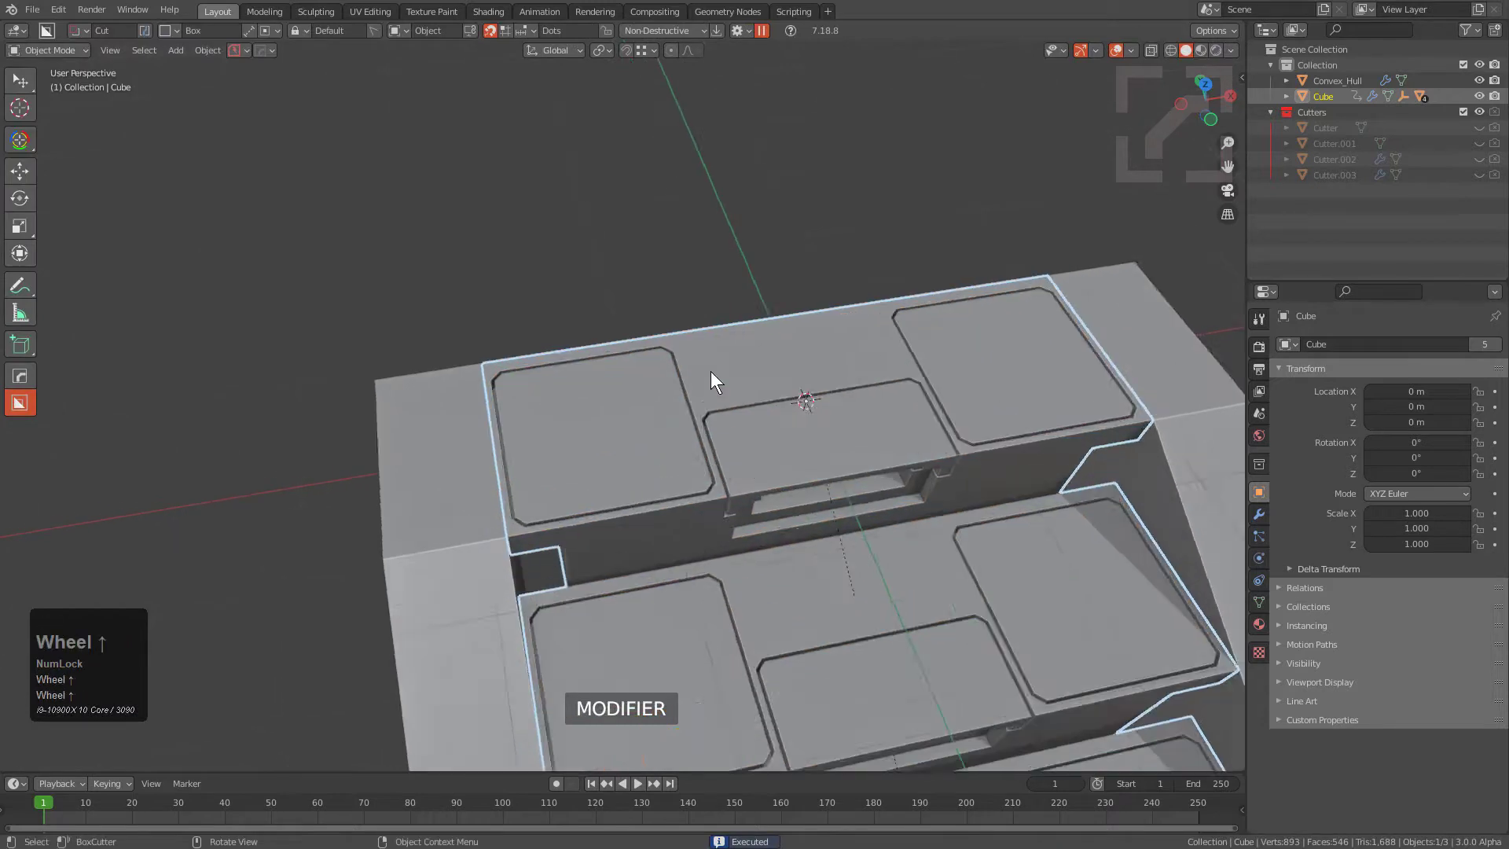
{"action": "mouse_move", "coordinate": [689, 346]}
{"action": "left_mouse_down"}
{"action": "mouse_move", "coordinate": [777, 507]}
{"action": "mouse_move", "coordinate": [771, 526]}
{"action": "left_mouse_up"}
{"action": "key", "text": "w"}
{"action": "key", "text": "w"}
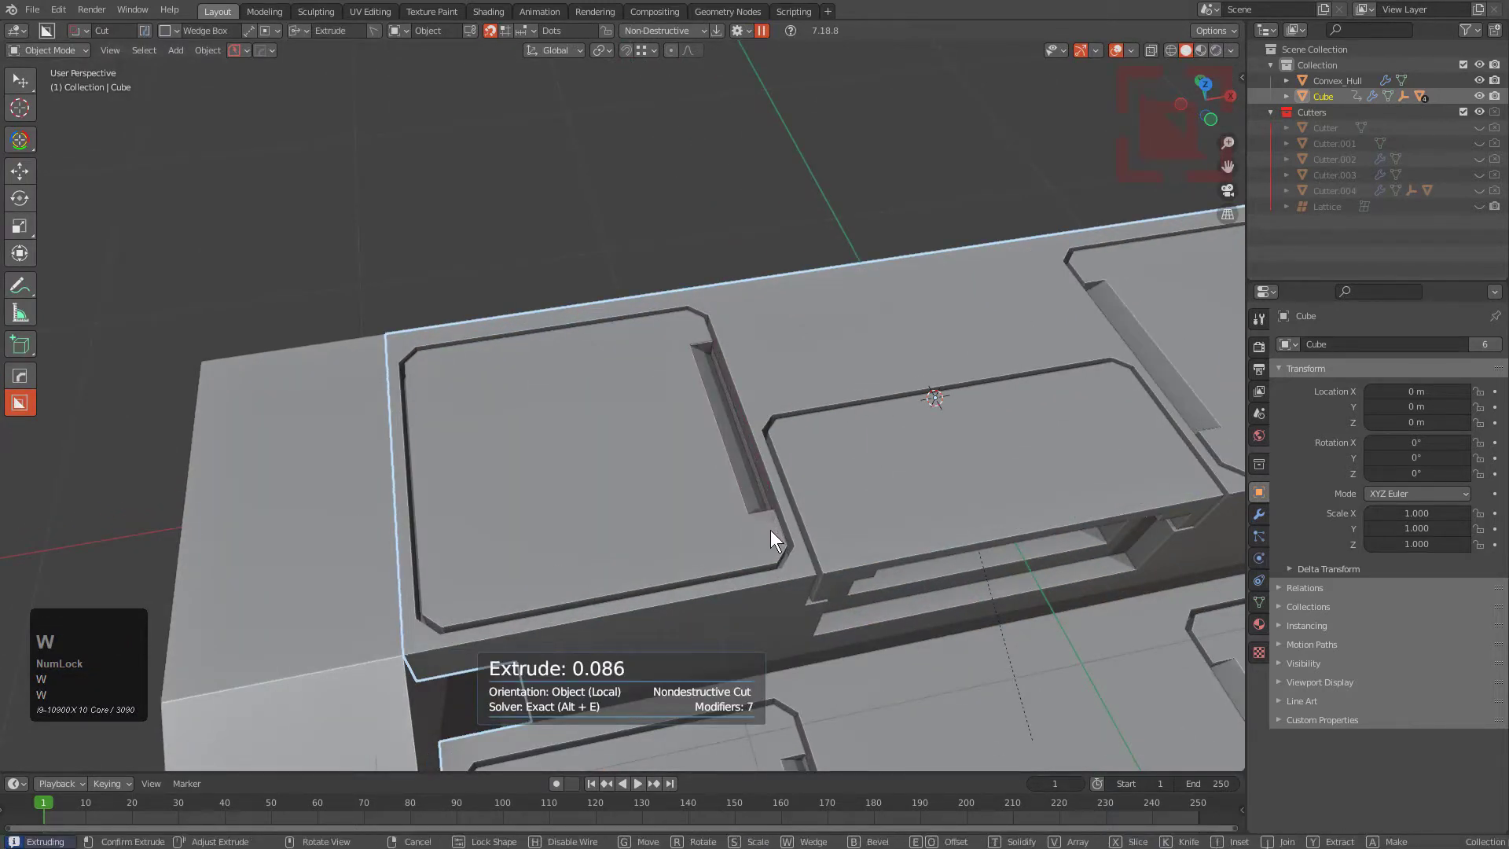
{"action": "left_click", "coordinate": [771, 530]}
Step: Cut a notch on the front edge of the side panel, repeating the 0.086 depth
{"action": "scroll", "coordinate": [576, 456], "scroll_direction": "down", "scroll_amount": 1}
{"action": "mouse_move", "coordinate": [511, 557]}
{"action": "left_mouse_down"}
{"action": "mouse_move", "coordinate": [651, 553]}
{"action": "mouse_move", "coordinate": [650, 568]}
{"action": "left_mouse_up"}
{"action": "key", "text": "ctrl"}
{"action": "left_click", "coordinate": [651, 569]}
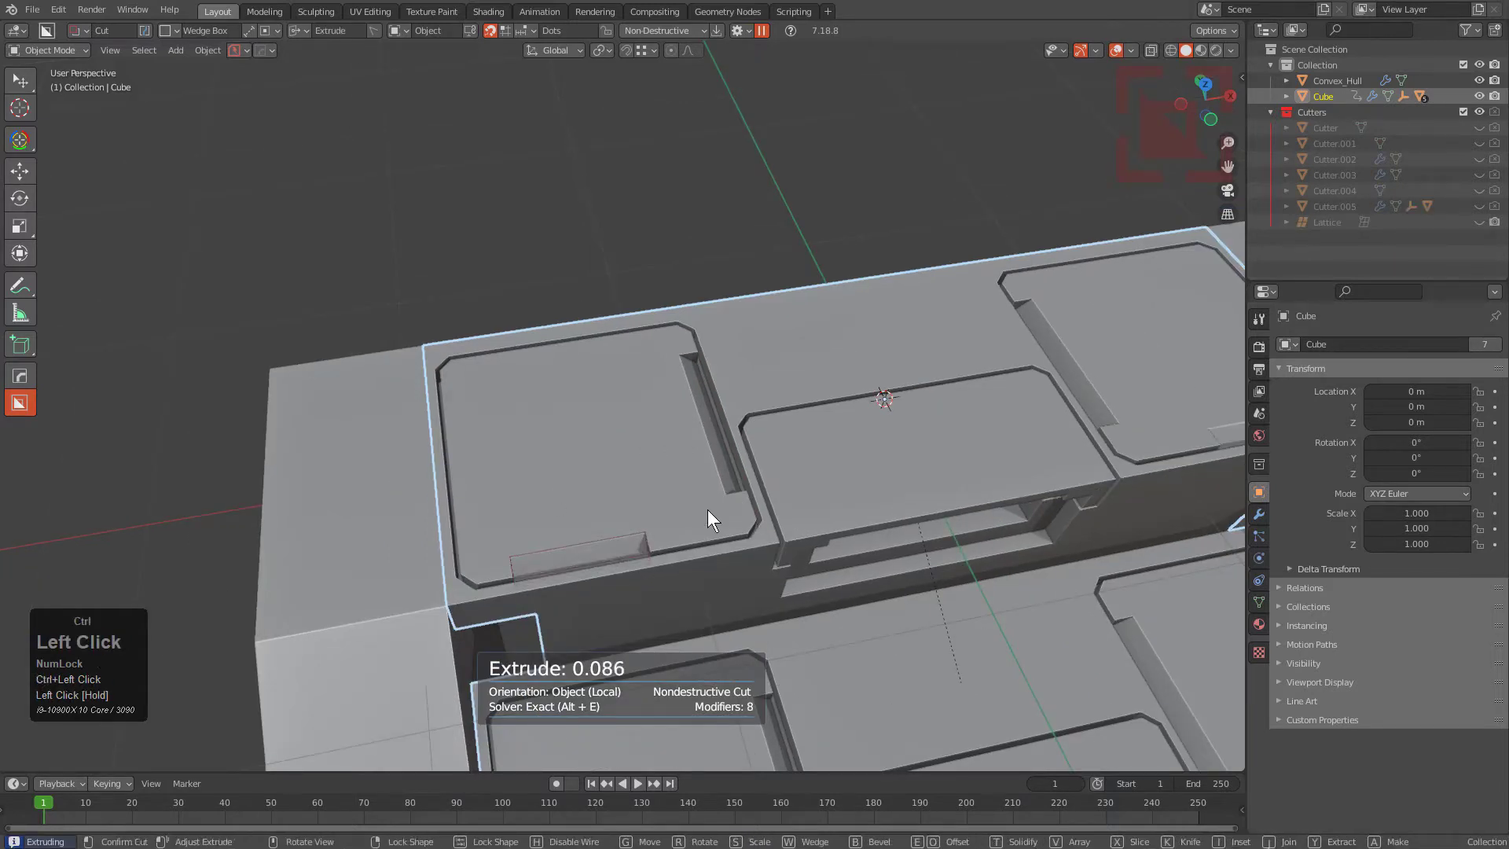
Step: Cut small notches into the front and rear edges of the central panel, the rear one about 0.058 deep
{"action": "mouse_move", "coordinate": [864, 516]}
{"action": "left_mouse_down"}
{"action": "mouse_move", "coordinate": [918, 524]}
{"action": "mouse_move", "coordinate": [912, 535]}
{"action": "left_mouse_up"}
{"action": "left_click", "coordinate": [912, 535], "text": "ctrl"}
{"action": "scroll", "coordinate": [790, 429], "scroll_direction": "up", "scroll_amount": 3}
{"action": "mouse_move", "coordinate": [739, 475]}
{"action": "left_mouse_down"}
{"action": "mouse_move", "coordinate": [870, 472]}
{"action": "mouse_move", "coordinate": [893, 491]}
{"action": "left_mouse_up"}
{"action": "left_click", "coordinate": [893, 490], "text": "ctrl"}
Step: Cut a notch about 0.125 deep into the top tread's rear edge behind the central panel
{"action": "scroll", "coordinate": [786, 464], "scroll_direction": "down", "scroll_amount": 2}
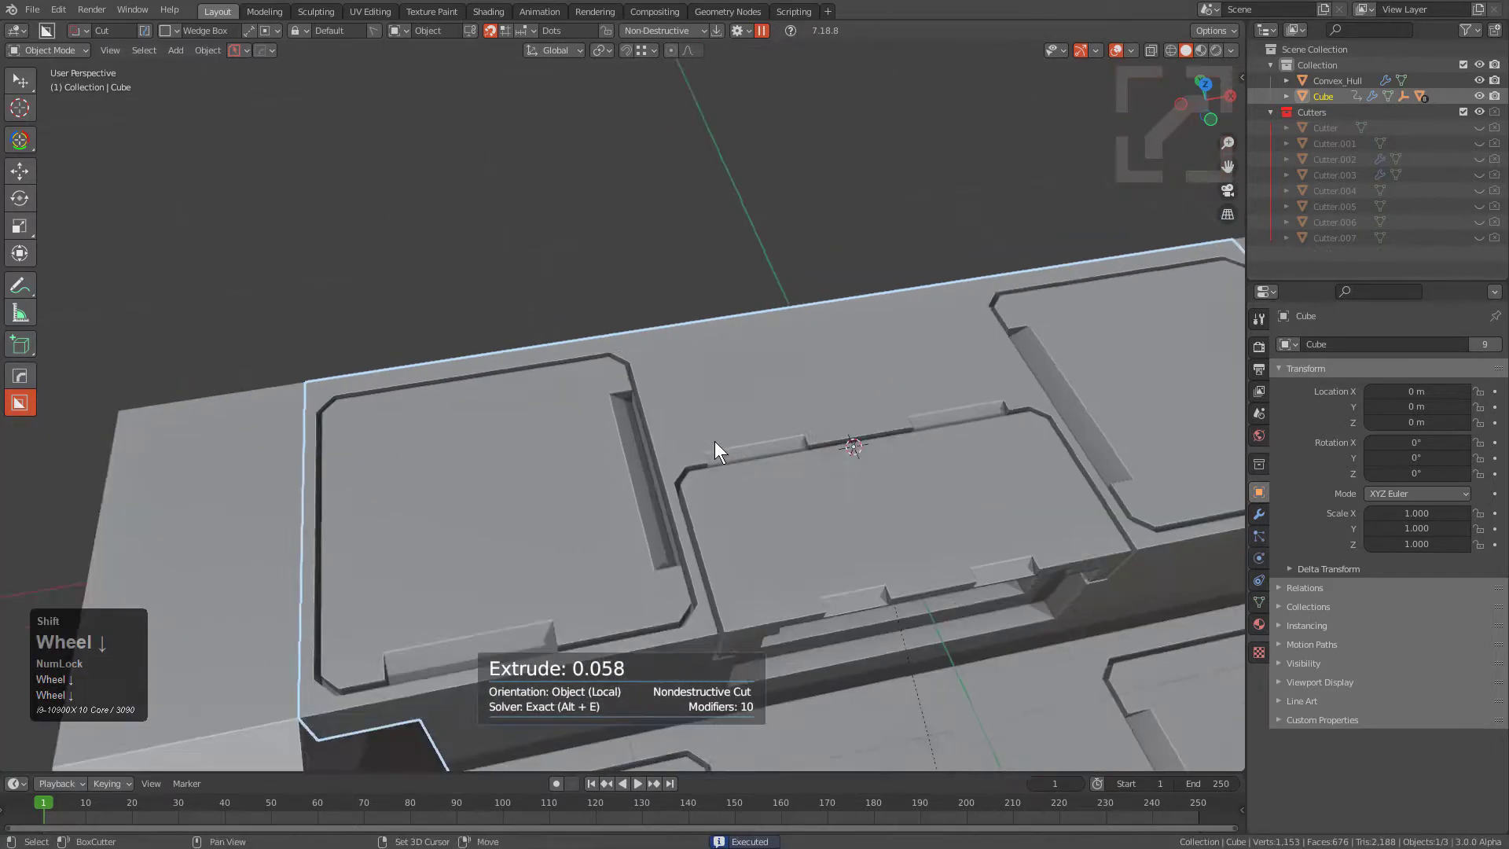
{"action": "middle_click_drag", "start_coordinate": [676, 362], "coordinate": [704, 384], "text": "shift"}
{"action": "scroll", "coordinate": [704, 384], "scroll_direction": "up", "scroll_amount": 1}
{"action": "left_click_drag", "start_coordinate": [780, 328], "coordinate": [833, 347]}
{"action": "left_click", "coordinate": [833, 351], "text": "ctrl"}
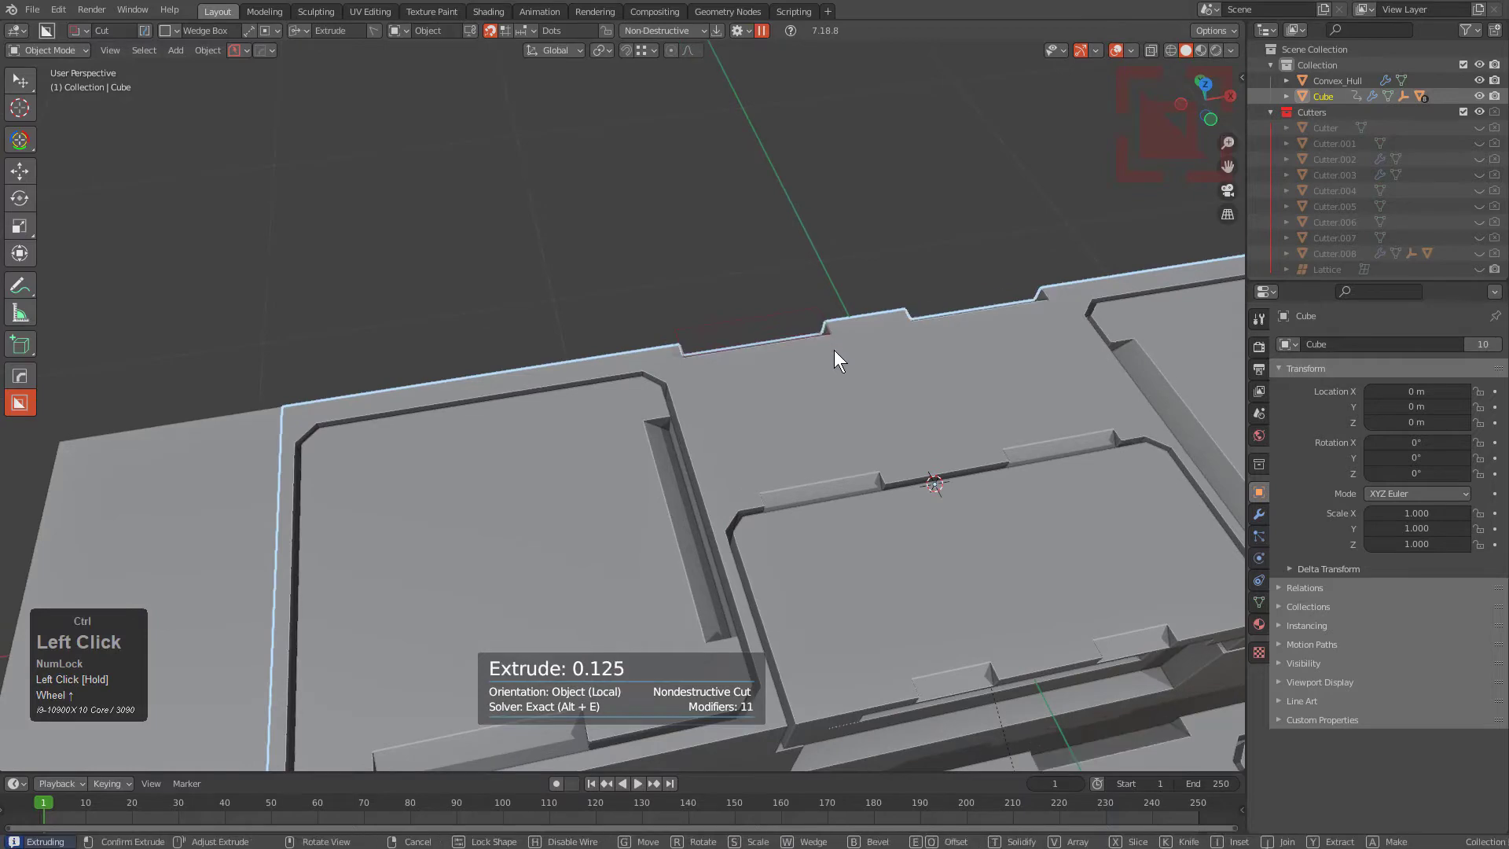
Step: Cut a long notch about 0.215 deep into the top tread's rear edge behind the side panel
{"action": "scroll", "coordinate": [836, 361], "scroll_direction": "down", "scroll_amount": 4}
{"action": "scroll", "coordinate": [725, 300], "scroll_direction": "down", "scroll_amount": 1, "text": "shift"}
{"action": "mouse_move", "coordinate": [836, 362]}
{"action": "middle_mouse_down", "text": "shift"}
{"action": "mouse_move", "coordinate": [725, 300]}
{"action": "mouse_move", "coordinate": [836, 474]}
{"action": "mouse_move", "coordinate": [893, 450]}
{"action": "mouse_move", "coordinate": [659, 408]}
{"action": "mouse_move", "coordinate": [607, 352]}
{"action": "middle_mouse_up", "text": "shift"}
{"action": "scroll", "coordinate": [725, 300], "scroll_direction": "down", "scroll_amount": 1}
{"action": "key", "text": "alt+a"}
{"action": "scroll", "coordinate": [659, 408], "scroll_direction": "down", "scroll_amount": 1}
{"action": "scroll", "coordinate": [715, 371], "scroll_direction": "up", "scroll_amount": 2}
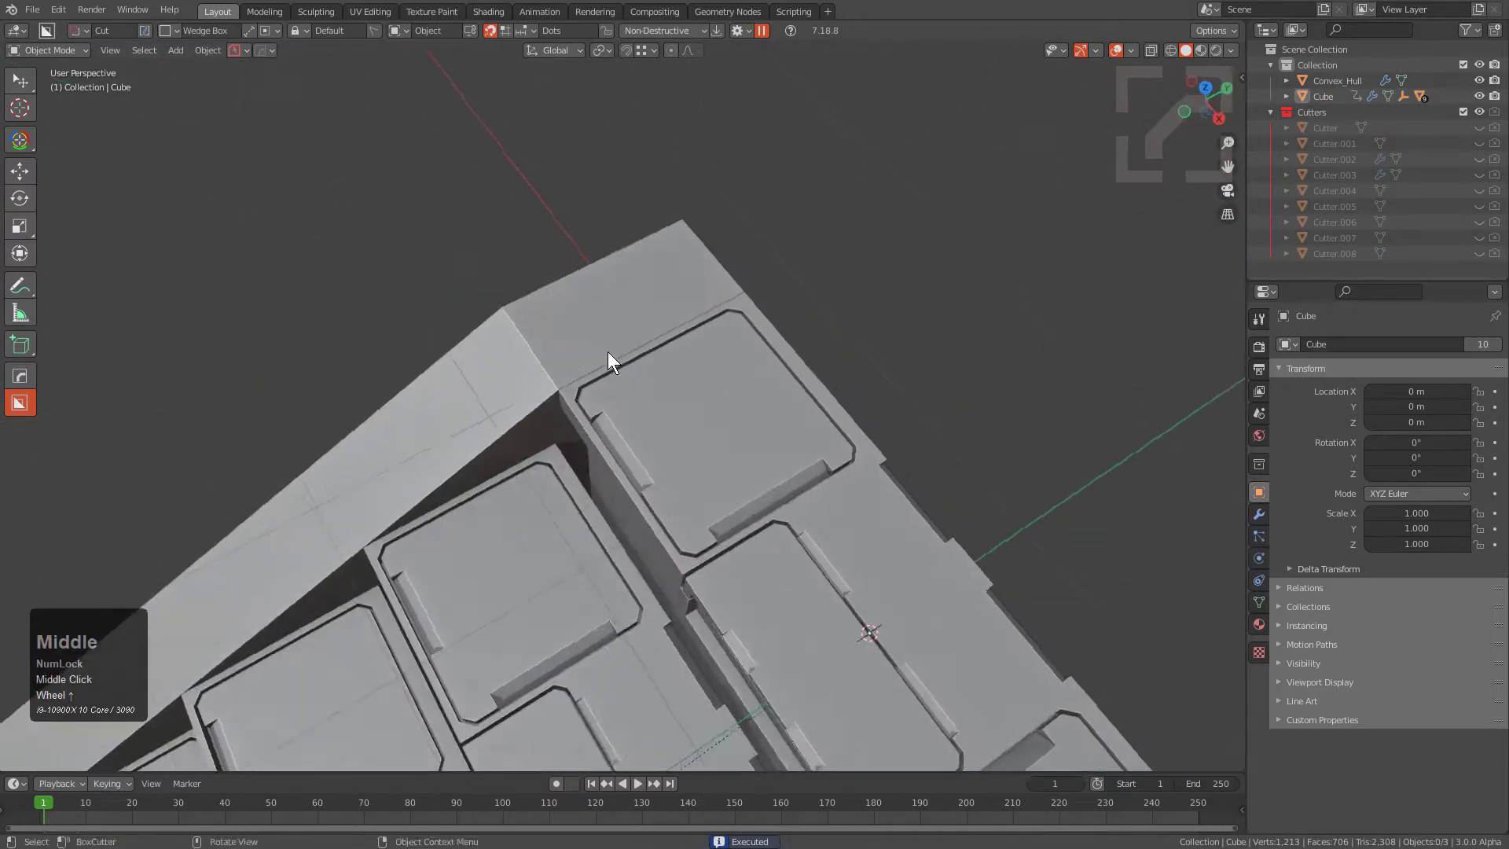
{"action": "scroll", "coordinate": [790, 379], "scroll_direction": "up", "scroll_amount": 2}
{"action": "left_click", "coordinate": [849, 342]}
{"action": "left_click_drag", "start_coordinate": [839, 326], "coordinate": [970, 592]}
{"action": "left_click", "coordinate": [954, 571], "text": "ctrl"}
Step: Generate a HardOps To_Shape plane from the side walls, aligned to the X axis with its offset direction set to +Z
{"action": "scroll", "coordinate": [786, 487], "scroll_direction": "down", "scroll_amount": 3}
{"action": "mouse_move", "coordinate": [692, 464]}
{"action": "middle_mouse_down"}
{"action": "mouse_move", "coordinate": [823, 502]}
{"action": "mouse_move", "coordinate": [632, 432]}
{"action": "mouse_move", "coordinate": [644, 437]}
{"action": "middle_mouse_up"}
{"action": "key", "text": "alt+a"}
{"action": "scroll", "coordinate": [823, 501], "scroll_direction": "down", "scroll_amount": 3}
{"action": "left_click", "coordinate": [569, 431]}
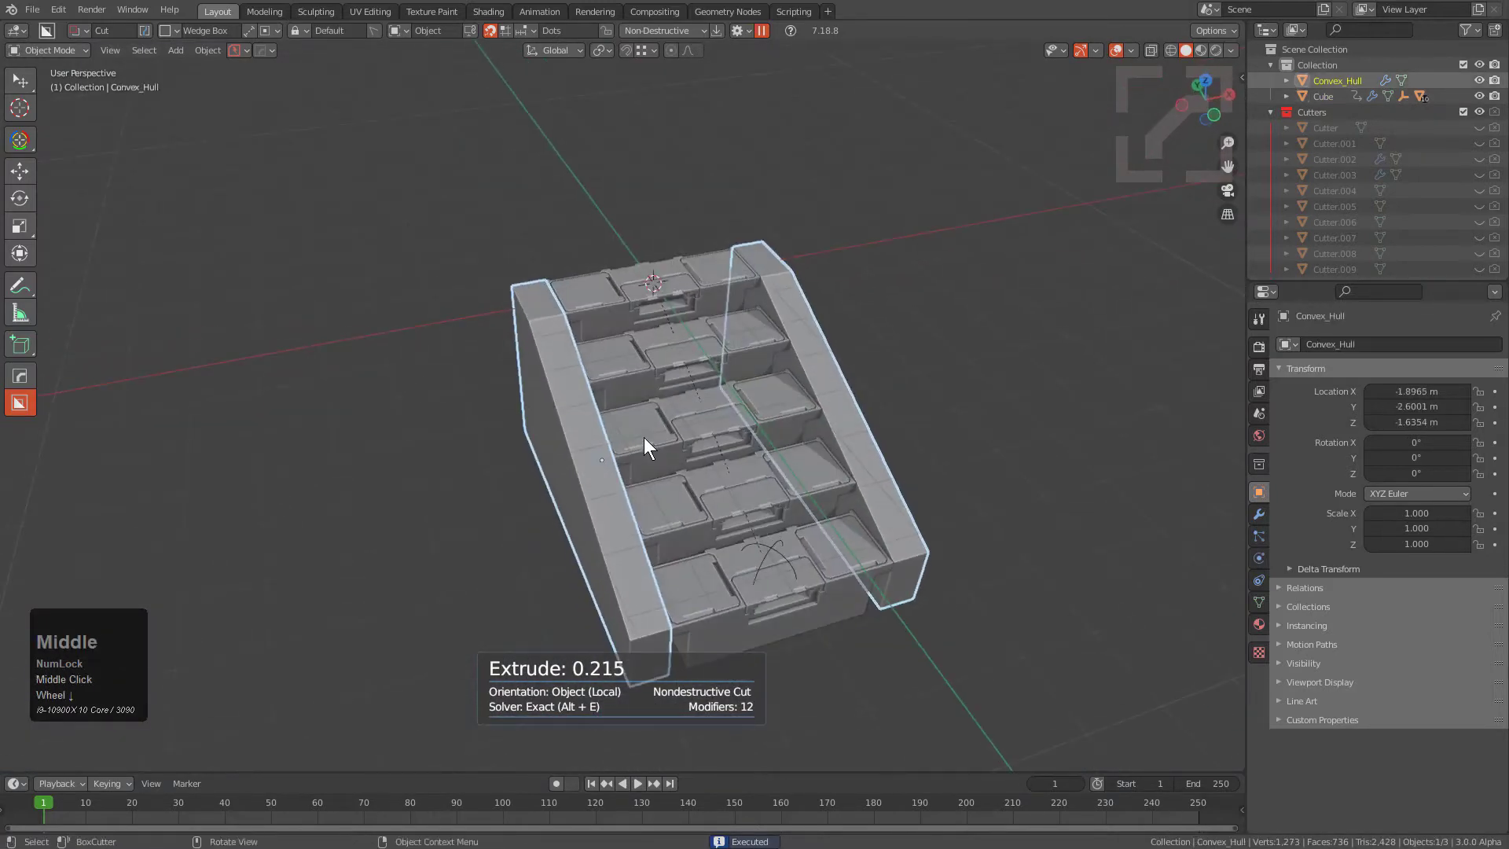
{"action": "key", "text": "q"}
{"action": "key", "text": "o"}
{"action": "key", "text": "t"}
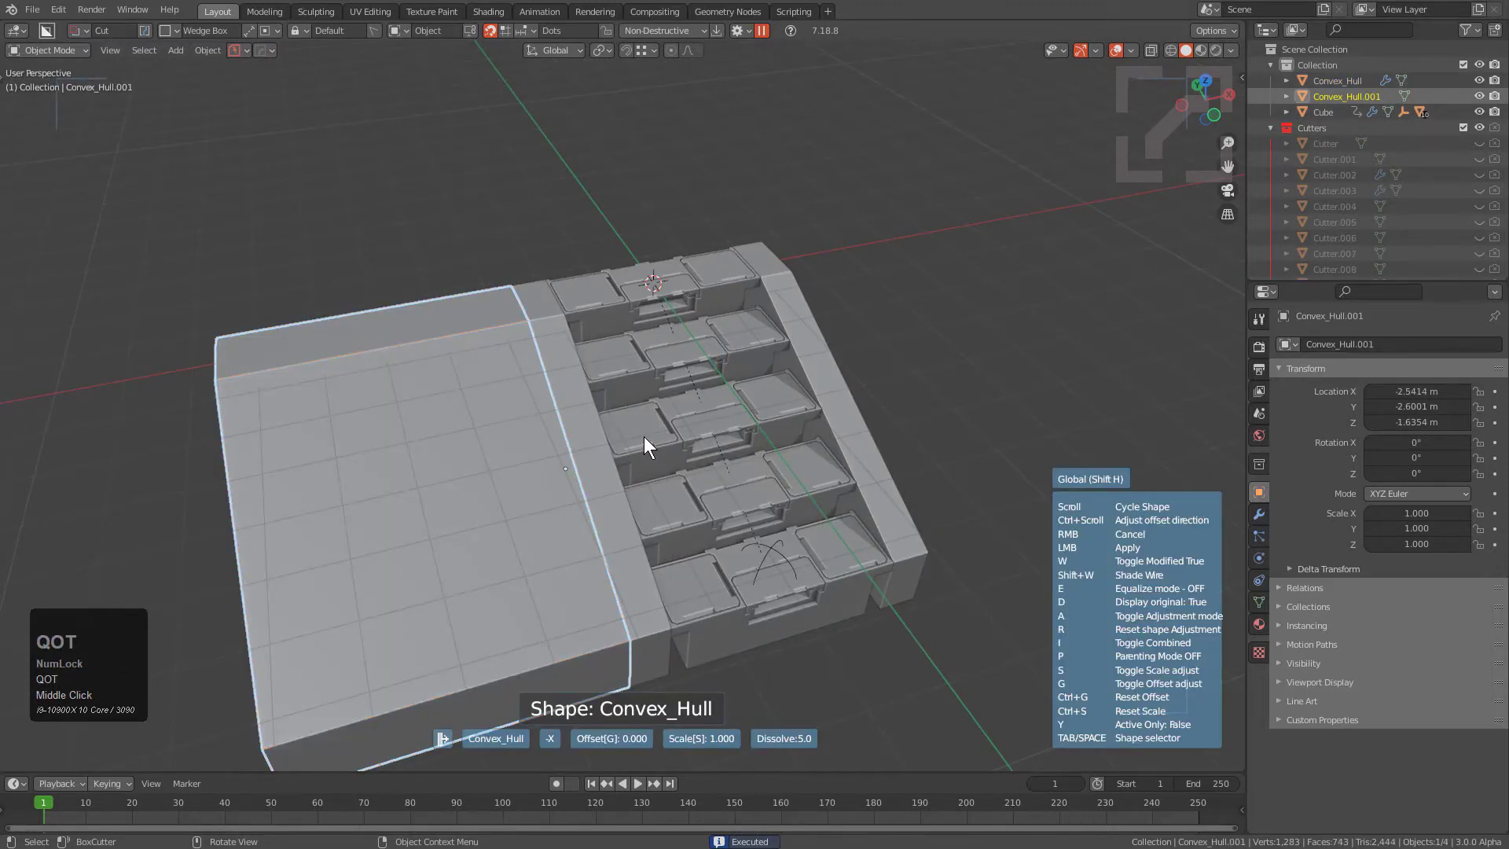
{"action": "key", "text": "space"}
{"action": "left_click", "coordinate": [600, 305]}
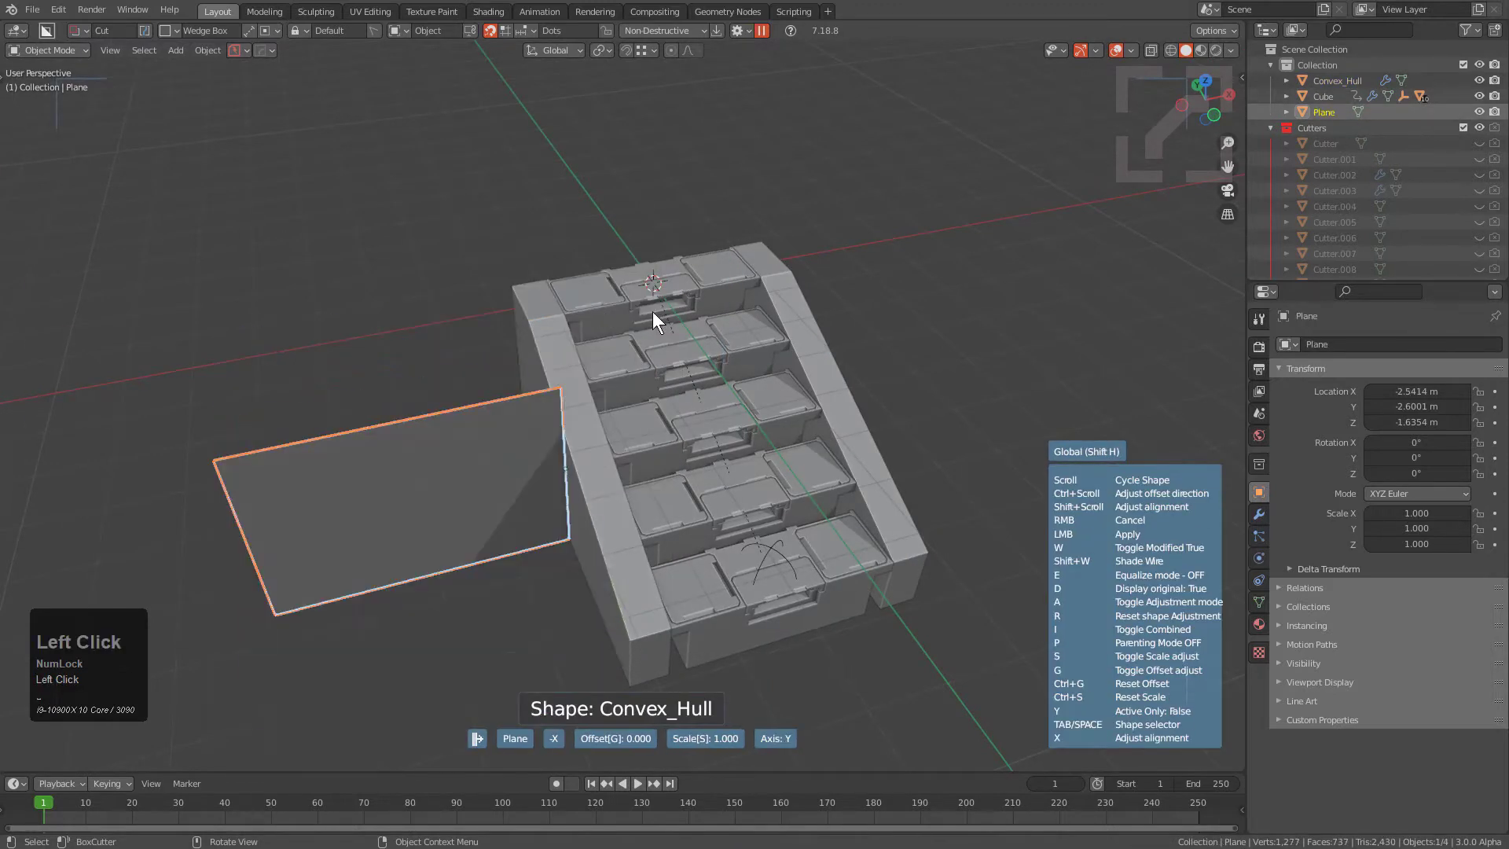
{"action": "key", "text": "x"}
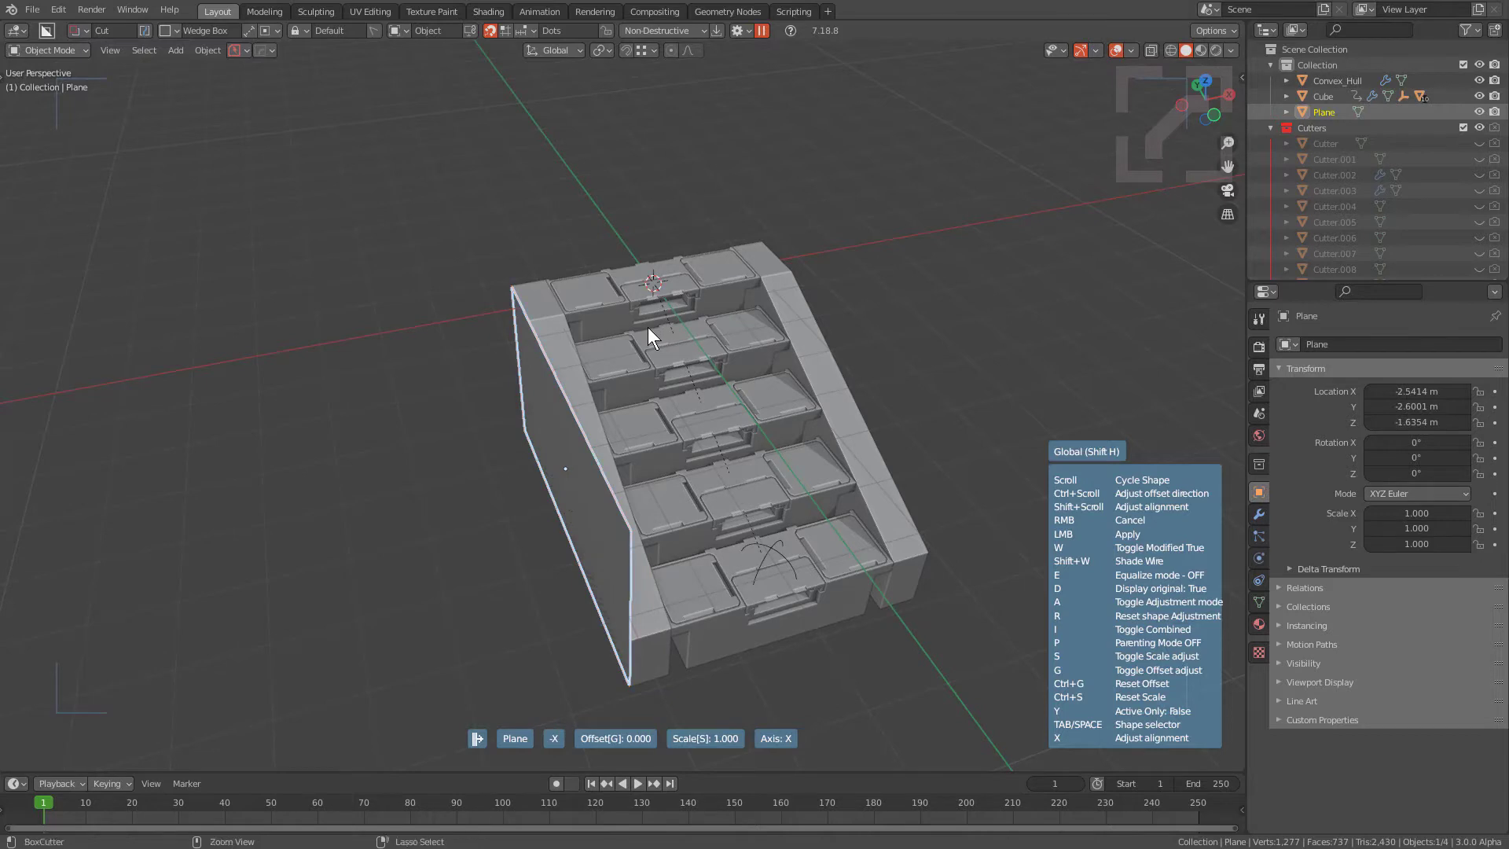
{"action": "scroll", "coordinate": [648, 327], "scroll_direction": "down", "scroll_amount": 1, "text": "ctrl"}
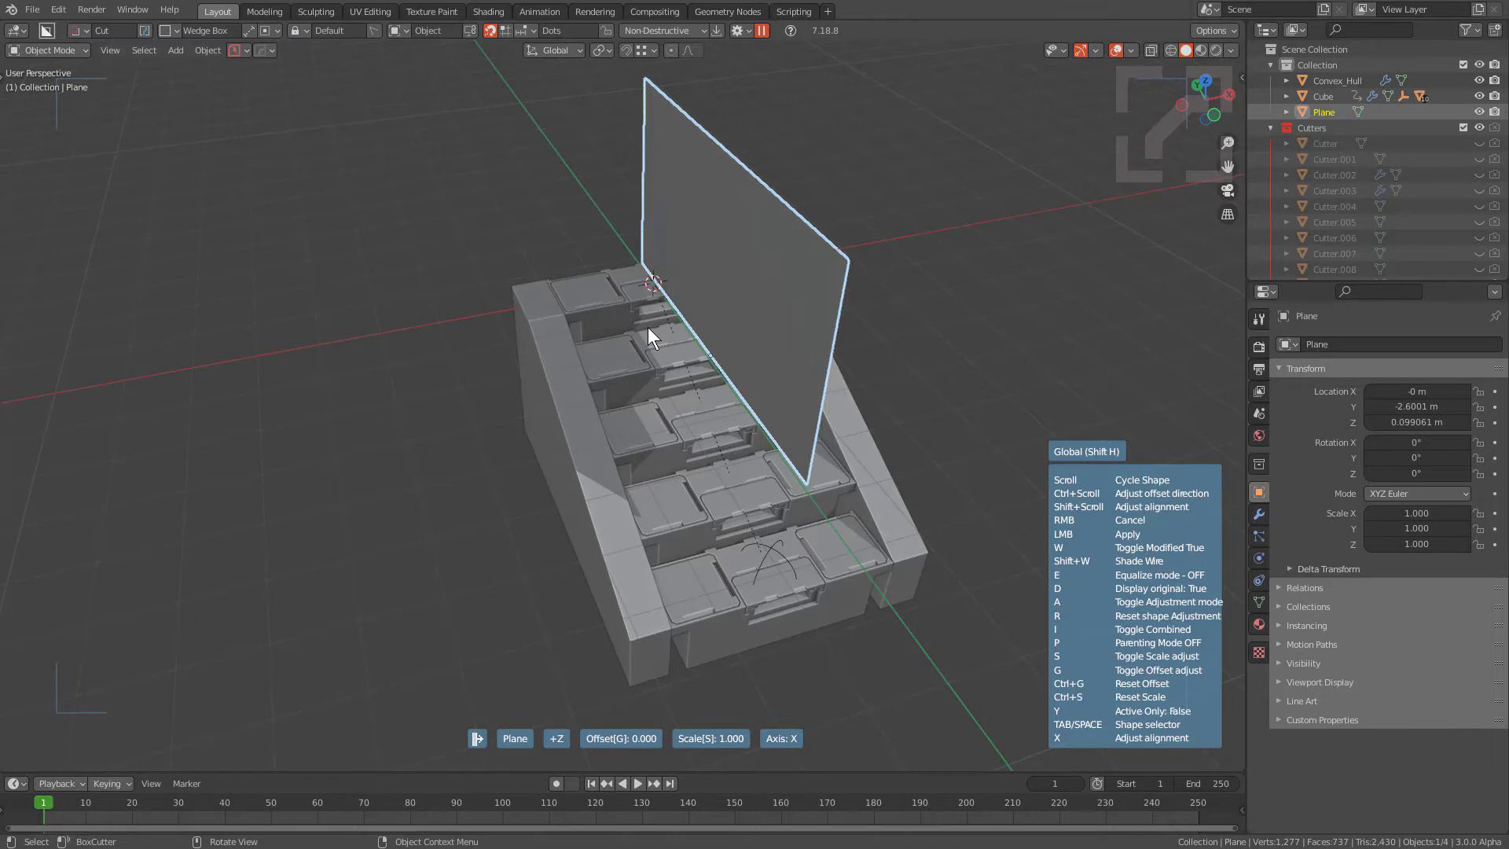
{"action": "left_click", "coordinate": [647, 327]}
Step: Move the plane along X until it stands above the side wall, at about -2.18 m
{"action": "middle_click_drag", "start_coordinate": [647, 327], "coordinate": [762, 384]}
{"action": "key", "text": "g"}
{"action": "key", "text": "x"}
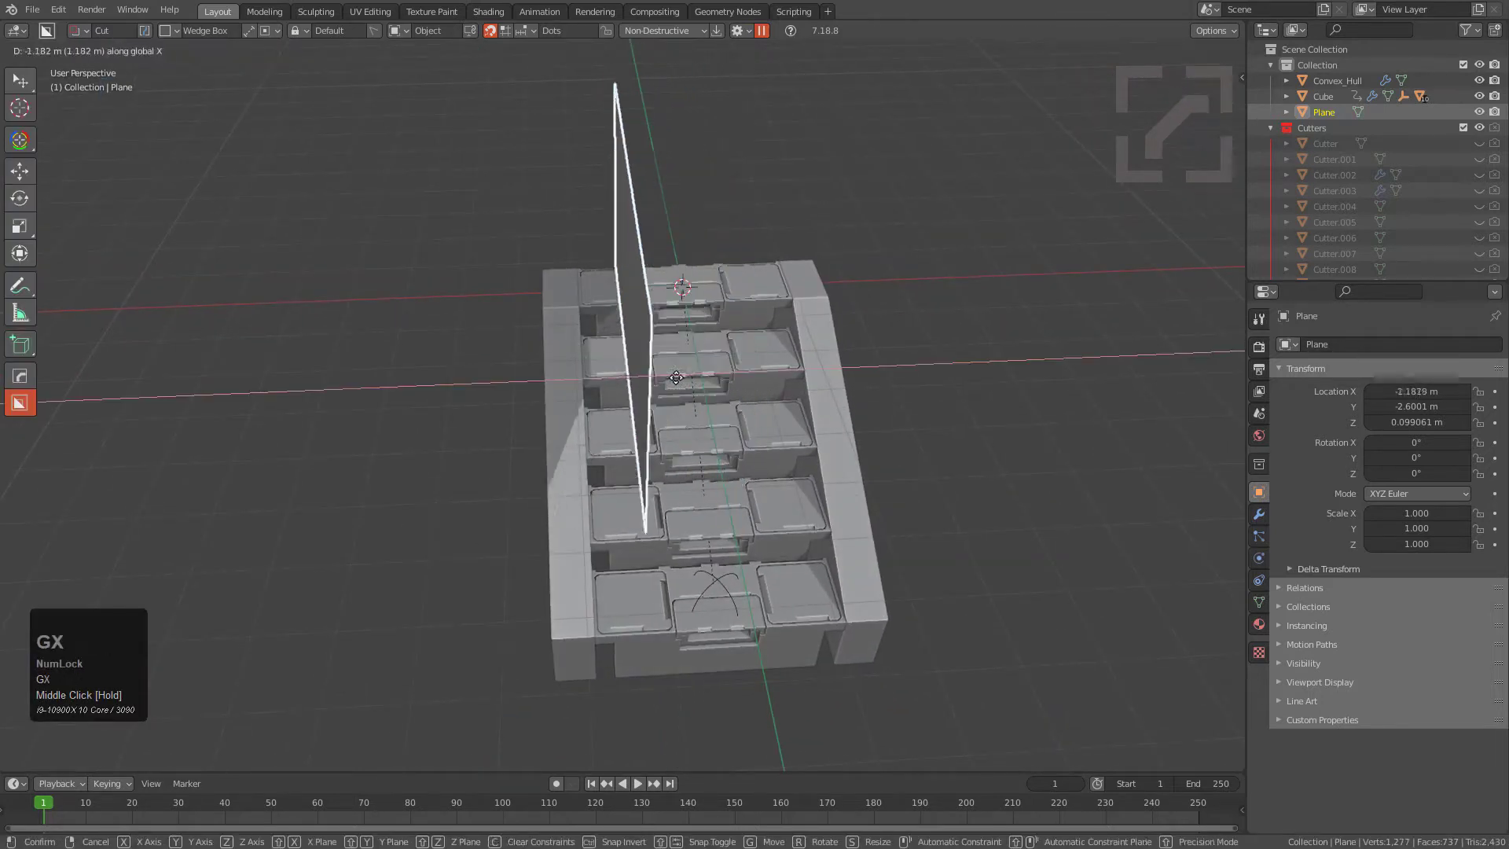
{"action": "middle_click_drag", "start_coordinate": [625, 379], "coordinate": [775, 364]}
{"action": "scroll", "coordinate": [526, 288], "scroll_direction": "up", "scroll_amount": 2}
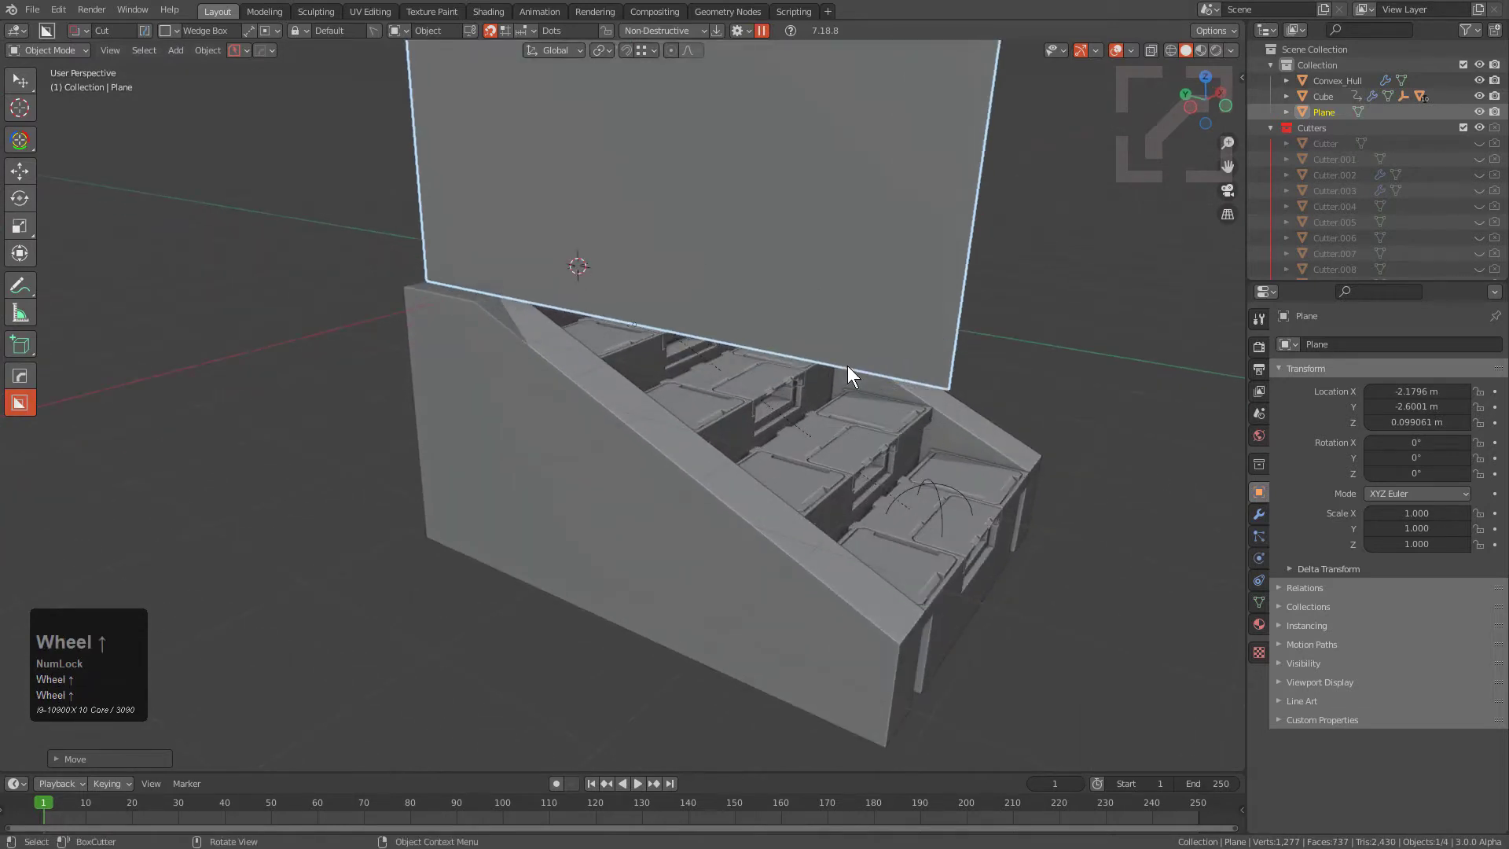
Step: Lower the plane's bottom front vertex along Z to the side wall's low end, and return to Object Mode
{"action": "scroll", "coordinate": [932, 360], "scroll_direction": "down", "scroll_amount": 2}
{"action": "key", "text": "Tab"}
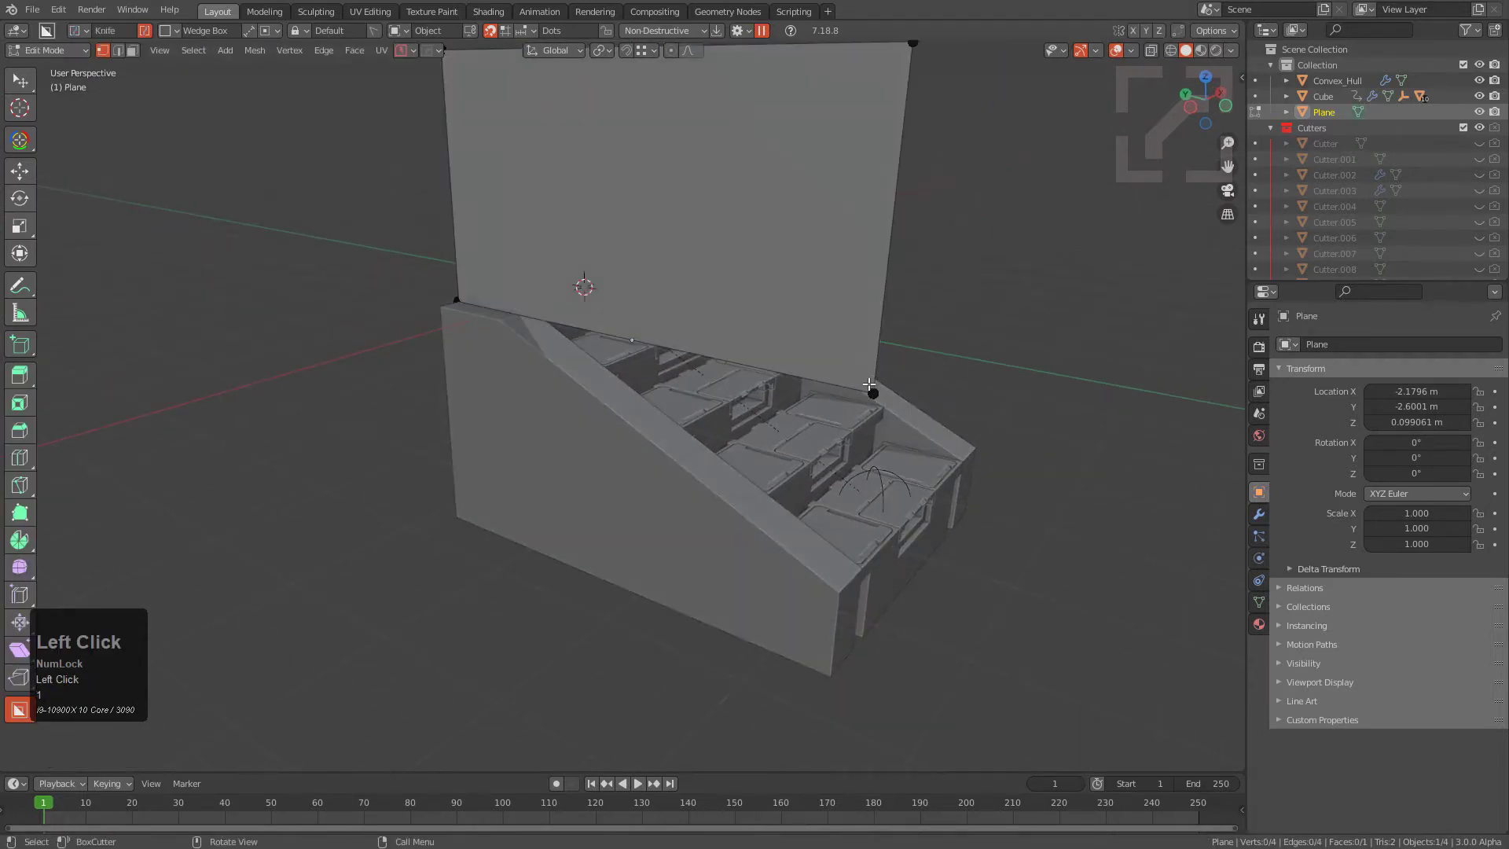
{"action": "key", "text": "g"}
{"action": "key", "text": "z"}
{"action": "left_click", "coordinate": [818, 464]}
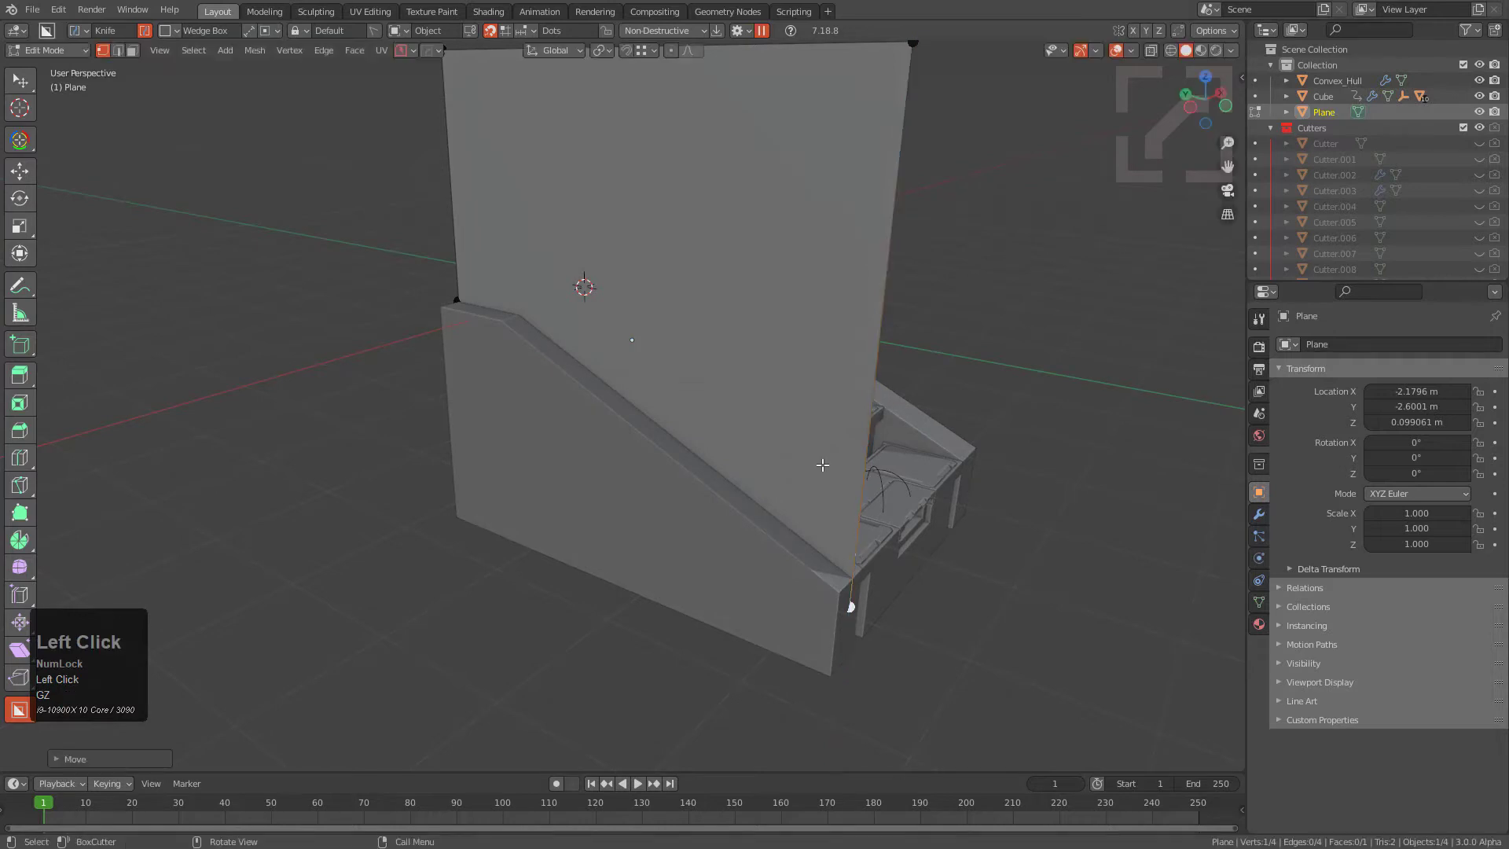
{"action": "middle_click_drag", "start_coordinate": [818, 464], "coordinate": [889, 349]}
{"action": "key", "text": "Tab"}
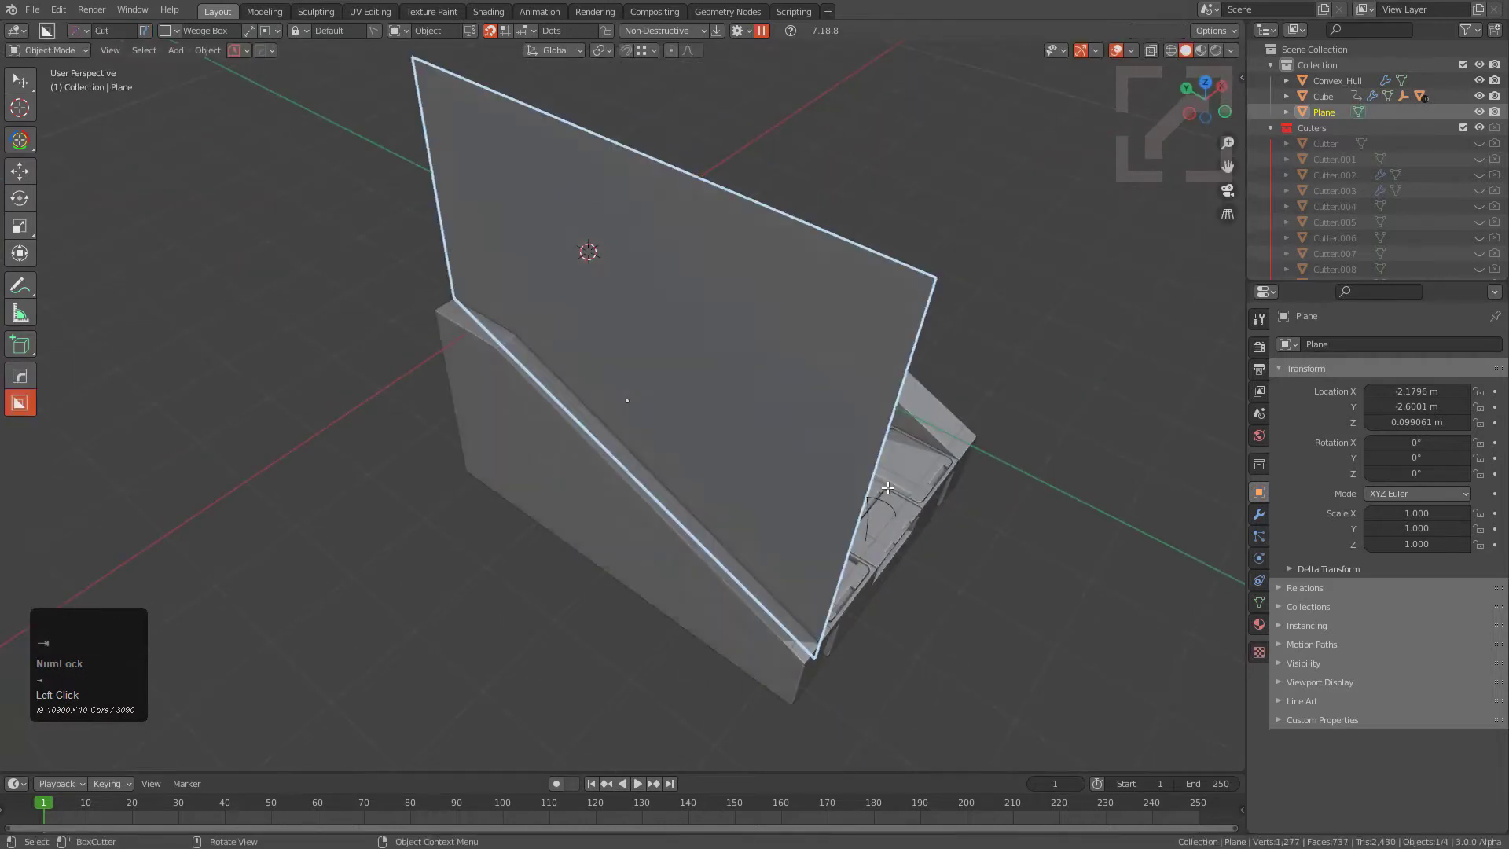
Step: Scale the plane down to about 0.957
{"action": "key", "text": "s"}
{"action": "left_click", "coordinate": [878, 463]}
{"action": "middle_click_drag", "start_coordinate": [878, 463], "coordinate": [673, 437]}
{"action": "middle_click_drag", "start_coordinate": [633, 255], "coordinate": [699, 370], "text": "shift"}
{"action": "scroll", "coordinate": [700, 370], "scroll_direction": "up", "scroll_amount": 1}
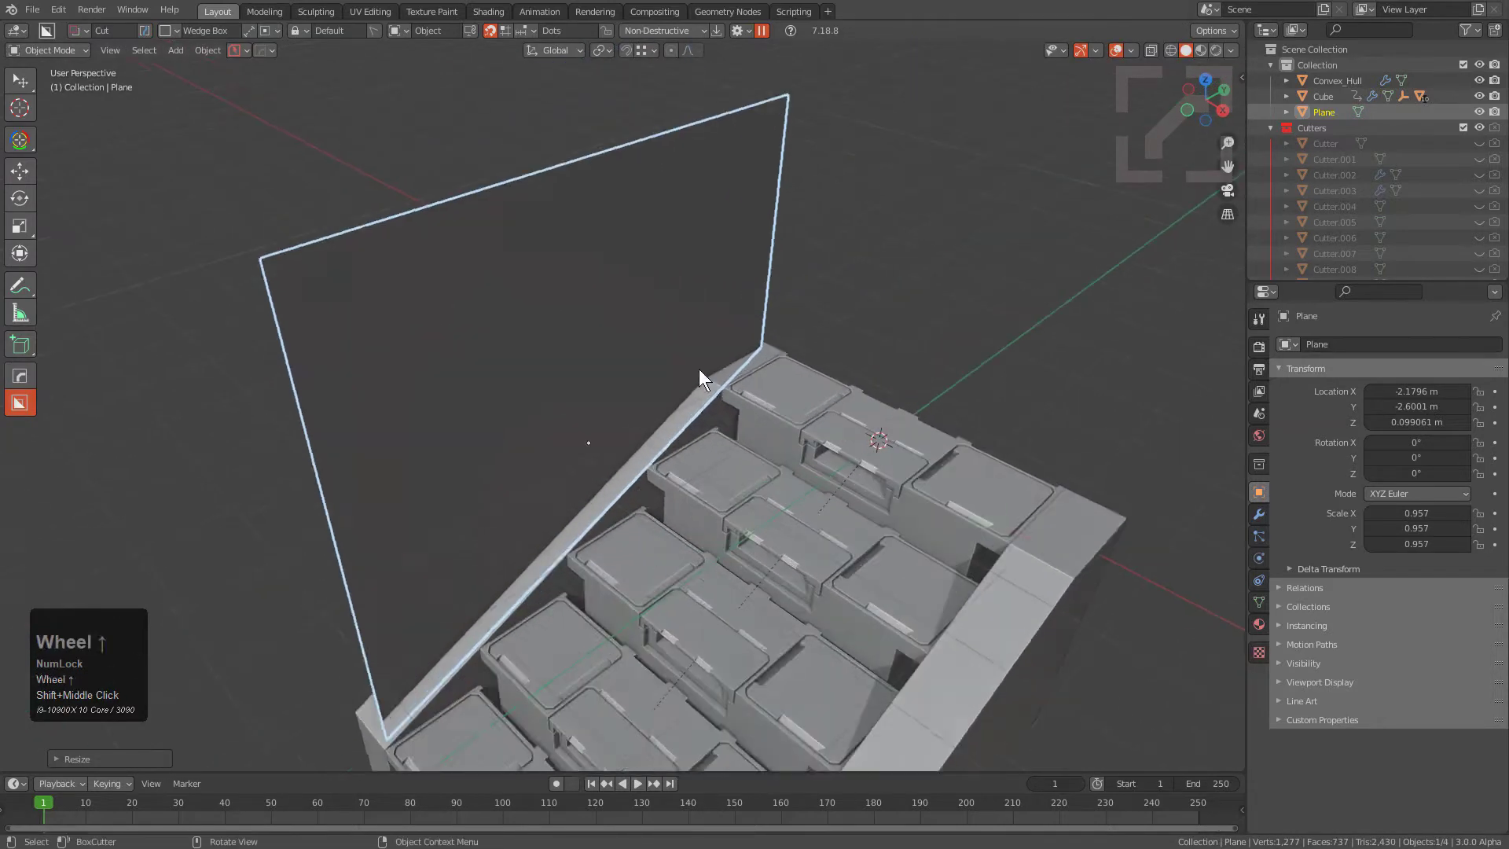
Step: Delete the plane's sloped lower edge using X-ray, and return to Object Mode with X-ray off
{"action": "key", "text": "Tab"}
{"action": "key", "text": "alt+z"}
{"action": "key", "text": "2"}
{"action": "left_click", "coordinate": [610, 491]}
{"action": "key", "text": "x"}
{"action": "left_click", "coordinate": [610, 490]}
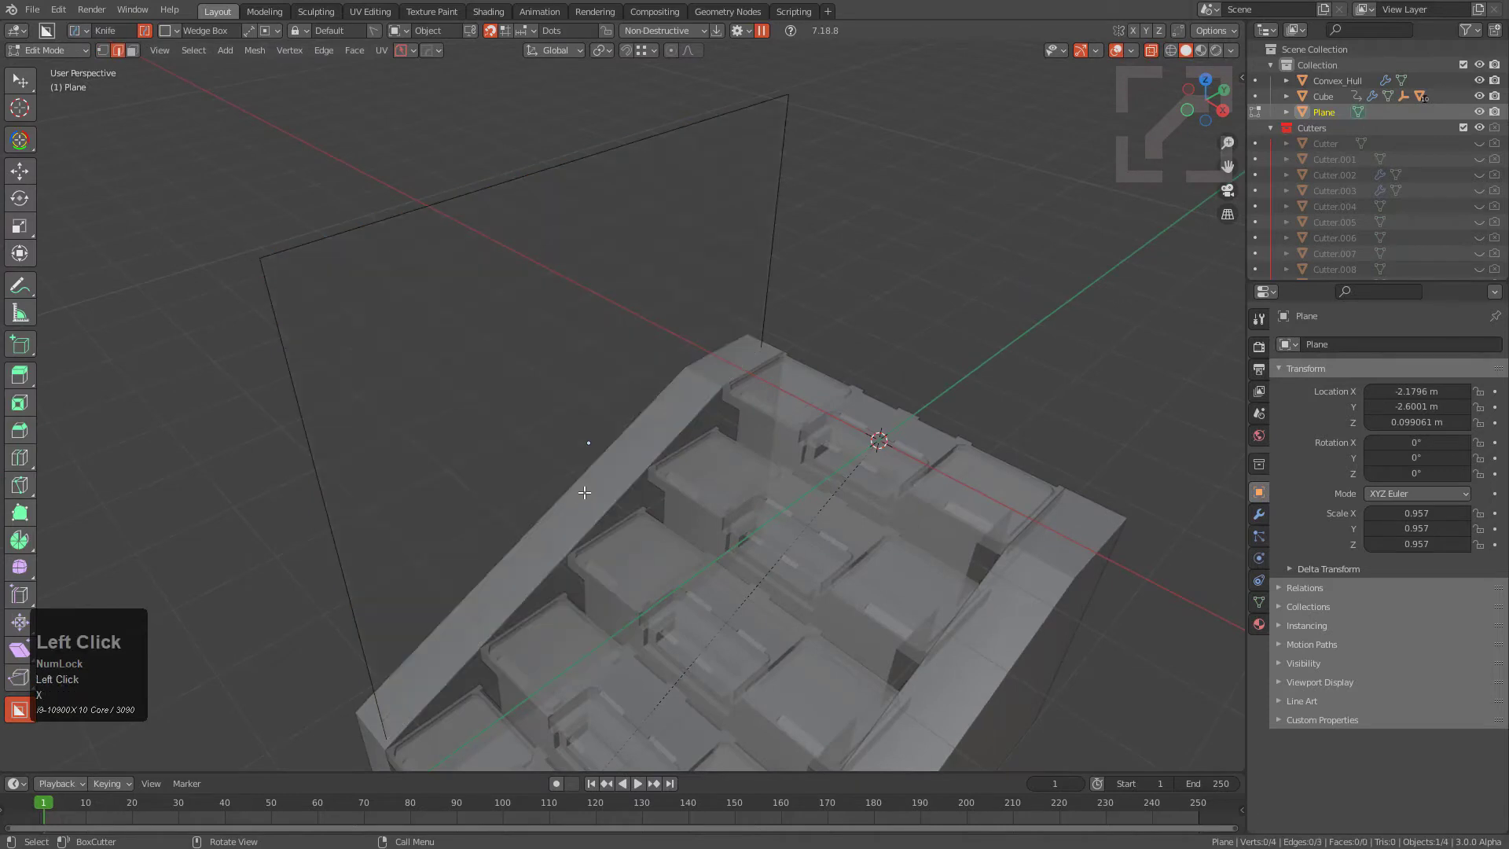
{"action": "key", "text": "Tab"}
{"action": "key", "text": "alt+z"}
Step: Add a HardOps vertex bevel with 11 segments to round the upper corners of the railing outline
{"action": "key", "text": "q"}
{"action": "left_click", "coordinate": [743, 255]}
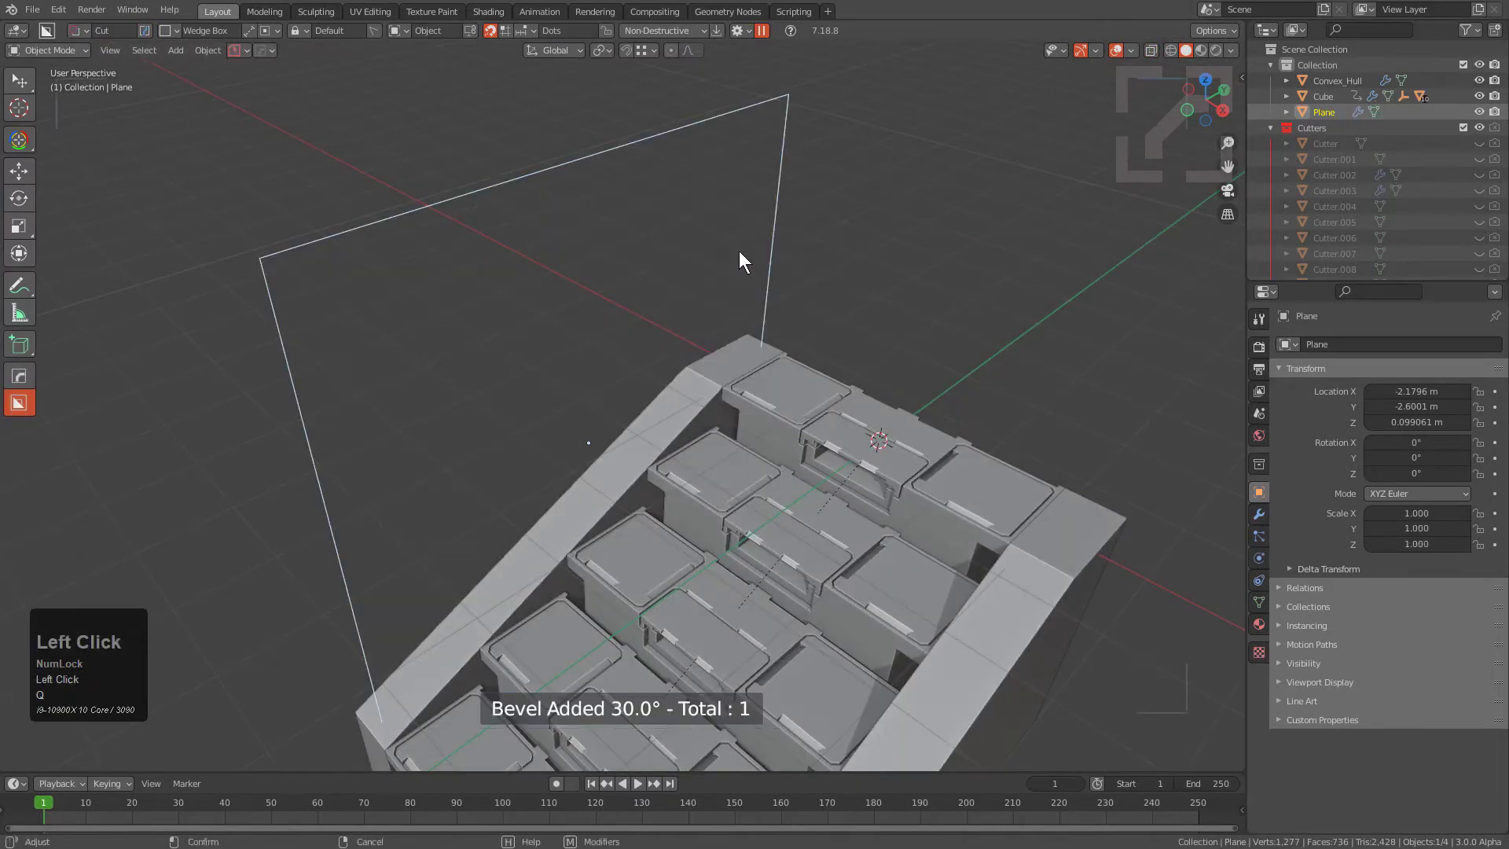
{"action": "scroll", "coordinate": [597, 271], "scroll_direction": "up", "scroll_amount": 2}
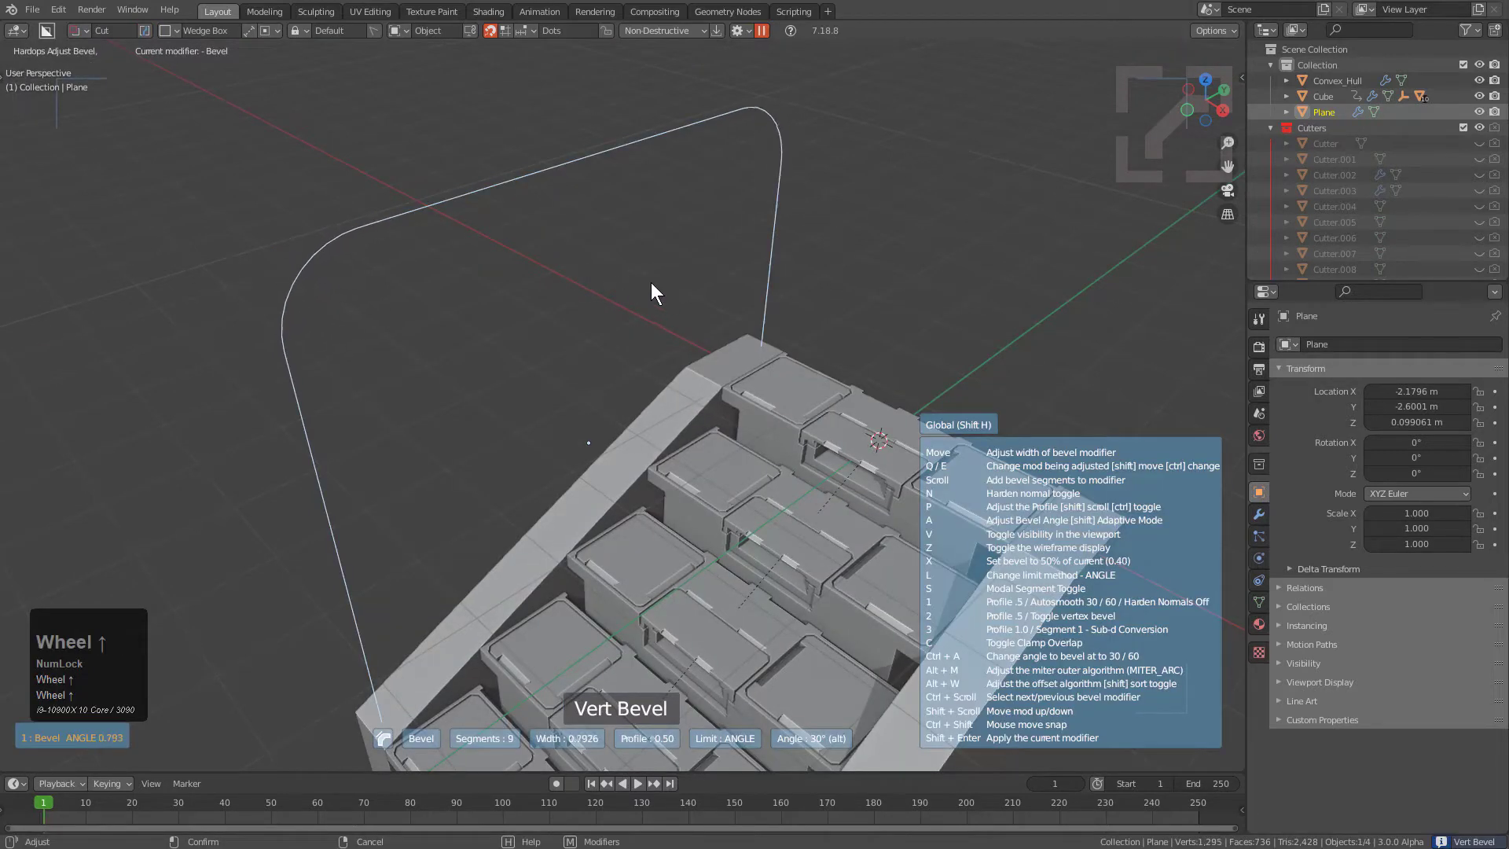
{"action": "left_click", "coordinate": [622, 286]}
Step: Move the railing outline's top edge down along Z, and return to Object Mode
{"action": "key", "text": "Tab"}
{"action": "left_click", "coordinate": [589, 164]}
{"action": "key", "text": "g"}
{"action": "key", "text": "z"}
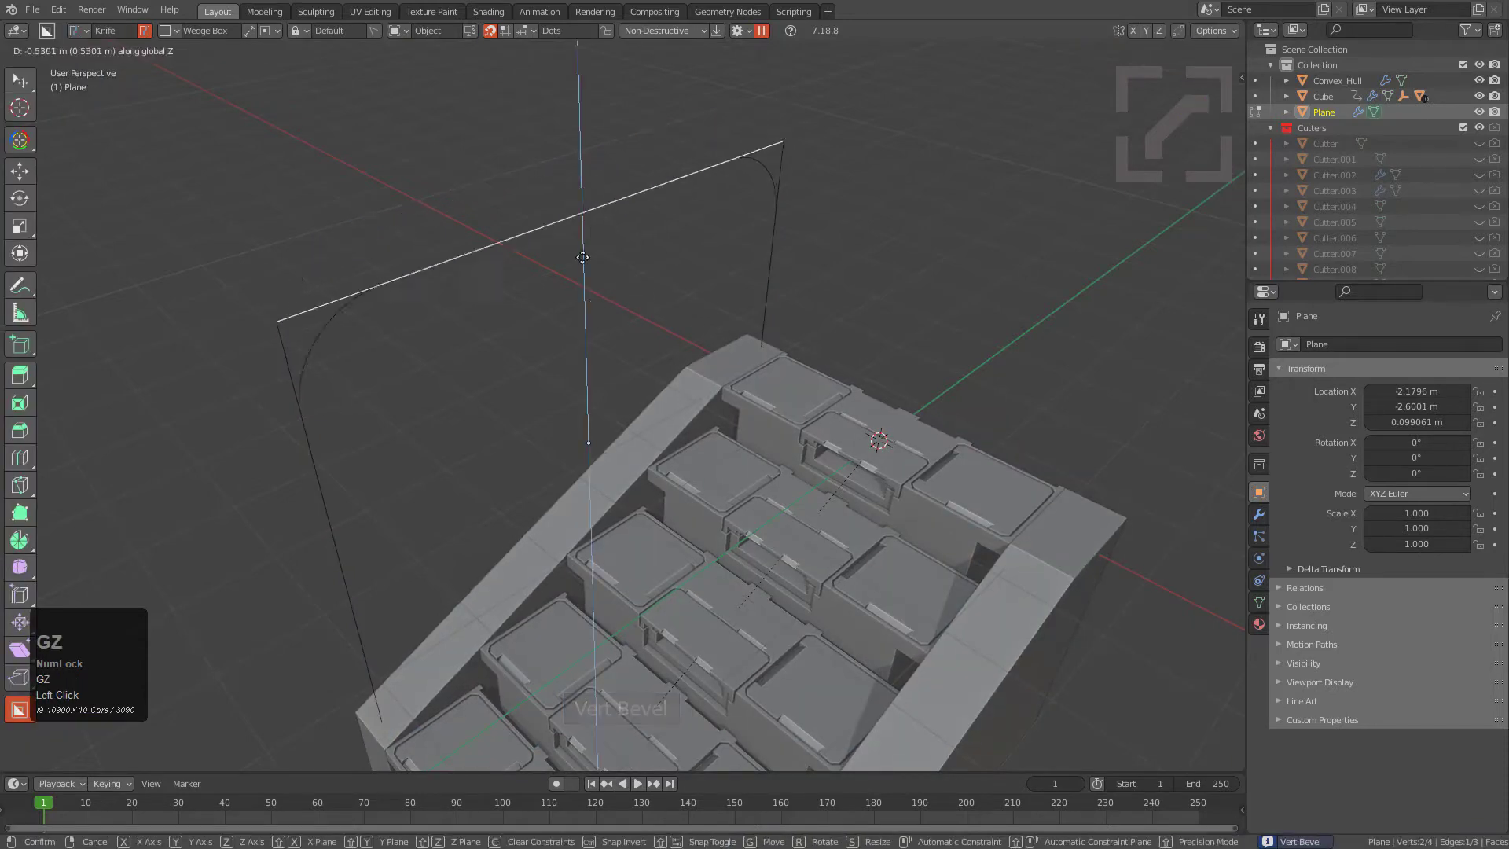
{"action": "left_click", "coordinate": [573, 330]}
{"action": "key", "text": "Tab"}
Step: Readjust the railing outline's bevel with HardOps, reducing the corner width
{"action": "middle_click_drag", "start_coordinate": [727, 424], "coordinate": [686, 313], "text": "shift"}
{"action": "scroll", "coordinate": [686, 313], "scroll_direction": "up", "scroll_amount": 1}
{"action": "scroll", "coordinate": [687, 312], "scroll_direction": "up", "scroll_amount": 2}
{"action": "key", "text": "q"}
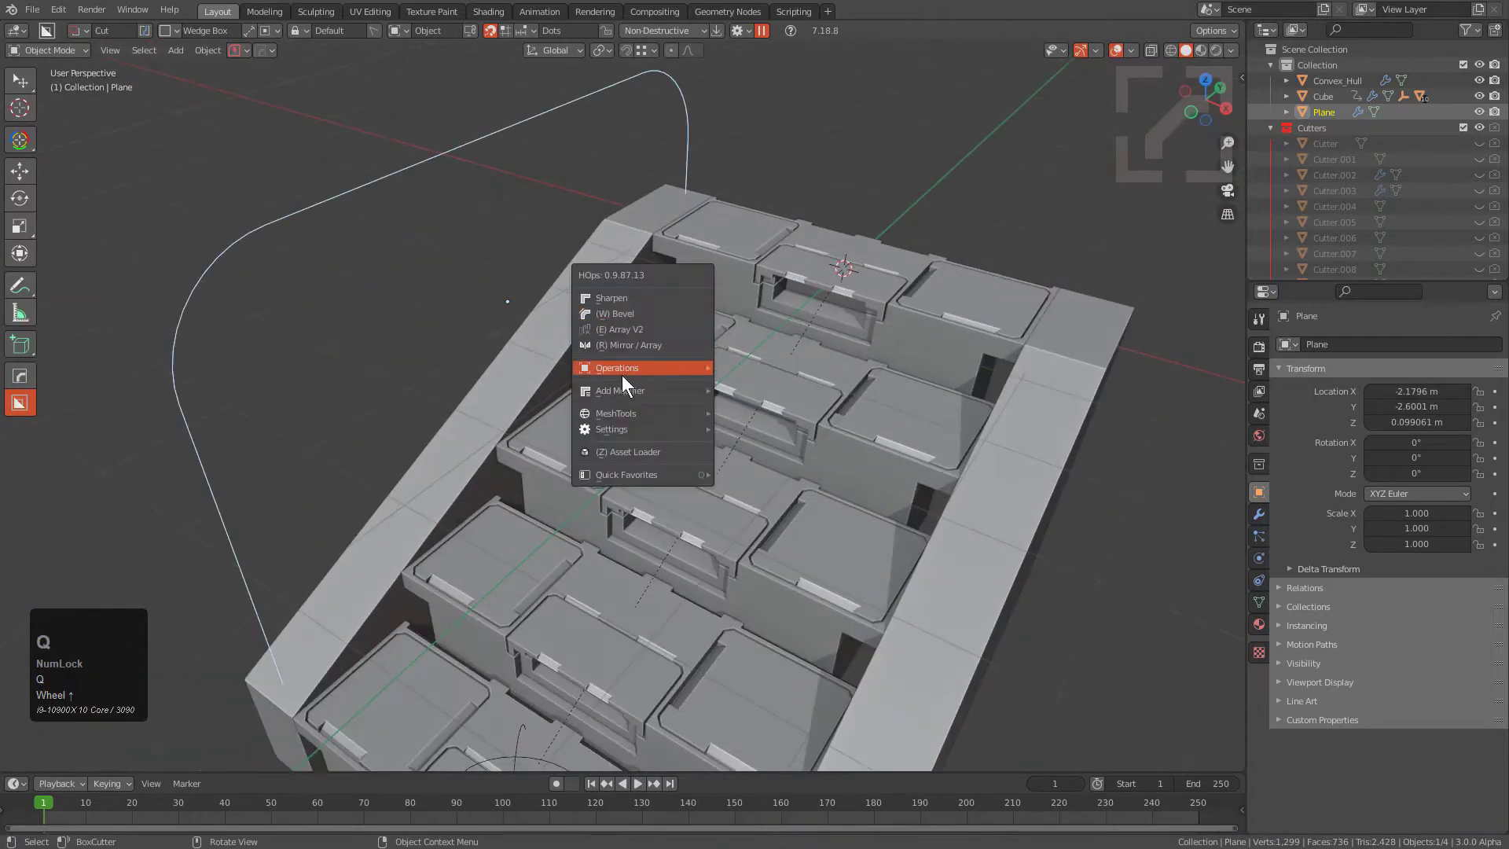
{"action": "key", "text": "q"}
{"action": "left_click", "coordinate": [611, 299]}
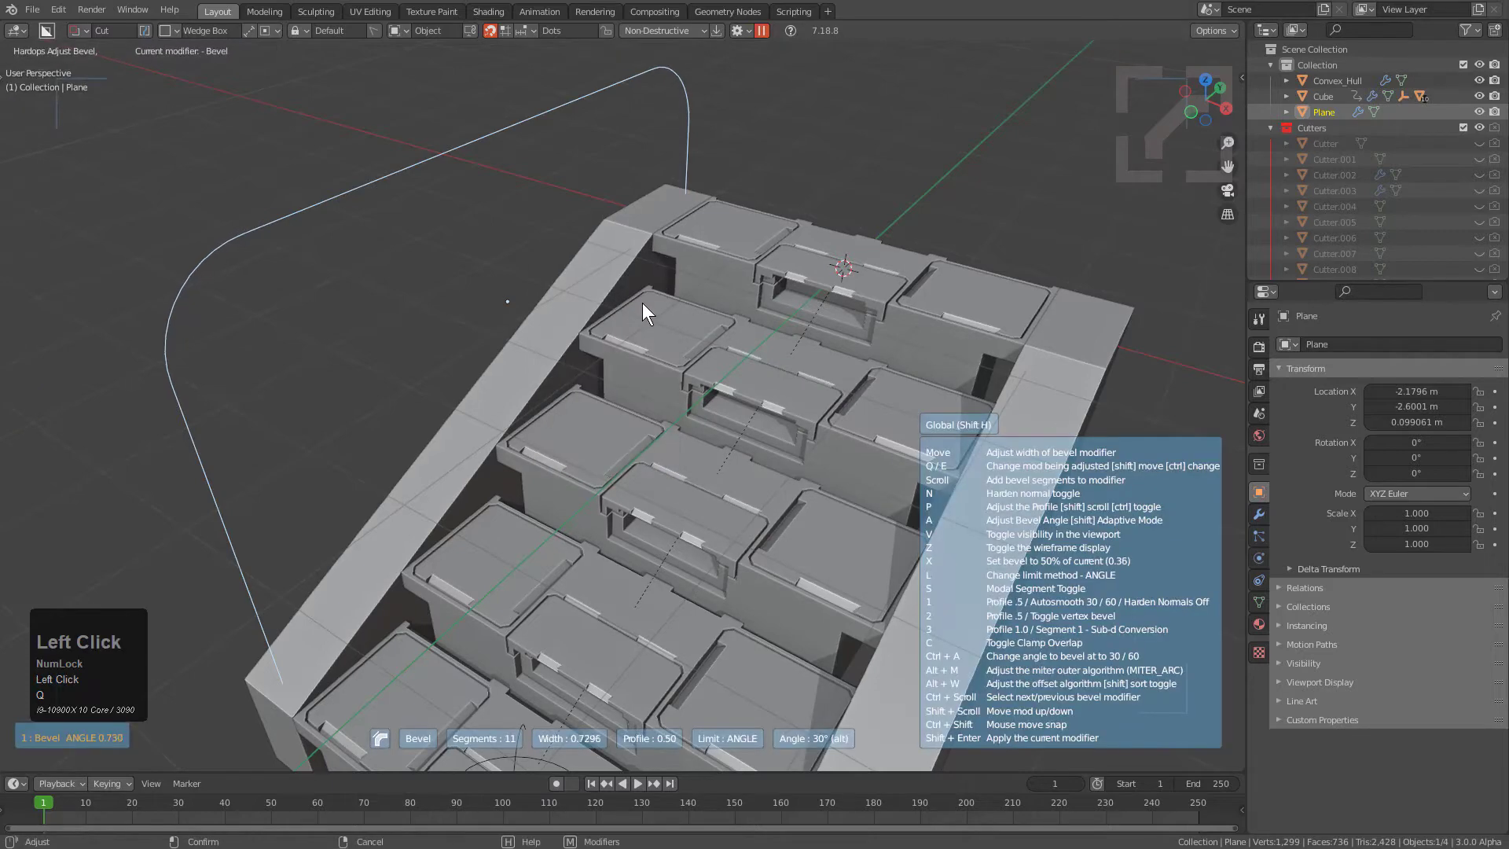
{"action": "key", "text": "q"}
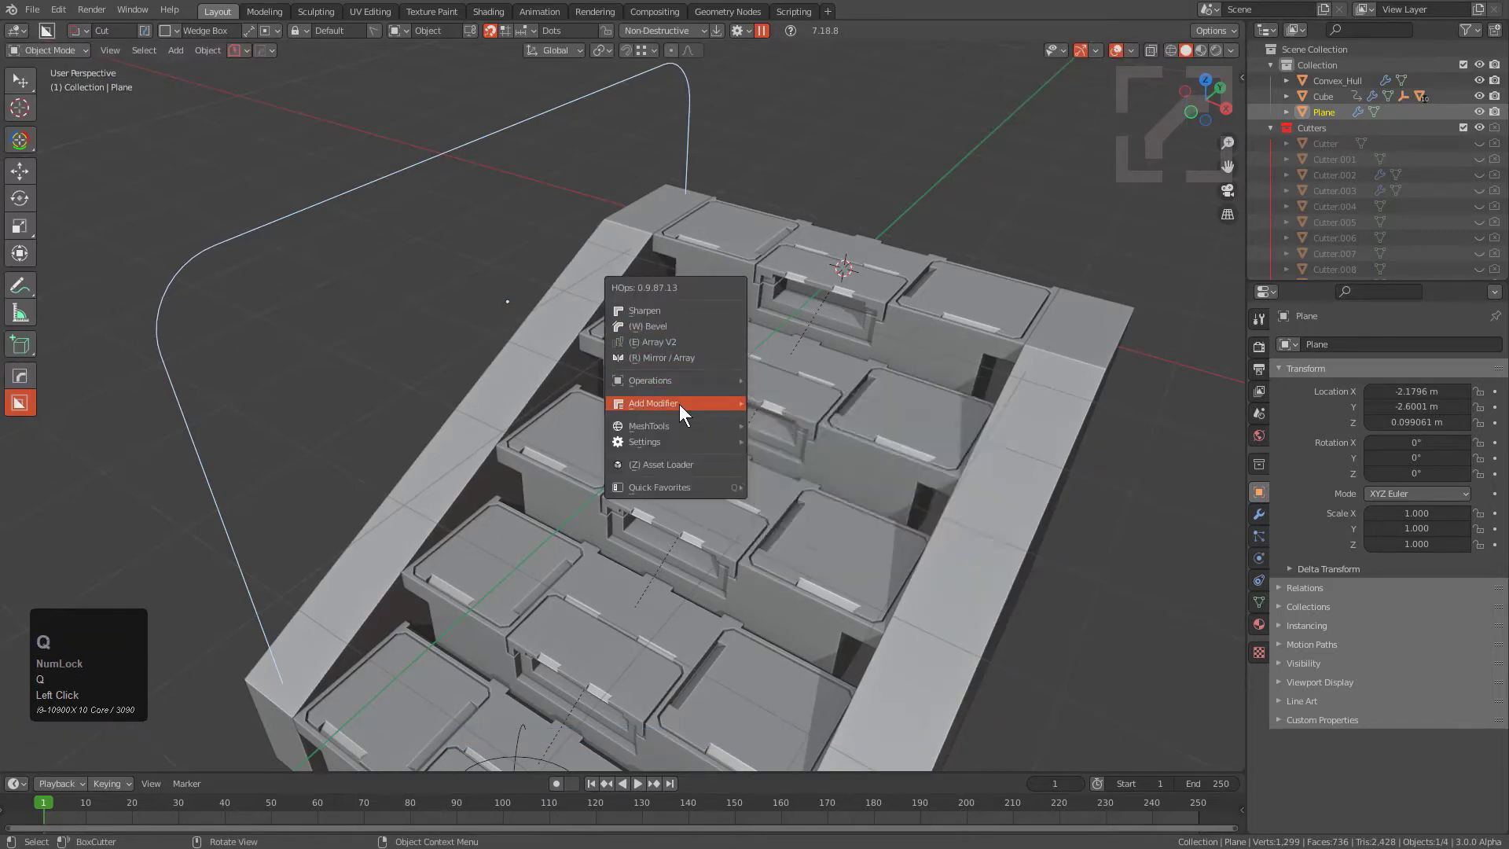
Step: Move the railing outline's rear upright edge forward along Y in Edit Mode
{"action": "scroll", "coordinate": [561, 278], "scroll_direction": "down", "scroll_amount": 2}
{"action": "middle_click_drag", "start_coordinate": [561, 278], "coordinate": [749, 237]}
{"action": "key", "text": "Tab"}
{"action": "key", "text": "g"}
{"action": "key", "text": "y"}
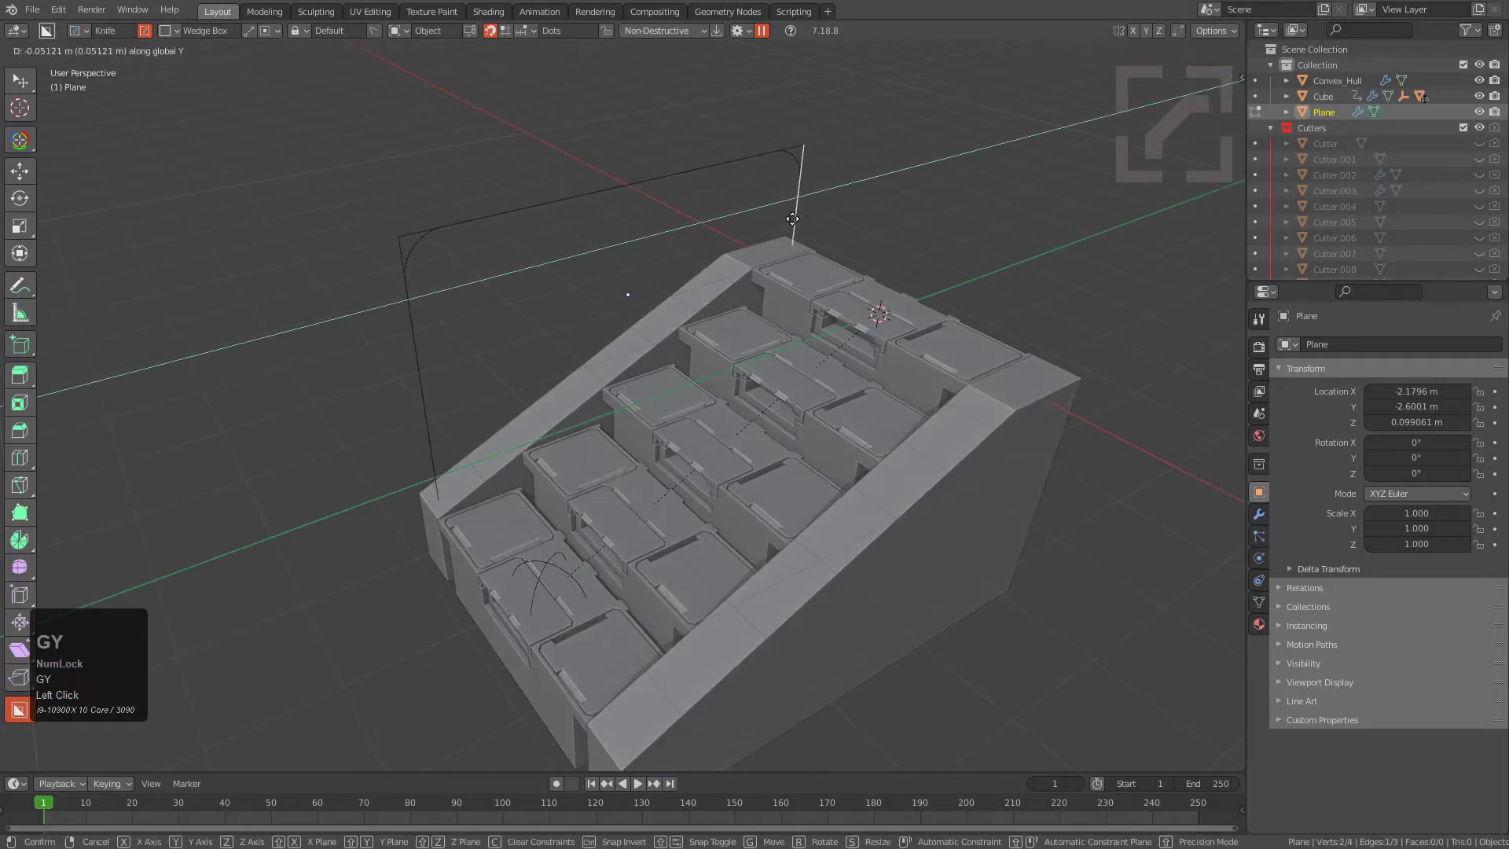
{"action": "left_click", "coordinate": [757, 231]}
Step: Move the front upper corner vertex of the railing outline down along Z to slope the top edge
{"action": "left_click", "coordinate": [417, 245]}
{"action": "key", "text": "g"}
{"action": "key", "text": "z"}
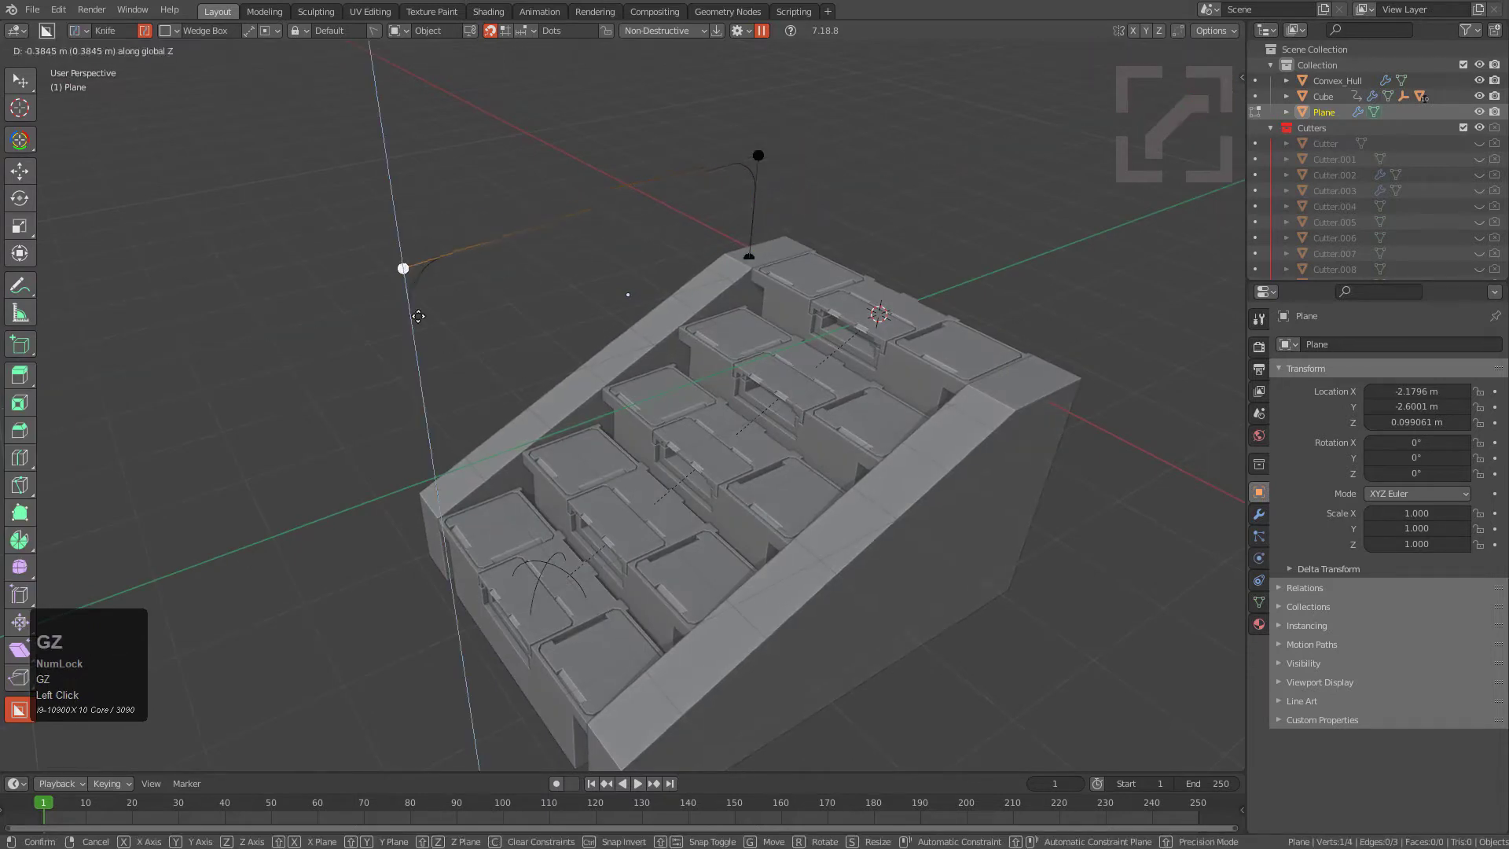
{"action": "left_click", "coordinate": [446, 432]}
Step: Move the railing outline's sloped top edge slightly up along Z, and return to Object Mode
{"action": "left_click", "coordinate": [579, 304]}
{"action": "key", "text": "g"}
{"action": "key", "text": "z"}
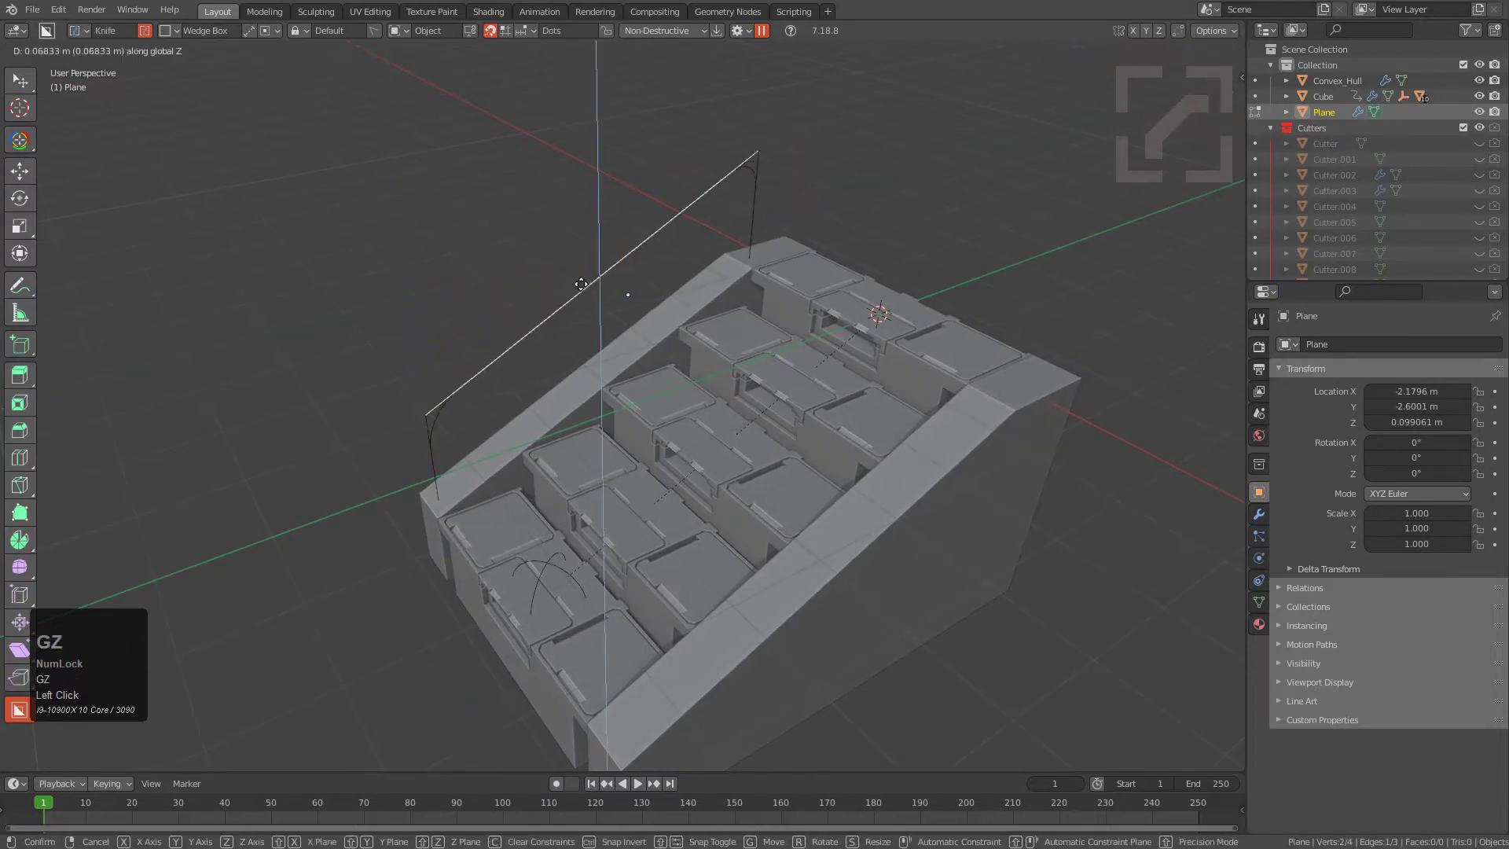
{"action": "left_click", "coordinate": [670, 246]}
{"action": "middle_click_drag", "start_coordinate": [671, 246], "coordinate": [739, 280]}
{"action": "scroll", "coordinate": [632, 230], "scroll_direction": "up", "scroll_amount": 2}
{"action": "key", "text": "Tab"}
Step: Convert the railing outline to a curve tube with HardOps, adjusting its width and toggling smooth shading
{"action": "key", "text": "q"}
{"action": "mouse_move", "coordinate": [718, 334]}
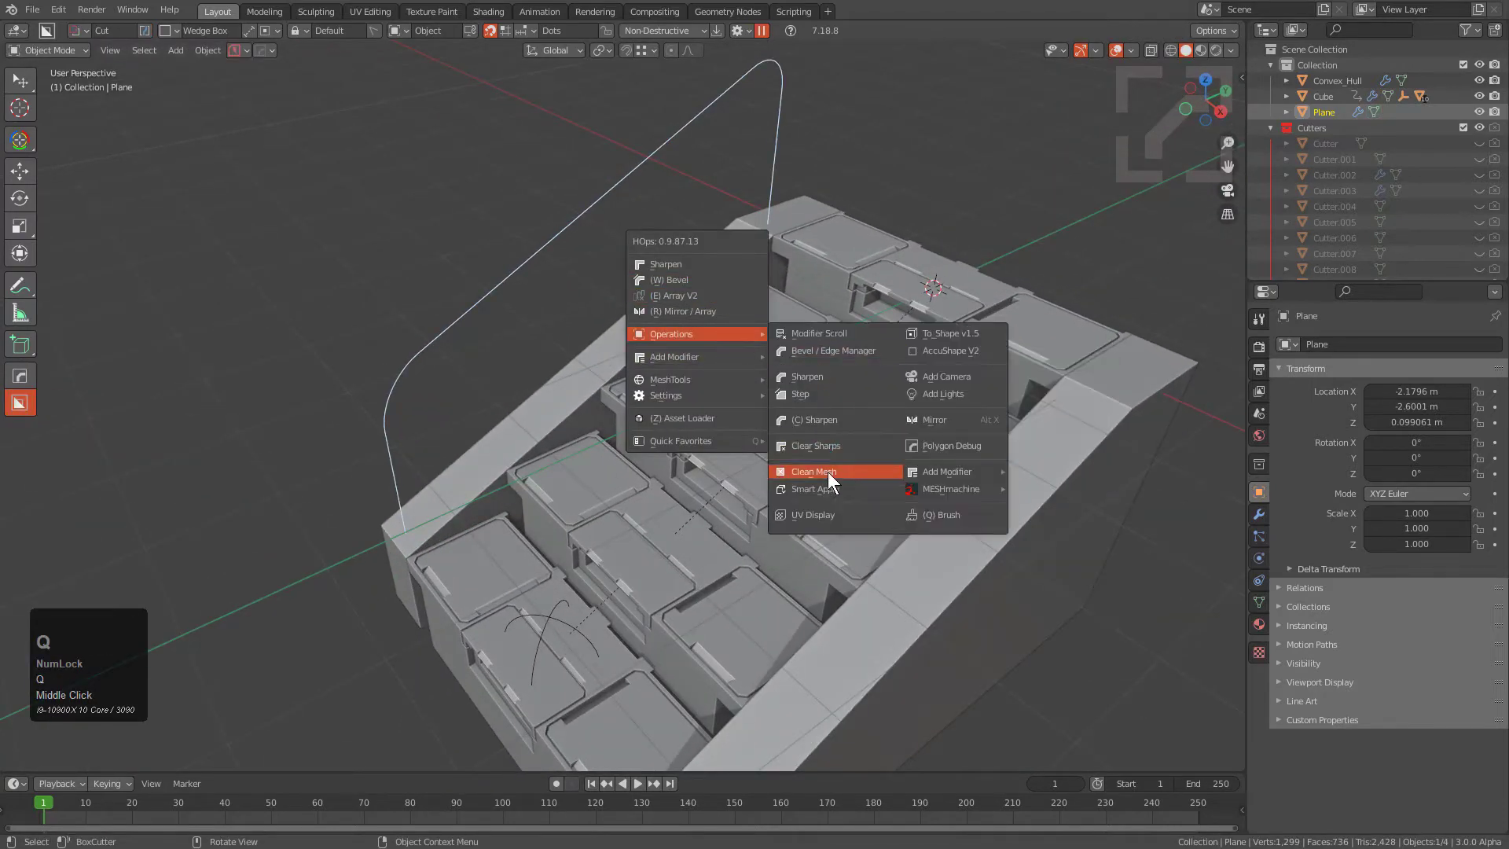
{"action": "key", "text": "ctrl"}
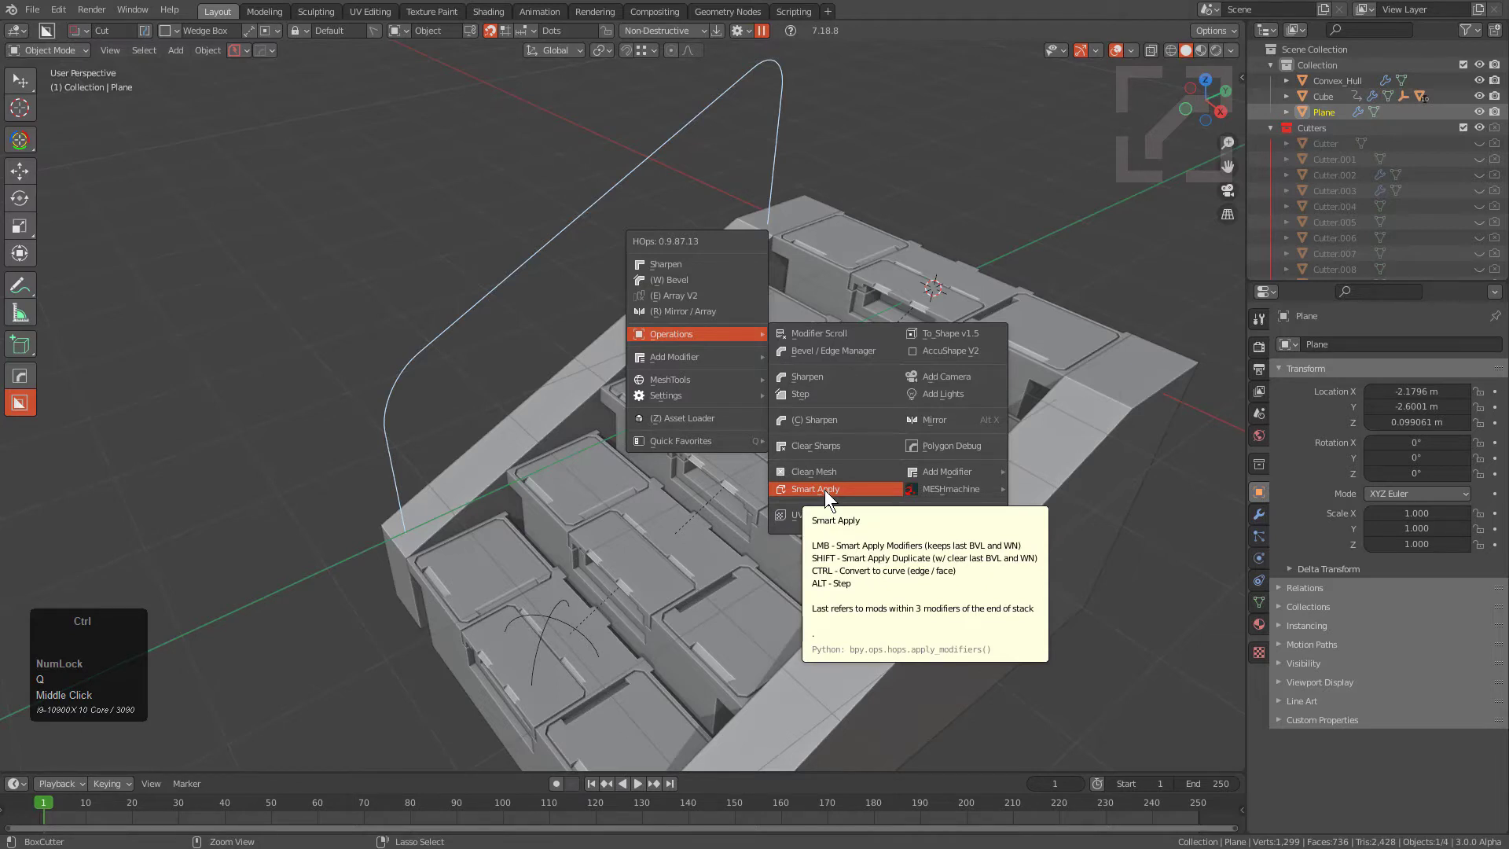
{"action": "mouse_move", "coordinate": [738, 371]}
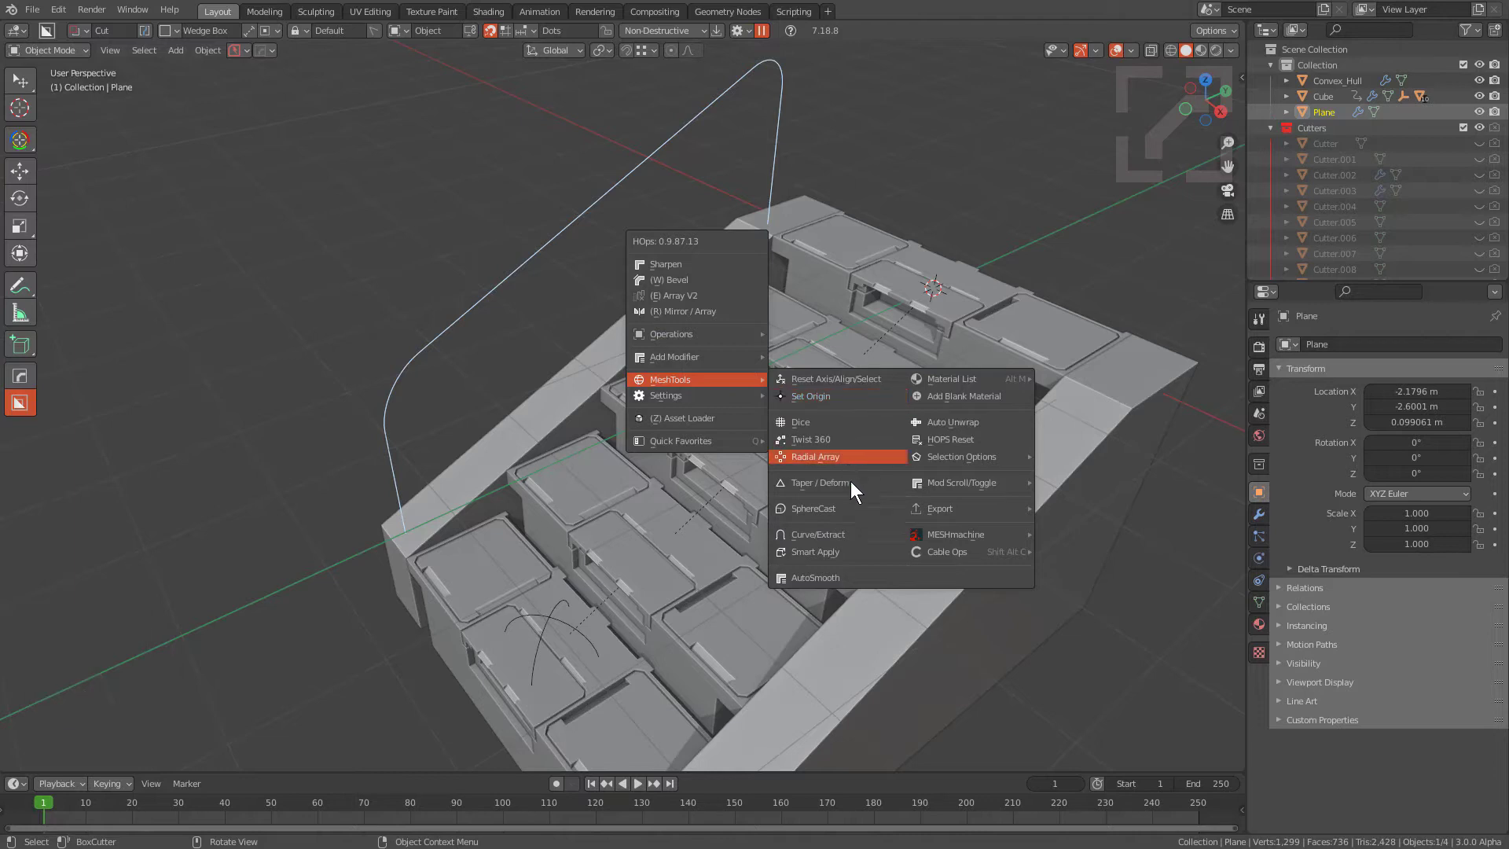
{"action": "left_click", "coordinate": [846, 547], "text": "ctrl"}
{"action": "key", "text": "s"}
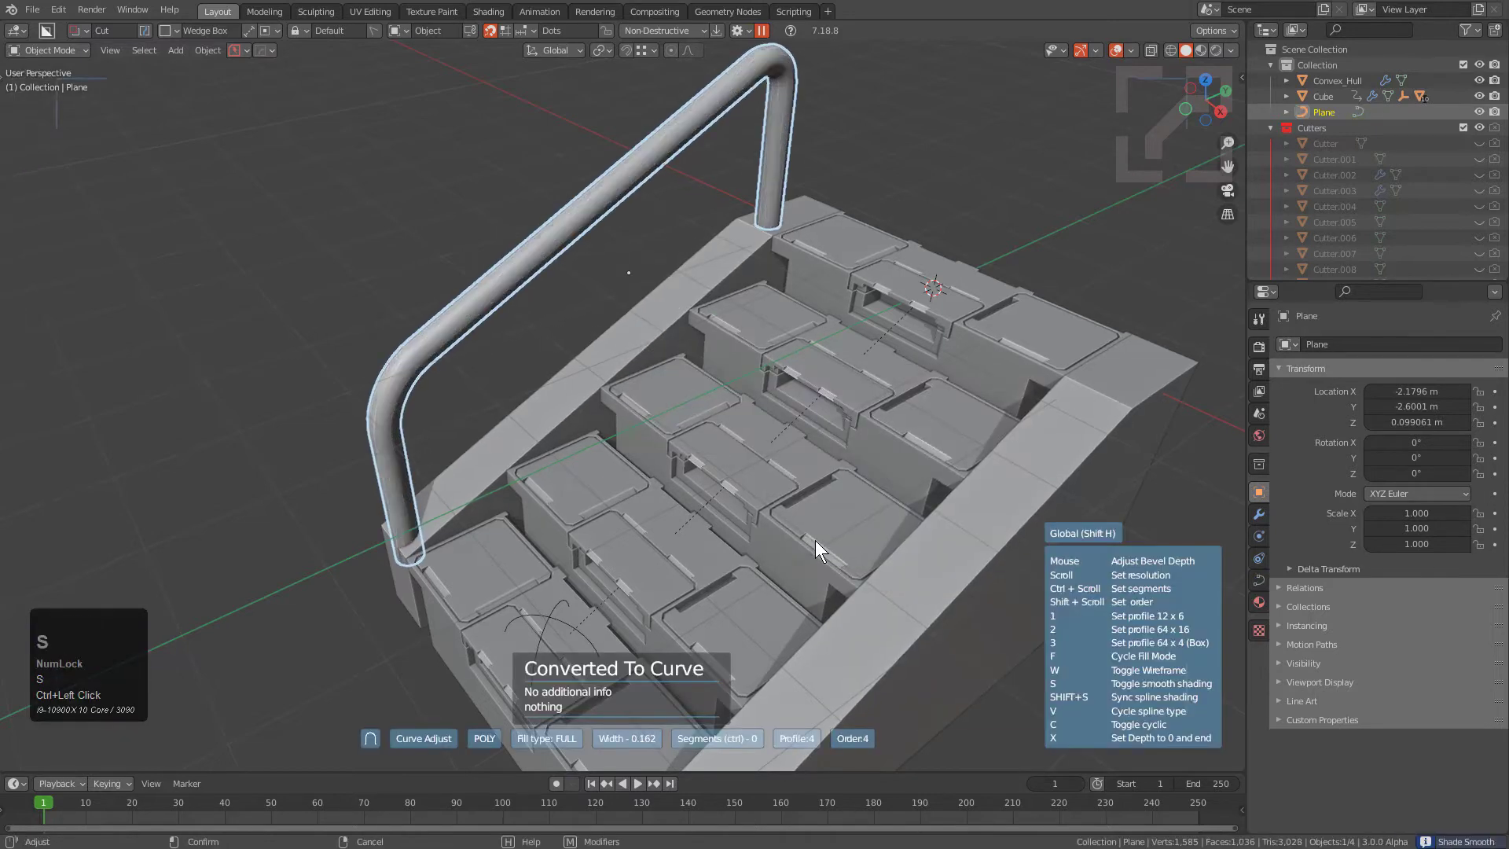
{"action": "key", "text": "alt+a"}
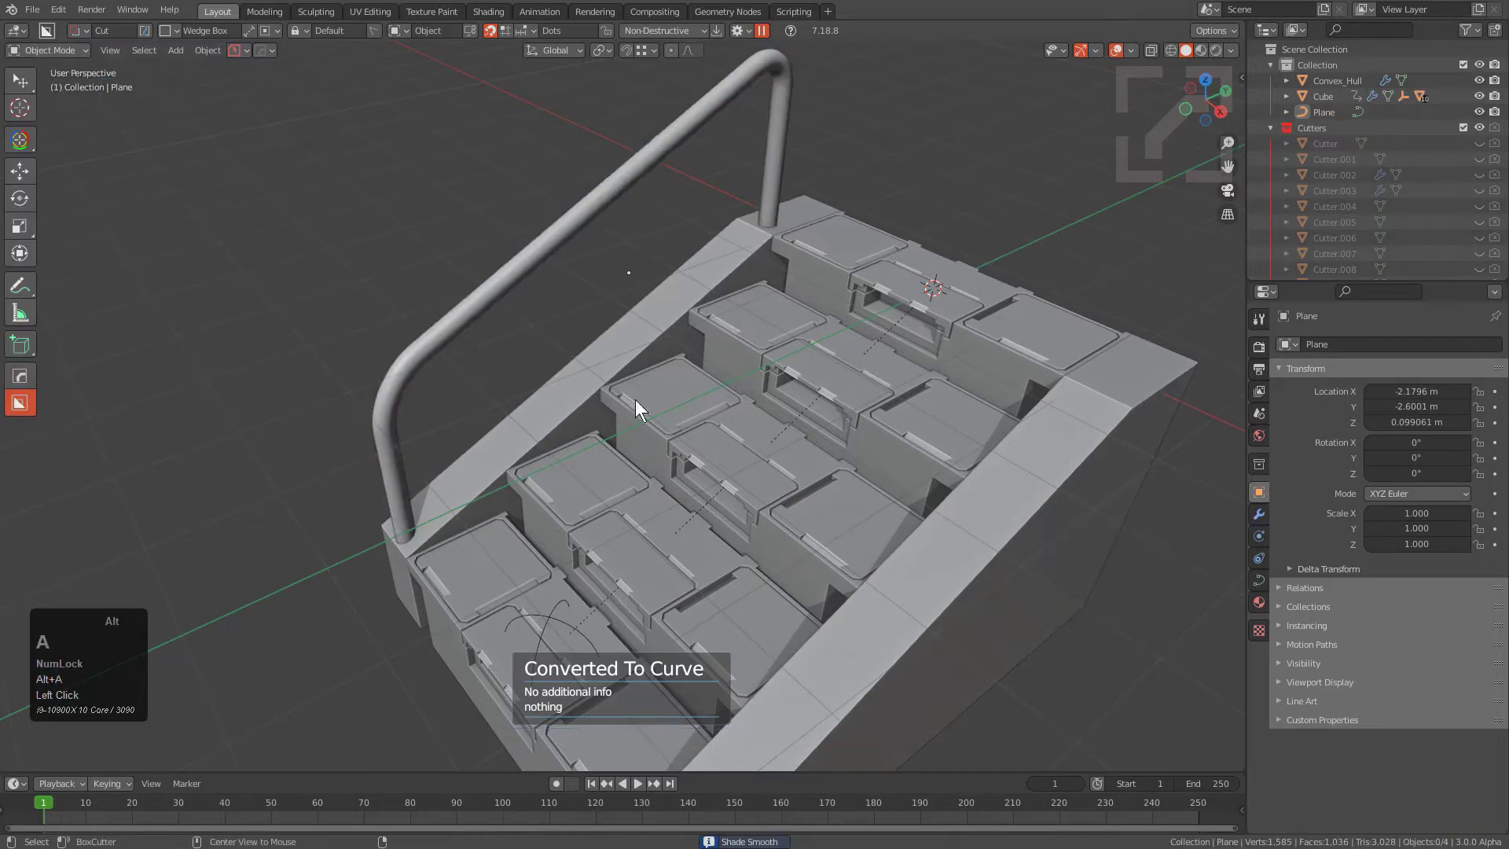
Step: Mirror the railing across X with HardOps, using the stair treads as the mirror object
{"action": "middle_click_drag", "start_coordinate": [635, 400], "coordinate": [595, 294]}
{"action": "left_click", "coordinate": [595, 291]}
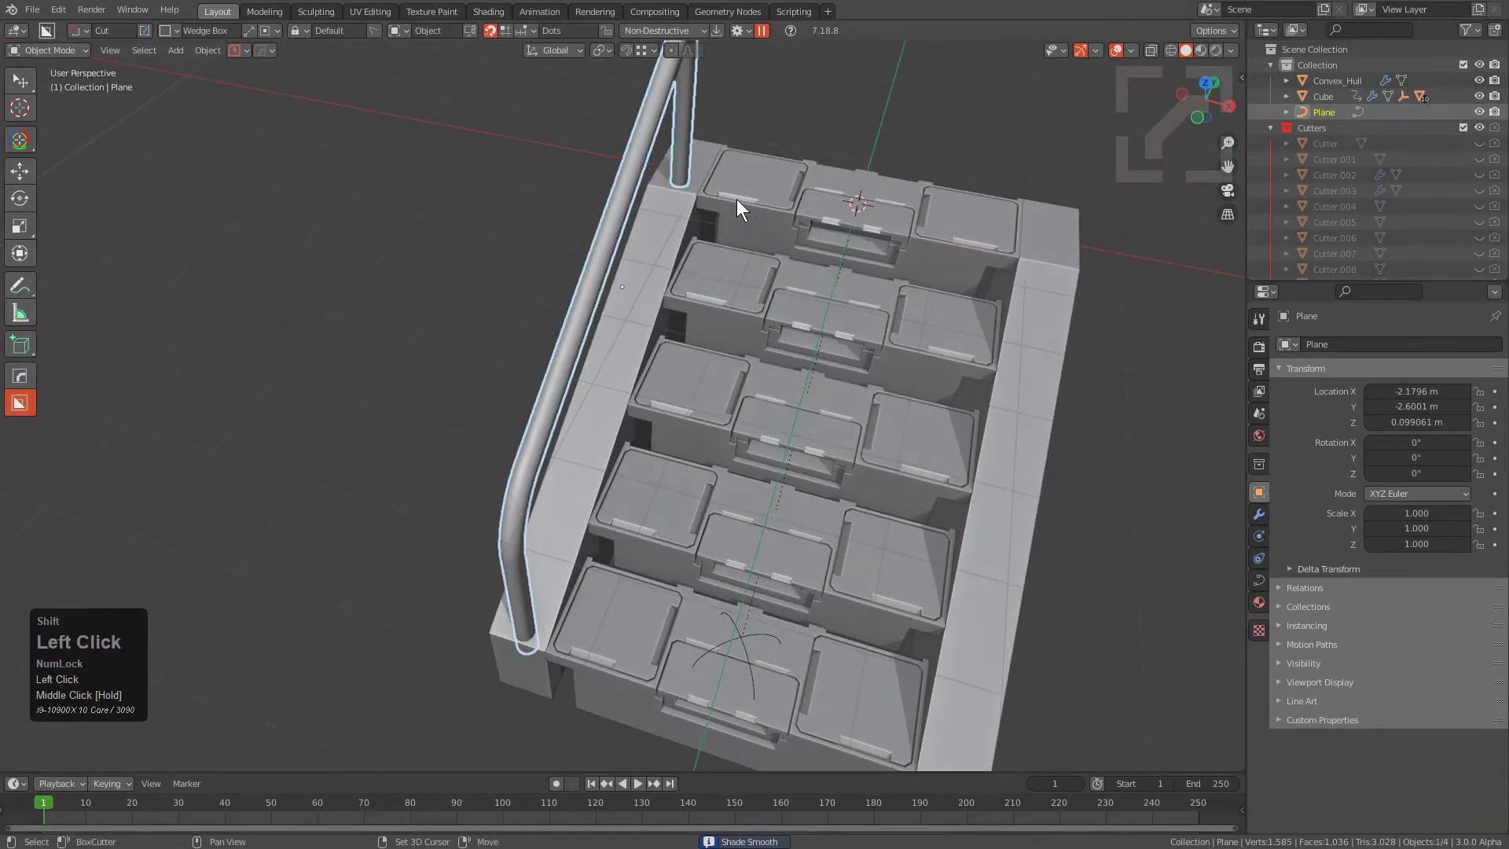
{"action": "left_click", "coordinate": [764, 187], "text": "shift"}
{"action": "key", "text": "alt+x"}
{"action": "left_click", "coordinate": [725, 180]}
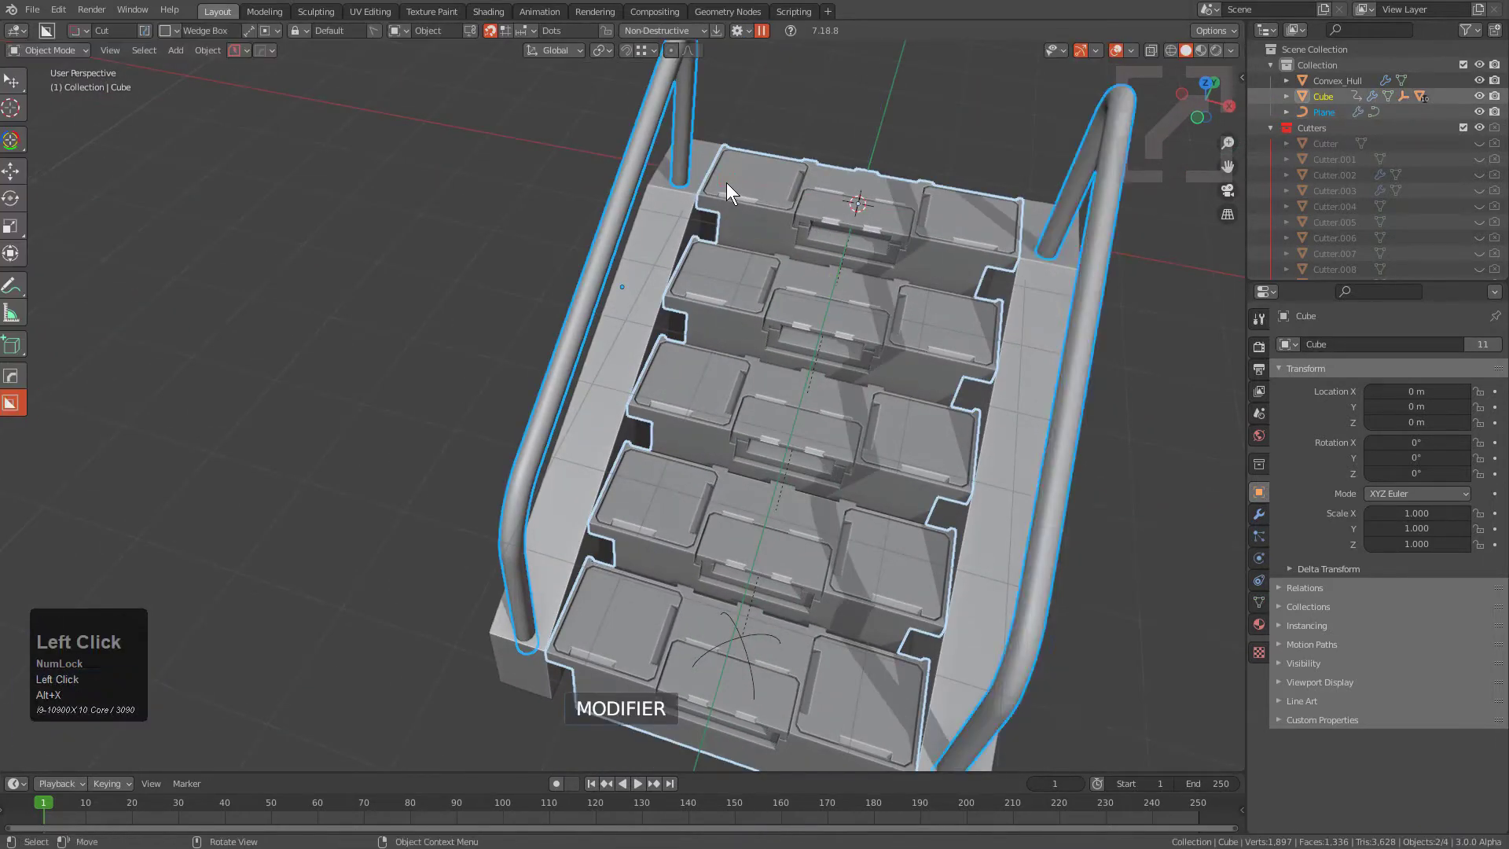
{"action": "scroll", "coordinate": [780, 293], "scroll_direction": "down", "scroll_amount": 3}
{"action": "mouse_move", "coordinate": [780, 292]}
{"action": "middle_mouse_down"}
{"action": "mouse_move", "coordinate": [706, 285]}
{"action": "mouse_move", "coordinate": [720, 276]}
{"action": "mouse_move", "coordinate": [786, 313]}
{"action": "middle_mouse_up"}
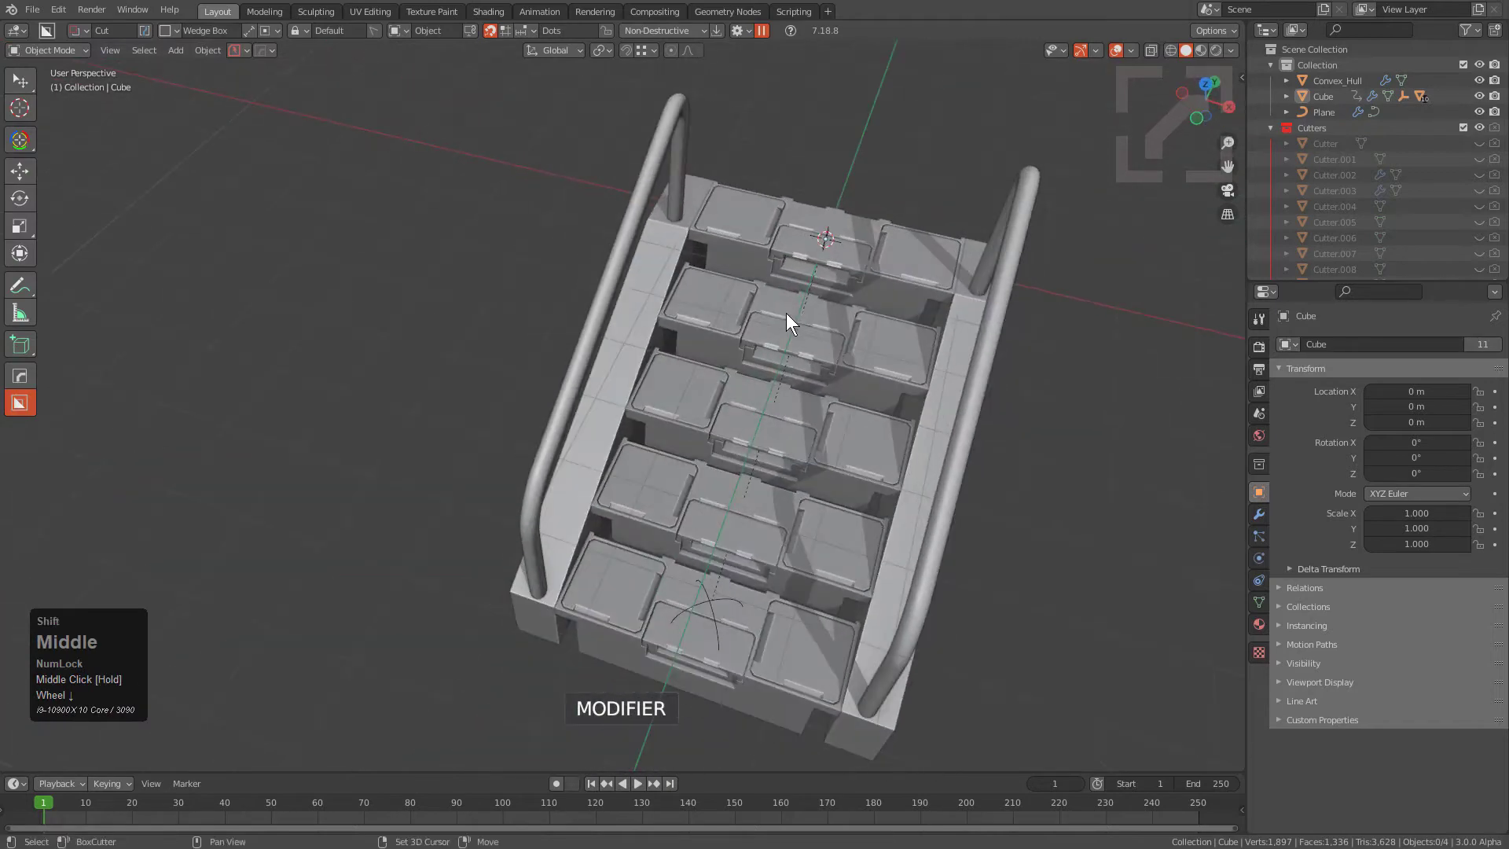
Step: Readjust the railing curve with HardOps to a width of 0.081
{"action": "scroll", "coordinate": [596, 286], "scroll_direction": "up", "scroll_amount": 3}
{"action": "left_click", "coordinate": [594, 283]}
{"action": "key", "text": "q"}
{"action": "left_click", "coordinate": [682, 306]}
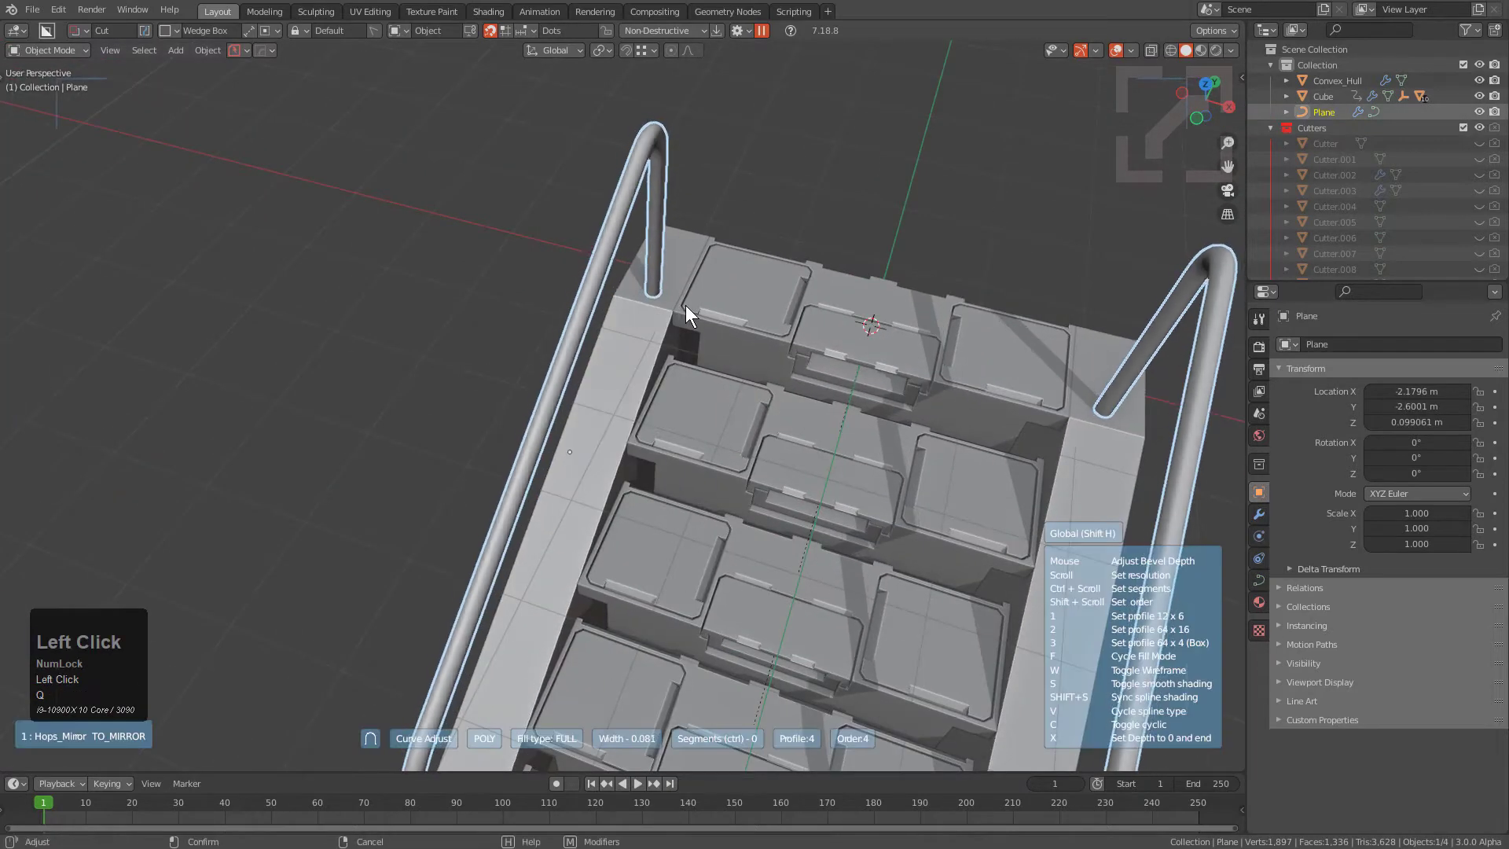
{"action": "left_click", "coordinate": [685, 305]}
{"action": "key", "text": "alt+a"}
Step: Slice a long rectangular panel about 0.297 deep from the left side wall's sloped top with a BoxCutter box
{"action": "scroll", "coordinate": [695, 315], "scroll_direction": "down", "scroll_amount": 4}
{"action": "middle_click_drag", "start_coordinate": [695, 314], "coordinate": [646, 216]}
{"action": "scroll", "coordinate": [699, 347], "scroll_direction": "up", "scroll_amount": 2}
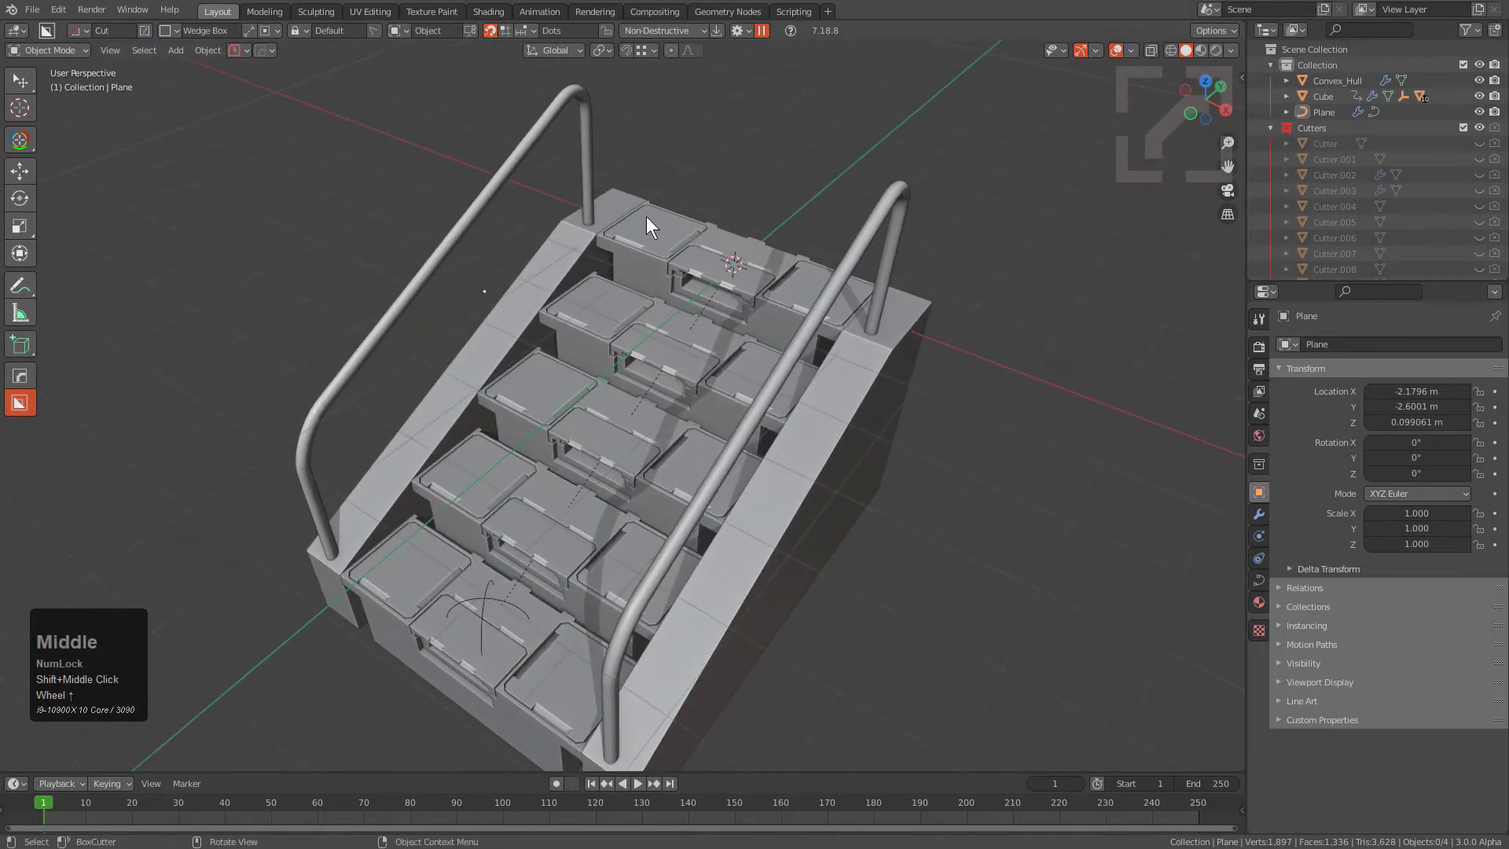
{"action": "scroll", "coordinate": [559, 283], "scroll_direction": "up", "scroll_amount": 2}
{"action": "left_click", "coordinate": [519, 269]}
{"action": "middle_click_drag", "start_coordinate": [519, 269], "coordinate": [698, 156], "text": "shift"}
{"action": "scroll", "coordinate": [664, 242], "scroll_direction": "up", "scroll_amount": 2}
{"action": "key", "text": "d"}
{"action": "left_click", "coordinate": [622, 278]}
{"action": "scroll", "coordinate": [653, 261], "scroll_direction": "down", "scroll_amount": 1}
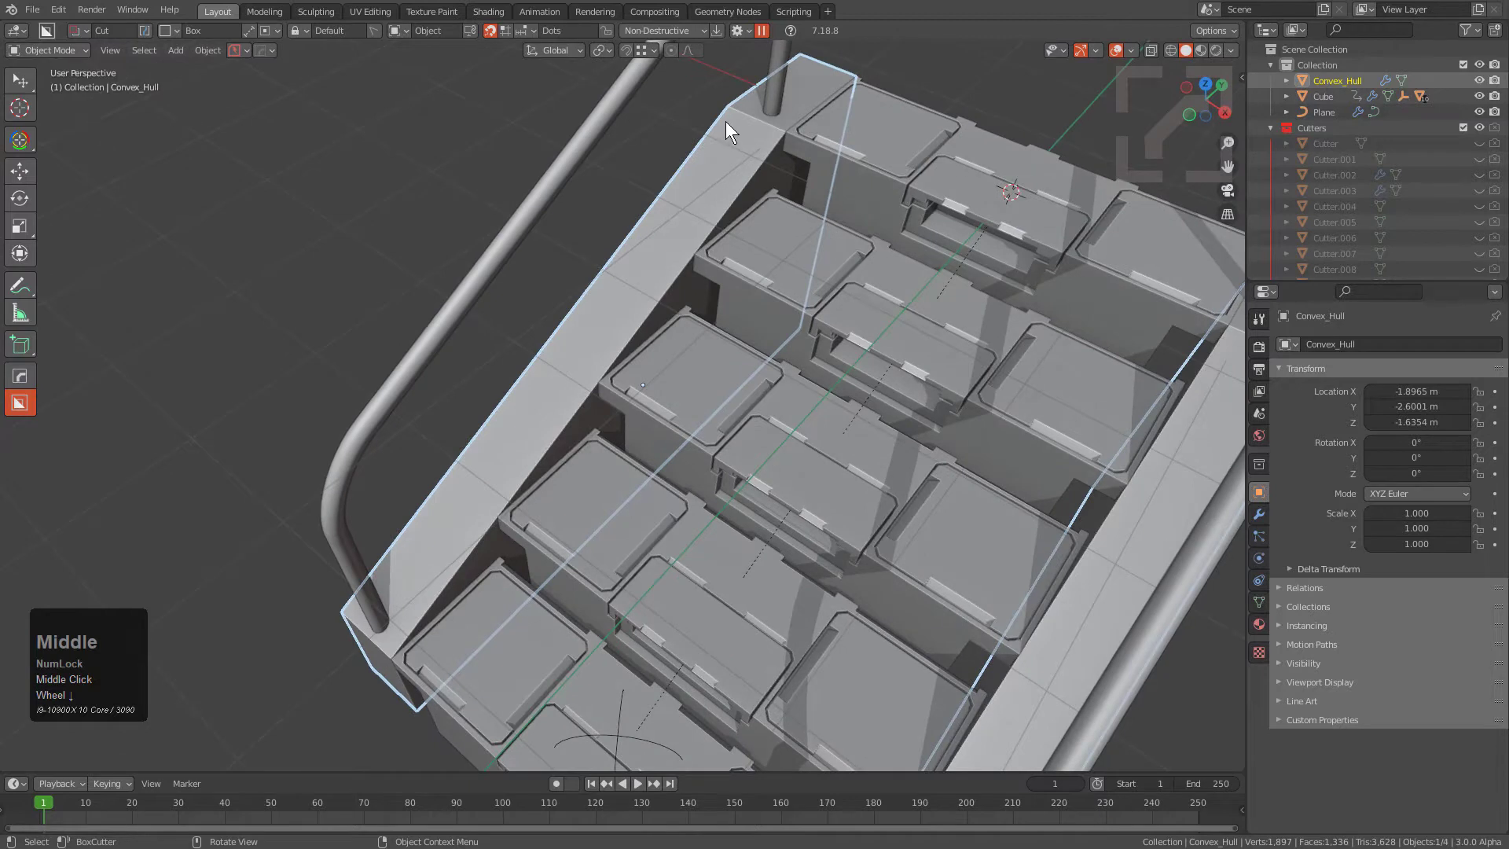
{"action": "mouse_move", "coordinate": [724, 121]}
{"action": "left_mouse_down"}
{"action": "mouse_move", "coordinate": [488, 499]}
{"action": "mouse_move", "coordinate": [492, 522]}
{"action": "left_mouse_up"}
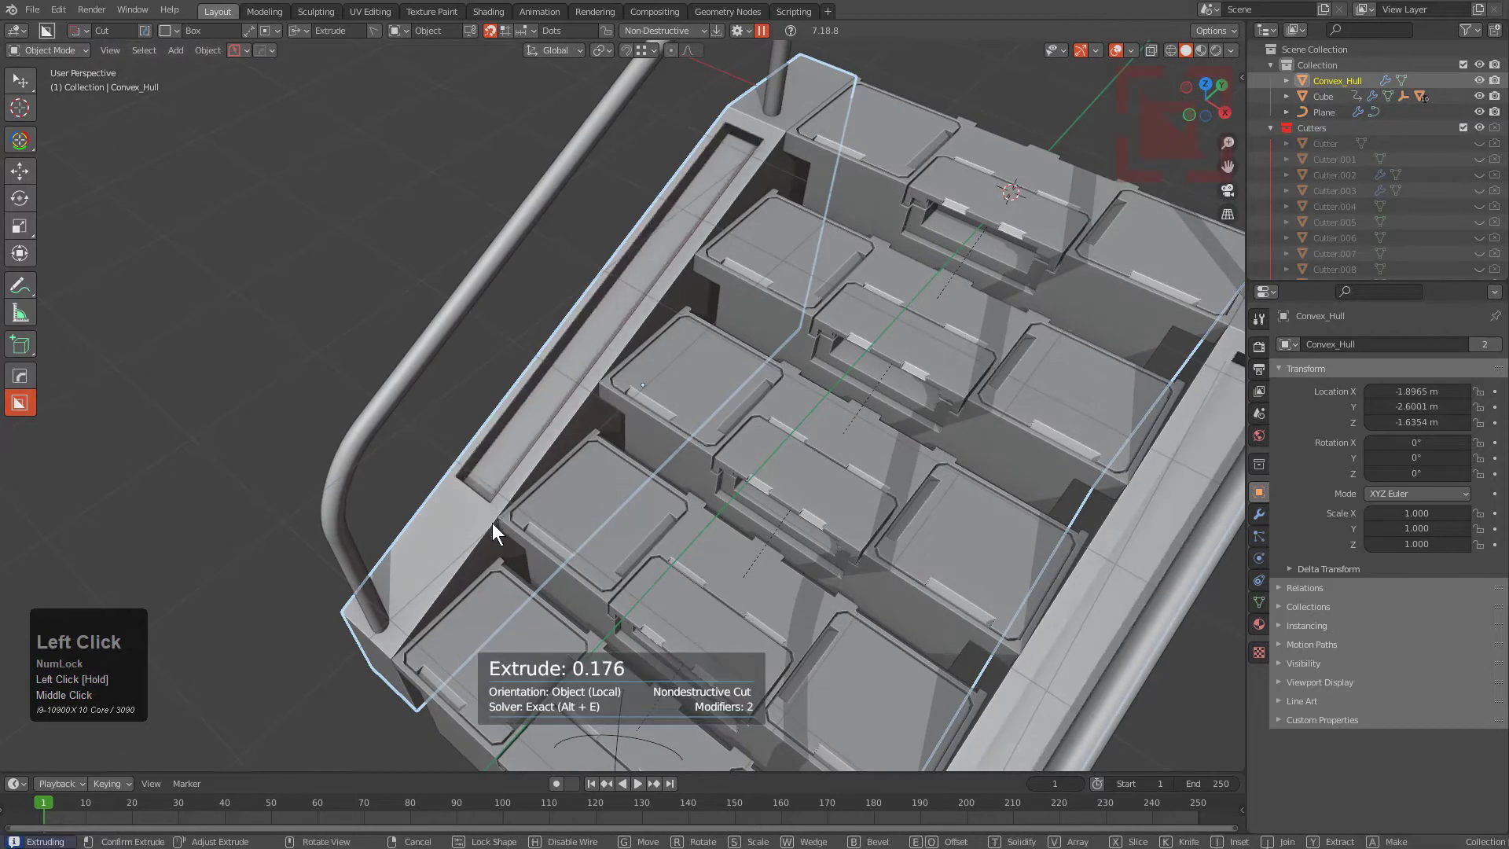
{"action": "key", "text": "x"}
{"action": "left_click", "coordinate": [497, 534]}
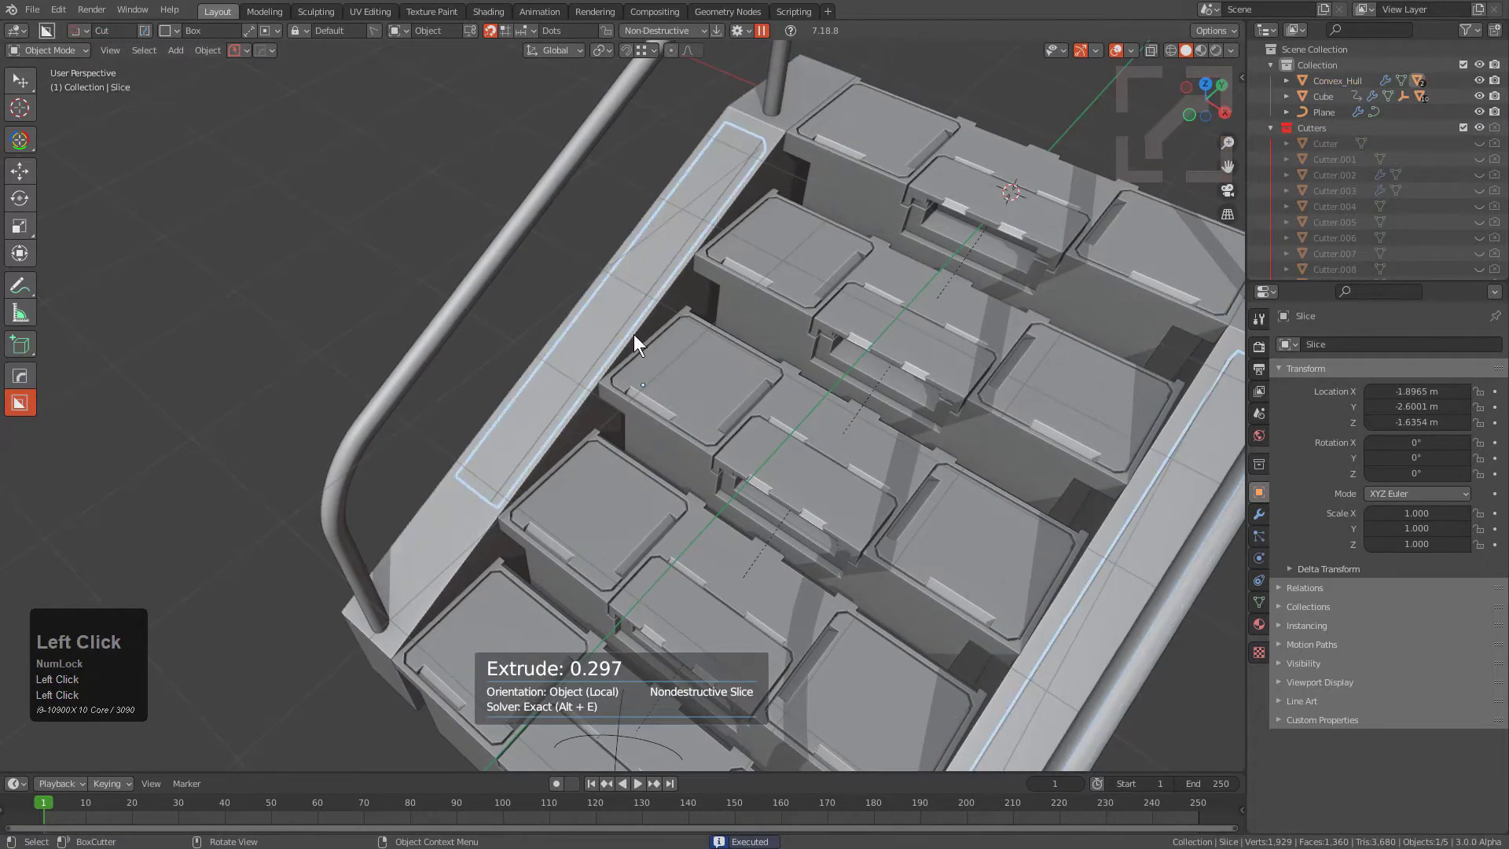
Step: Apply the sliced panel's modifiers with HardOps Smart Apply
{"action": "key", "text": "q"}
{"action": "mouse_move", "coordinate": [613, 389]}
{"action": "left_click", "coordinate": [717, 544]}
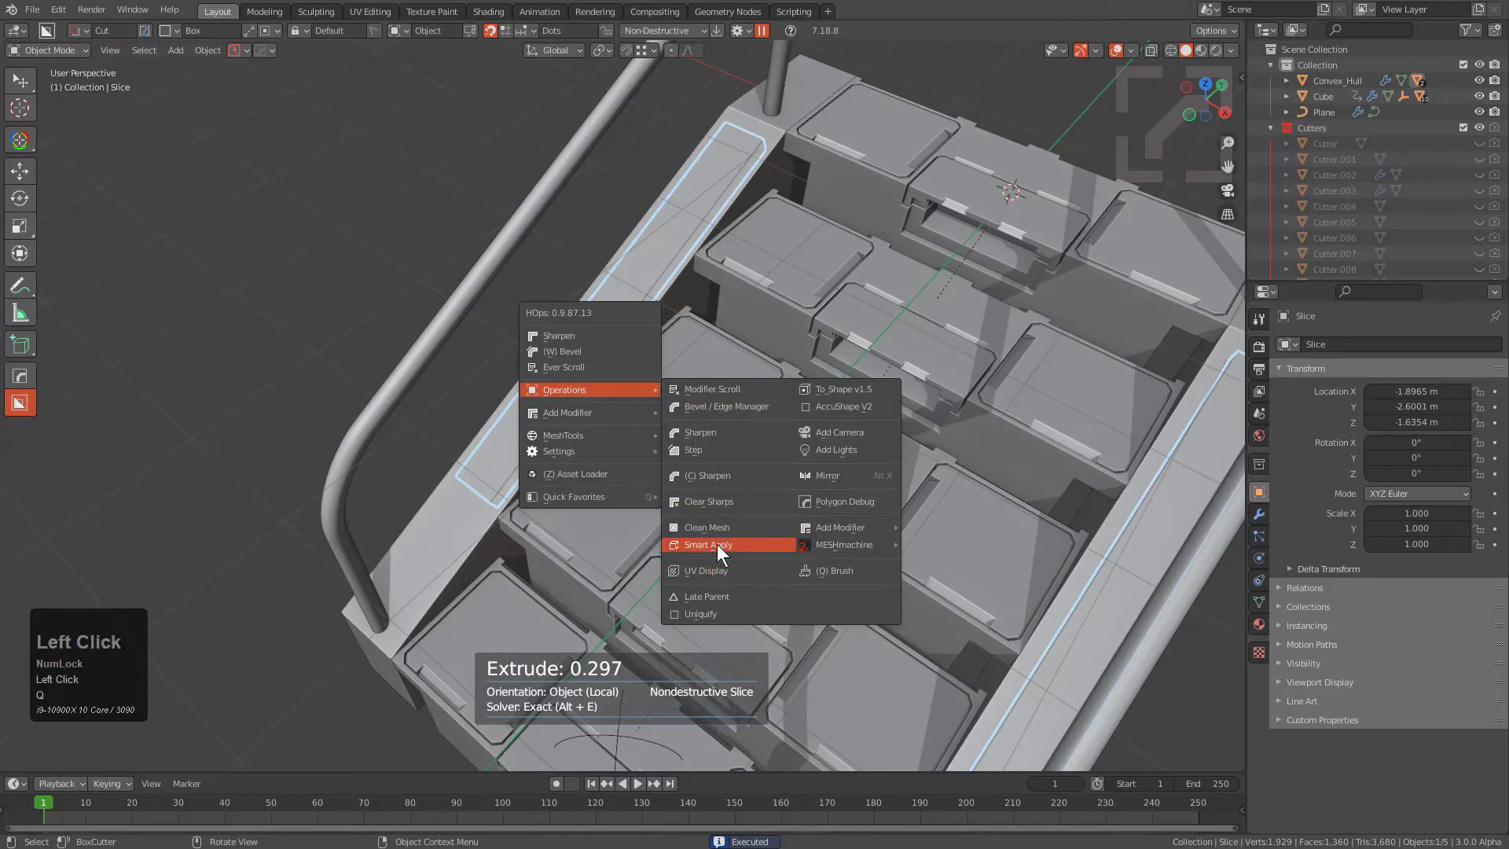
Step: Raise the lower front edge of the sliced panel along Z in Edit Mode to form a tall block
{"action": "key", "text": "2"}
{"action": "left_click", "coordinate": [487, 484]}
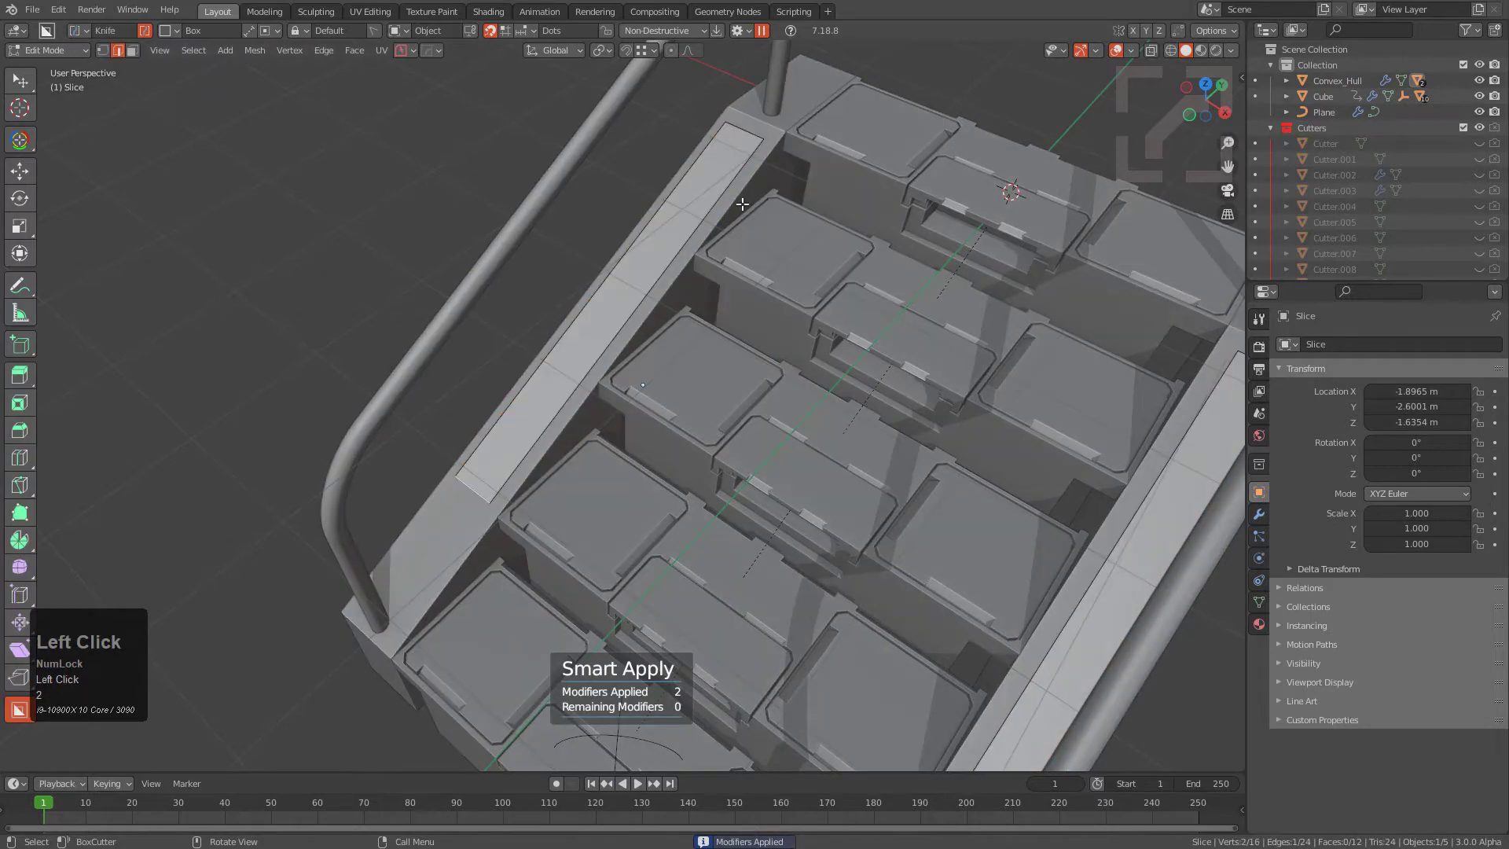
{"action": "key", "text": "g"}
{"action": "key", "text": "z"}
{"action": "left_click", "coordinate": [564, 346], "text": "ctrl"}
{"action": "key", "text": "Tab"}
{"action": "key", "text": "Tab"}
Step: Bevel the raised front edge of the sliced block into a wide sloped chamfer
{"action": "middle_click_drag", "start_coordinate": [564, 346], "coordinate": [691, 321], "text": "shift"}
{"action": "key", "text": "ctrl+b"}
{"action": "left_click", "coordinate": [790, 331]}
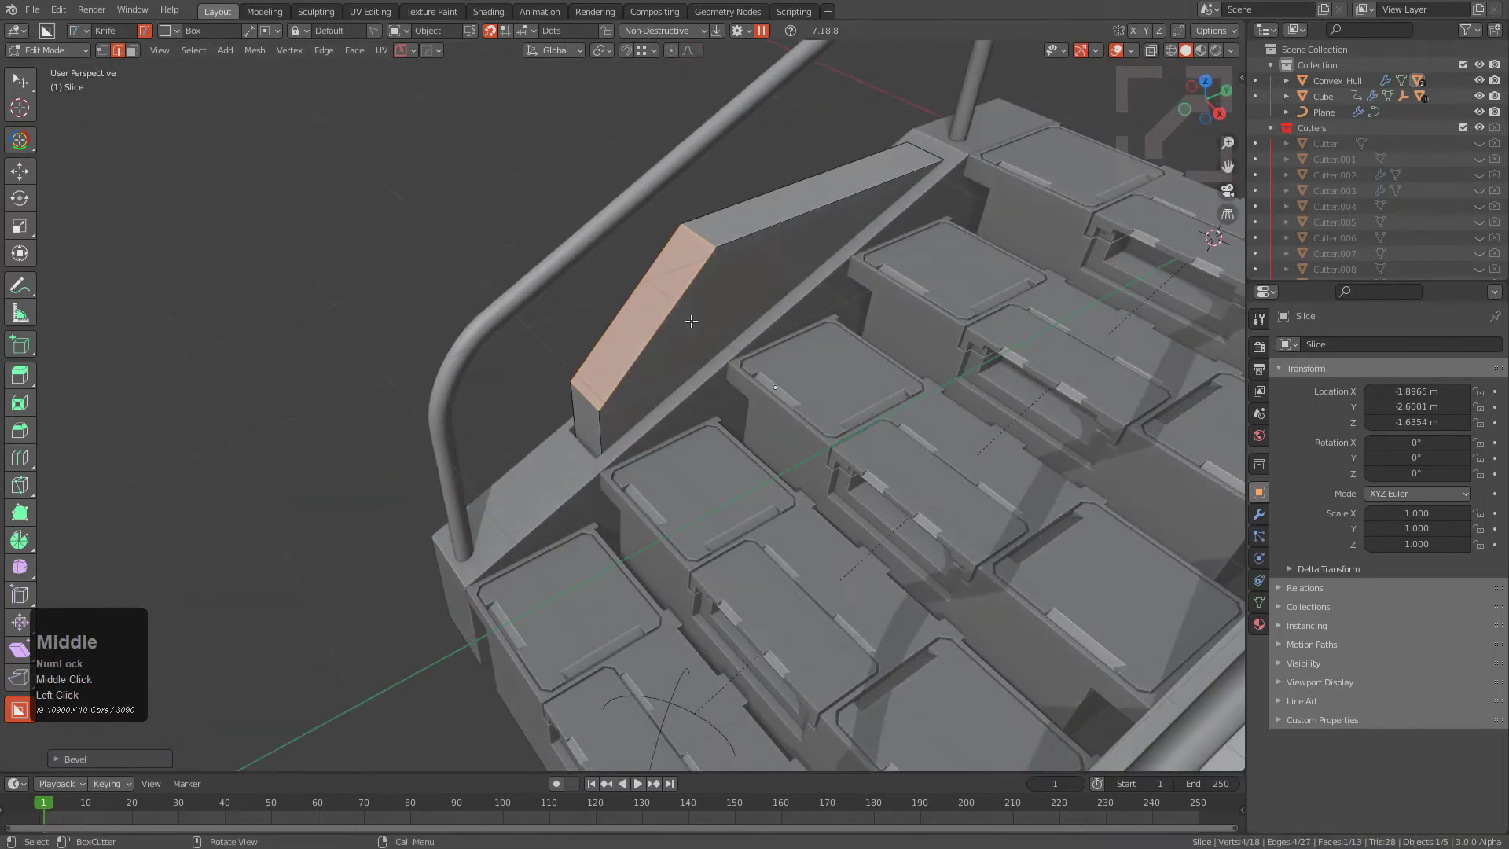
Step: Bevel the two edges bordering the chamfer into rounded corners, and return to Object Mode
{"action": "left_click", "coordinate": [600, 401]}
{"action": "left_click", "coordinate": [700, 237], "text": "shift"}
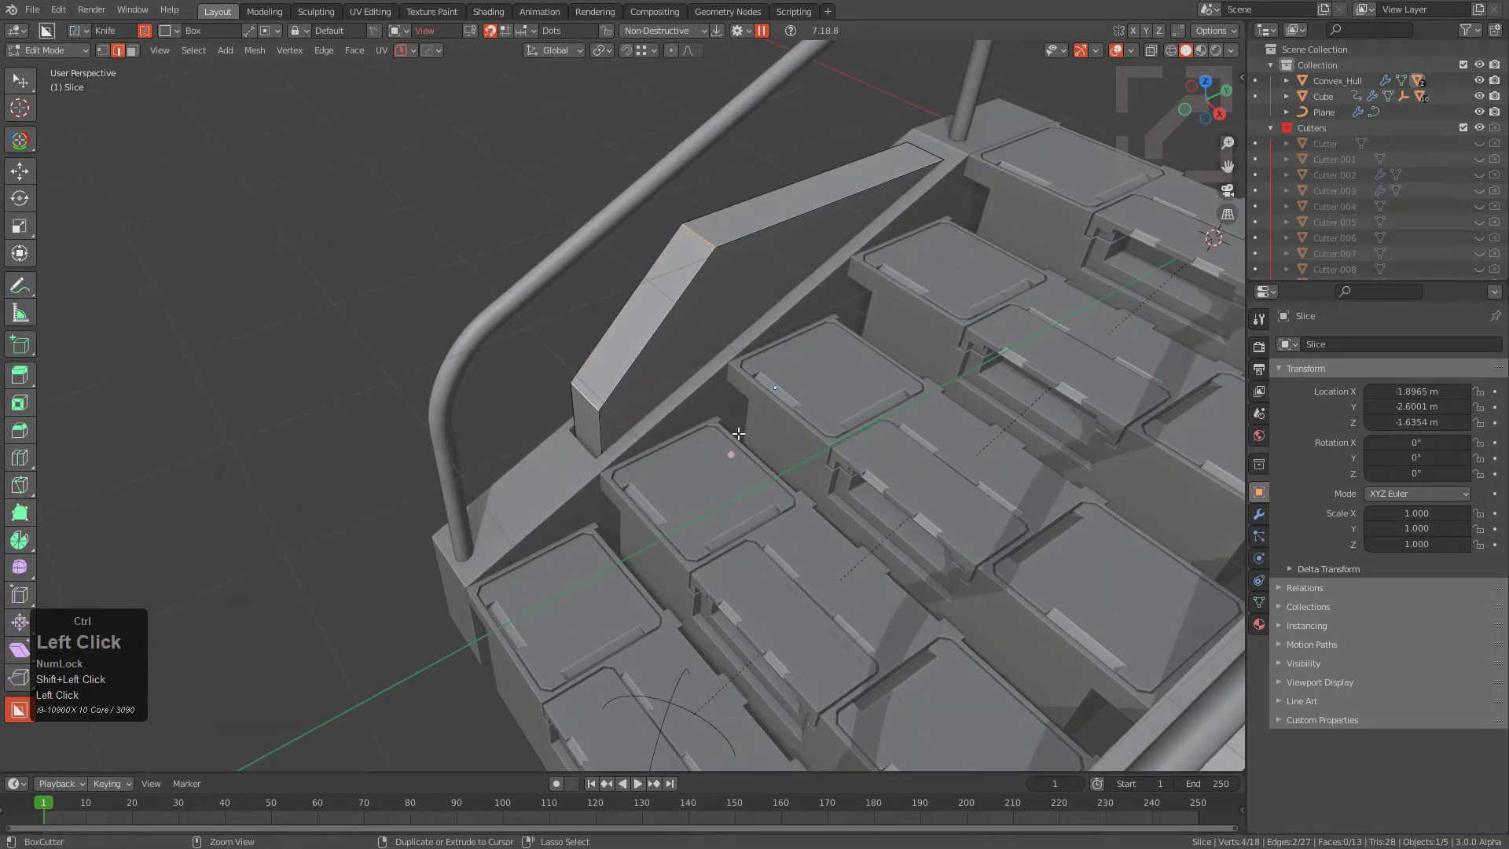
{"action": "key", "text": "ctrl+b"}
{"action": "left_click", "coordinate": [783, 442]}
{"action": "middle_click_drag", "start_coordinate": [783, 442], "coordinate": [757, 355]}
{"action": "key", "text": "Tab"}
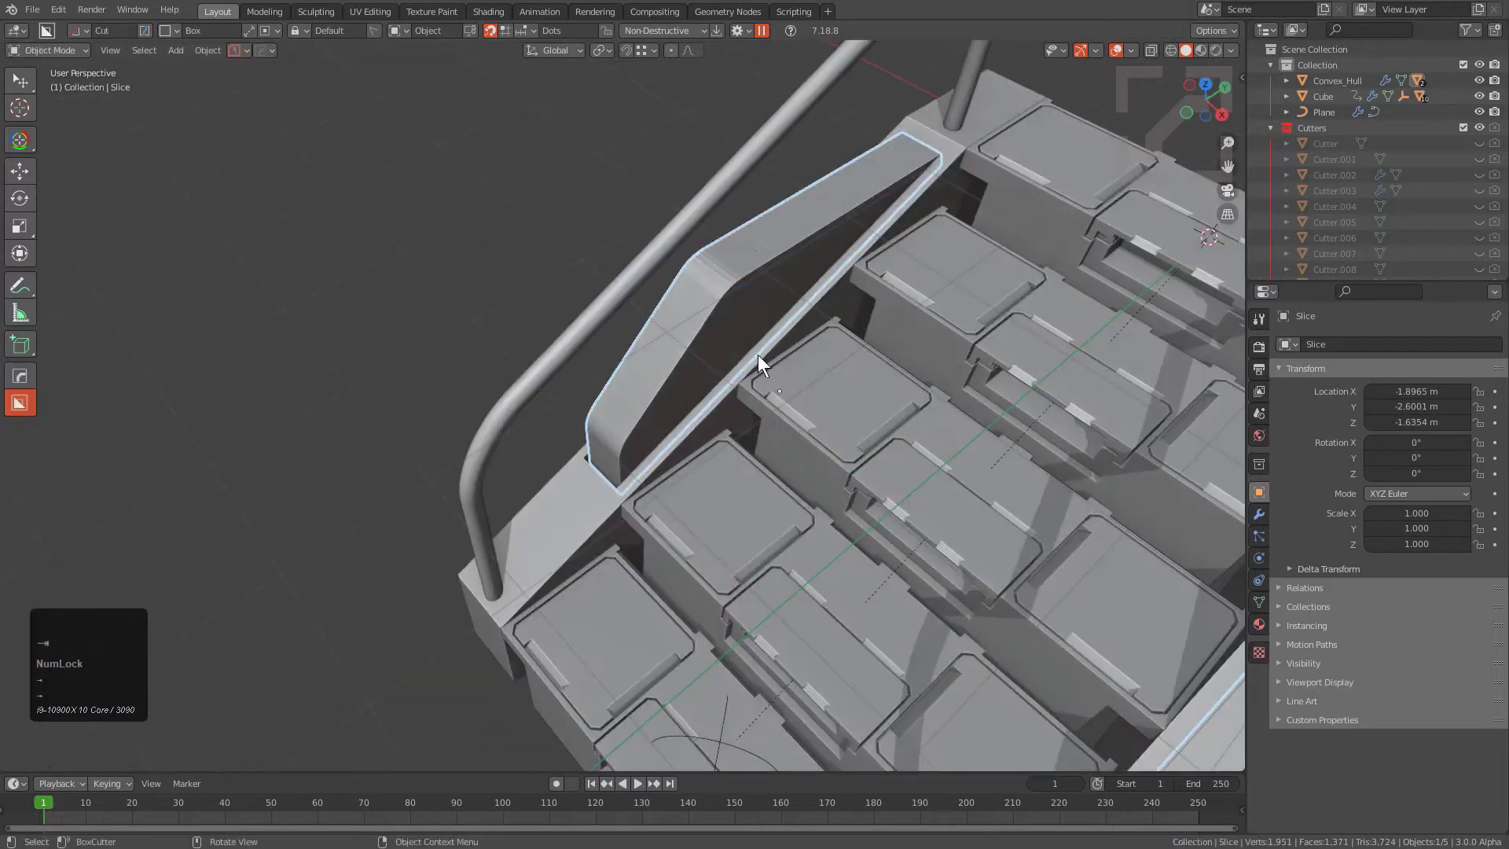
Step: Cut a rectangular recess into the sliced block across its upper rounded bend with BoxCutter
{"action": "mouse_move", "coordinate": [747, 228]}
{"action": "left_mouse_down"}
{"action": "mouse_move", "coordinate": [629, 343]}
{"action": "mouse_move", "coordinate": [617, 337]}
{"action": "mouse_move", "coordinate": [605, 370]}
{"action": "left_mouse_up"}
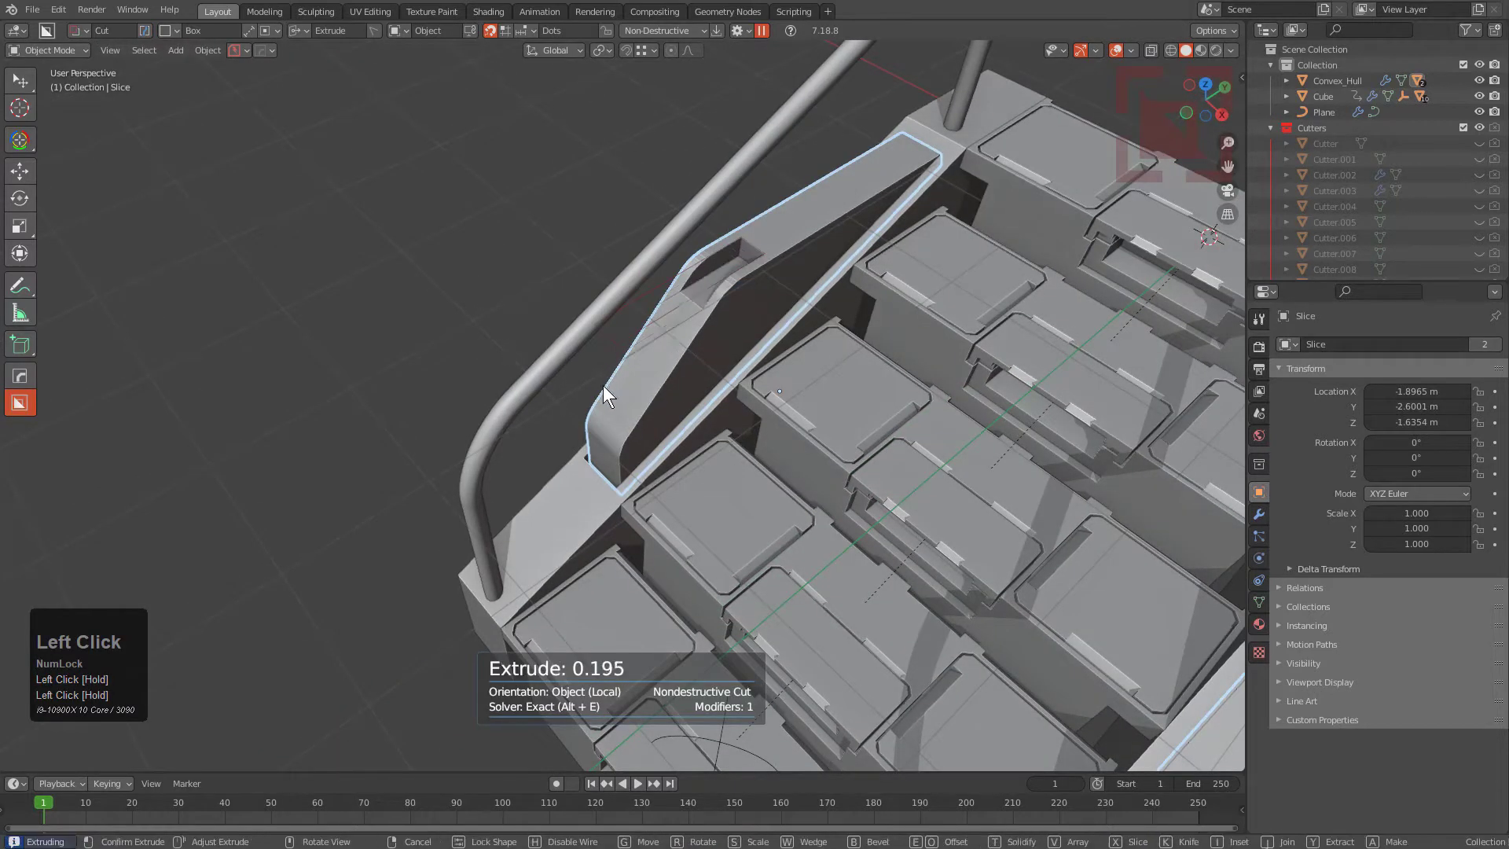
{"action": "left_click", "coordinate": [612, 383]}
{"action": "middle_click_drag", "start_coordinate": [612, 384], "coordinate": [806, 271]}
Step: Cut a long wedge notch 0.346 deep along the inner upper edge of the sliced block
{"action": "left_click_drag", "start_coordinate": [899, 247], "coordinate": [945, 233]}
{"action": "key", "text": "w"}
{"action": "left_click", "coordinate": [932, 256], "text": "ctrl"}
{"action": "scroll", "coordinate": [812, 301], "scroll_direction": "down", "scroll_amount": 1}
{"action": "scroll", "coordinate": [812, 302], "scroll_direction": "down", "scroll_amount": 4}
{"action": "key", "text": "alt+a"}
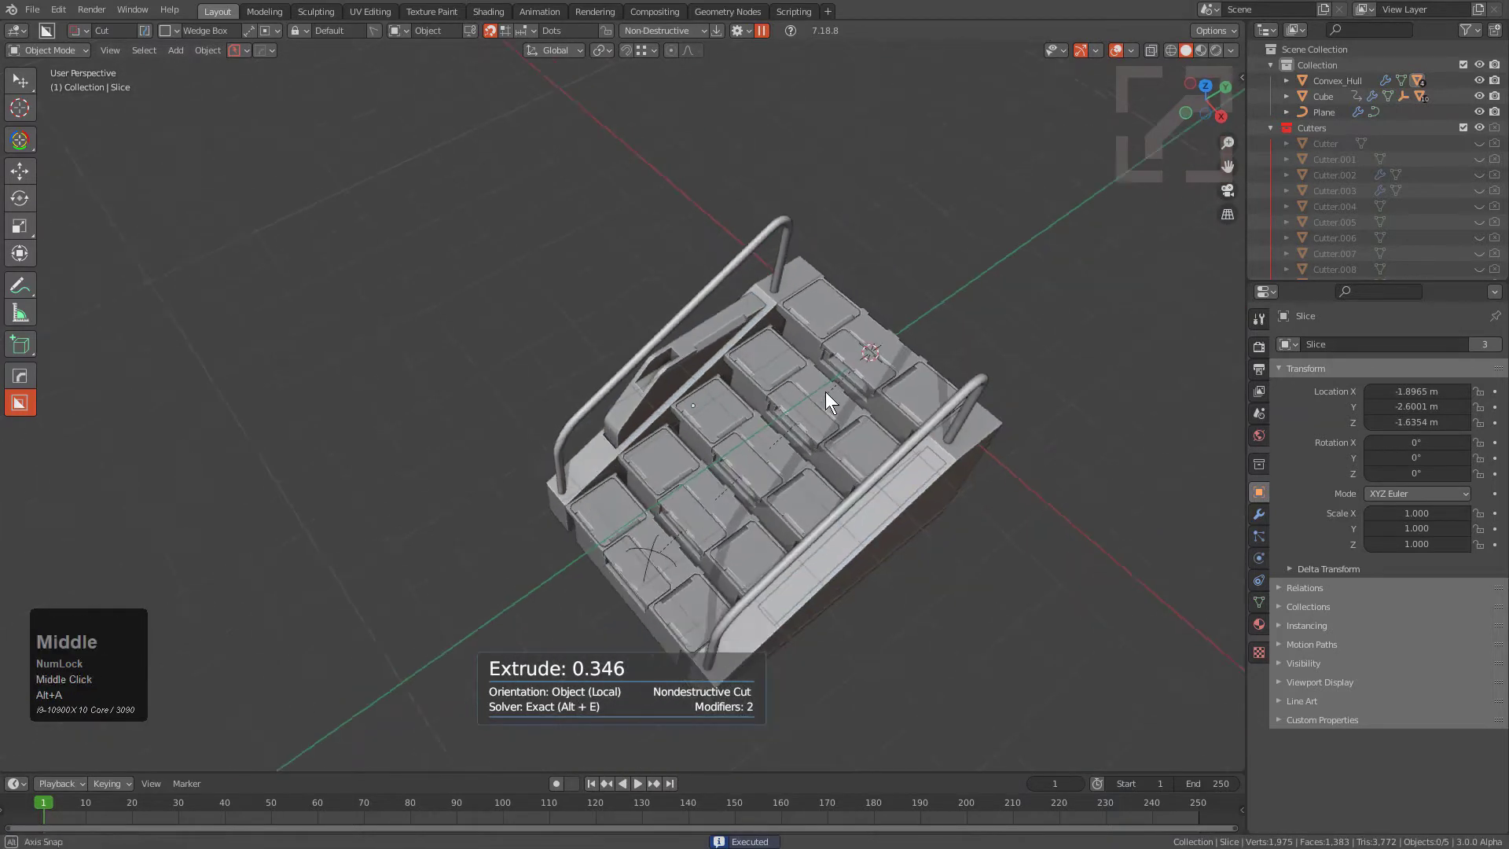
Step: Mirror the sliced block across X with HardOps, using the stair treads as the mirror object
{"action": "middle_click_drag", "start_coordinate": [825, 391], "coordinate": [853, 377]}
{"action": "scroll", "coordinate": [738, 295], "scroll_direction": "up", "scroll_amount": 3}
{"action": "left_click", "coordinate": [738, 295]}
{"action": "scroll", "coordinate": [757, 323], "scroll_direction": "up", "scroll_amount": 2}
{"action": "middle_click_drag", "start_coordinate": [757, 322], "coordinate": [787, 311]}
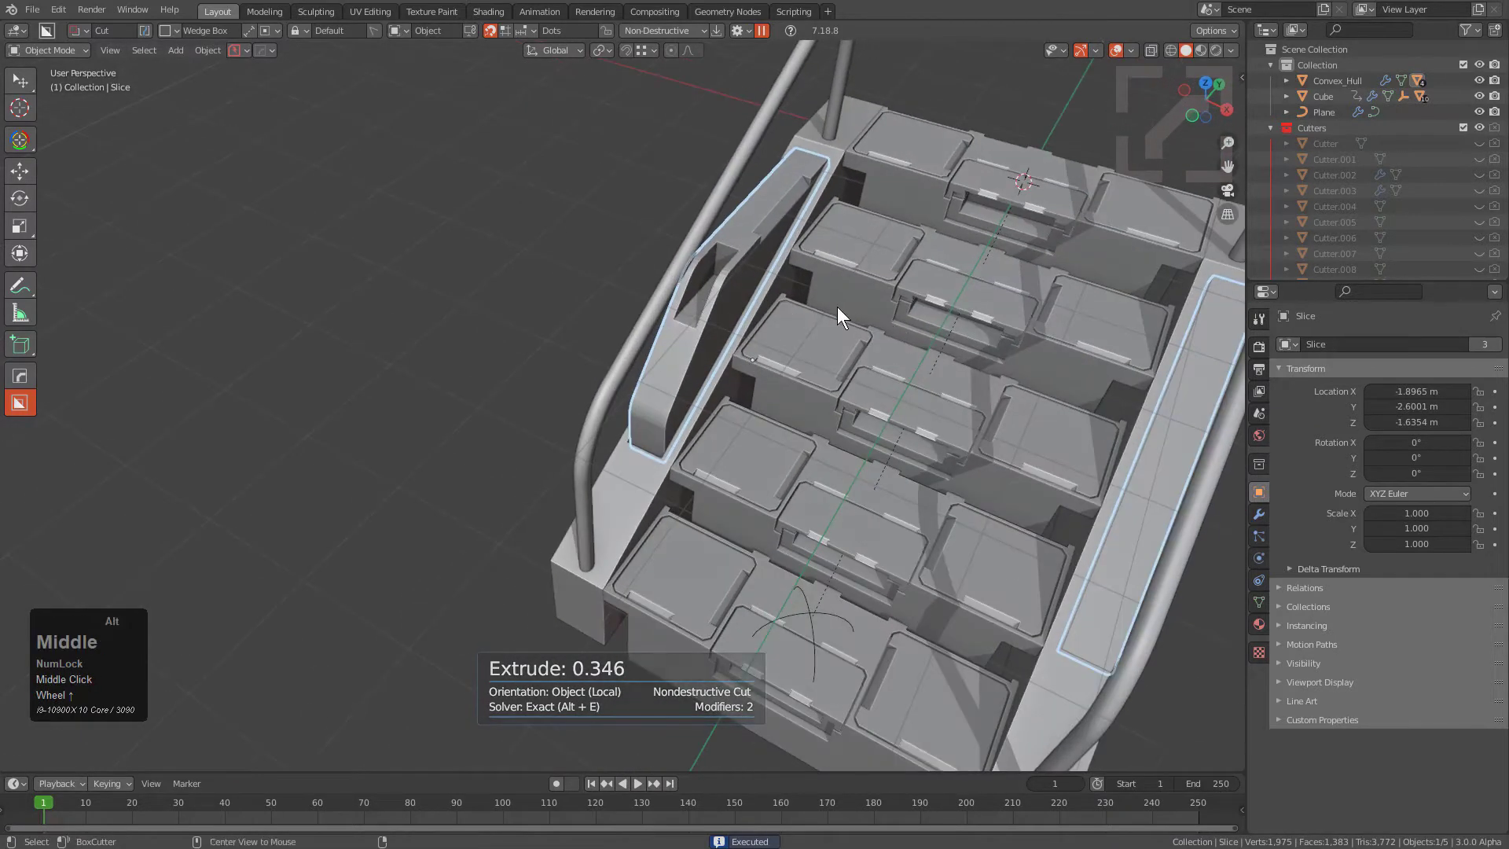
{"action": "key", "text": "alt+x"}
{"action": "left_click", "coordinate": [737, 266]}
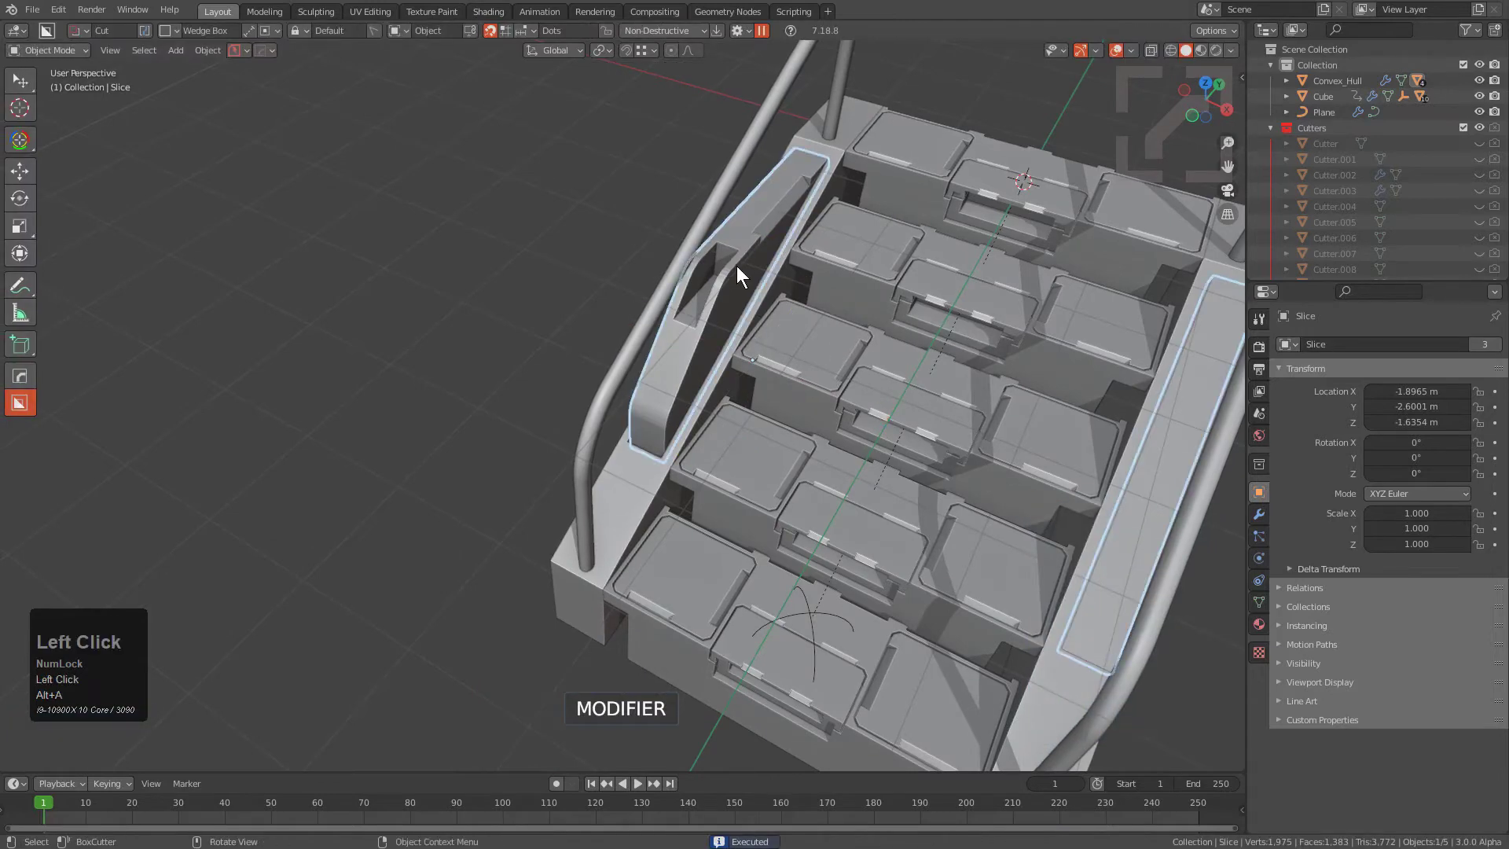
{"action": "left_click", "coordinate": [978, 313]}
{"action": "key", "text": "alt+x"}
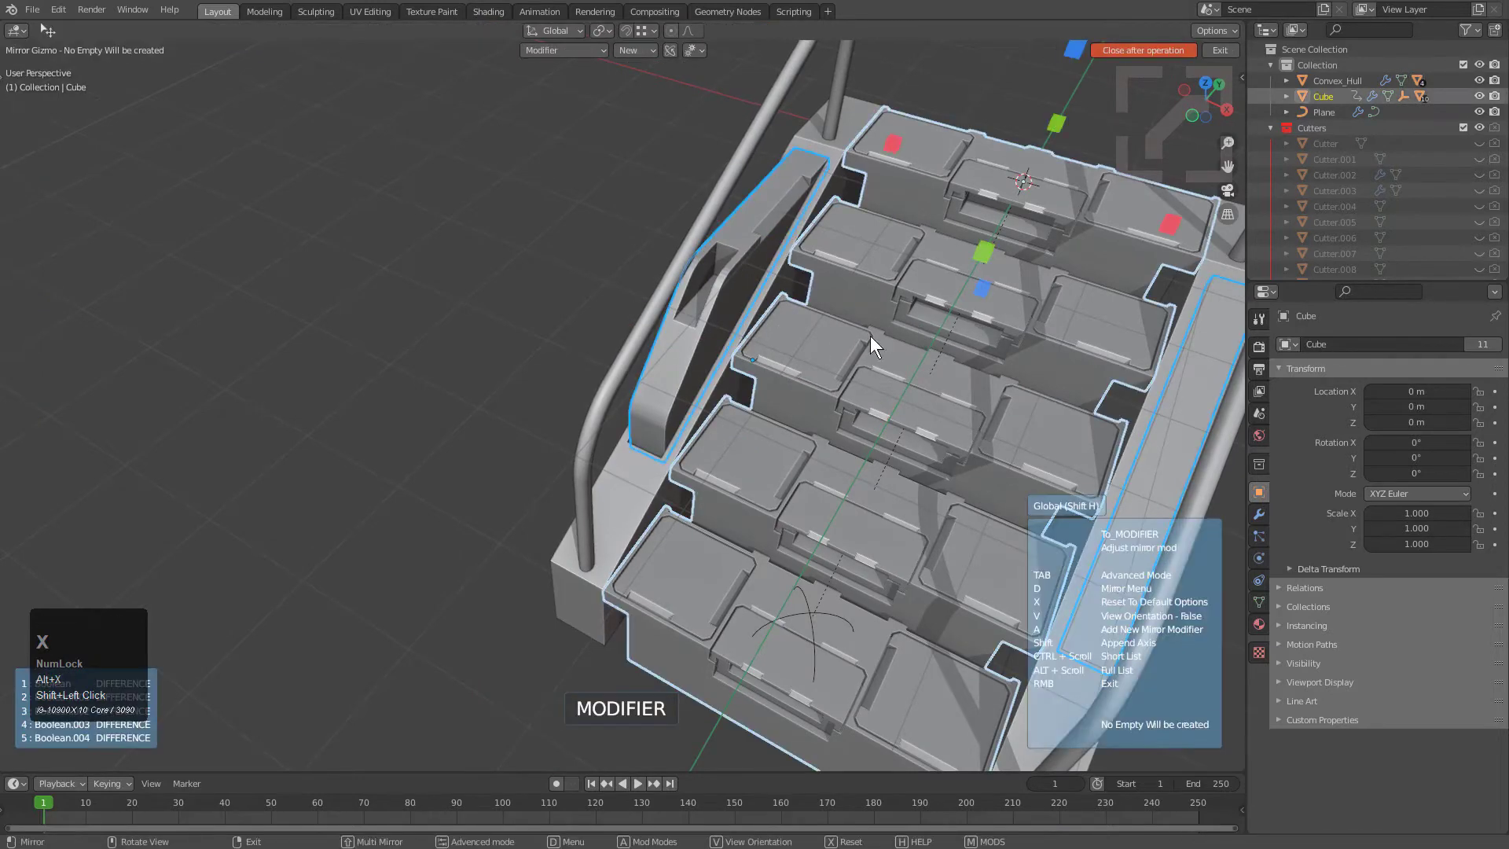
{"action": "scroll", "coordinate": [895, 240], "scroll_direction": "down", "scroll_amount": 1}
{"action": "left_click", "coordinate": [818, 186]}
{"action": "key", "text": "a"}
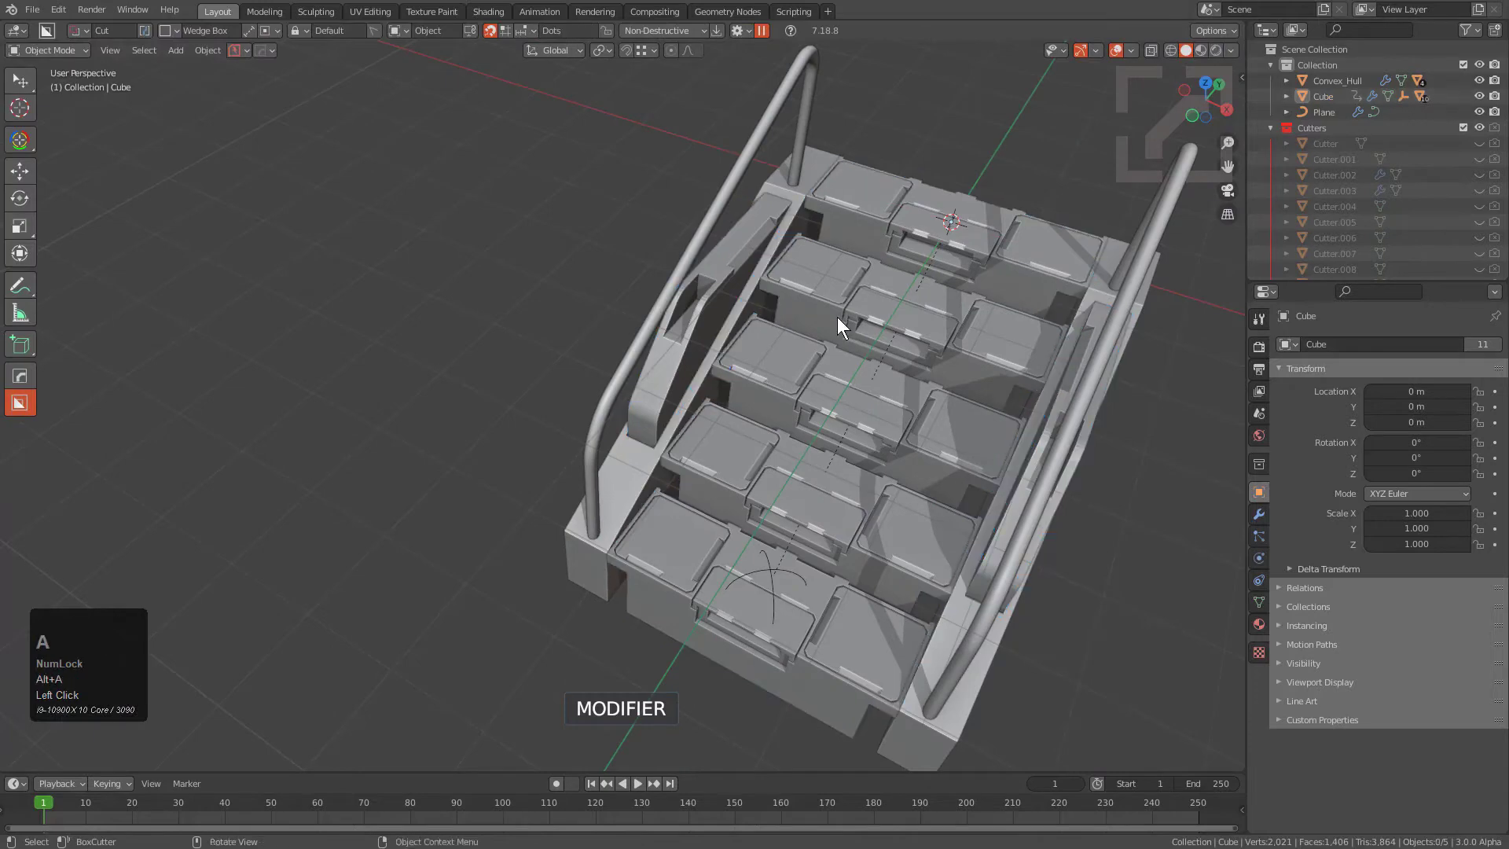
Step: Cut a wedge-shaped recess 0.186 deep into the sliced block's lower rounded corner with BoxCutter
{"action": "middle_click_drag", "start_coordinate": [837, 317], "coordinate": [774, 285]}
{"action": "scroll", "coordinate": [753, 322], "scroll_direction": "up", "scroll_amount": 3}
{"action": "left_click", "coordinate": [692, 352]}
{"action": "scroll", "coordinate": [690, 338], "scroll_direction": "up", "scroll_amount": 2}
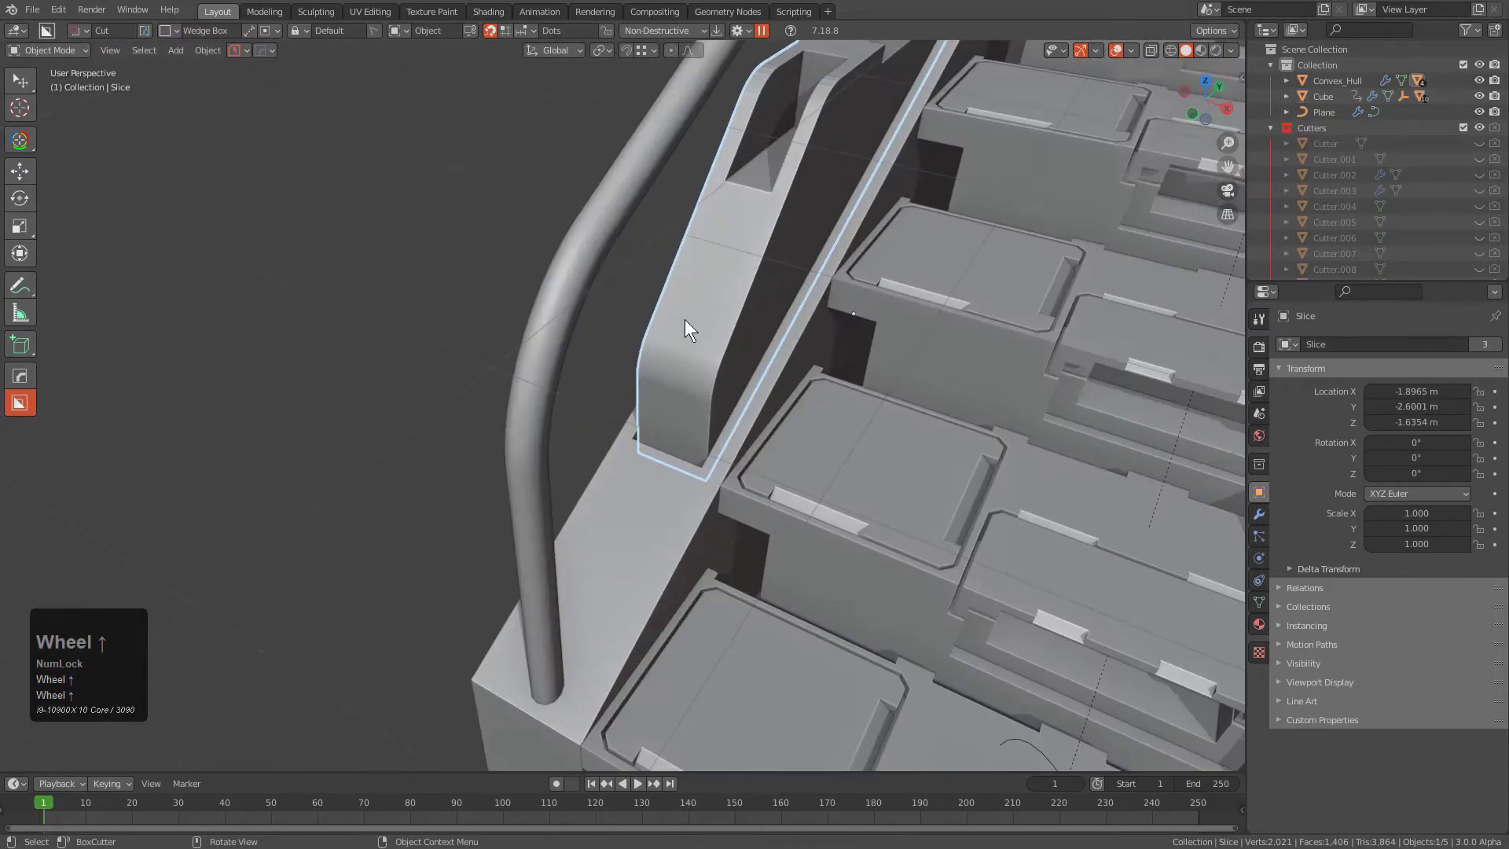
{"action": "mouse_move", "coordinate": [667, 322]}
{"action": "left_mouse_down"}
{"action": "mouse_move", "coordinate": [651, 439]}
{"action": "mouse_move", "coordinate": [672, 501]}
{"action": "left_mouse_up"}
{"action": "key", "text": "w"}
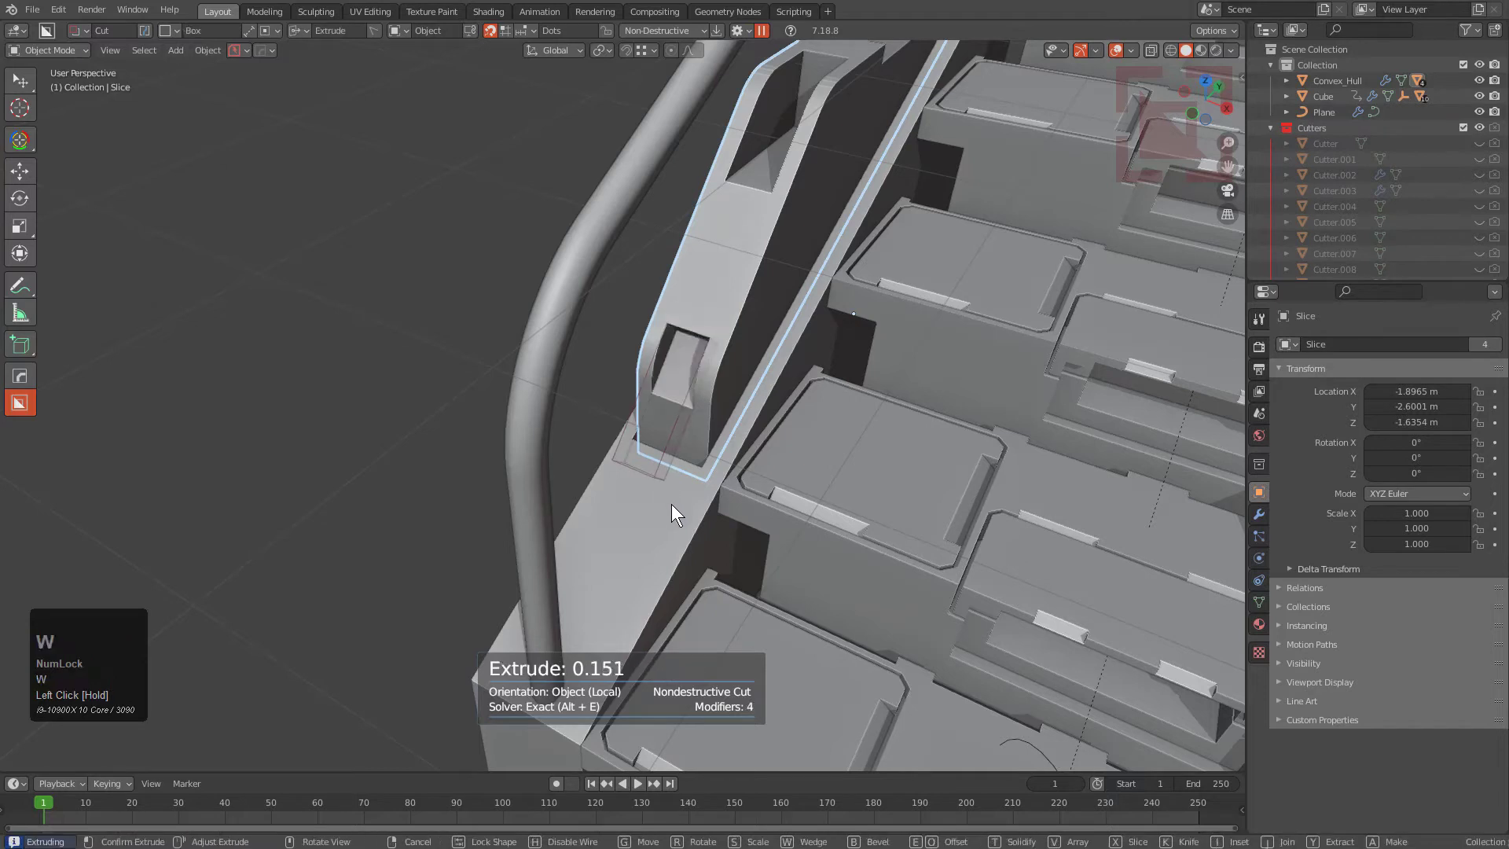
{"action": "left_click", "coordinate": [707, 425]}
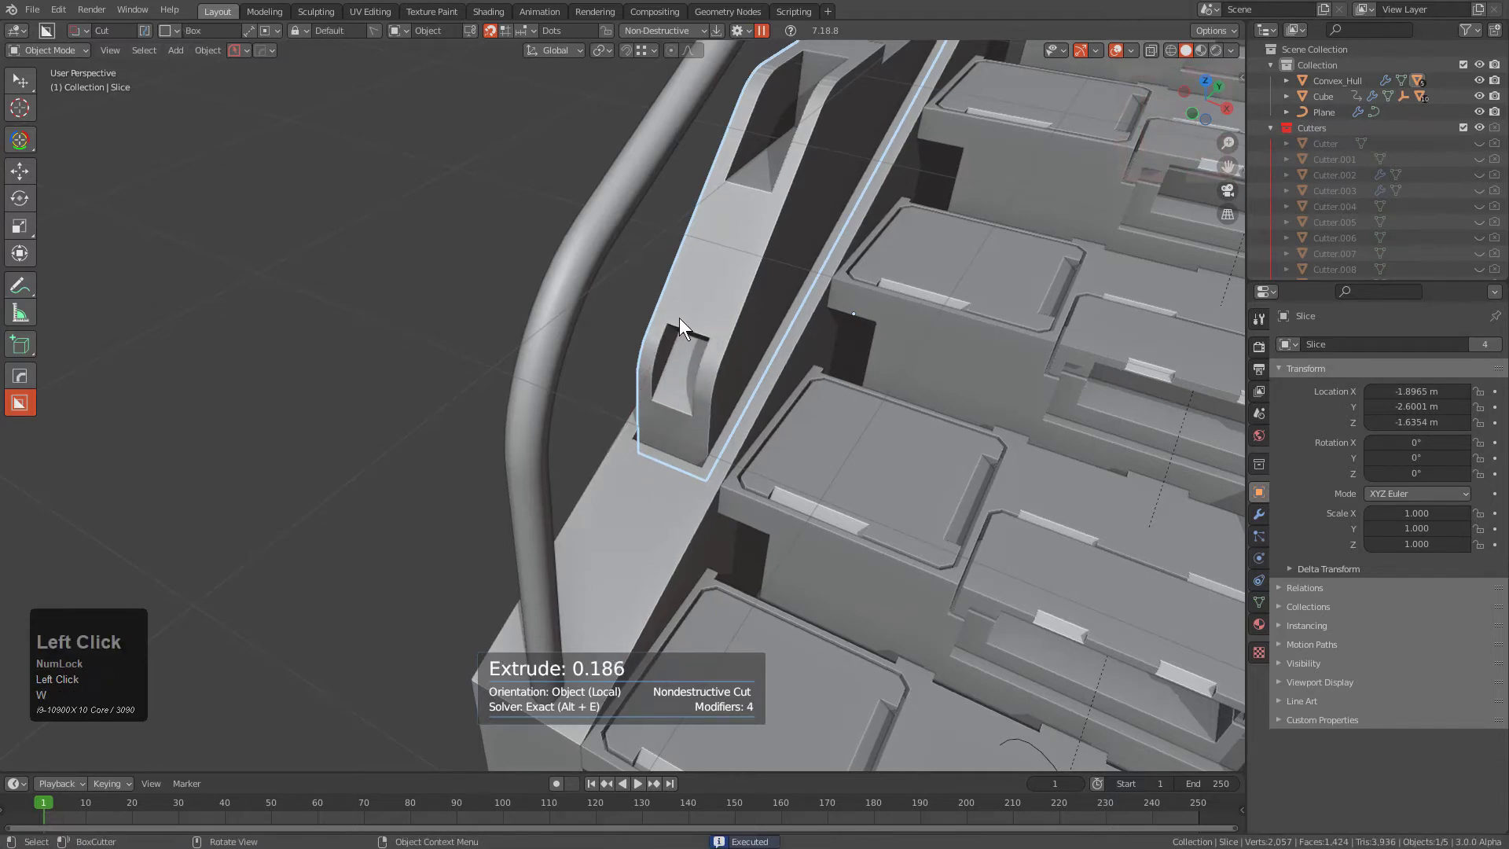
Step: Cut a small wedge notch at the upper edge of the recess in the block's lower corner
{"action": "left_click_drag", "start_coordinate": [680, 319], "coordinate": [704, 351]}
{"action": "key", "text": "w"}
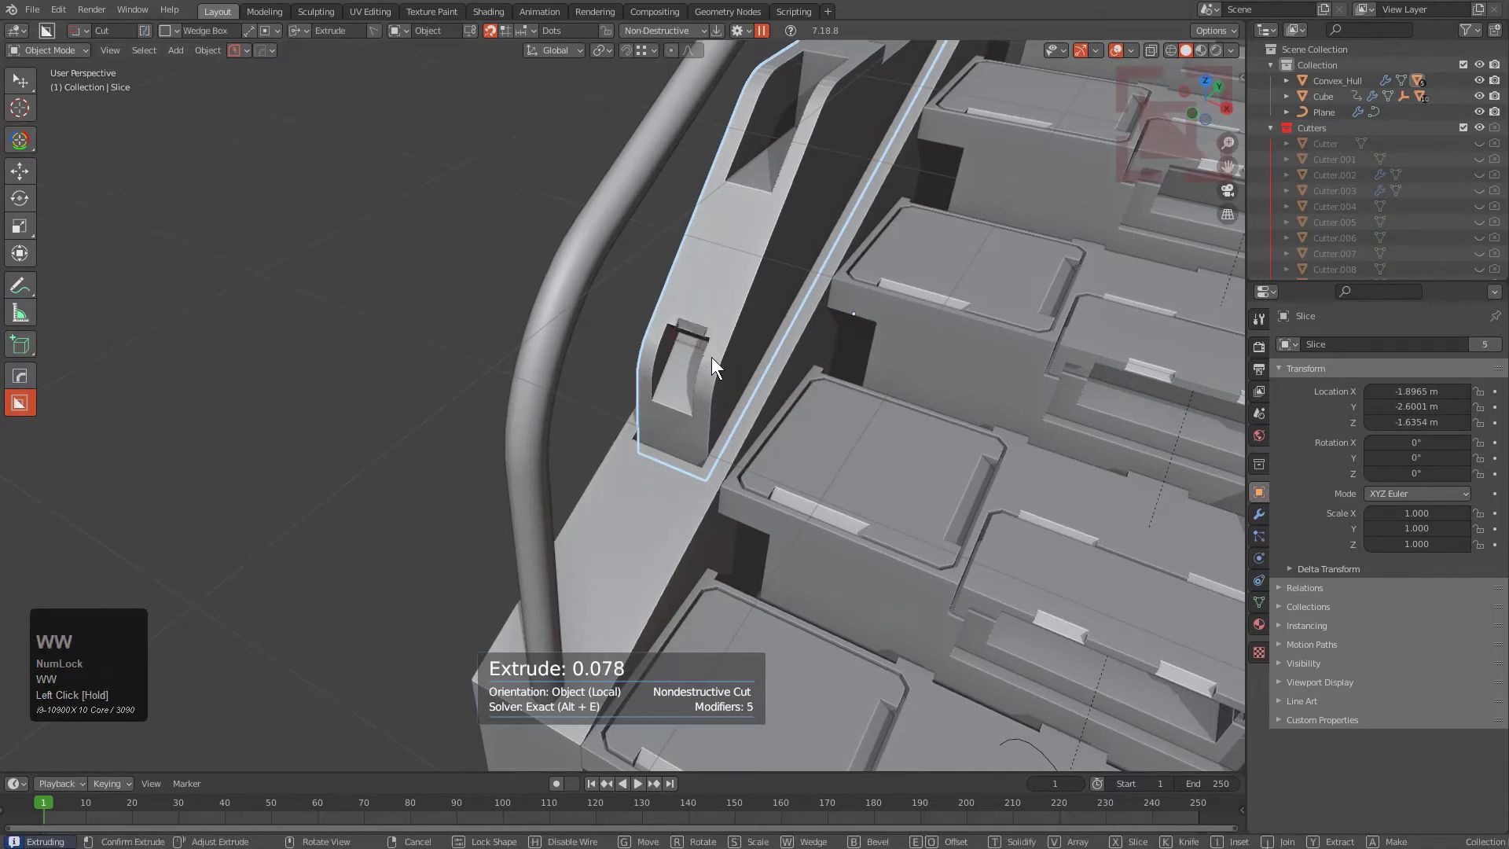
{"action": "left_click", "coordinate": [720, 360]}
Step: Cut a long wedge notch 0.148 deep along the outer upper edge of the sliced block
{"action": "mouse_move", "coordinate": [719, 360]}
{"action": "middle_mouse_down"}
{"action": "mouse_move", "coordinate": [737, 369]}
{"action": "mouse_move", "coordinate": [757, 326]}
{"action": "mouse_move", "coordinate": [821, 384]}
{"action": "mouse_move", "coordinate": [696, 352]}
{"action": "middle_mouse_up"}
{"action": "scroll", "coordinate": [708, 350], "scroll_direction": "up", "scroll_amount": 5}
{"action": "left_click", "coordinate": [645, 307]}
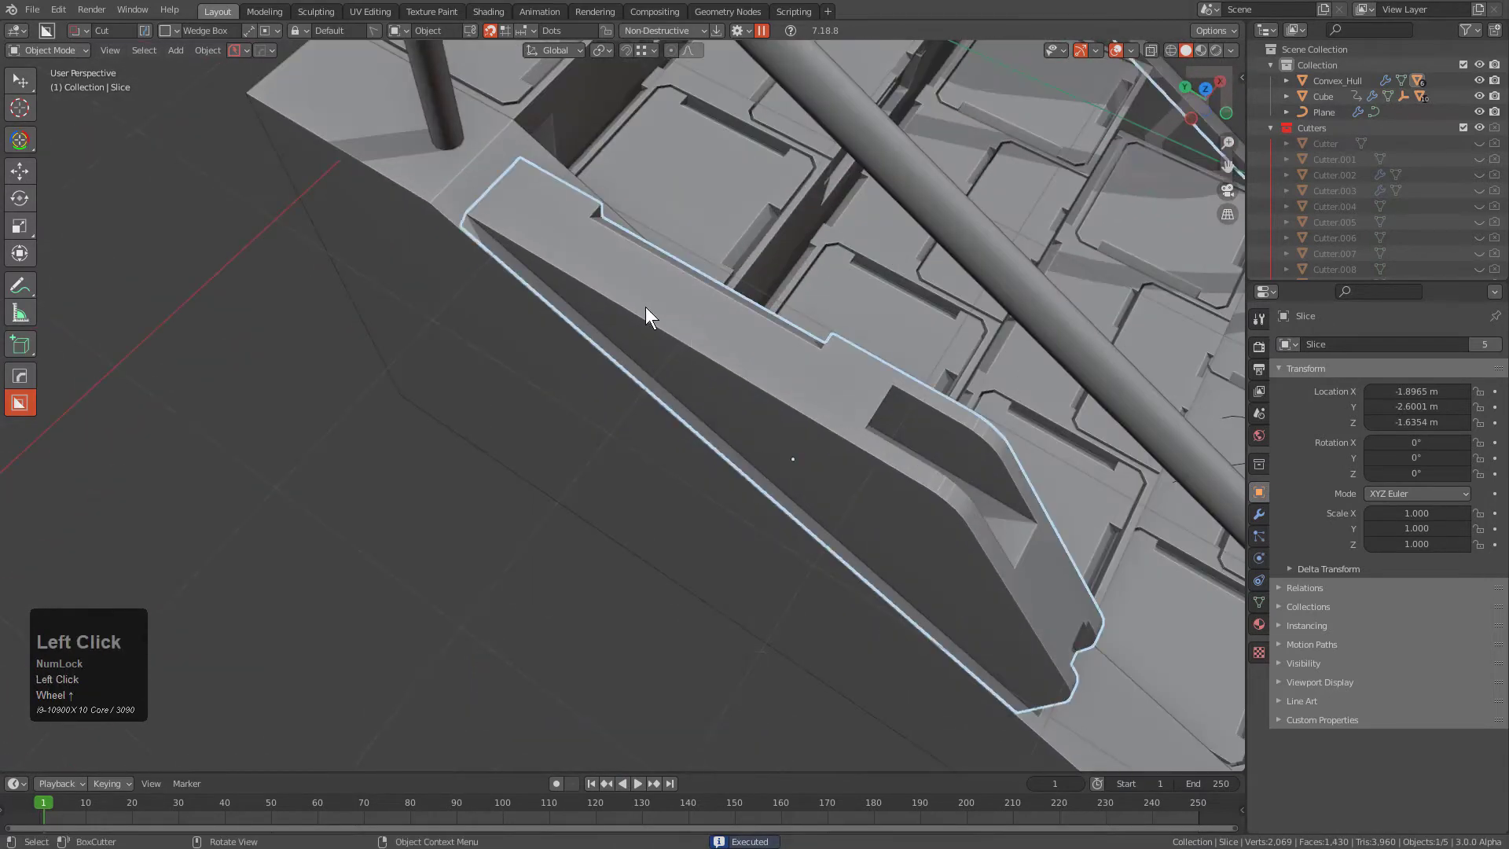
{"action": "mouse_move", "coordinate": [554, 247]}
{"action": "left_mouse_down"}
{"action": "mouse_move", "coordinate": [784, 417]}
{"action": "mouse_move", "coordinate": [780, 428]}
{"action": "left_mouse_up"}
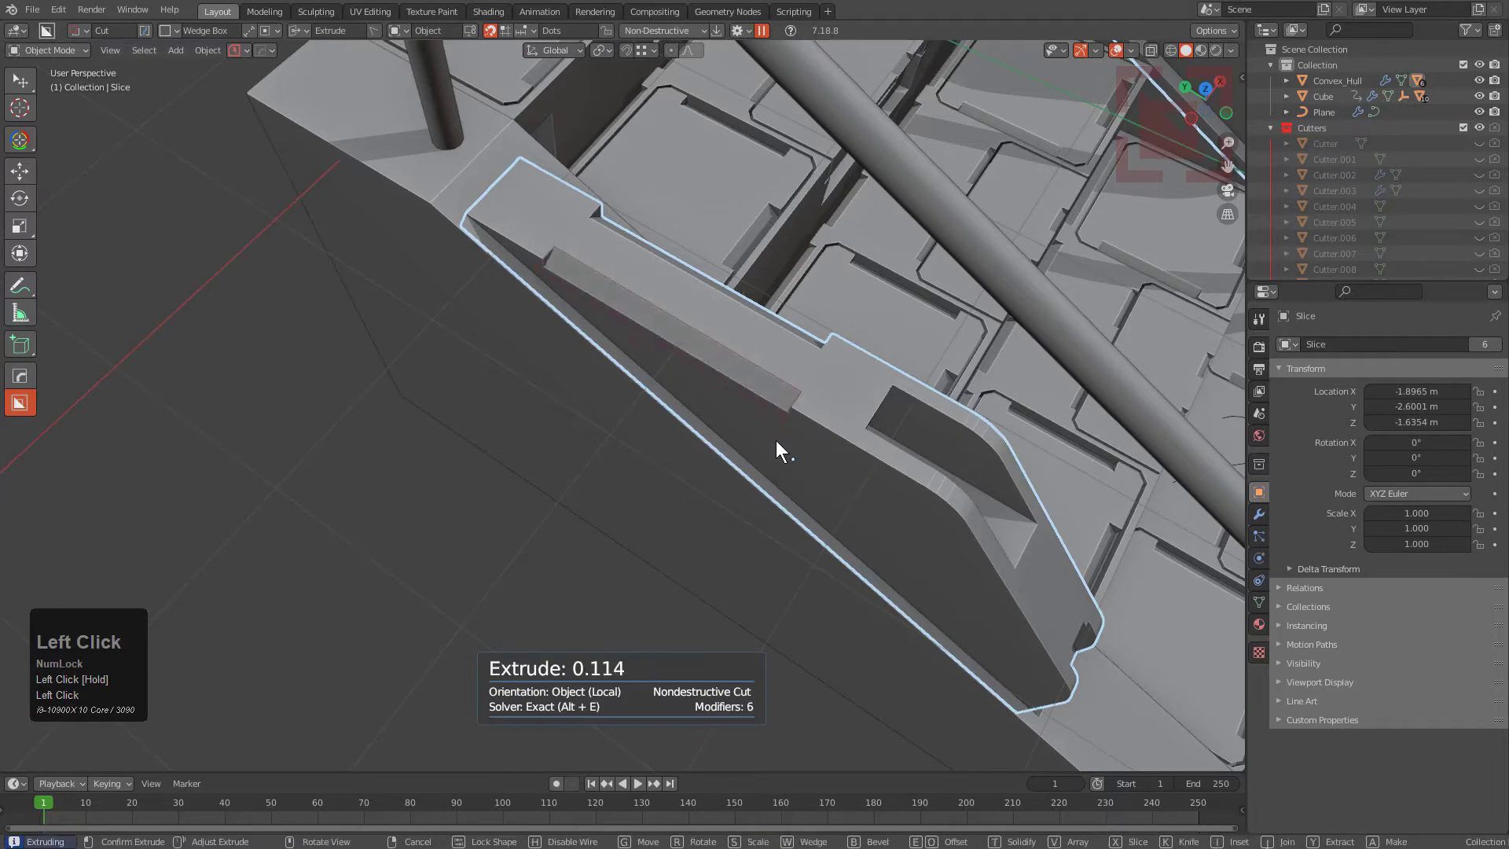
{"action": "key", "text": "w"}
{"action": "key", "text": "w"}
{"action": "key", "text": "w"}
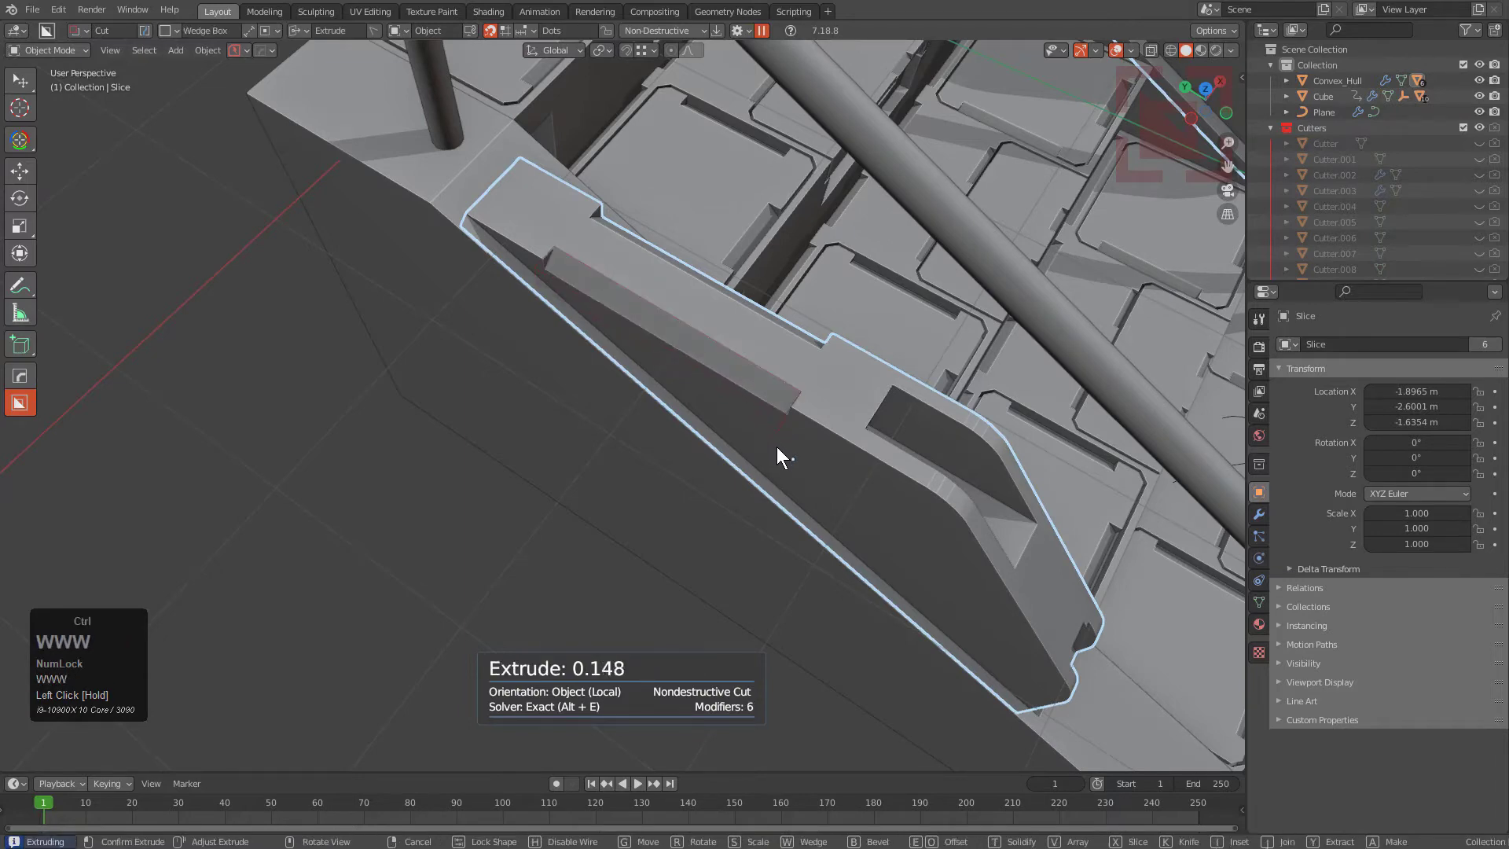
{"action": "left_click", "coordinate": [780, 438], "text": "ctrl"}
Step: Cut a box pocket about 0.278 deep with bevelled corners into the upper end of the sliced block
{"action": "middle_click_drag", "start_coordinate": [780, 439], "coordinate": [601, 355]}
{"action": "scroll", "coordinate": [601, 356], "scroll_direction": "up", "scroll_amount": 3}
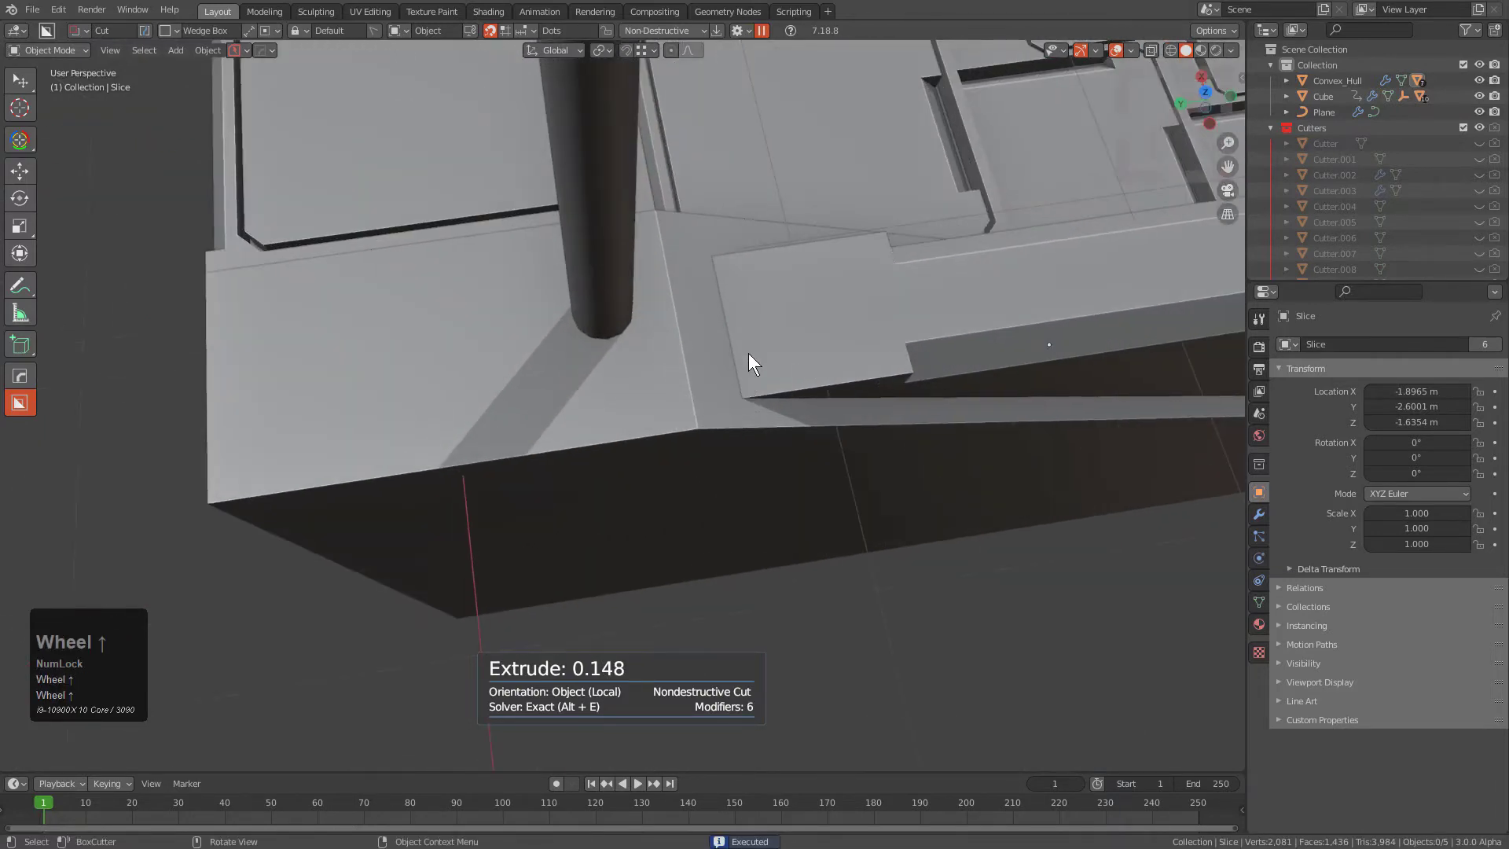
{"action": "left_click", "coordinate": [748, 352]}
{"action": "mouse_move", "coordinate": [777, 259]}
{"action": "left_mouse_down"}
{"action": "mouse_move", "coordinate": [618, 393]}
{"action": "mouse_move", "coordinate": [613, 416]}
{"action": "left_mouse_up"}
{"action": "key", "text": "w"}
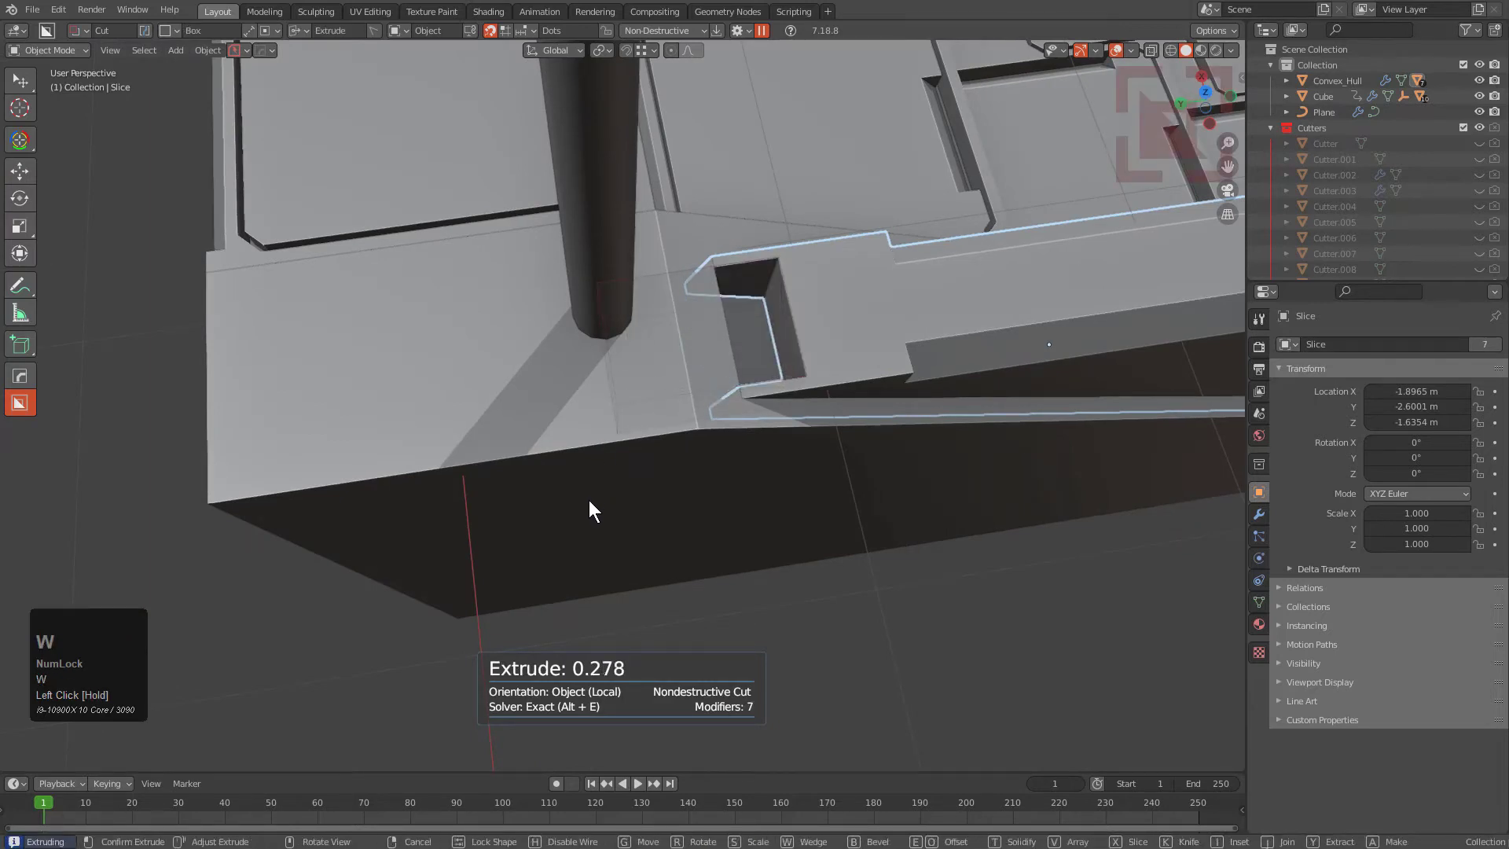
{"action": "key", "text": "b"}
{"action": "left_click", "coordinate": [575, 464]}
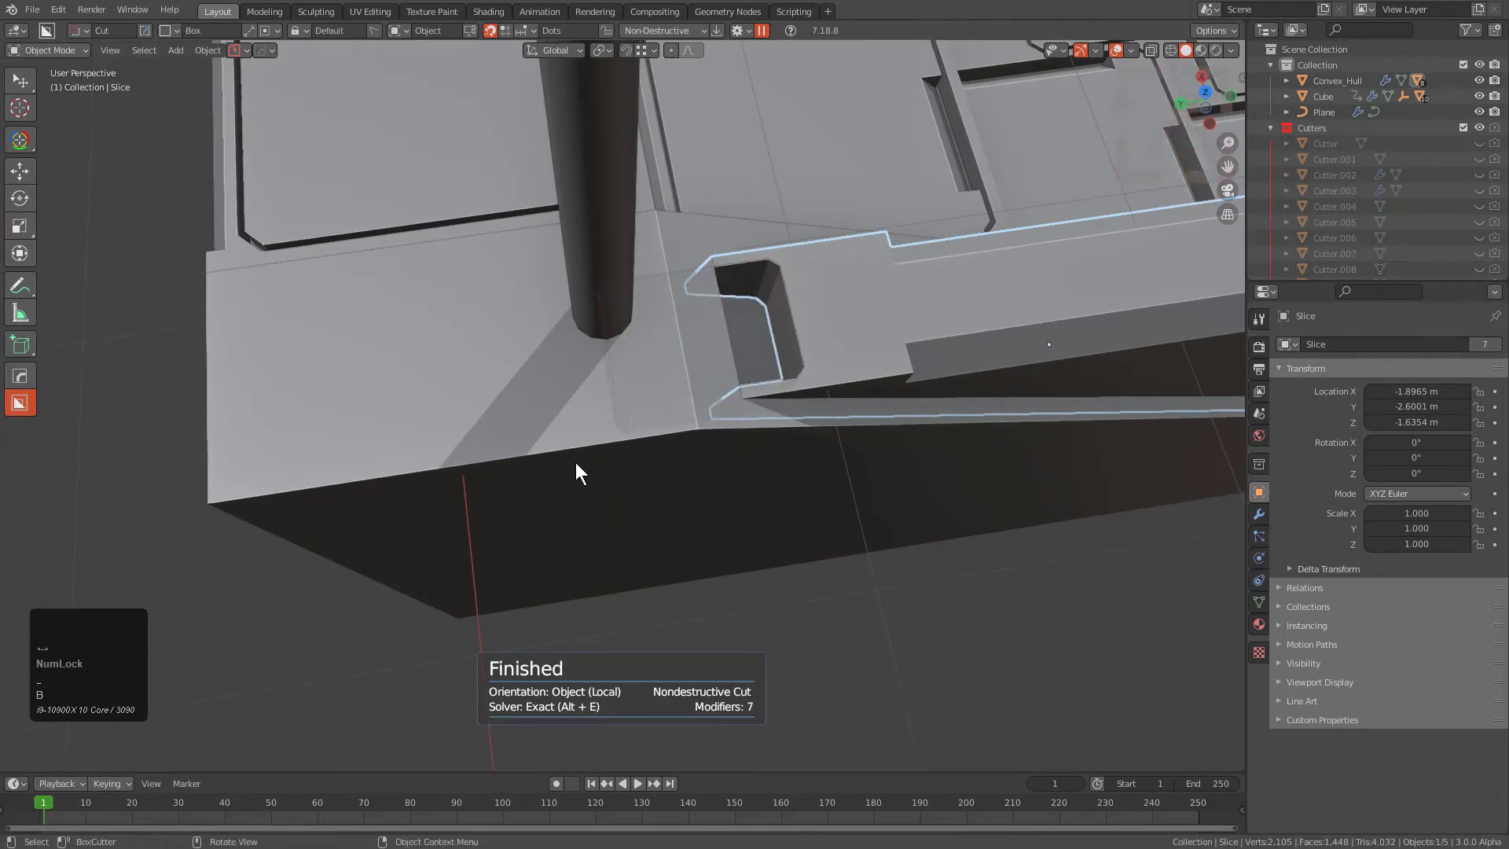
Step: Cut a small wedge notch beside the bevelled pocket at the sliced block's upper end with BoxCutter, and deselect the block
{"action": "middle_click_drag", "start_coordinate": [576, 464], "coordinate": [750, 346]}
{"action": "mouse_move", "coordinate": [790, 206]}
{"action": "left_mouse_down"}
{"action": "mouse_move", "coordinate": [790, 282]}
{"action": "mouse_move", "coordinate": [772, 313]}
{"action": "left_mouse_up"}
{"action": "key", "text": "w"}
{"action": "key", "text": "w"}
{"action": "scroll", "coordinate": [773, 316], "scroll_direction": "down", "scroll_amount": 6}
{"action": "key", "text": "alt+a"}
{"action": "middle_click_drag", "start_coordinate": [775, 320], "coordinate": [685, 377]}
{"action": "scroll", "coordinate": [633, 390], "scroll_direction": "down", "scroll_amount": 3}
{"action": "scroll", "coordinate": [710, 346], "scroll_direction": "up", "scroll_amount": 2}
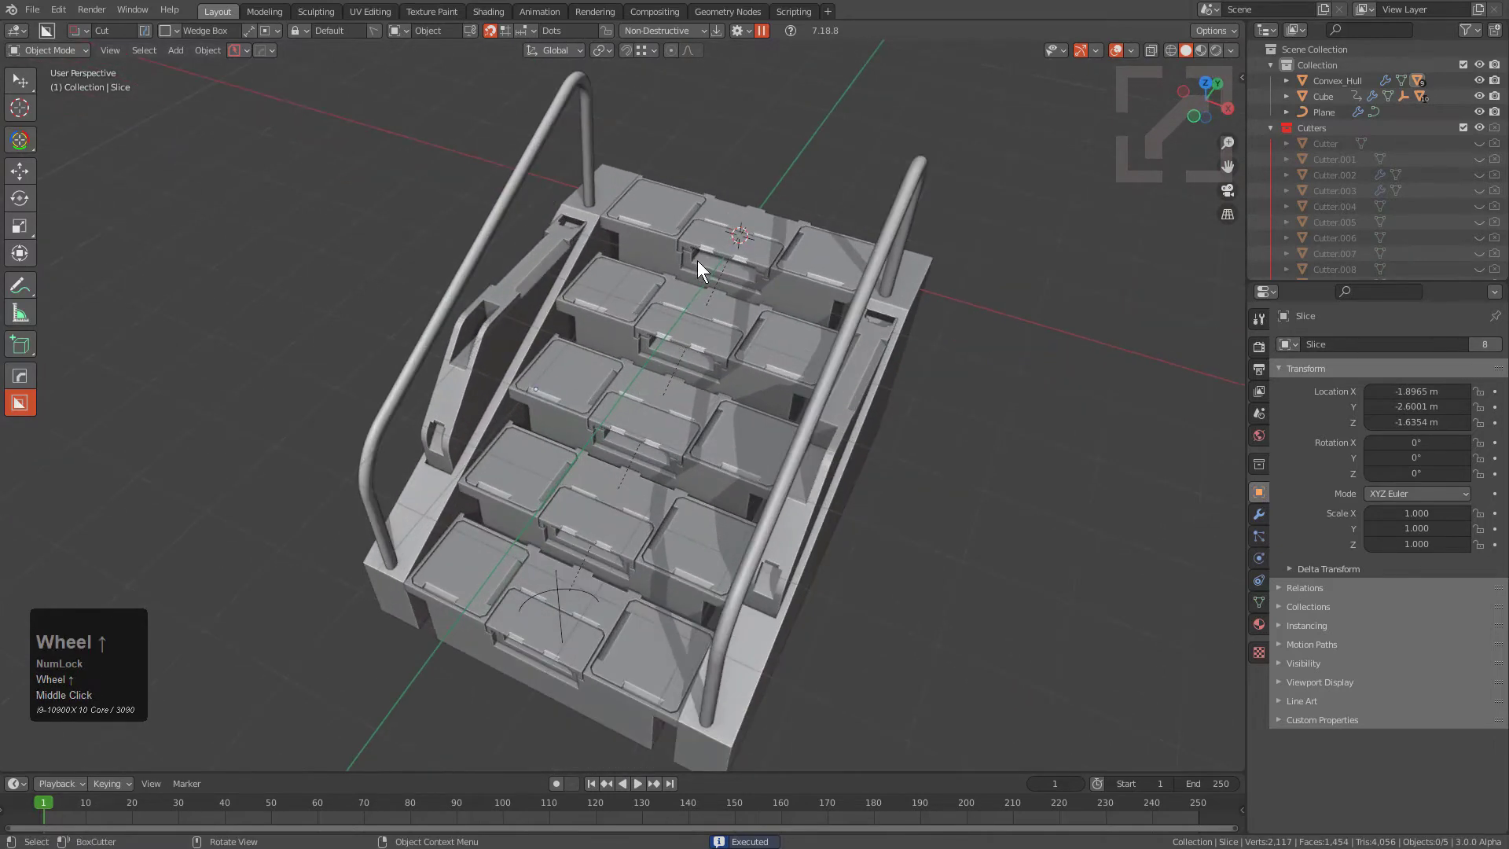
Step: Cut a box recess 1.384 deep into the lower end of the side wall around the railing foot with BoxCutter
{"action": "mouse_move", "coordinate": [697, 261]}
{"action": "middle_mouse_down"}
{"action": "mouse_move", "coordinate": [687, 282]}
{"action": "mouse_move", "coordinate": [700, 290]}
{"action": "mouse_move", "coordinate": [696, 275]}
{"action": "middle_mouse_up"}
{"action": "left_click", "coordinate": [429, 498]}
{"action": "middle_click_drag", "start_coordinate": [428, 497], "coordinate": [455, 494], "text": "shift"}
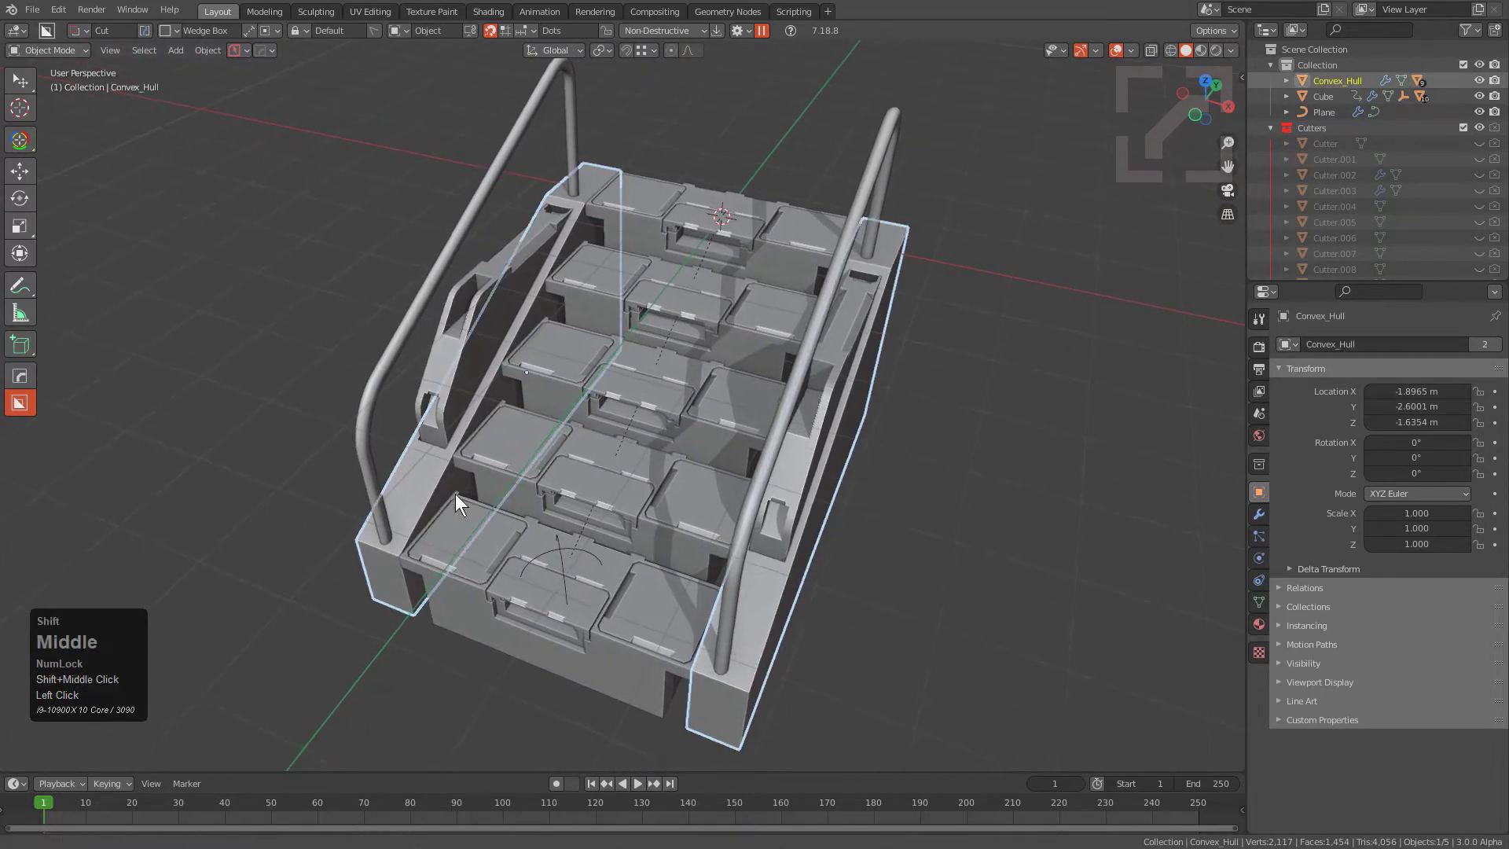
{"action": "scroll", "coordinate": [460, 479], "scroll_direction": "up", "scroll_amount": 3}
{"action": "left_click_drag", "start_coordinate": [481, 439], "coordinate": [474, 527]}
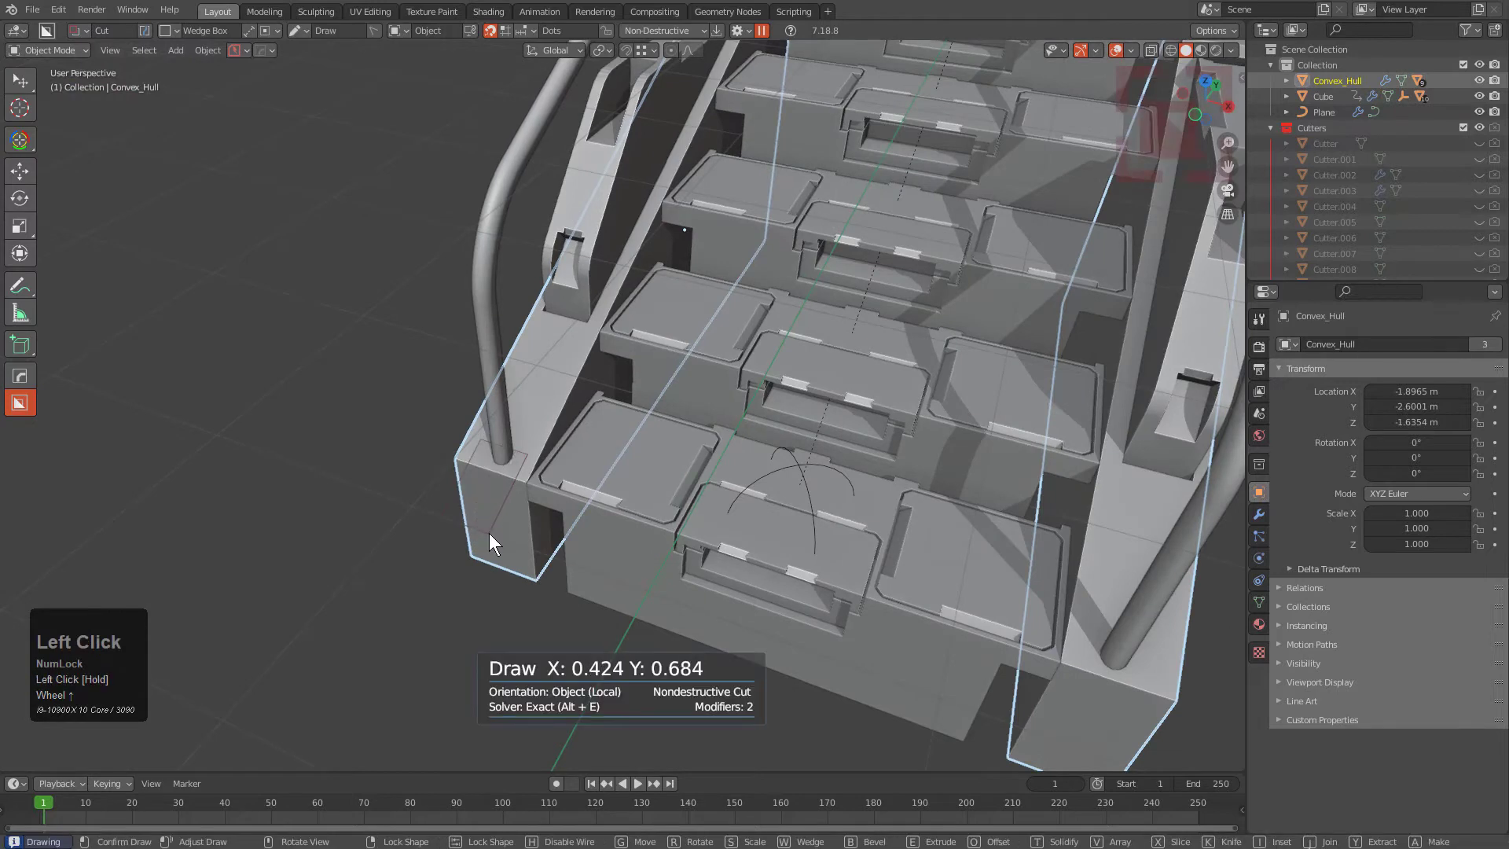
{"action": "key", "text": "w"}
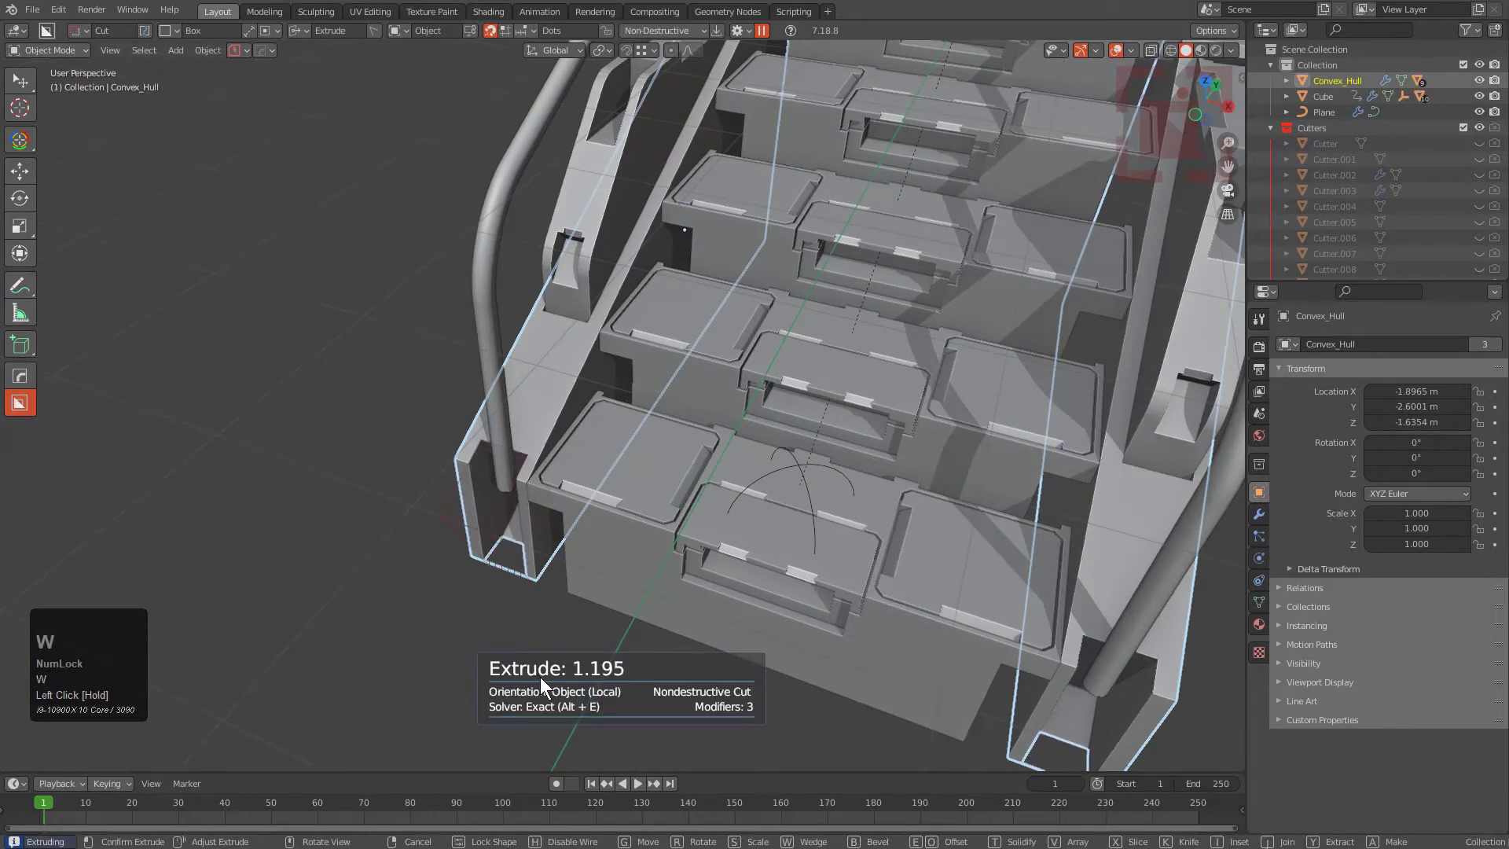
{"action": "left_click_drag", "start_coordinate": [540, 677], "coordinate": [589, 696]}
{"action": "key", "text": "g"}
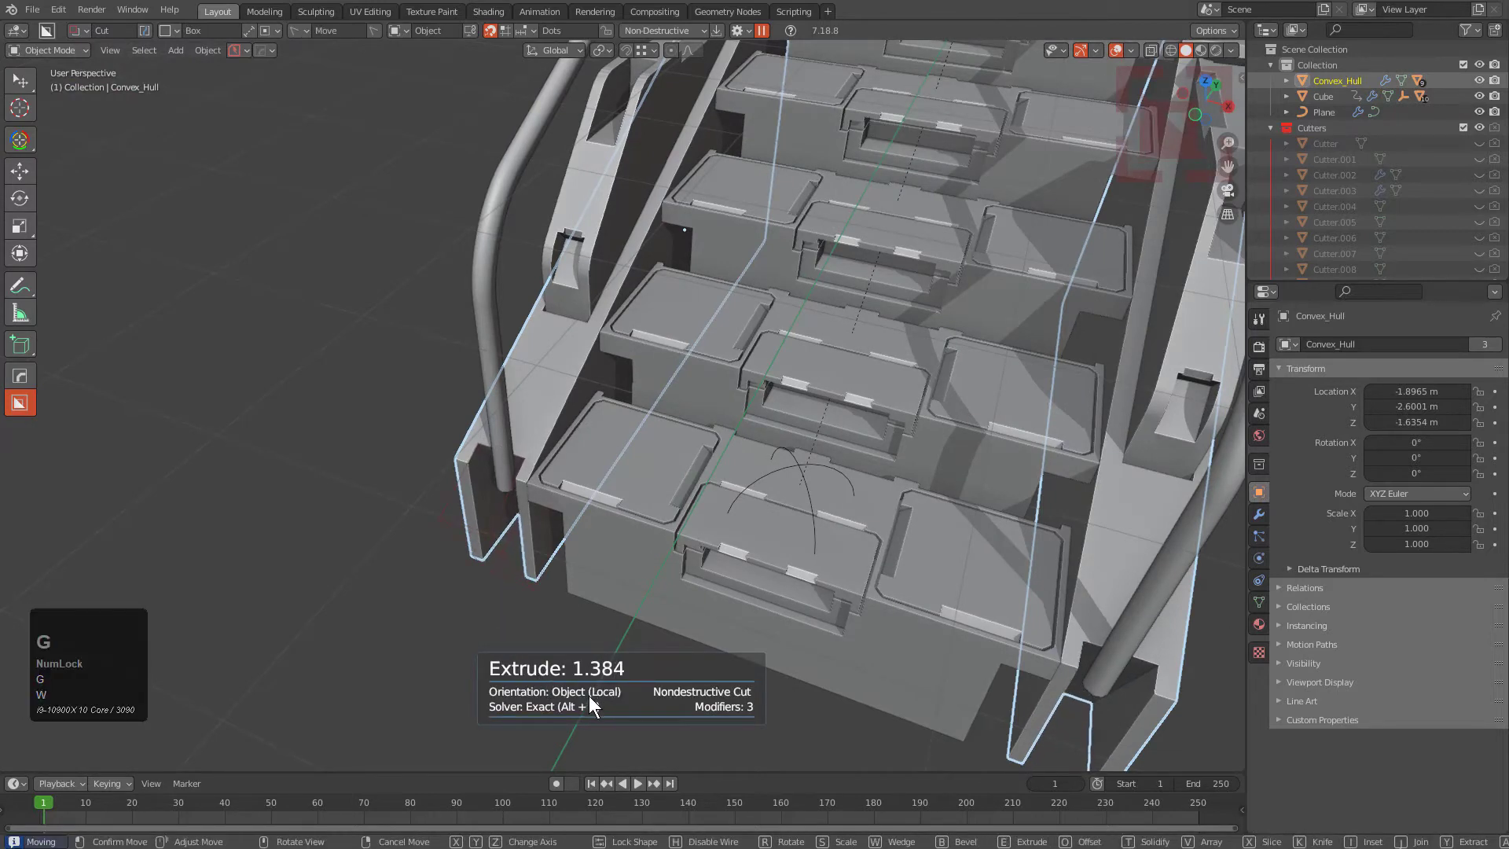
{"action": "left_click", "coordinate": [588, 696]}
Step: Shorten the side wall's box cutter in the front orthographic view so it only reaches the railing foot area
{"action": "middle_click_drag", "start_coordinate": [521, 480], "coordinate": [642, 400]}
{"action": "key", "text": "q"}
{"action": "left_click", "coordinate": [593, 386]}
{"action": "key", "text": "KP_1"}
{"action": "key", "text": "KP_5"}
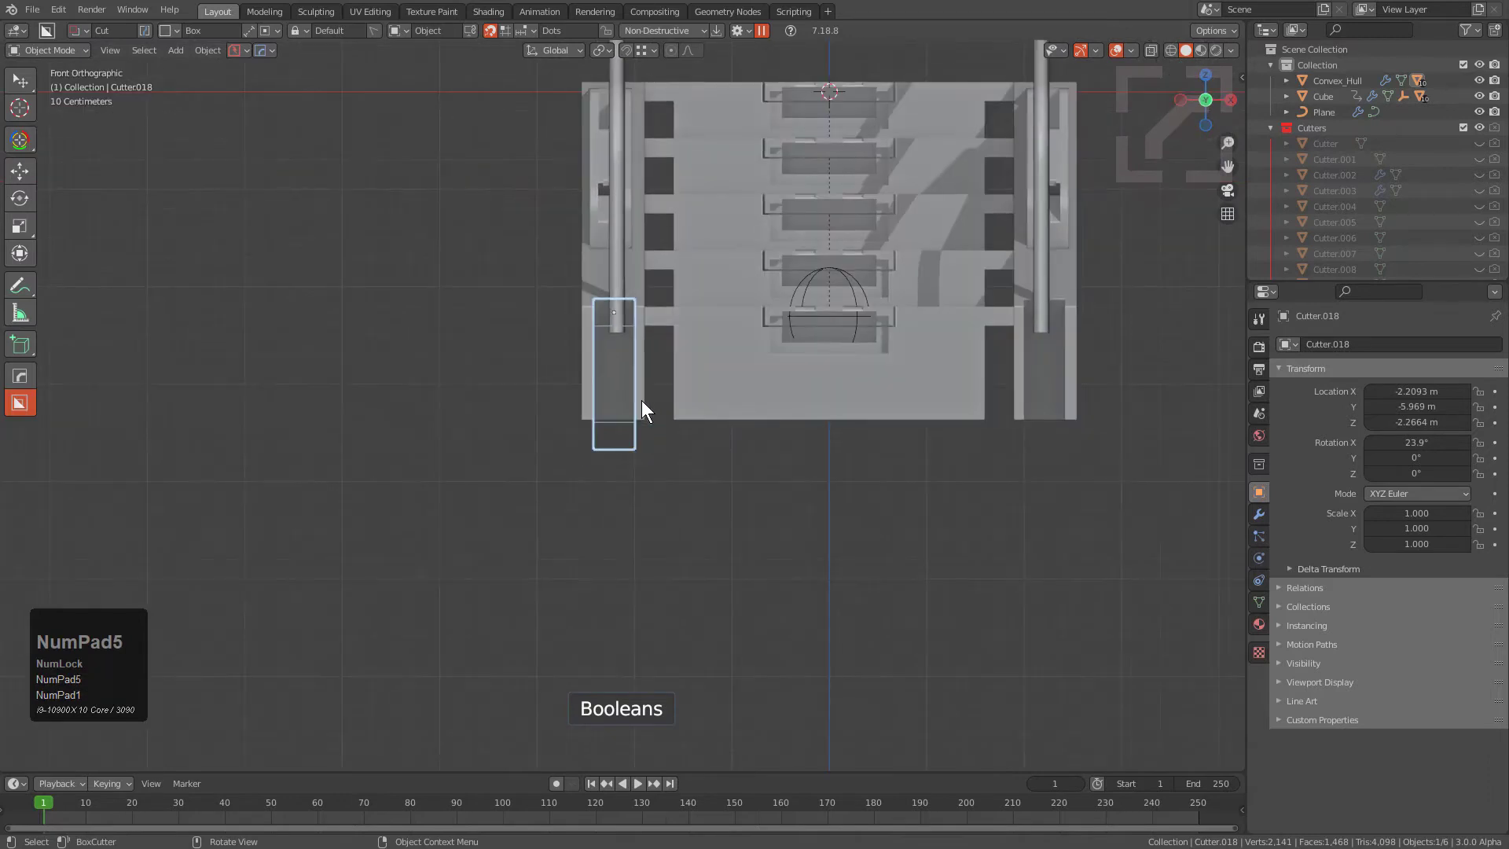
{"action": "left_click_drag", "start_coordinate": [713, 512], "coordinate": [512, 349]}
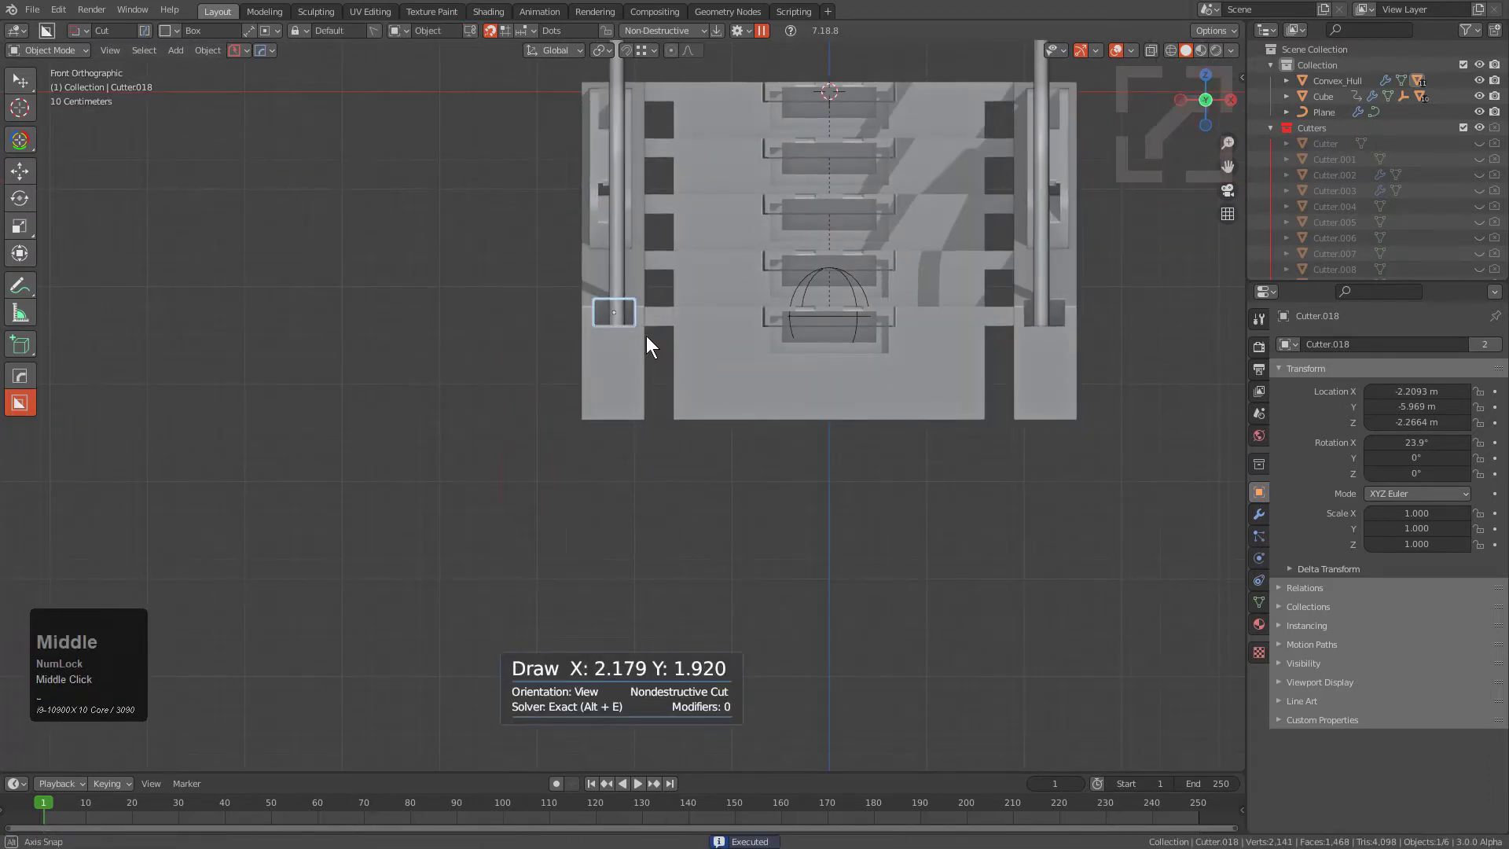
Step: Cut a wedge notch about 0.157 deep into the front edge of the side wall's recess beneath the railing foot
{"action": "middle_click_drag", "start_coordinate": [647, 337], "coordinate": [521, 430]}
{"action": "scroll", "coordinate": [666, 390], "scroll_direction": "up", "scroll_amount": 4}
{"action": "left_click", "coordinate": [583, 379]}
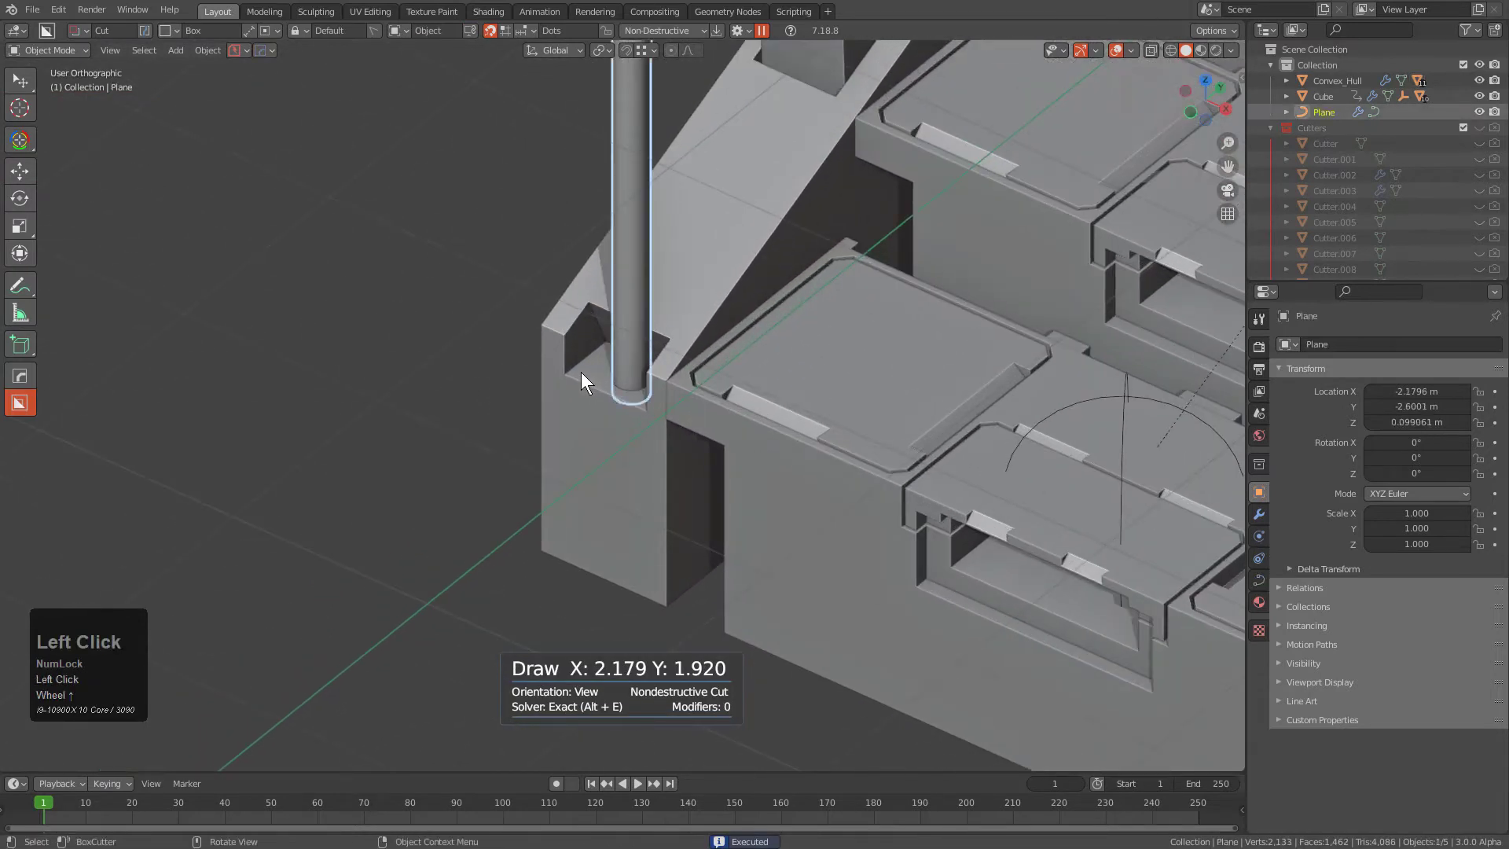
{"action": "left_click", "coordinate": [582, 371]}
{"action": "mouse_move", "coordinate": [583, 368]}
{"action": "left_mouse_down"}
{"action": "mouse_move", "coordinate": [628, 417]}
{"action": "mouse_move", "coordinate": [621, 440]}
{"action": "left_mouse_up"}
{"action": "key", "text": "w"}
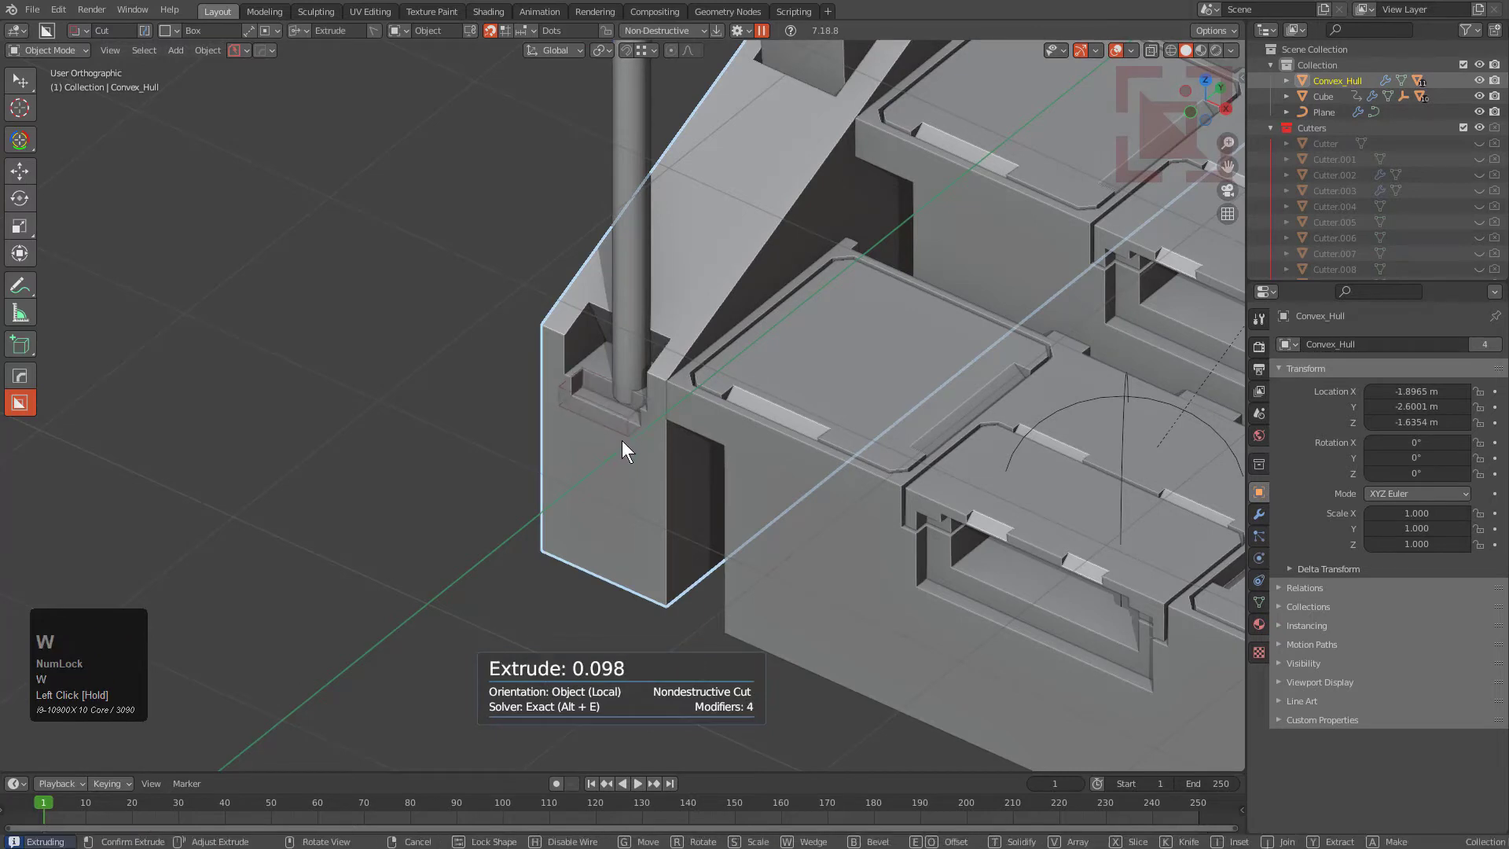
{"action": "key", "text": "w"}
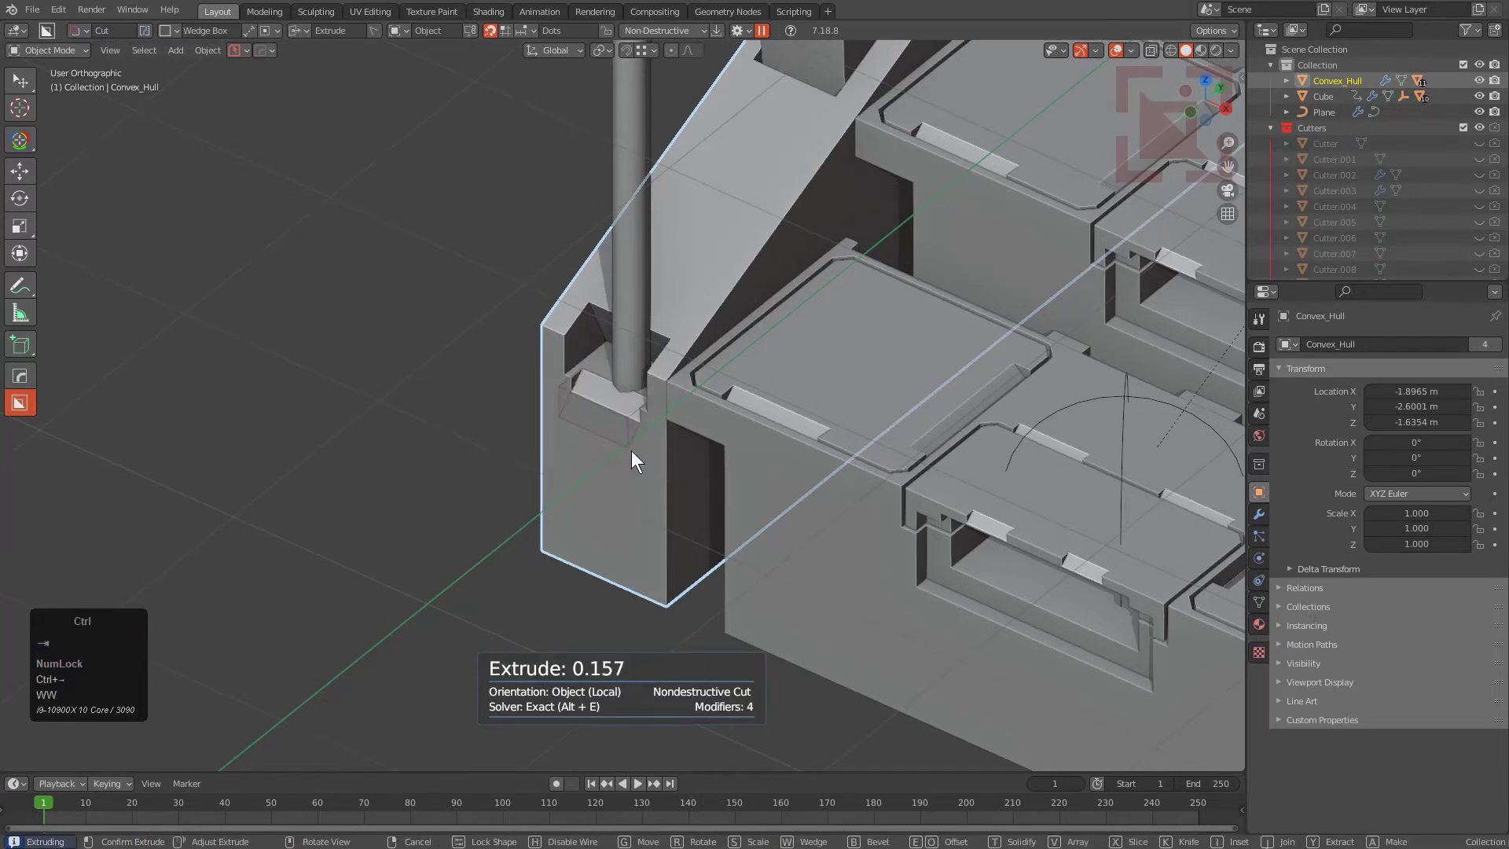
{"action": "key", "text": "g"}
{"action": "key", "text": "space"}
{"action": "key", "text": "alt+a"}
{"action": "scroll", "coordinate": [677, 409], "scroll_direction": "down", "scroll_amount": 1}
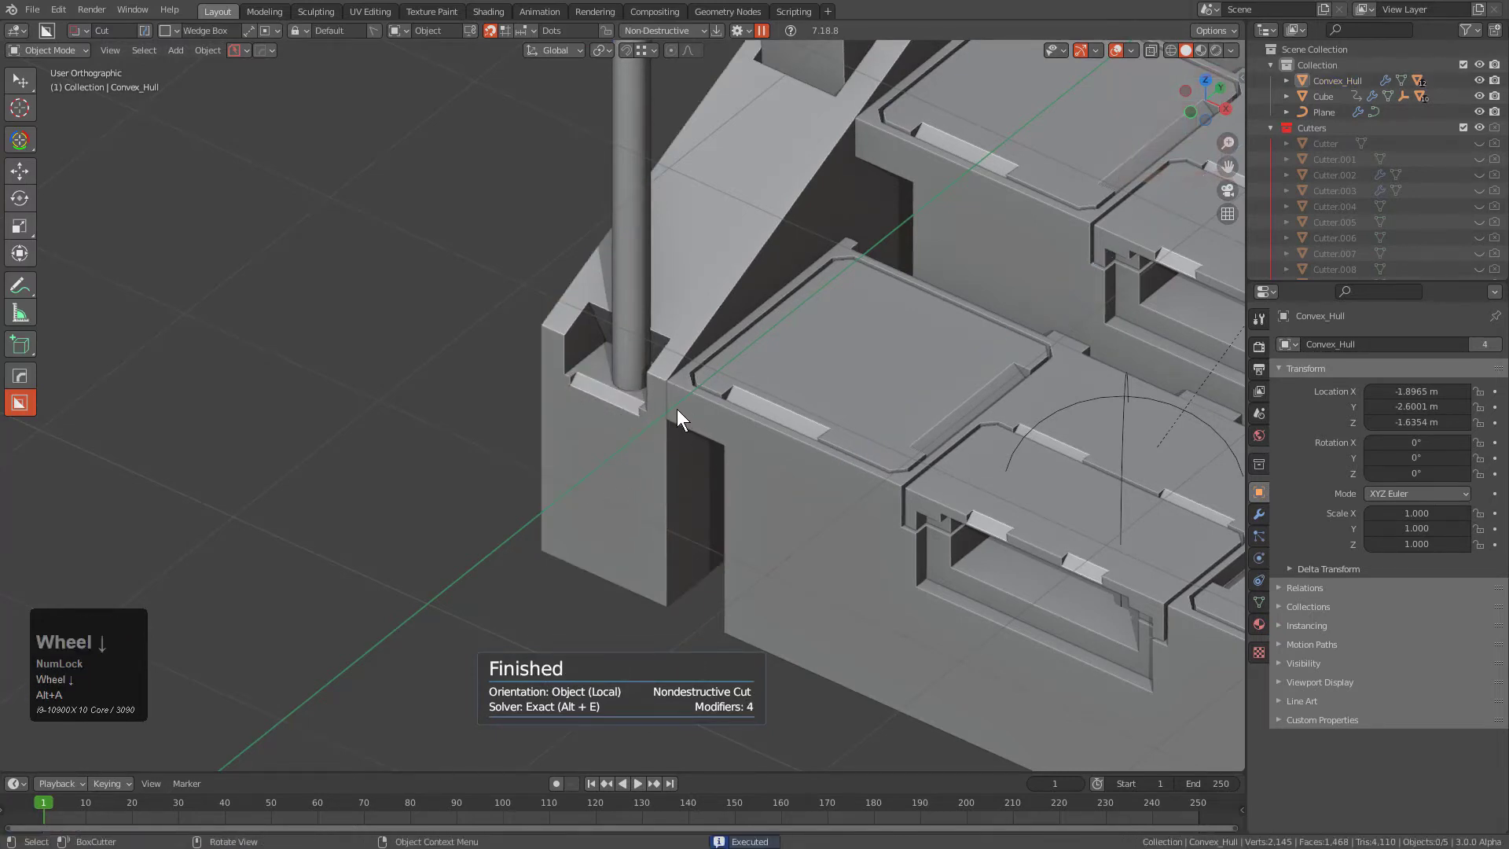
Step: Reveal all hidden objects in the scene, including the boolean cutters, and clear the selection
{"action": "scroll", "coordinate": [677, 409], "scroll_direction": "down", "scroll_amount": 4}
{"action": "middle_click_drag", "start_coordinate": [676, 408], "coordinate": [715, 413], "text": "shift"}
{"action": "scroll", "coordinate": [630, 441], "scroll_direction": "down", "scroll_amount": 3}
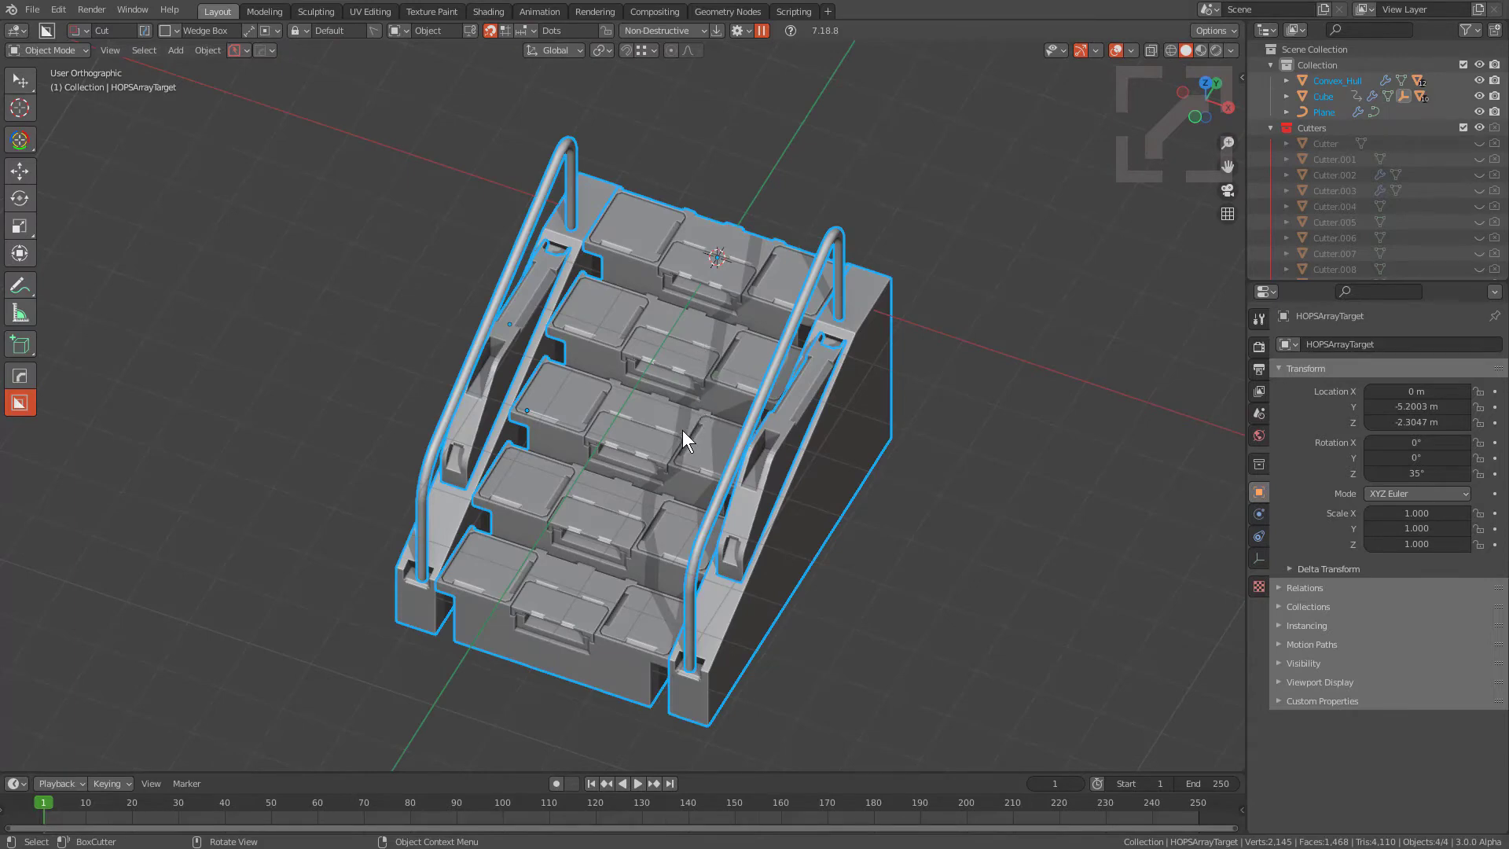
{"action": "middle_click_drag", "start_coordinate": [683, 431], "coordinate": [715, 425]}
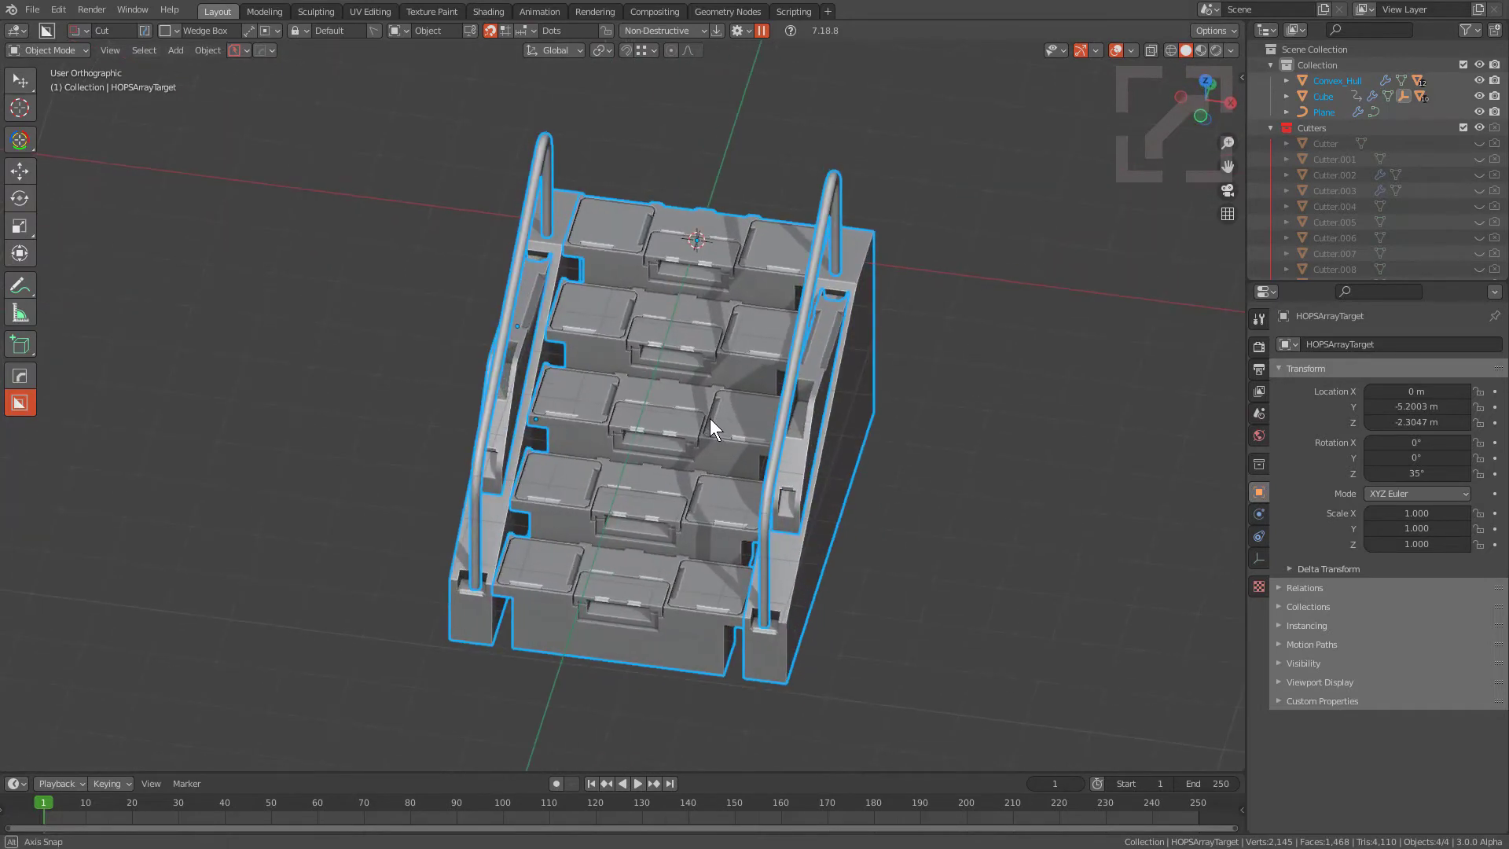
{"action": "key", "text": "alt+a"}
{"action": "key", "text": "a"}
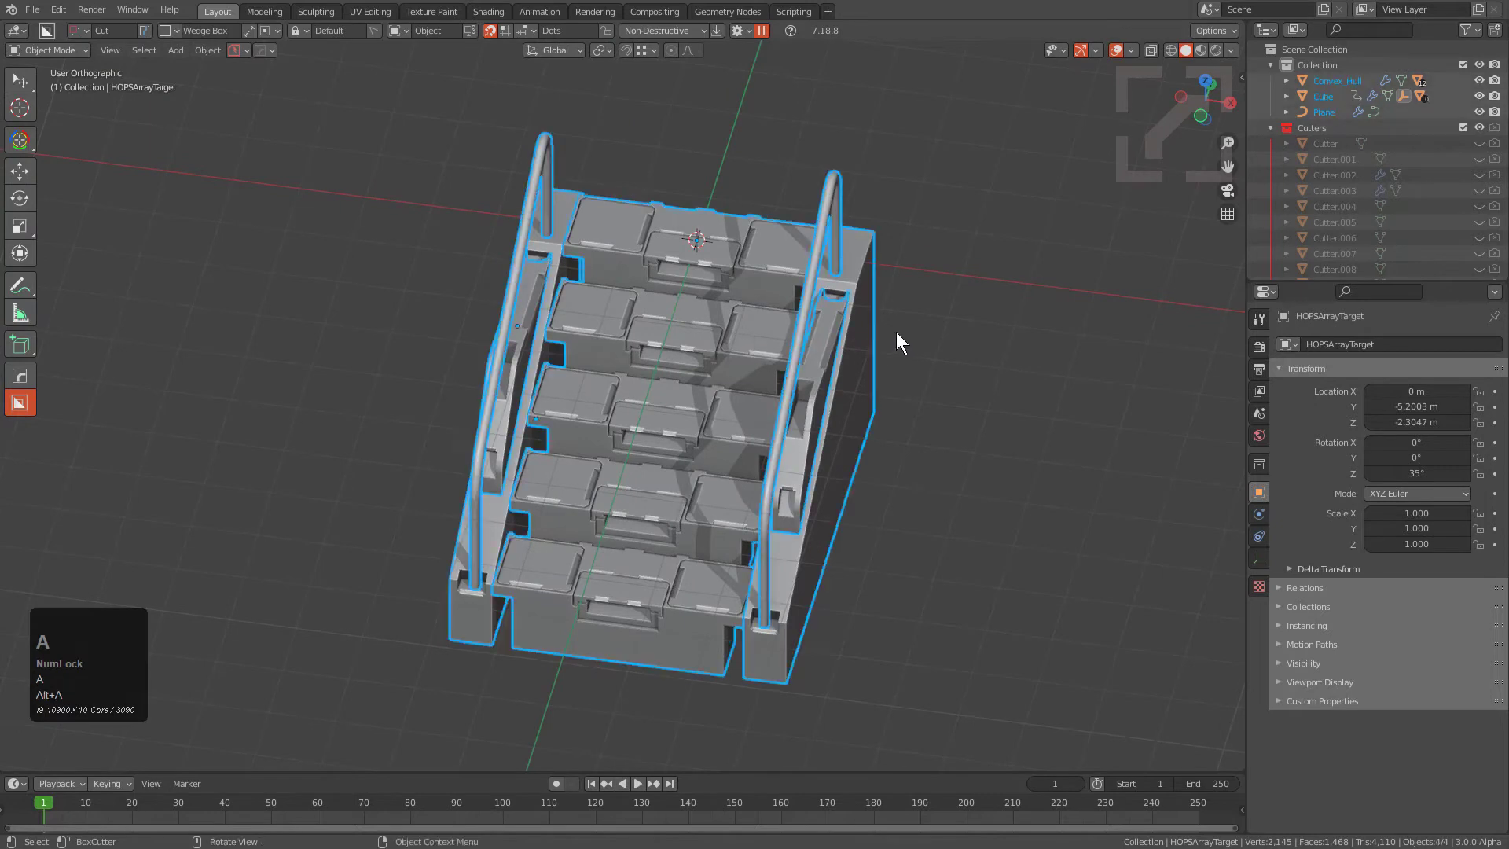
{"action": "key", "text": "alt+h"}
{"action": "key", "text": "alt+a"}
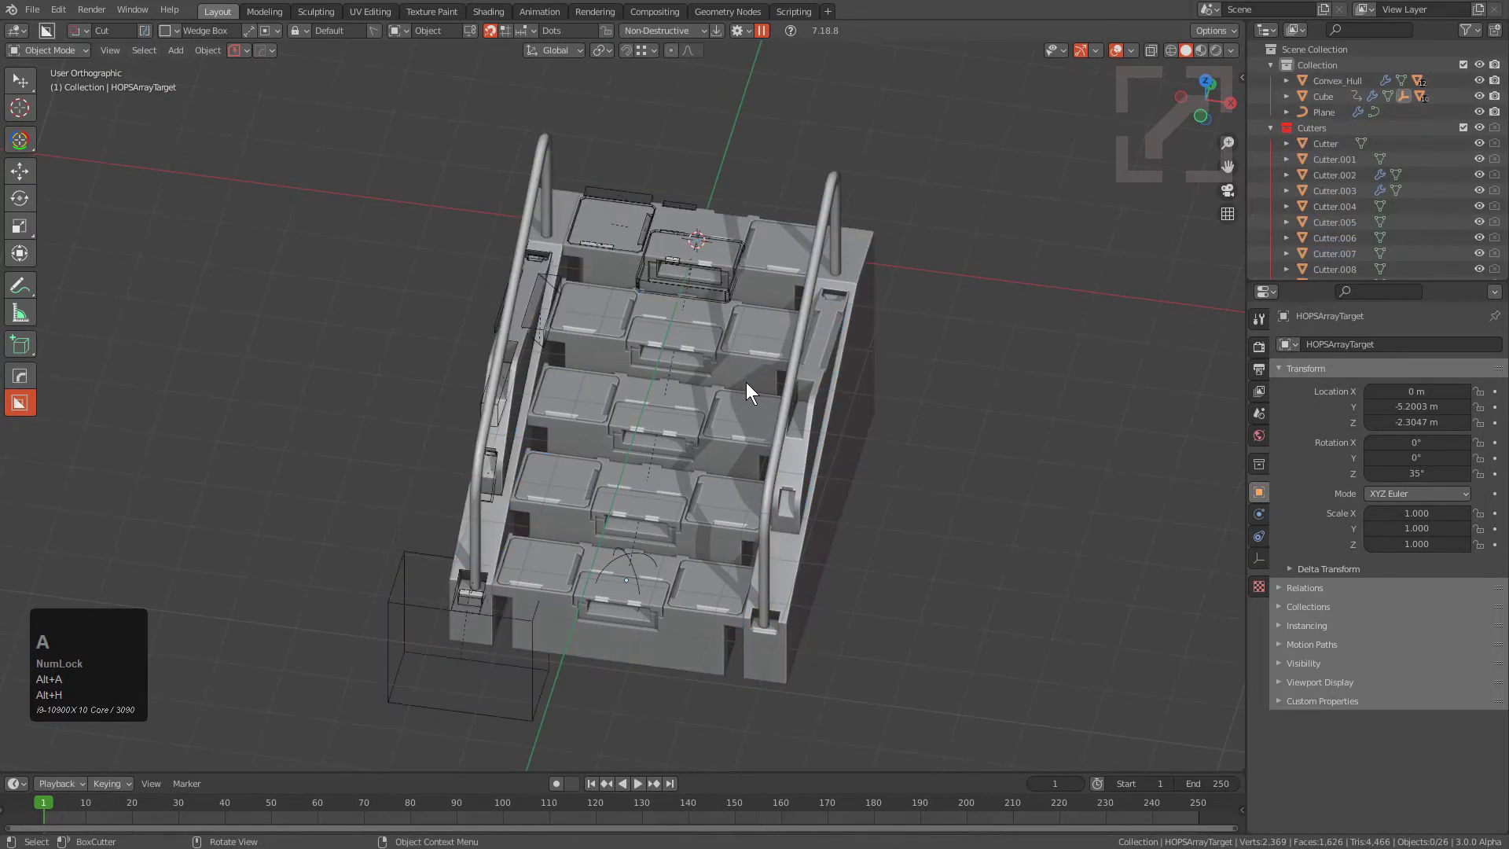
Step: Hide the Cutters collection and select the whole staircase with the stair treads as the active object
{"action": "middle_click_drag", "start_coordinate": [747, 382], "coordinate": [770, 512]}
{"action": "key", "text": "a"}
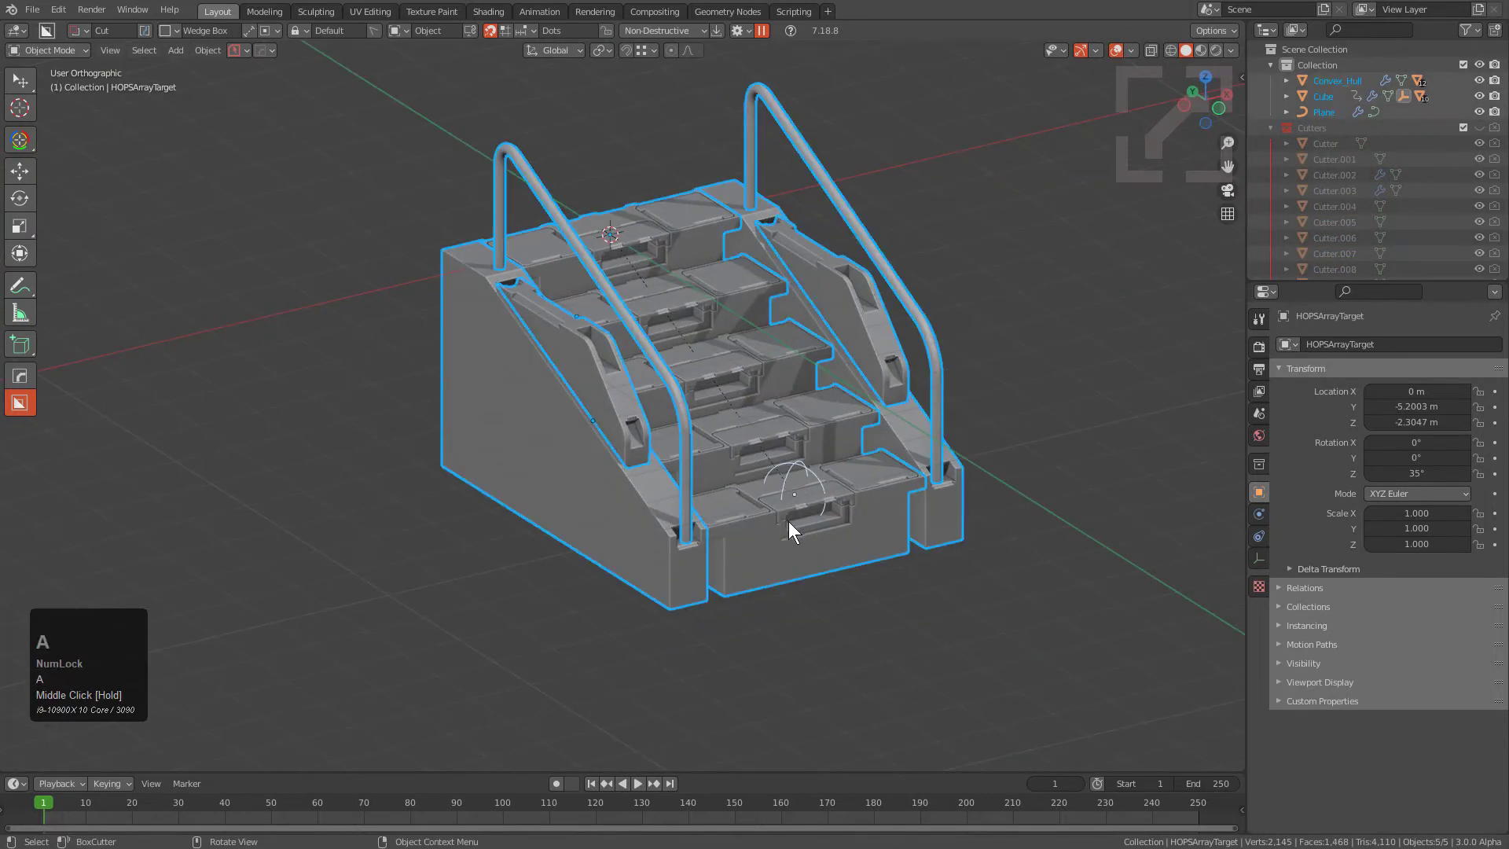
{"action": "left_click", "coordinate": [689, 220], "text": "shift"}
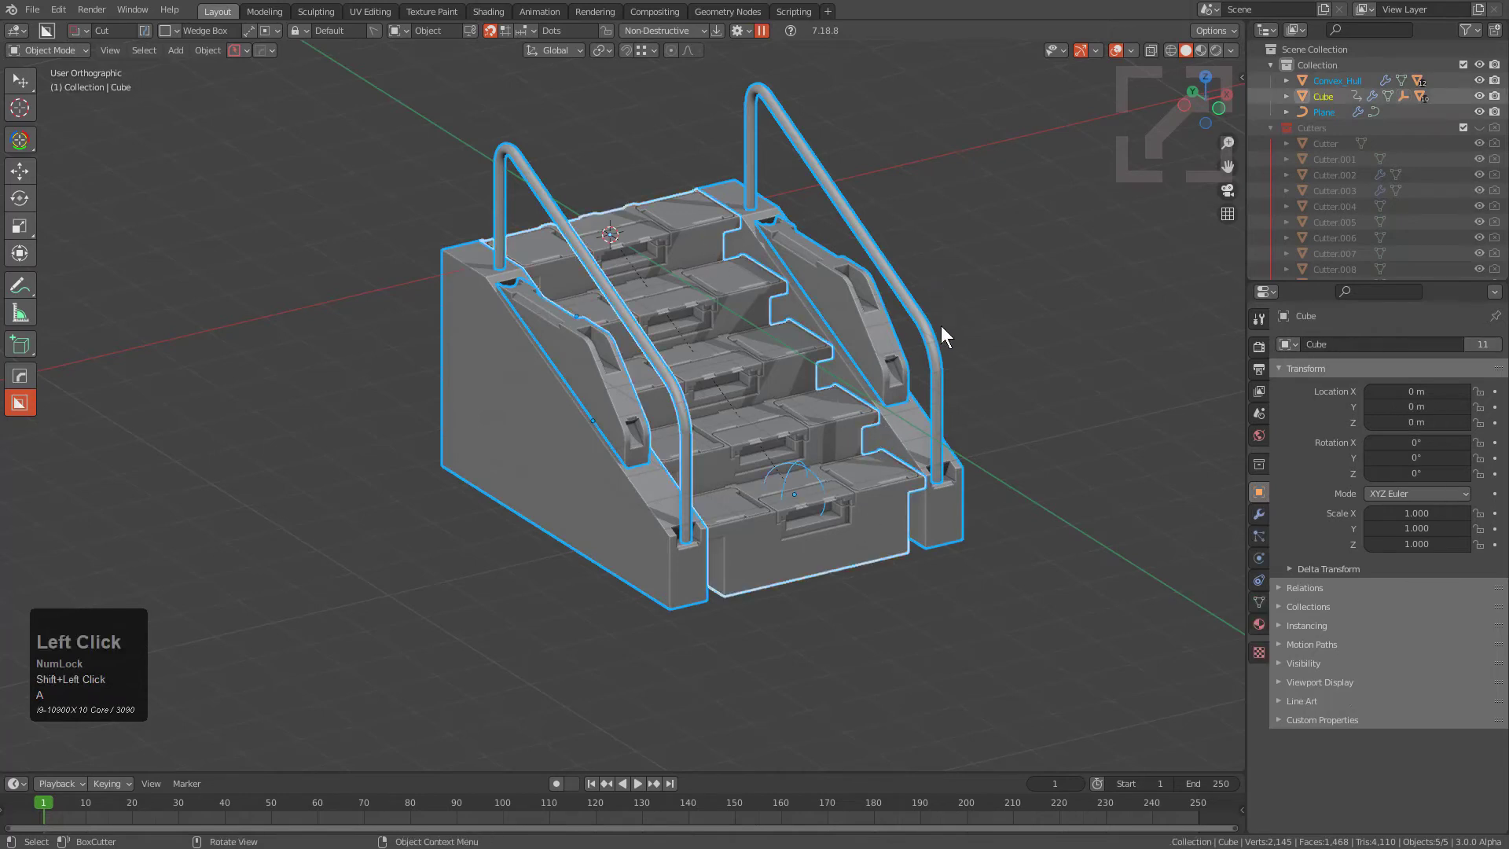
{"action": "key", "text": "q"}
{"action": "mouse_move", "coordinate": [893, 459]}
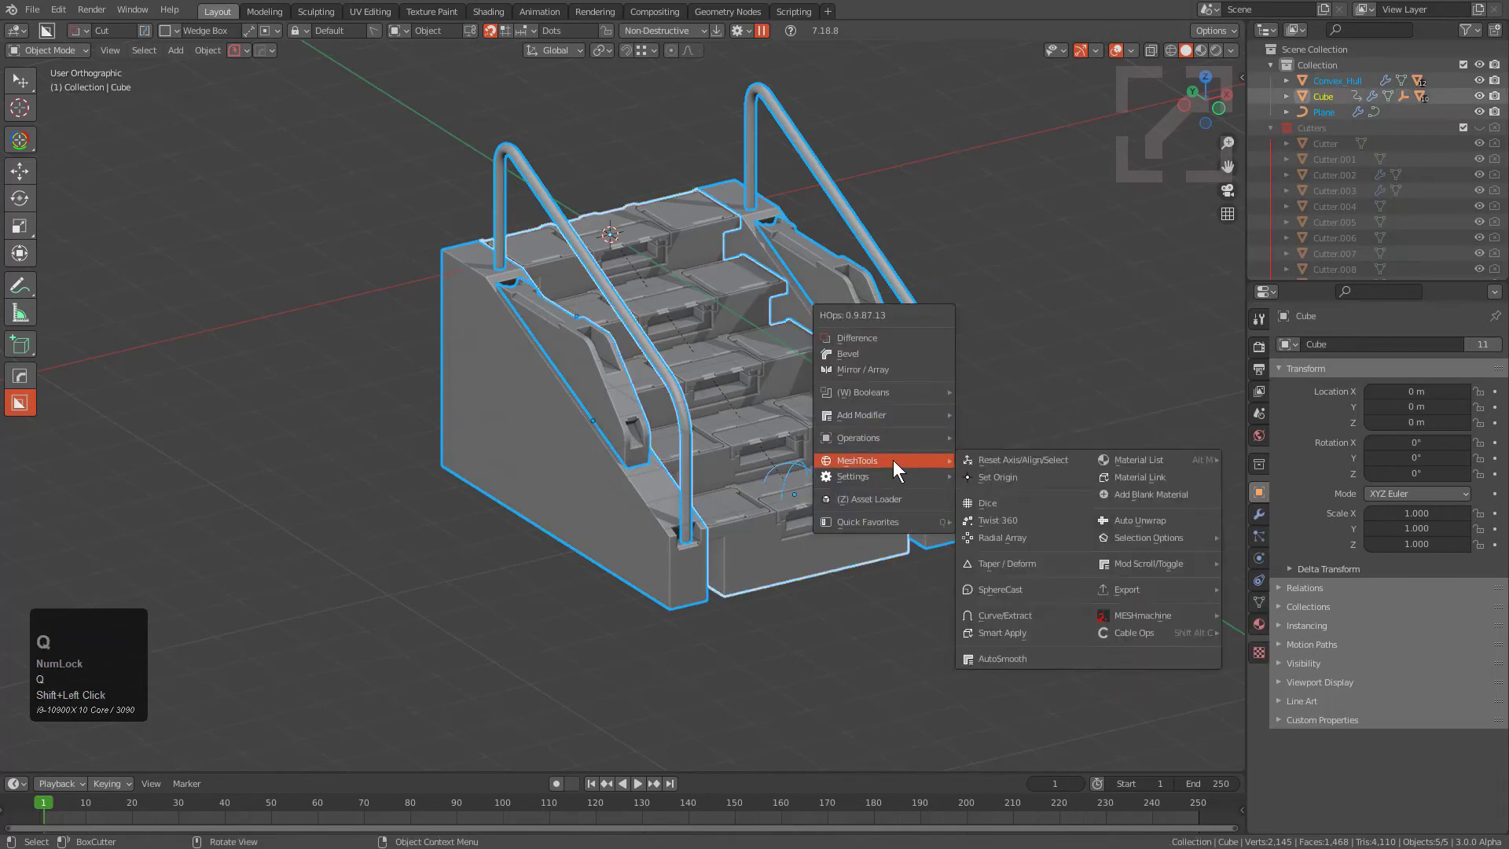
{"action": "left_click", "coordinate": [1046, 503]}
{"action": "scroll", "coordinate": [1045, 503], "scroll_direction": "up", "scroll_amount": 1}
{"action": "middle_click_drag", "start_coordinate": [1046, 503], "coordinate": [676, 544]}
{"action": "key", "text": "y"}
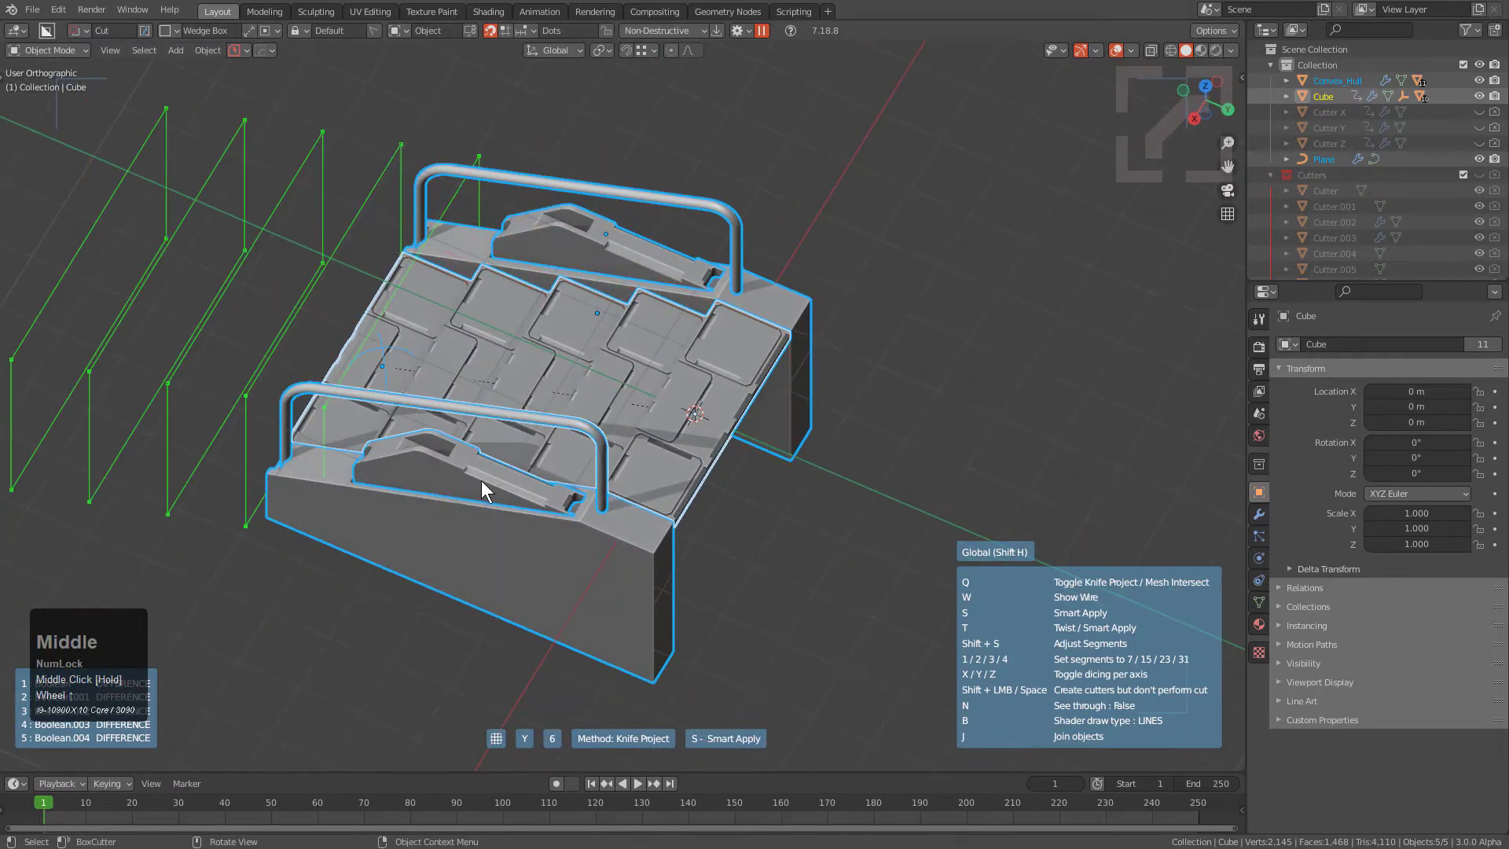
{"action": "right_click", "coordinate": [481, 482]}
{"action": "middle_click_drag", "start_coordinate": [481, 481], "coordinate": [662, 428]}
{"action": "key", "text": "q"}
{"action": "mouse_move", "coordinate": [704, 445]}
{"action": "left_click", "coordinate": [781, 482]}
{"action": "right_click", "coordinate": [662, 425]}
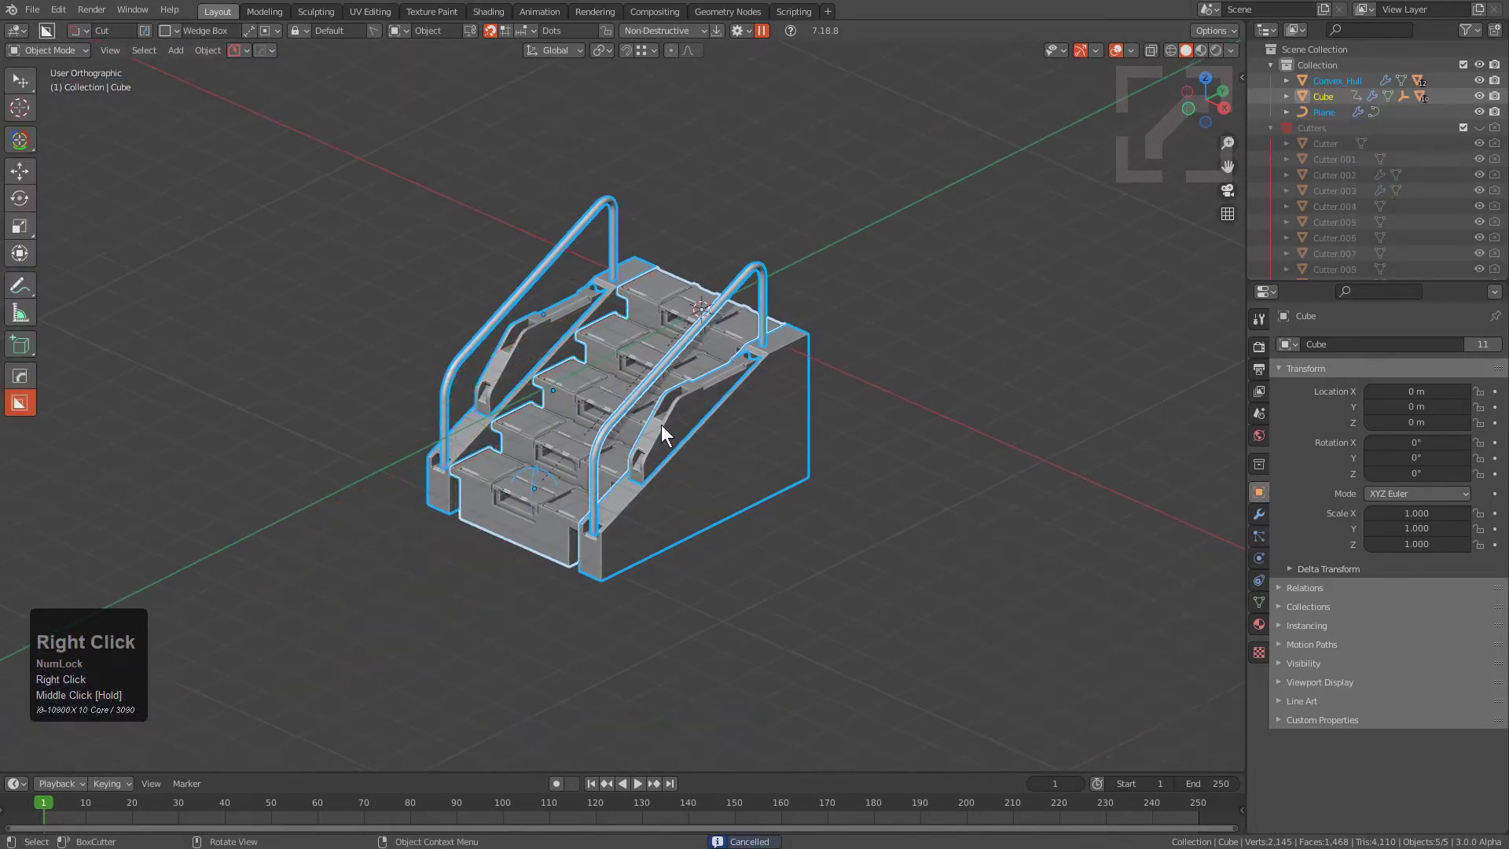
Step: Switch the Dice version from Original to V2 in the HardOps helper's dice options
{"action": "key", "text": "ctrl+grave"}
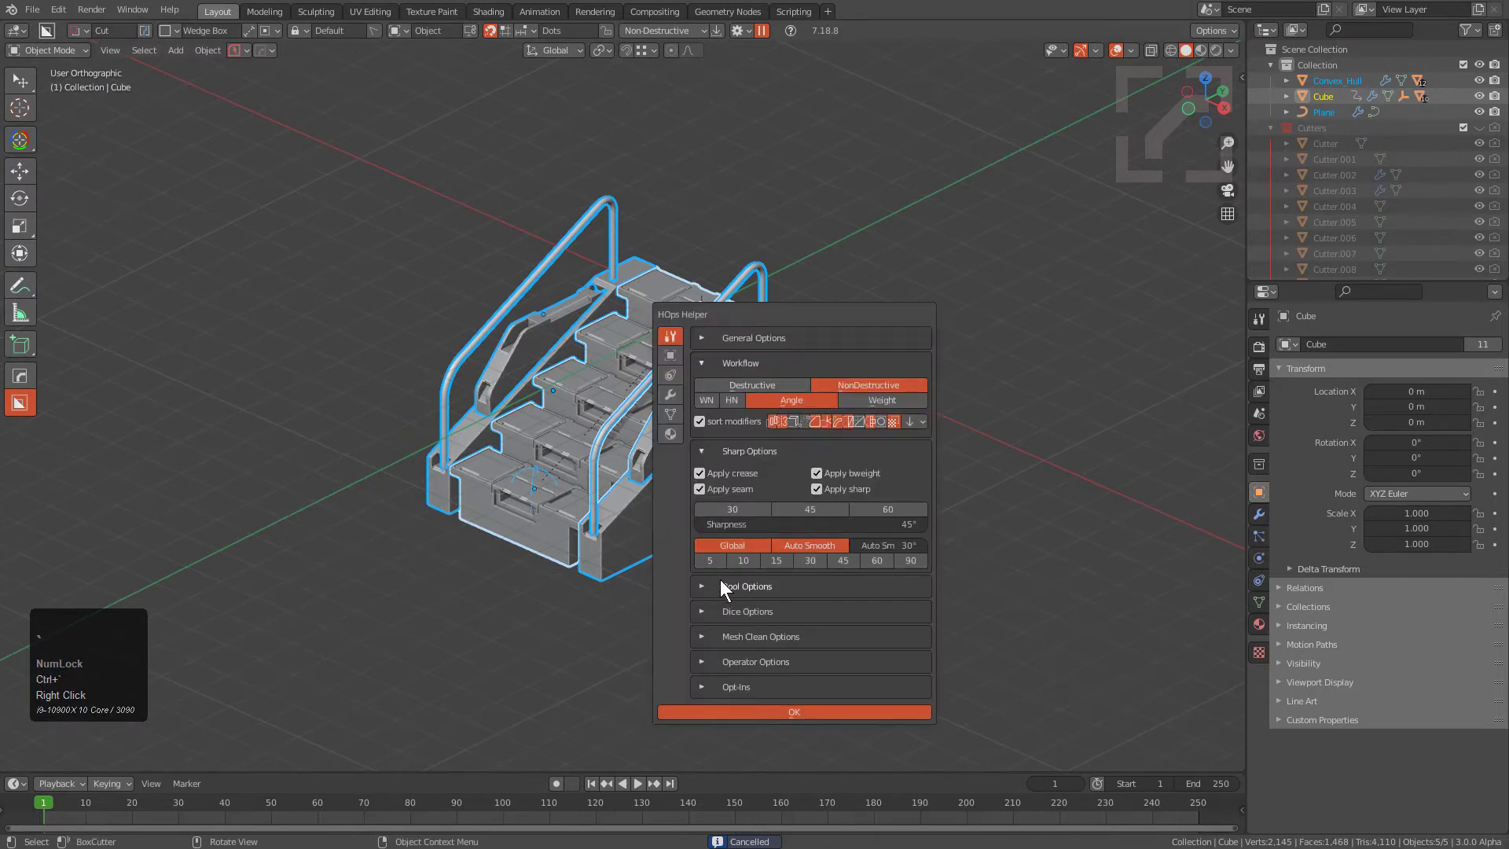
{"action": "left_click", "coordinate": [710, 611]}
{"action": "left_click", "coordinate": [797, 605]}
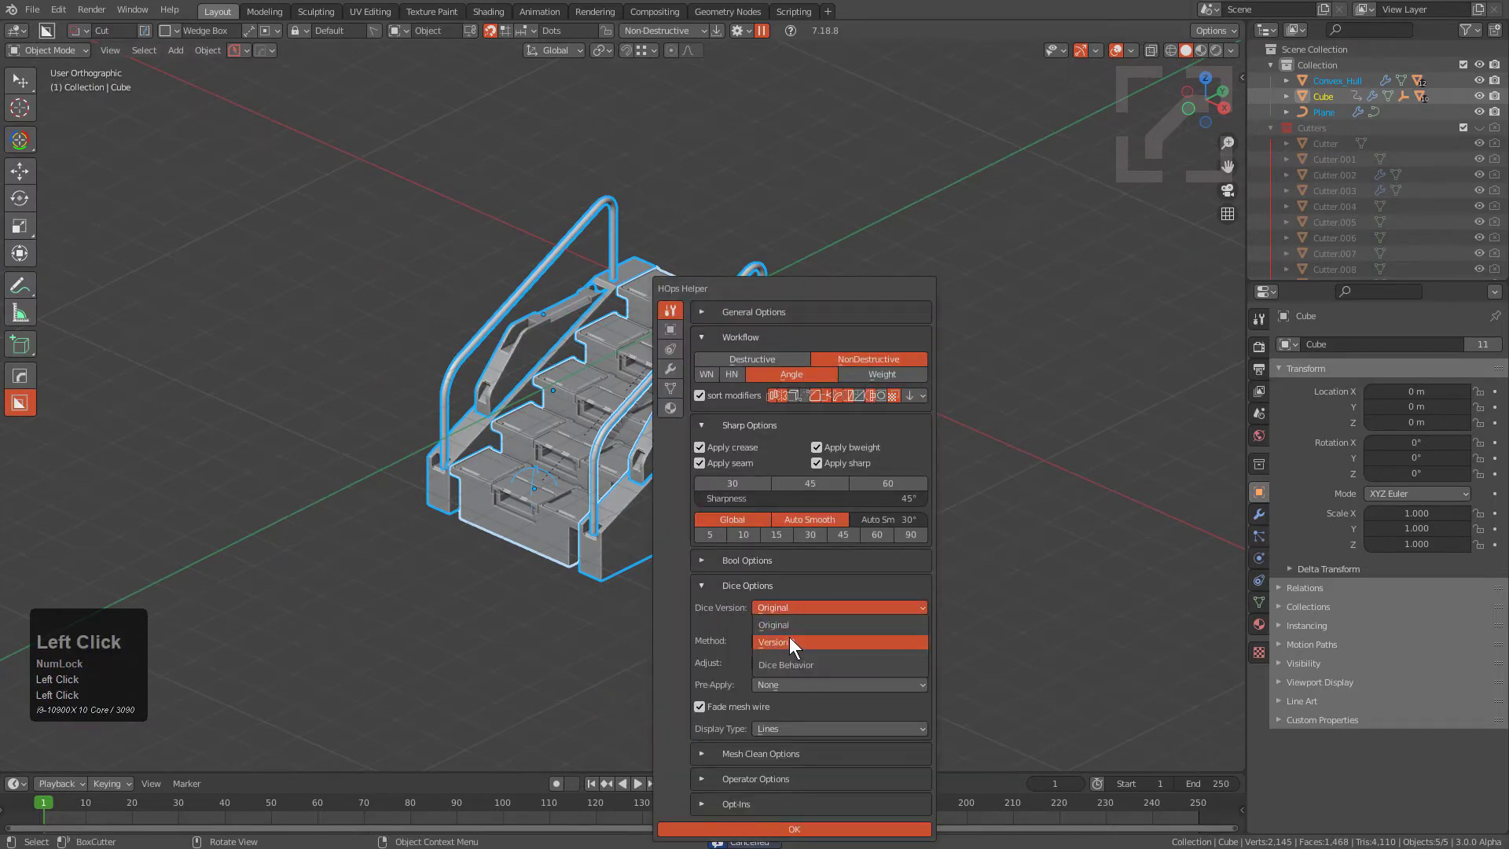
{"action": "left_click", "coordinate": [789, 636]}
{"action": "middle_click", "coordinate": [494, 378]}
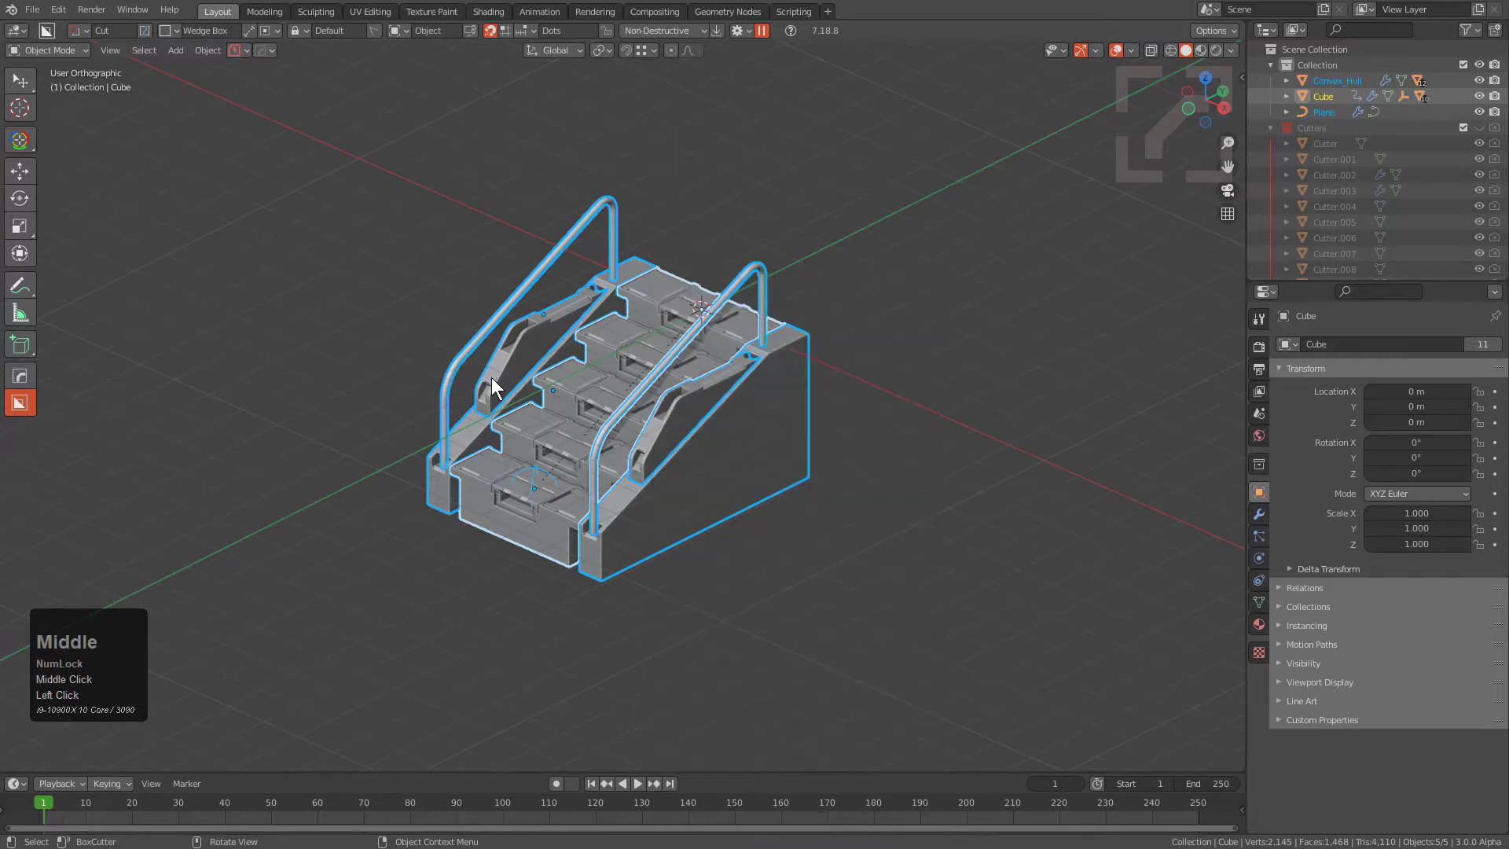
Step: Dice the selected staircase with Dice V2 along X at 13 segments, using Knife and Smart Apply, and exit to Twist 360
{"action": "middle_click_drag", "start_coordinate": [604, 410], "coordinate": [639, 429]}
{"action": "key", "text": "q"}
{"action": "mouse_move", "coordinate": [639, 429]}
{"action": "left_click", "coordinate": [724, 470]}
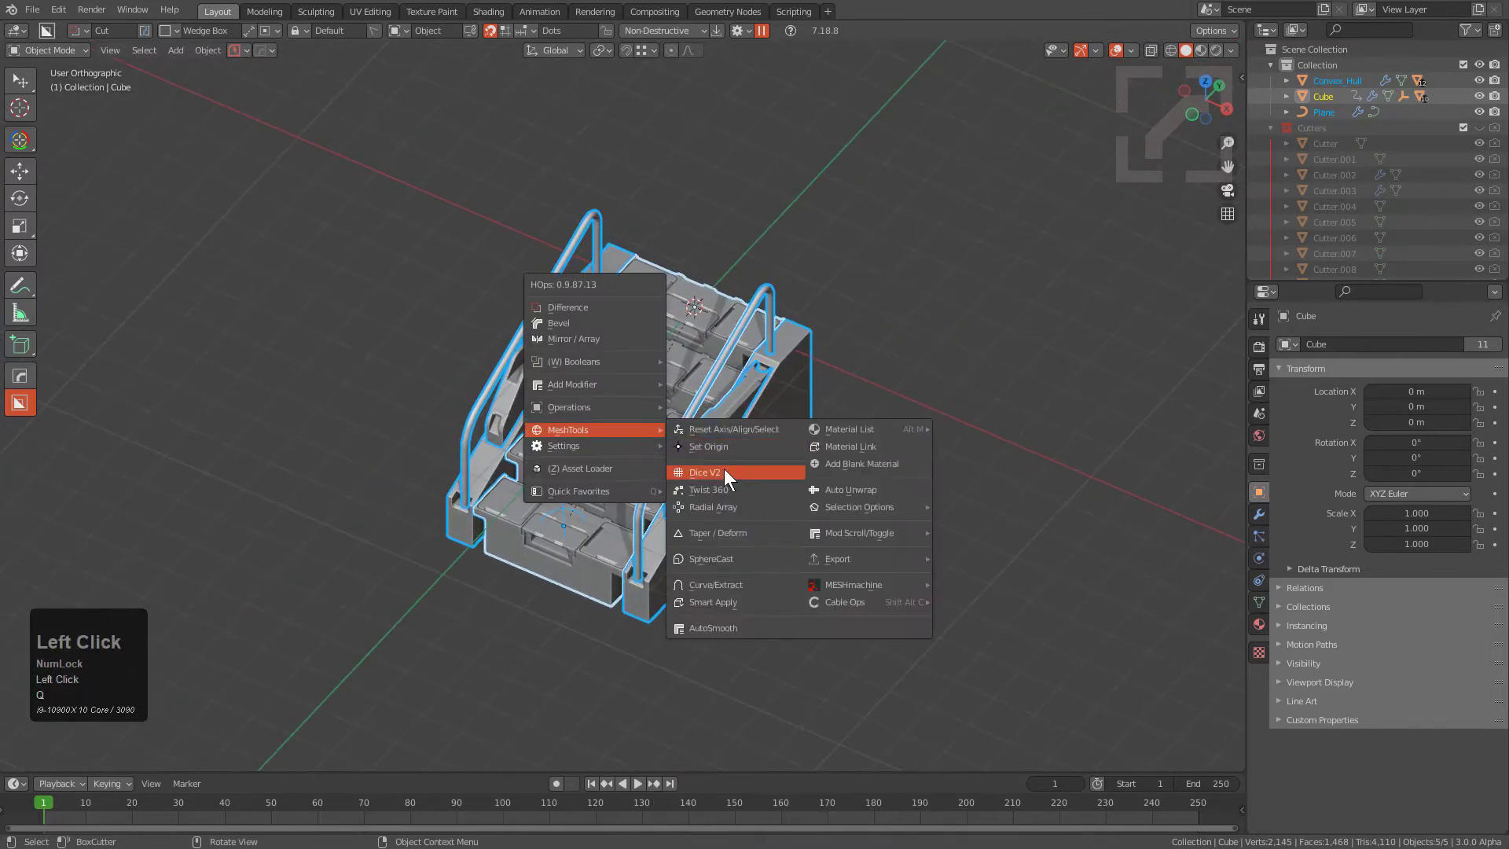
{"action": "middle_click_drag", "start_coordinate": [725, 473], "coordinate": [834, 464]}
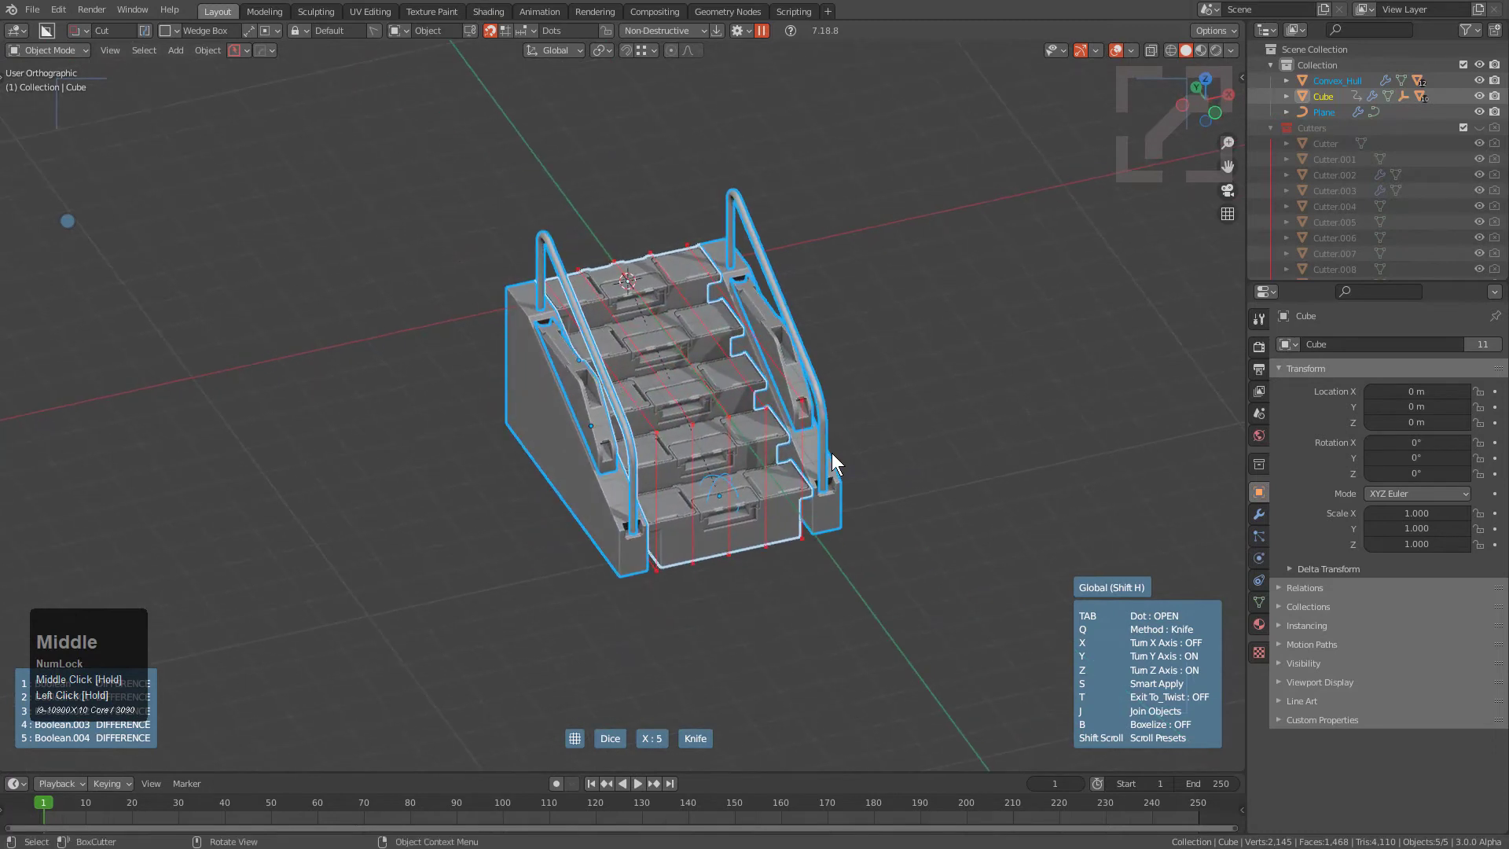
{"action": "key", "text": "s"}
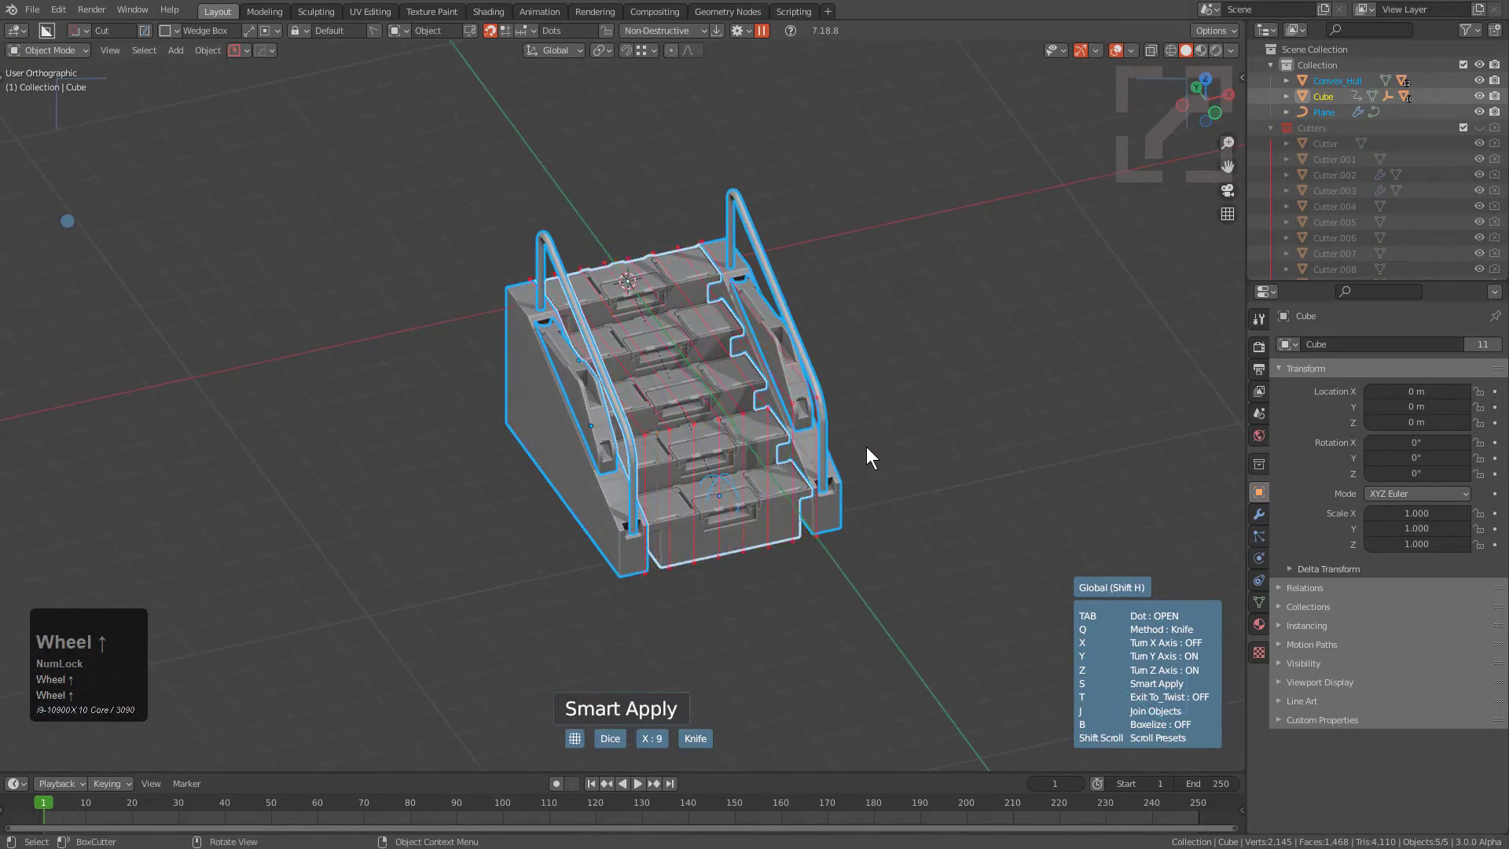
{"action": "scroll", "coordinate": [866, 446], "scroll_direction": "up", "scroll_amount": 6}
{"action": "middle_click_drag", "start_coordinate": [867, 447], "coordinate": [836, 442]}
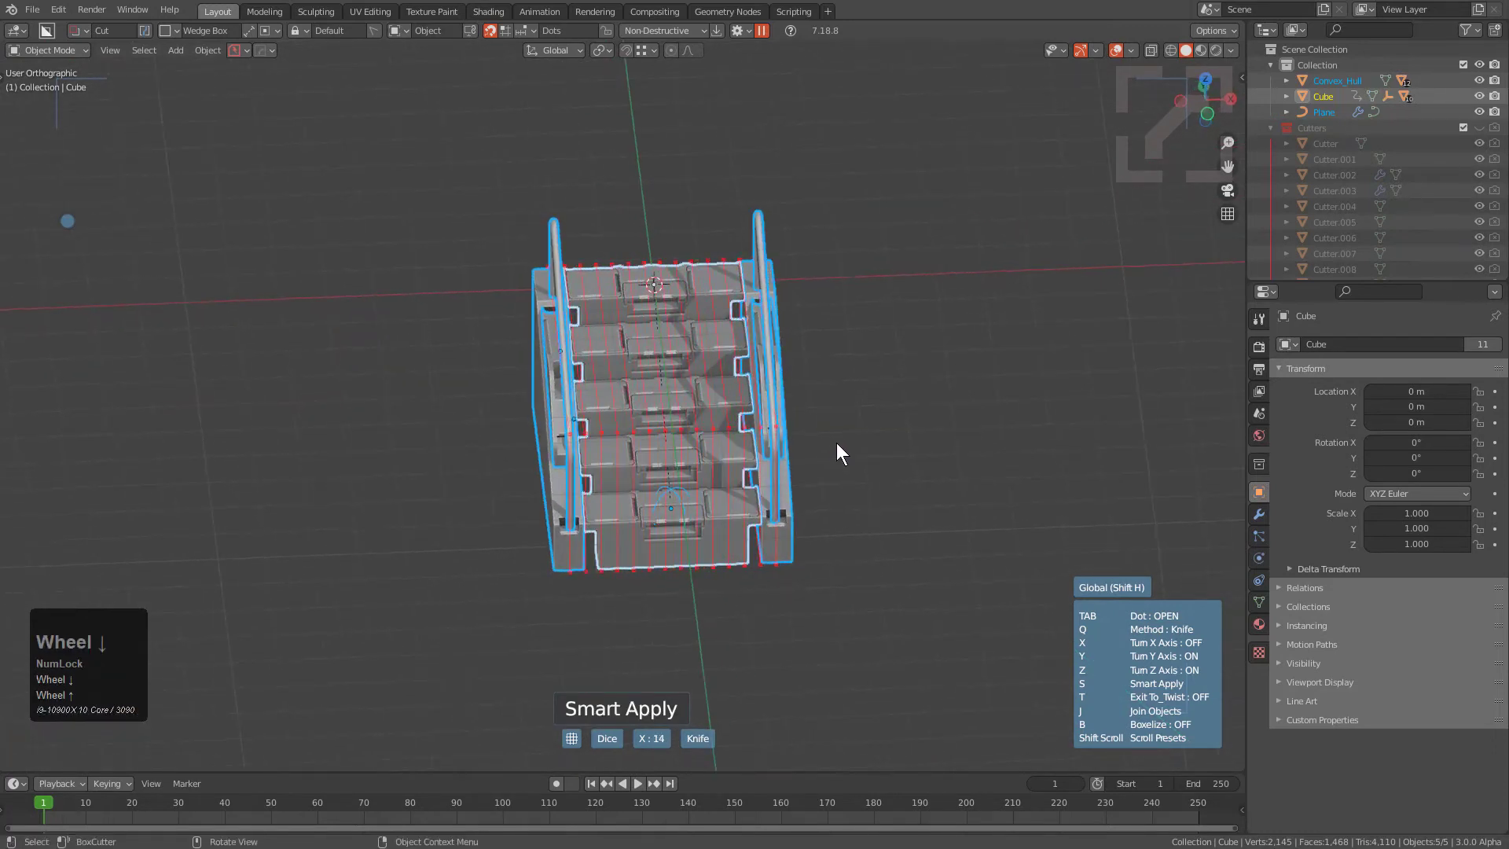
{"action": "key", "text": "t"}
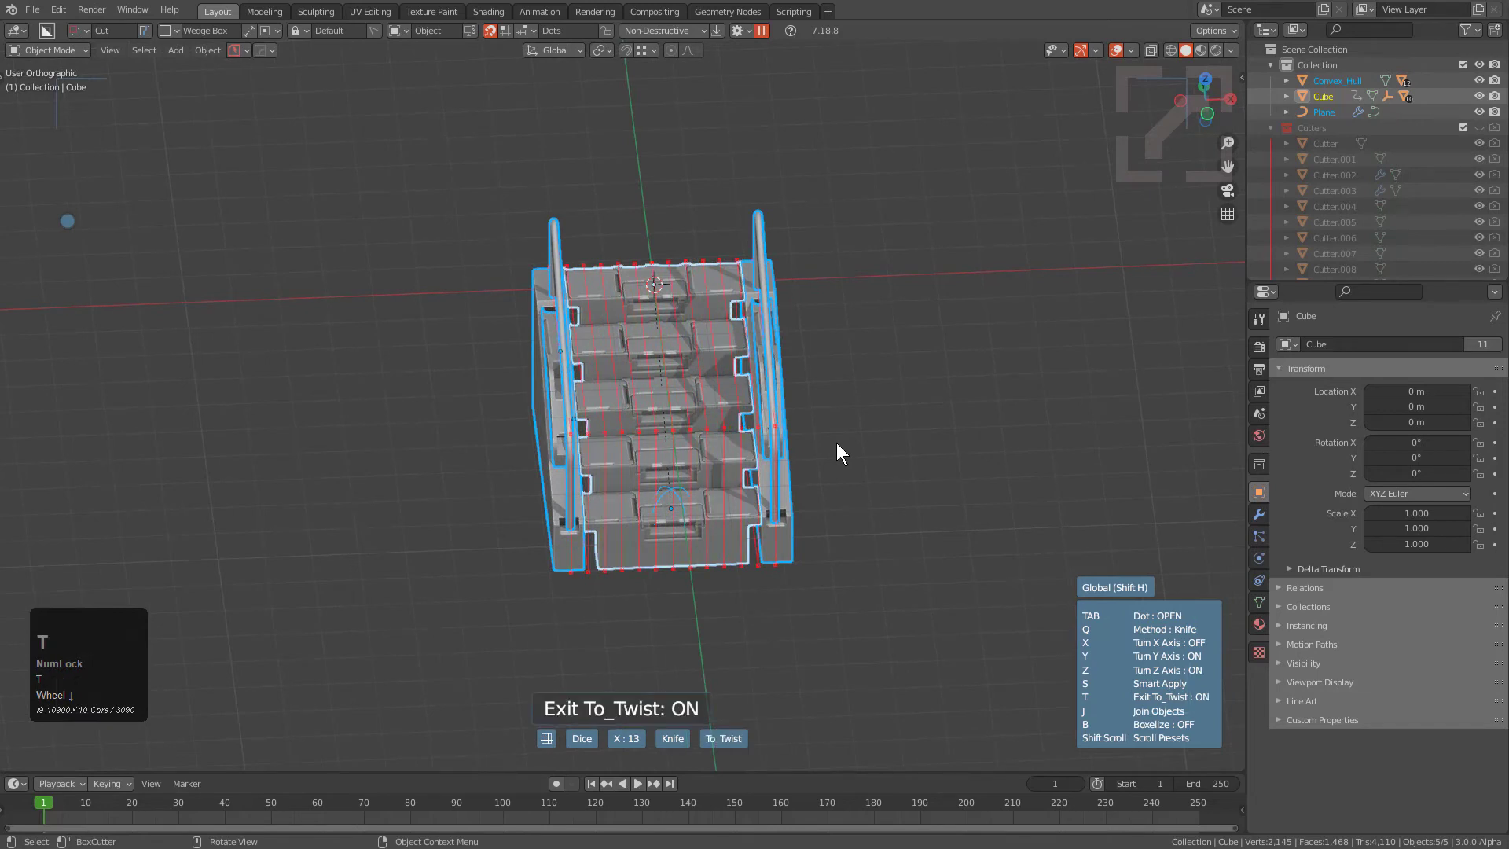
{"action": "left_click", "coordinate": [836, 443]}
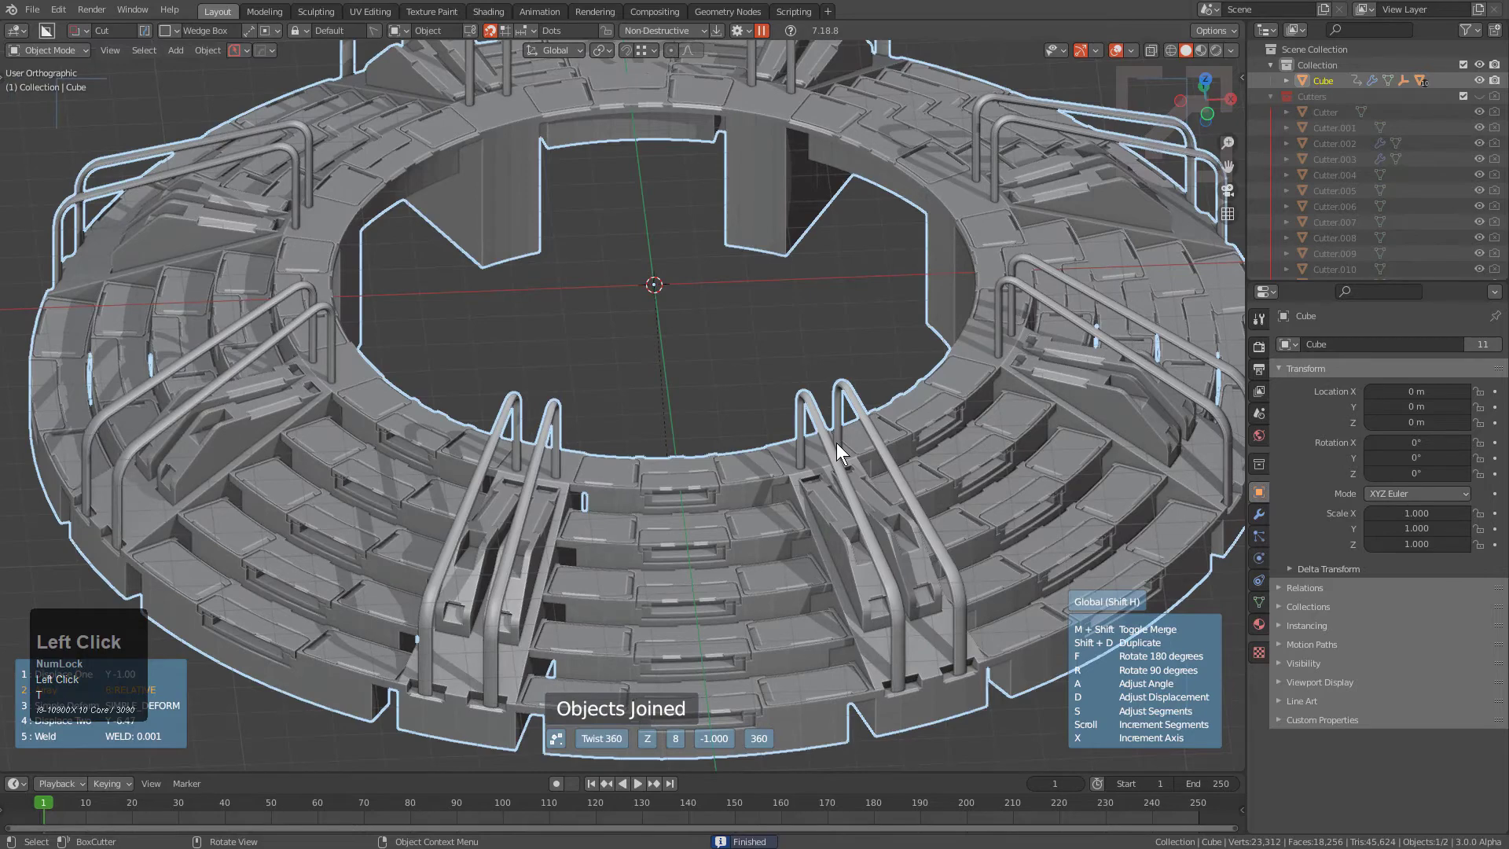
Step: Set the Twist 360 array of the staircase to 7 segments
{"action": "scroll", "coordinate": [836, 442], "scroll_direction": "down", "scroll_amount": 4}
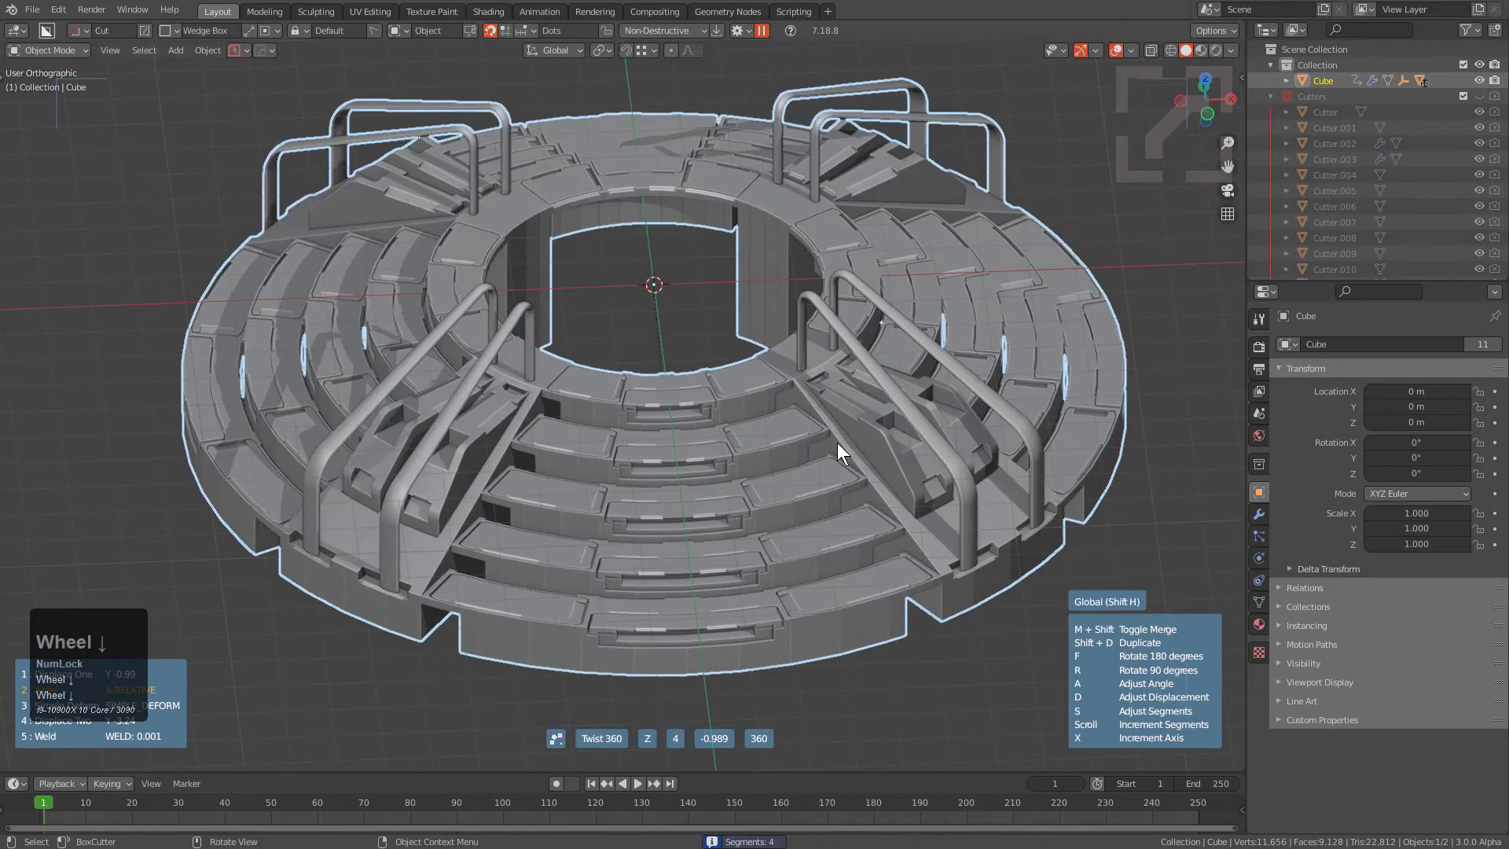
{"action": "scroll", "coordinate": [837, 441], "scroll_direction": "up", "scroll_amount": 3}
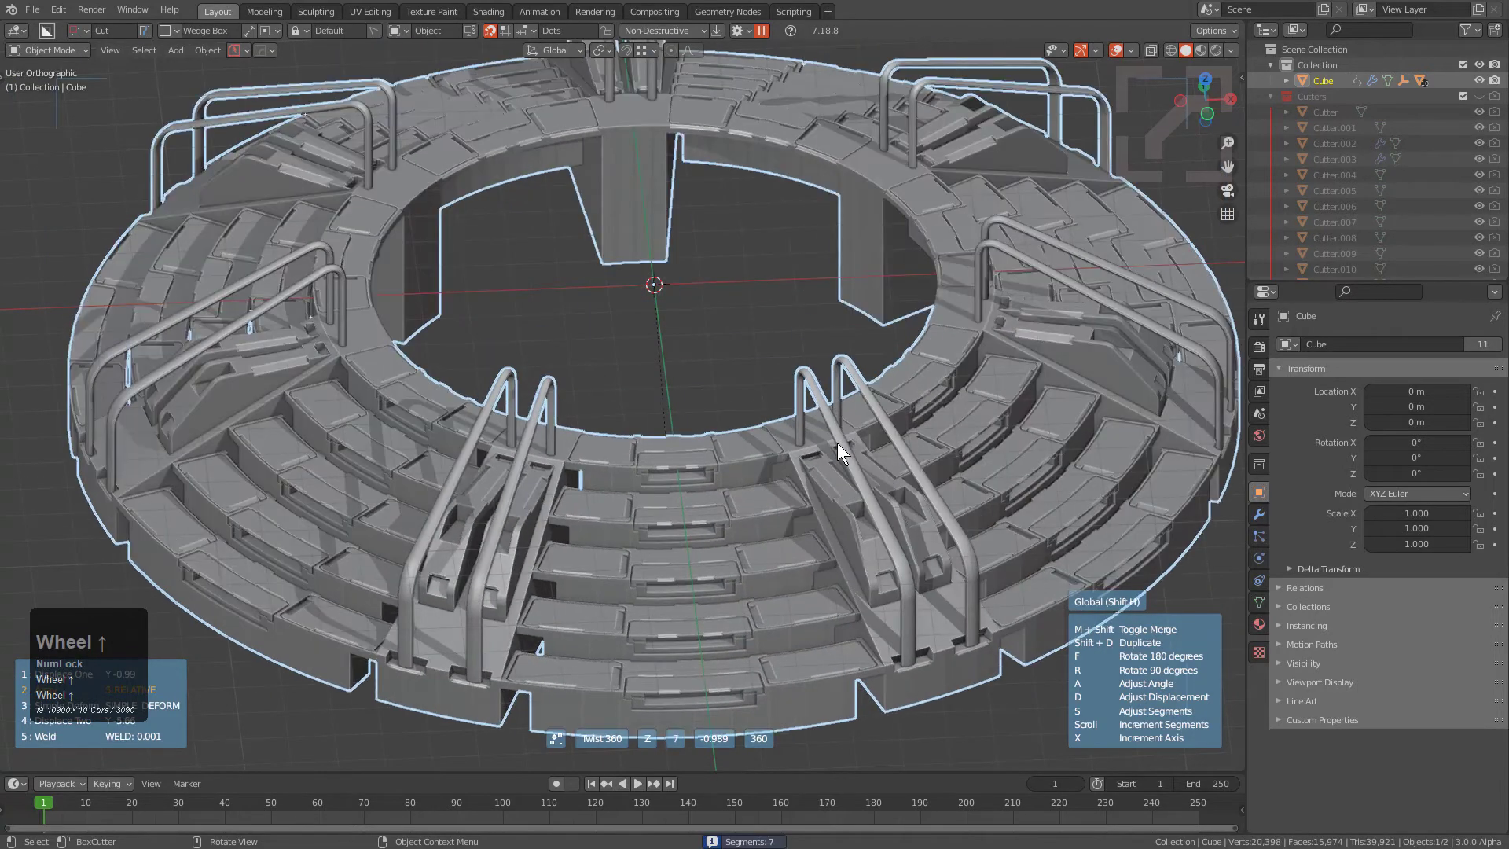
{"action": "scroll", "coordinate": [838, 441], "scroll_direction": "down", "scroll_amount": 1}
{"action": "scroll", "coordinate": [837, 442], "scroll_direction": "up", "scroll_amount": 1}
Step: Rotate the Twist 360 segments to 180 degrees and set their displacement to about -4.7
{"action": "key", "text": "r"}
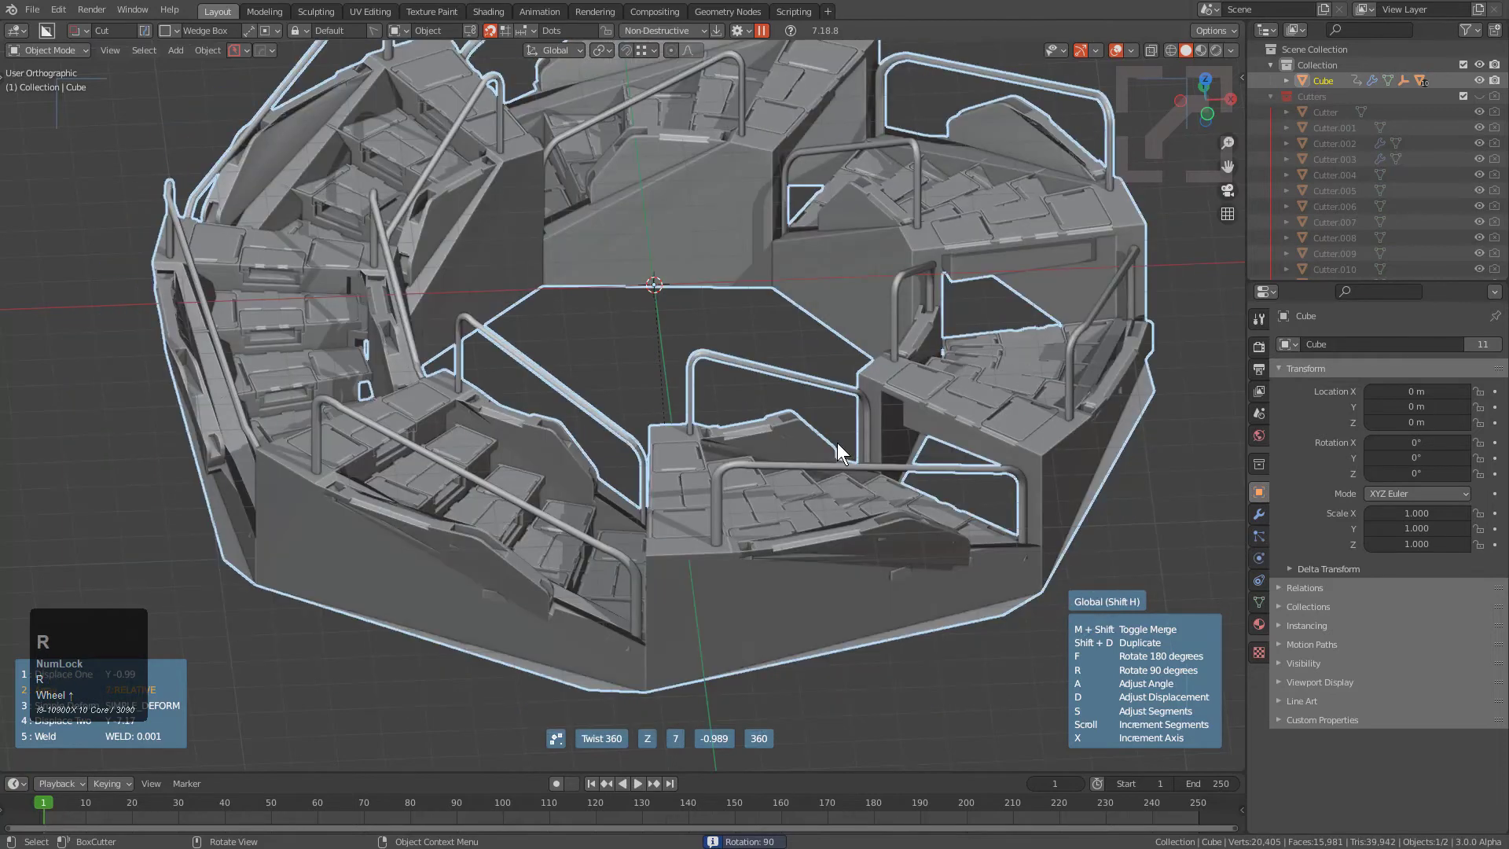
{"action": "key", "text": "r"}
{"action": "key", "text": "r"}
{"action": "key", "text": "r"}
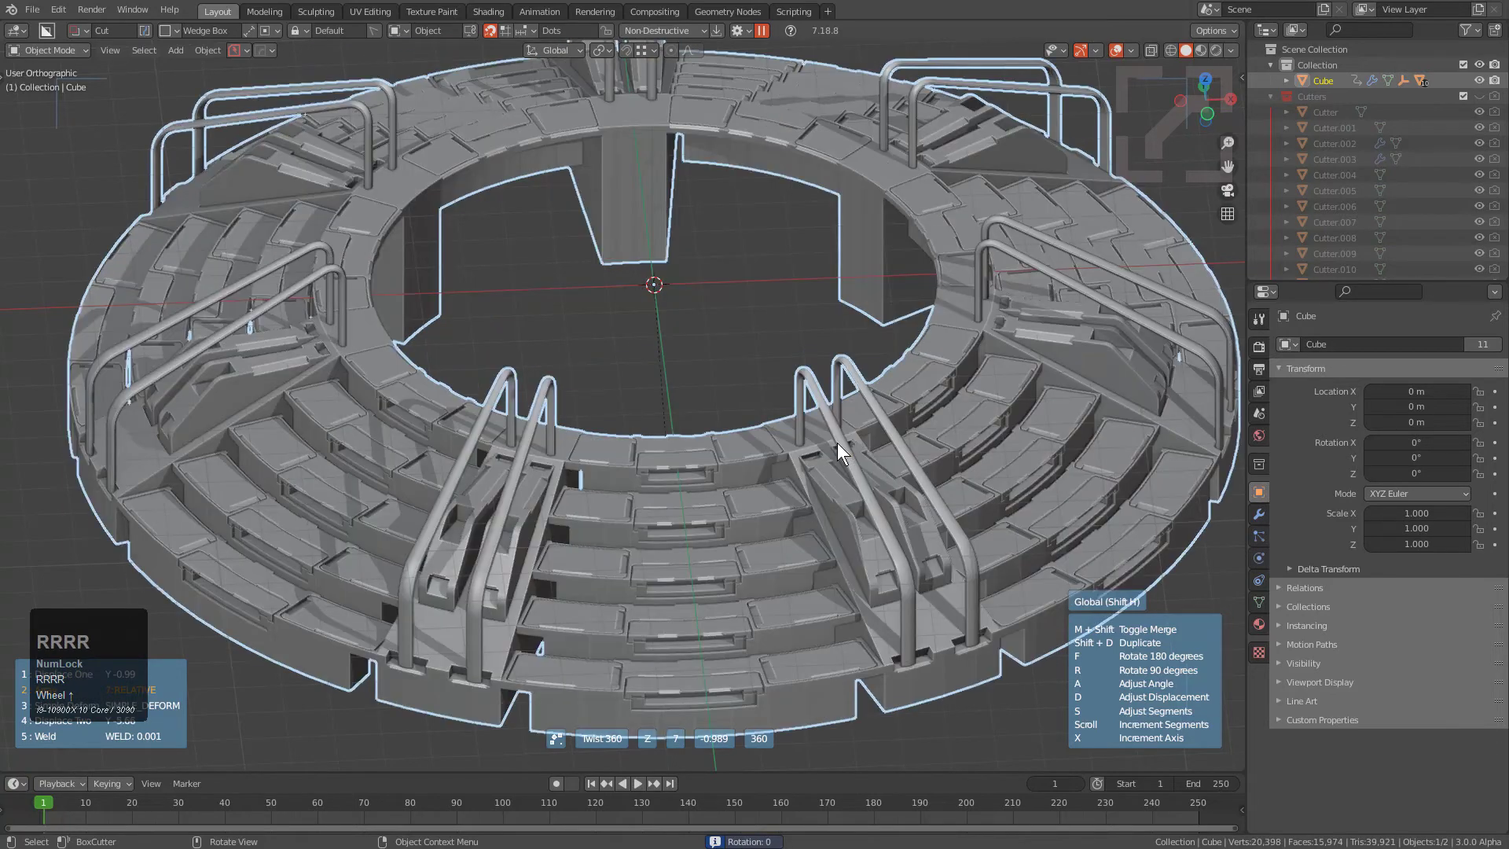
{"action": "key", "text": "r"}
{"action": "key", "text": "r"}
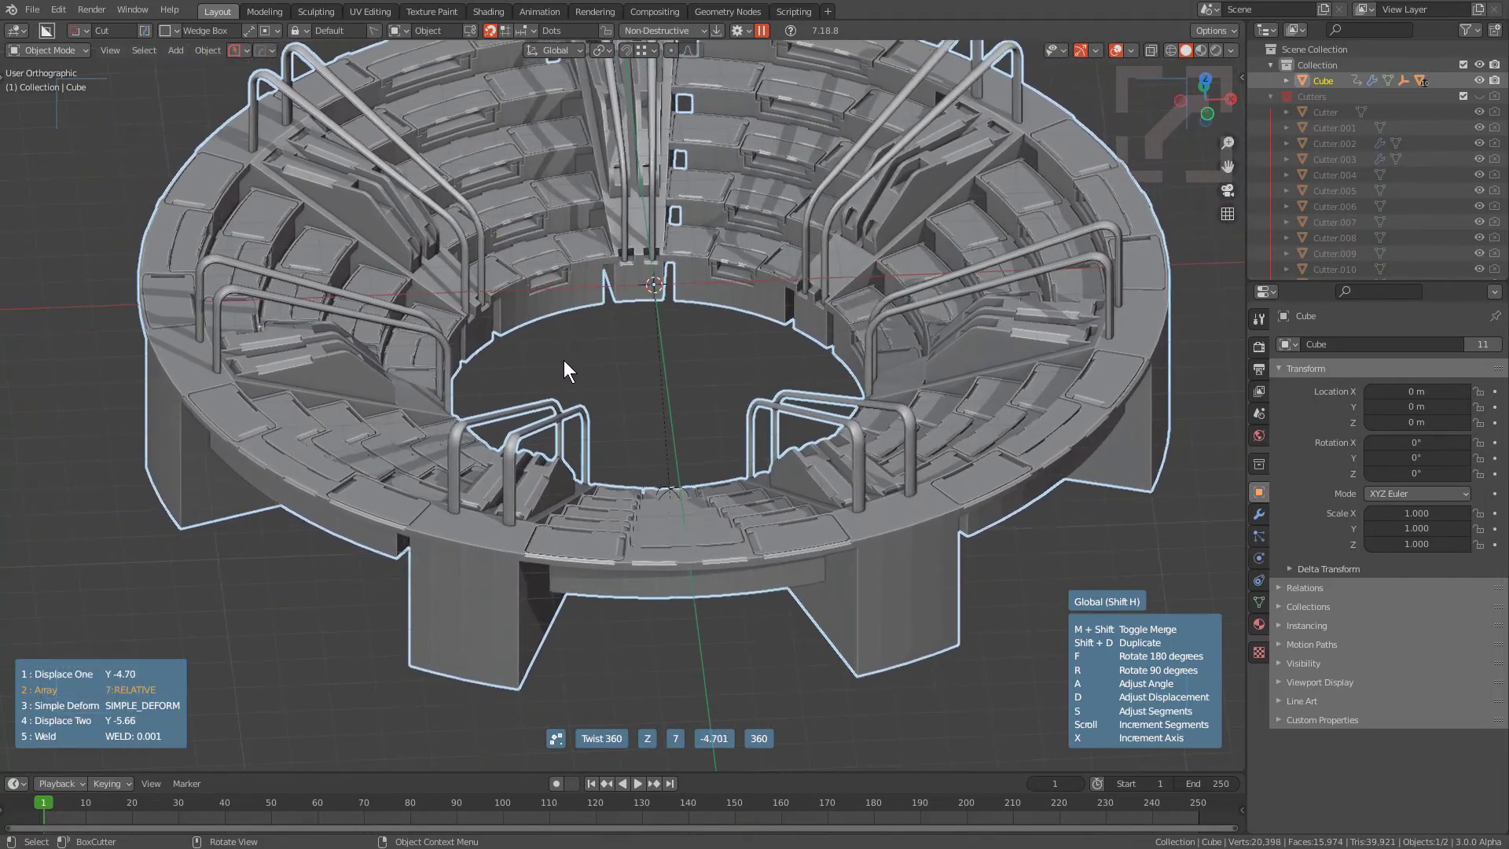
Step: Duplicate the twisted stair ring as a surrounding outer ring, confirm the displacement at about -5.77, and clear the selection
{"action": "key", "text": "shift+d"}
{"action": "key", "text": "Num_Lock"}
{"action": "key", "text": "d"}
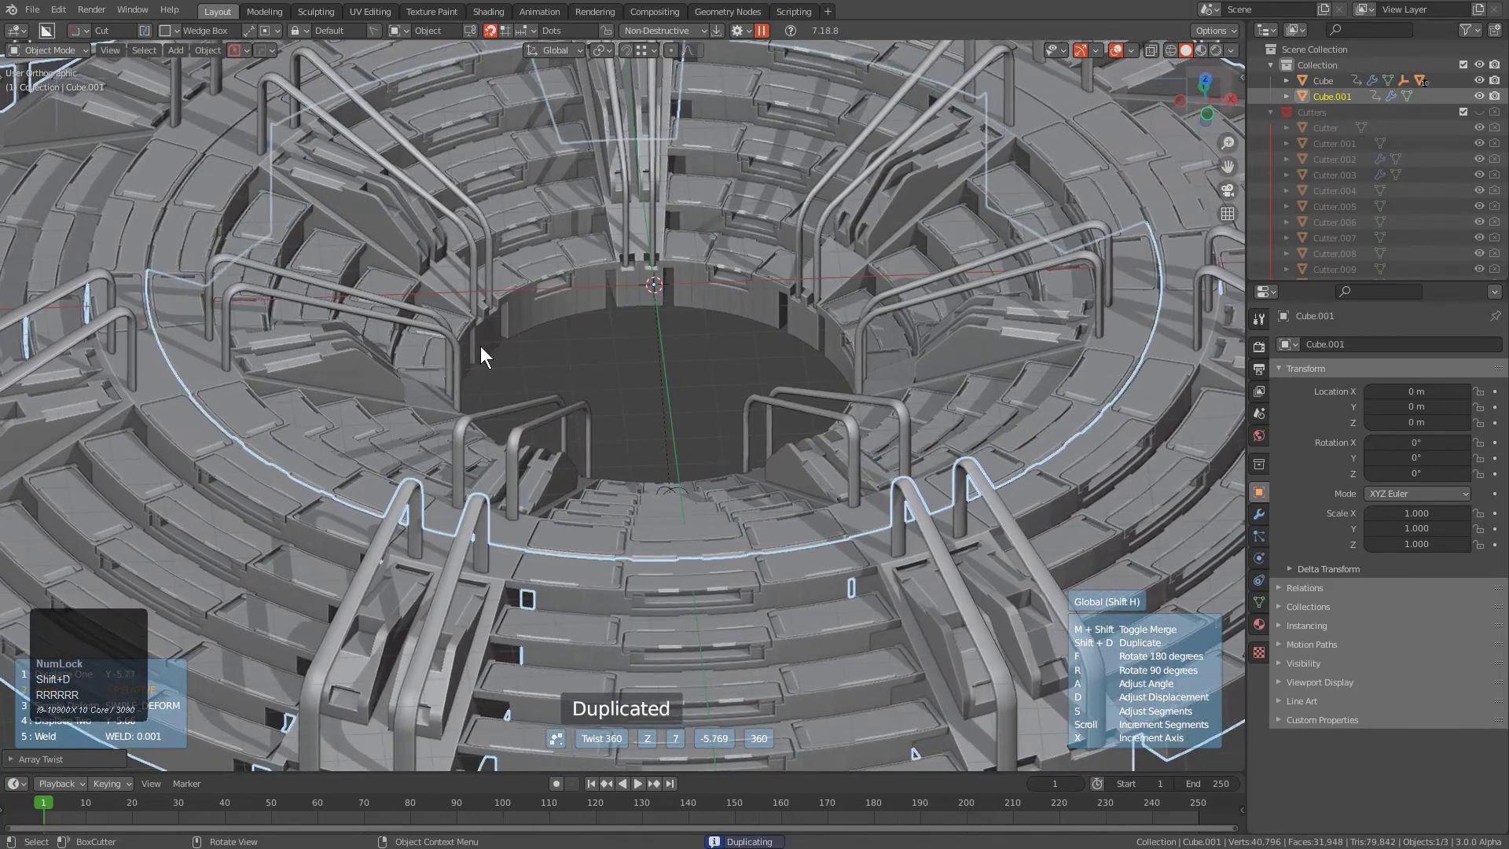
{"action": "left_click", "coordinate": [481, 349]}
{"action": "key", "text": "alt+a"}
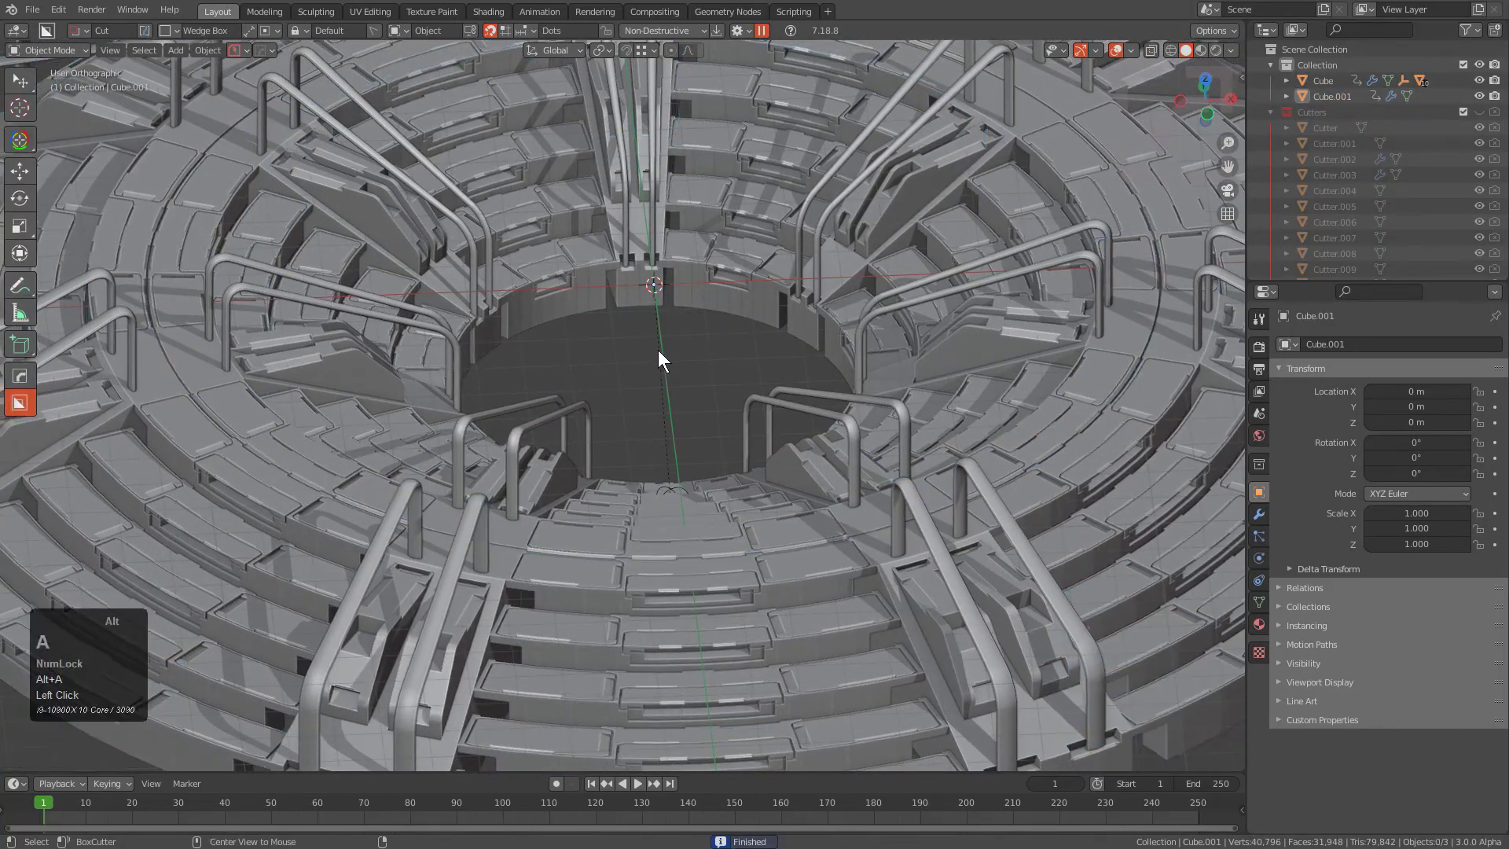
Step: Switch the viewport to perspective and open the outer stair ring's base mesh in Edit Mode
{"action": "middle_click_drag", "start_coordinate": [659, 351], "coordinate": [698, 357]}
{"action": "key", "text": "KP_5"}
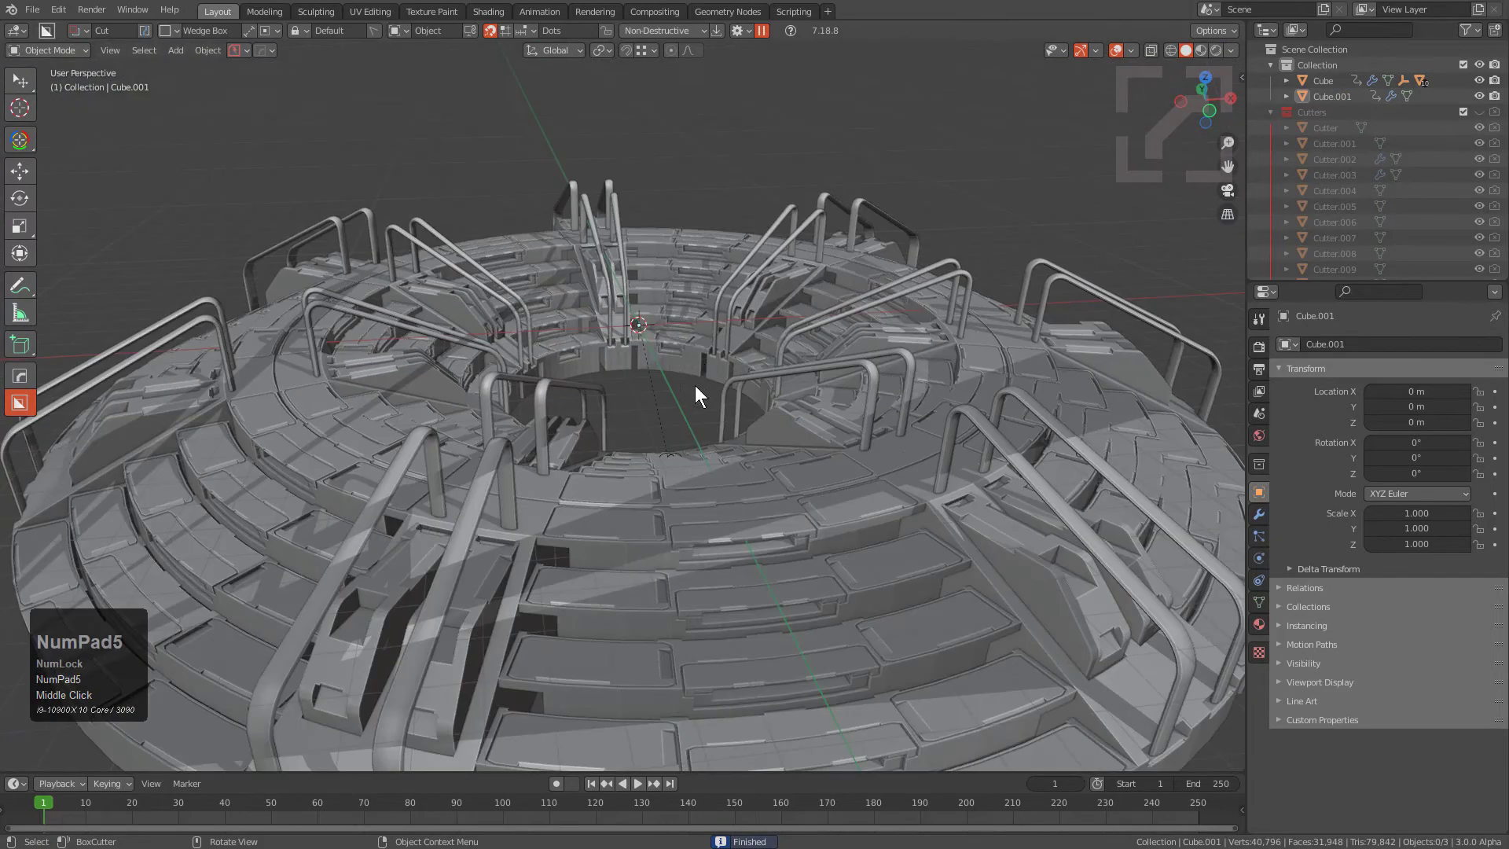
{"action": "scroll", "coordinate": [577, 397], "scroll_direction": "up", "scroll_amount": 2}
{"action": "middle_click_drag", "start_coordinate": [577, 398], "coordinate": [573, 395]}
{"action": "scroll", "coordinate": [564, 369], "scroll_direction": "up", "scroll_amount": 3}
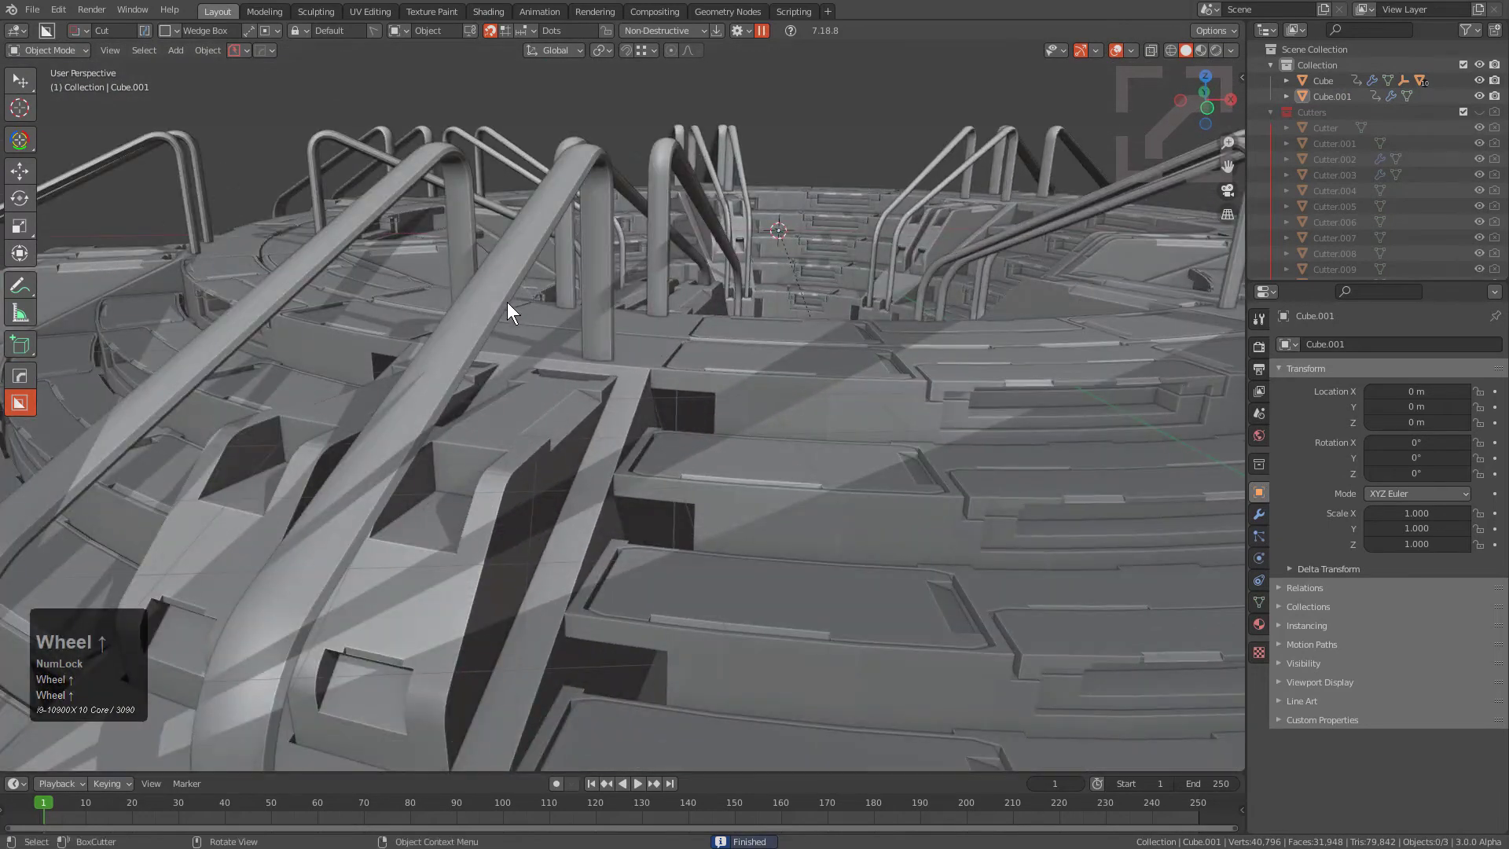
{"action": "left_click", "coordinate": [539, 220]}
{"action": "scroll", "coordinate": [503, 352], "scroll_direction": "down", "scroll_amount": 2}
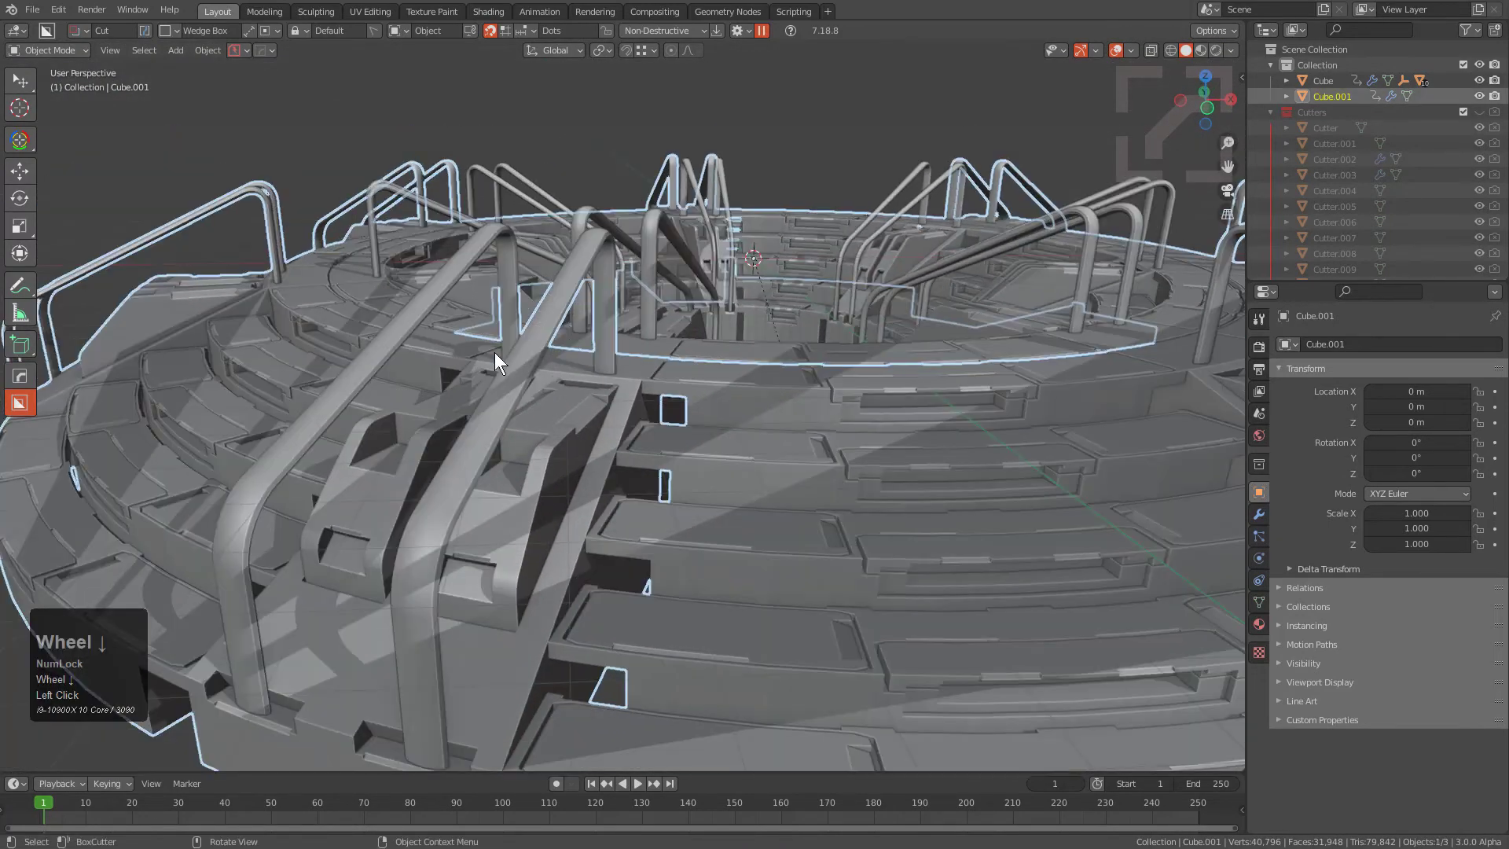
{"action": "scroll", "coordinate": [682, 399], "scroll_direction": "down", "scroll_amount": 2}
{"action": "middle_click_drag", "start_coordinate": [681, 399], "coordinate": [648, 413]}
{"action": "key", "text": "Tab"}
Step: Select only the linked geometry of one handrail on the outer ring's base staircase and scale it narrower along X
{"action": "middle_click_drag", "start_coordinate": [710, 375], "coordinate": [652, 436]}
{"action": "scroll", "coordinate": [652, 436], "scroll_direction": "up", "scroll_amount": 3}
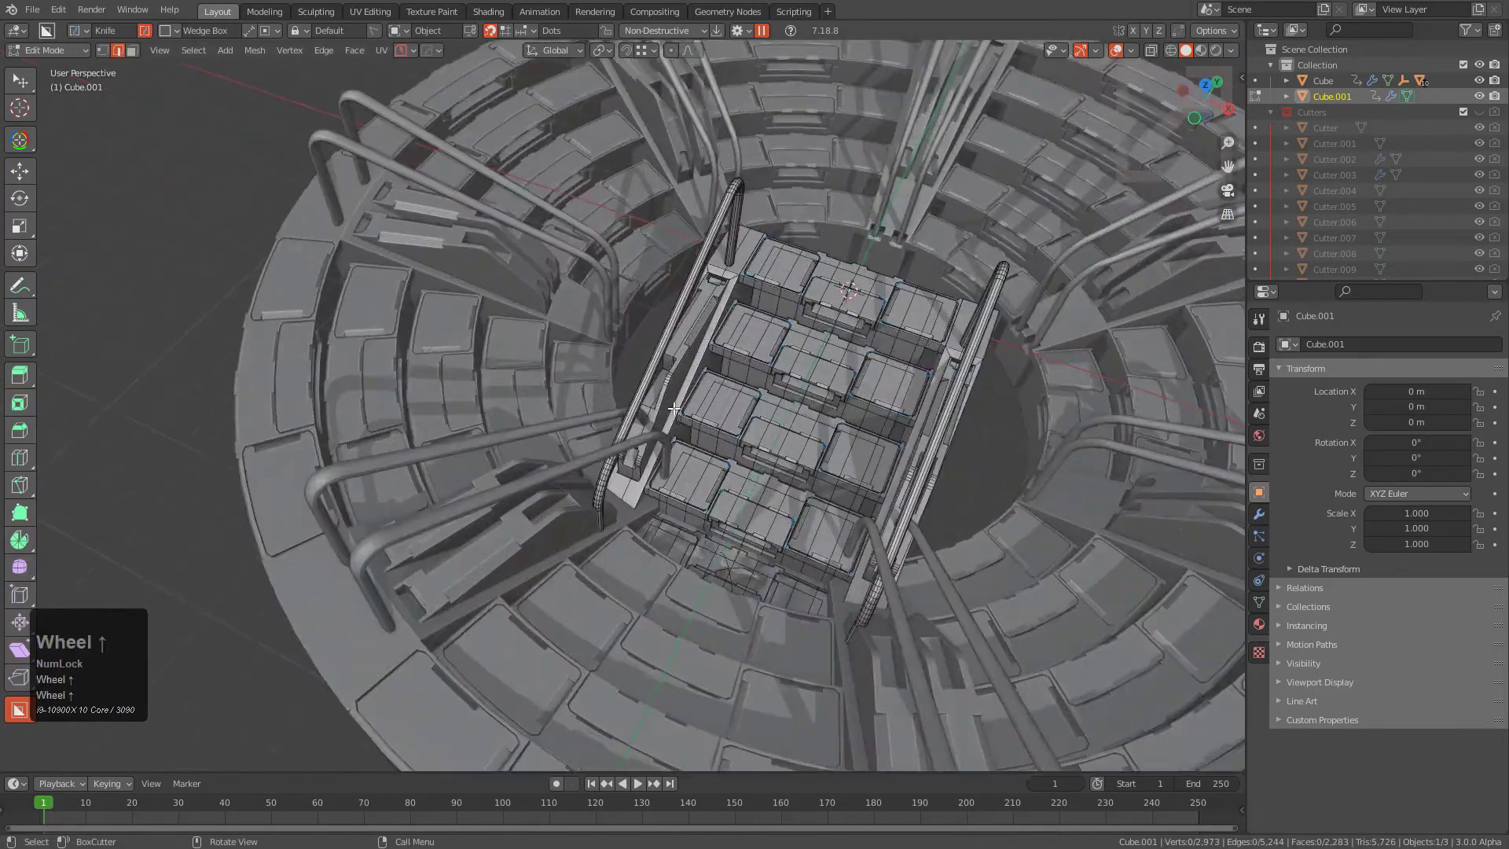
{"action": "middle_click_drag", "start_coordinate": [668, 228], "coordinate": [579, 309], "text": "shift"}
{"action": "scroll", "coordinate": [578, 309], "scroll_direction": "up", "scroll_amount": 2}
{"action": "scroll", "coordinate": [579, 309], "scroll_direction": "up", "scroll_amount": 2}
{"action": "key", "text": "alt+a"}
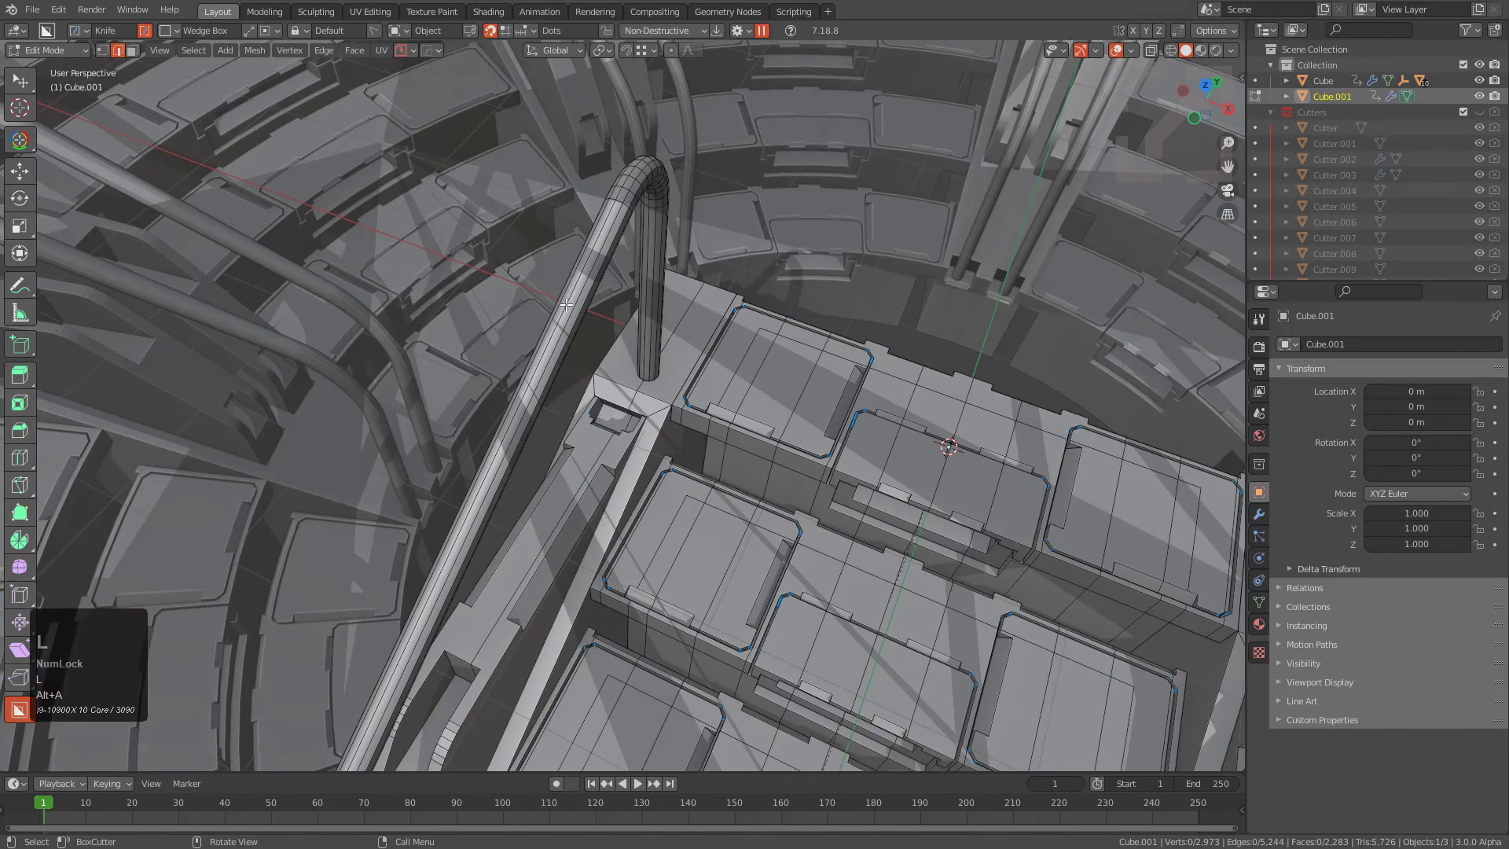
{"action": "key", "text": "l"}
{"action": "scroll", "coordinate": [566, 305], "scroll_direction": "down", "scroll_amount": 4}
{"action": "middle_click_drag", "start_coordinate": [605, 409], "coordinate": [673, 334]}
{"action": "key", "text": "s"}
{"action": "key", "text": "x"}
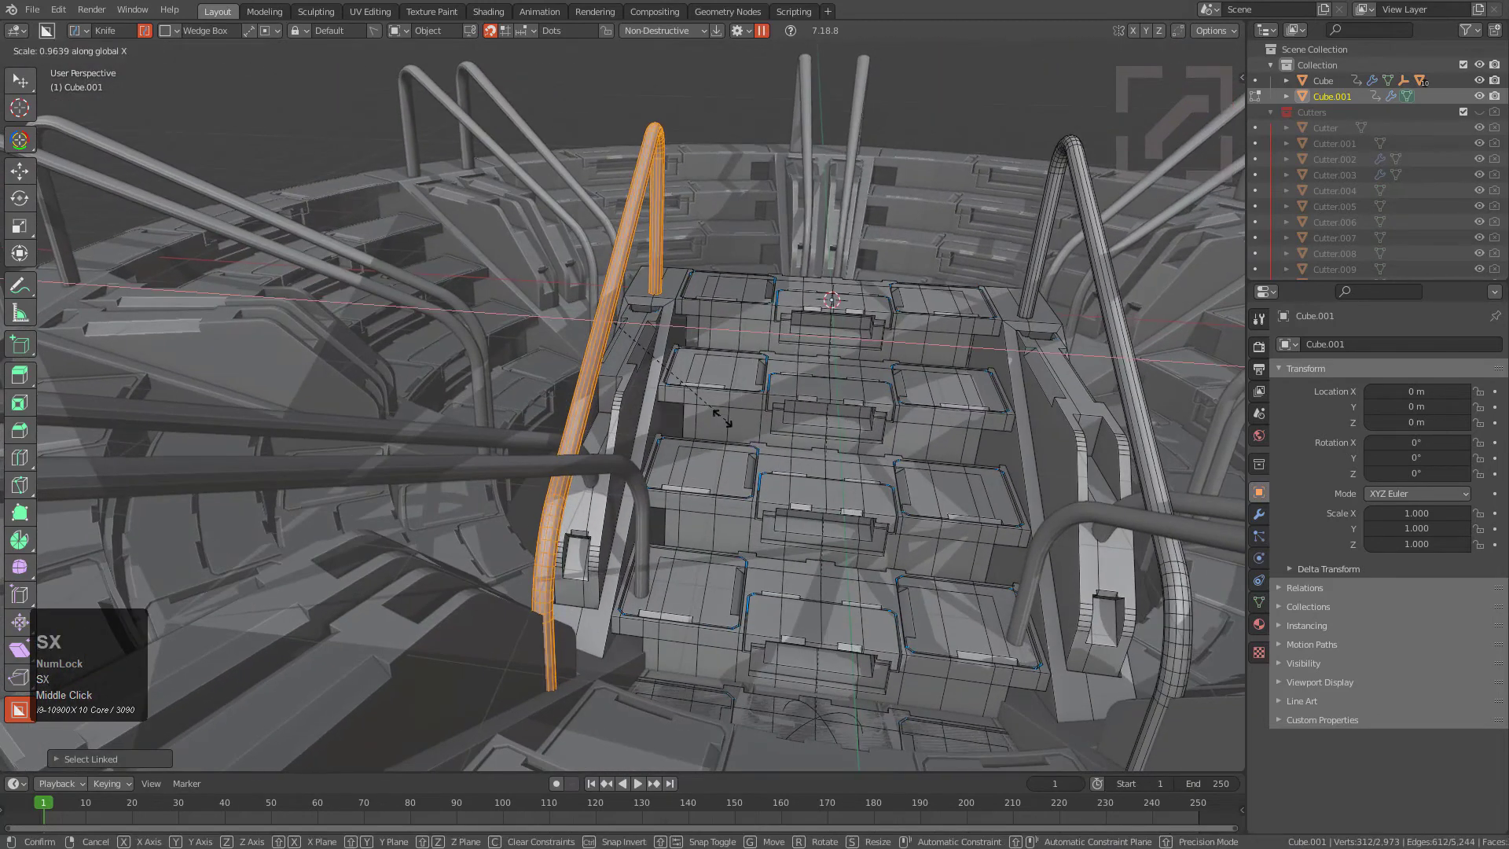
{"action": "left_click", "coordinate": [672, 376]}
Step: Enable Edit Mode display for all five modifiers on the outer ring, from Displace One to Weld
{"action": "scroll", "coordinate": [622, 402], "scroll_direction": "down", "scroll_amount": 4}
{"action": "middle_click_drag", "start_coordinate": [623, 401], "coordinate": [698, 352]}
{"action": "scroll", "coordinate": [637, 379], "scroll_direction": "down", "scroll_amount": 4}
{"action": "scroll", "coordinate": [662, 362], "scroll_direction": "up", "scroll_amount": 4}
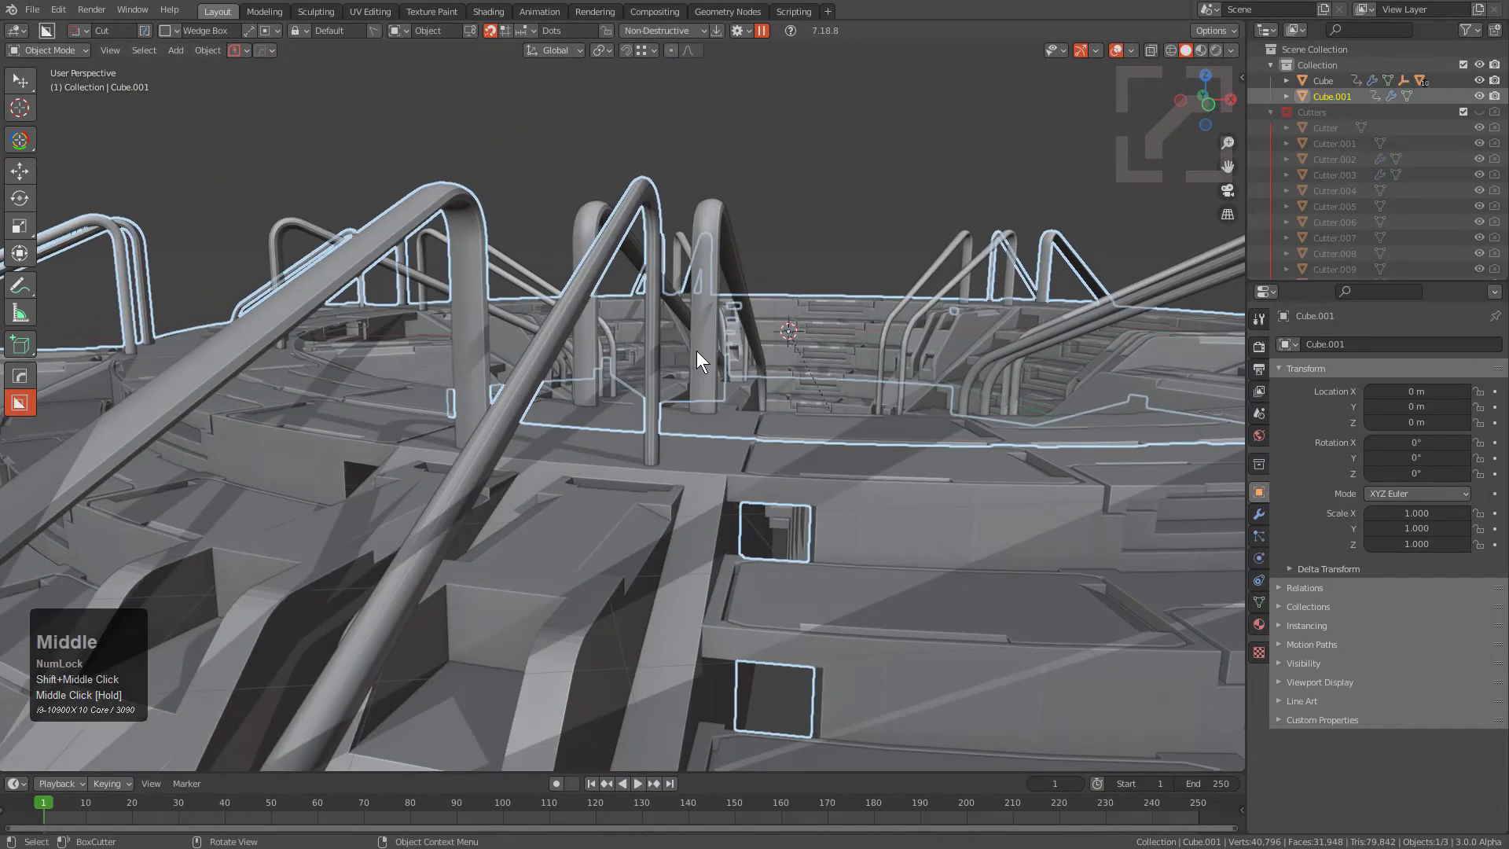
{"action": "left_click", "coordinate": [1258, 514]}
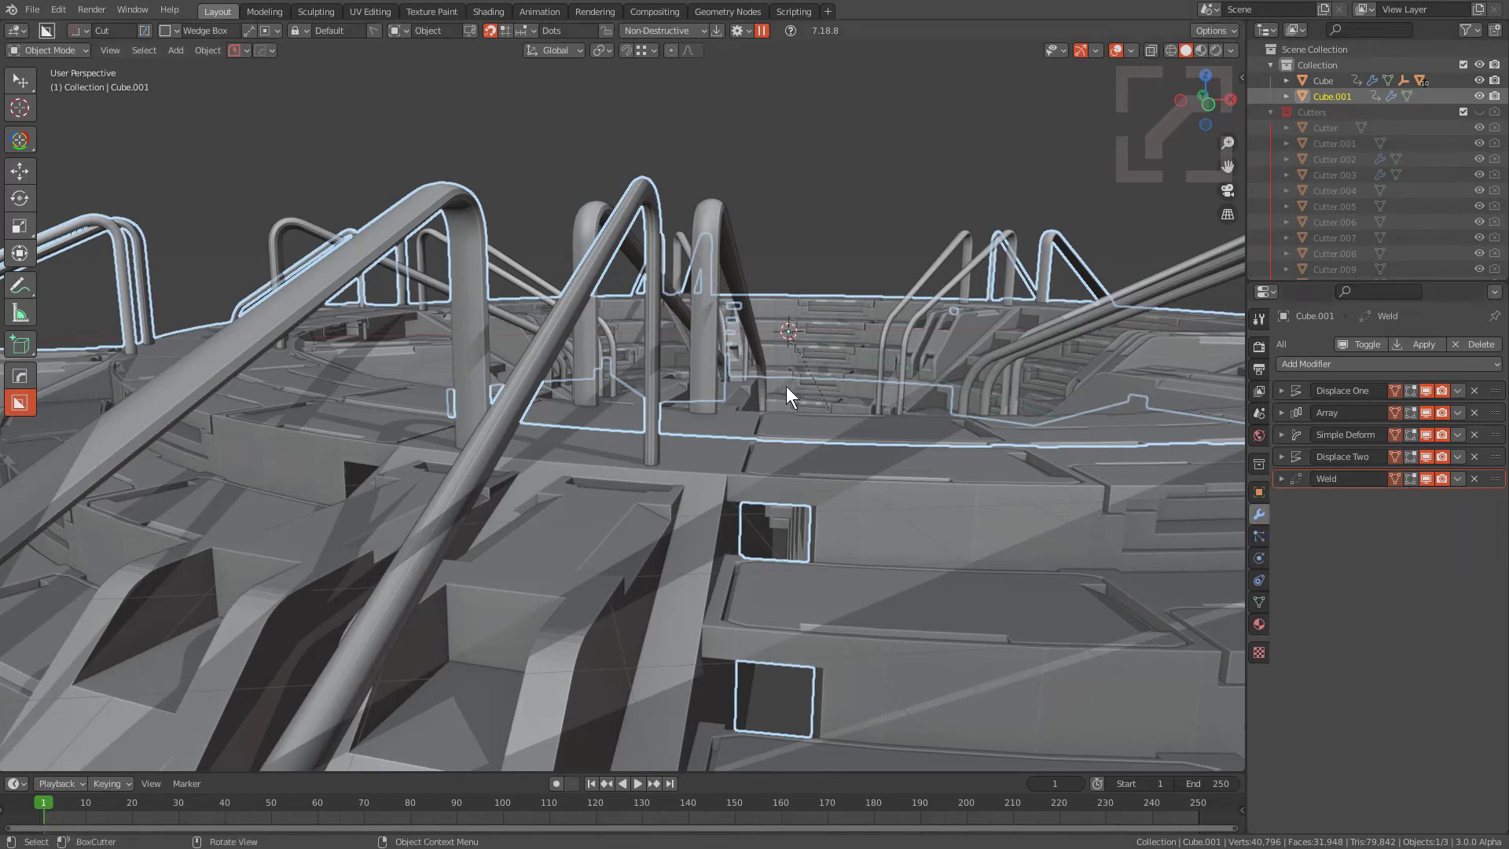
{"action": "key", "text": "Tab"}
{"action": "key", "text": "Tab"}
{"action": "scroll", "coordinate": [776, 389], "scroll_direction": "up", "scroll_amount": 5}
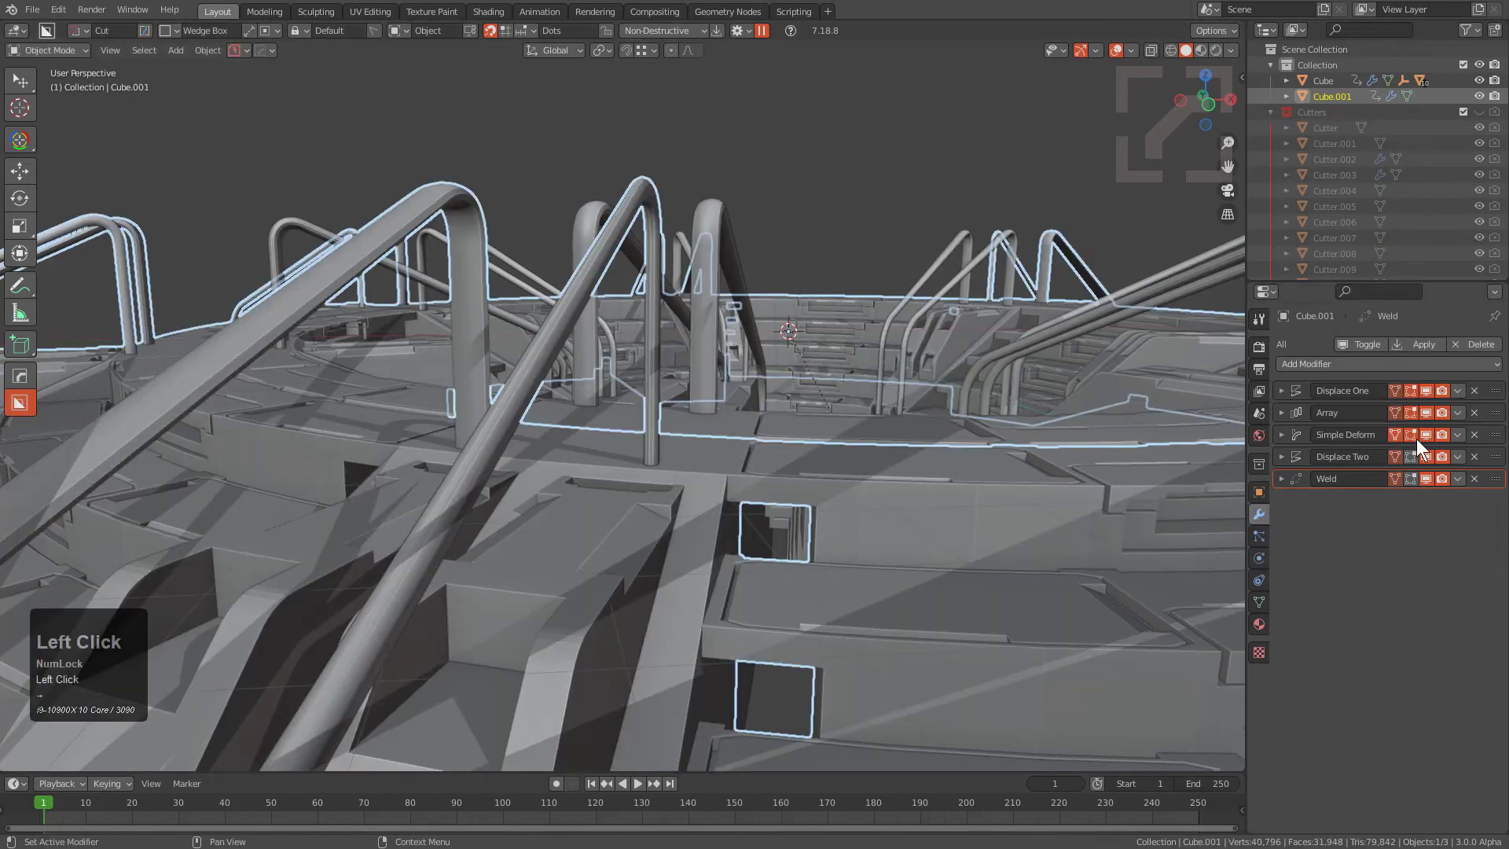
Step: Widen the selected outer-ring handrail along X by a factor of about 1.4 in Edit Mode
{"action": "key", "text": "Tab"}
{"action": "middle_click_drag", "start_coordinate": [1035, 348], "coordinate": [768, 355]}
{"action": "key", "text": "s"}
{"action": "key", "text": "x"}
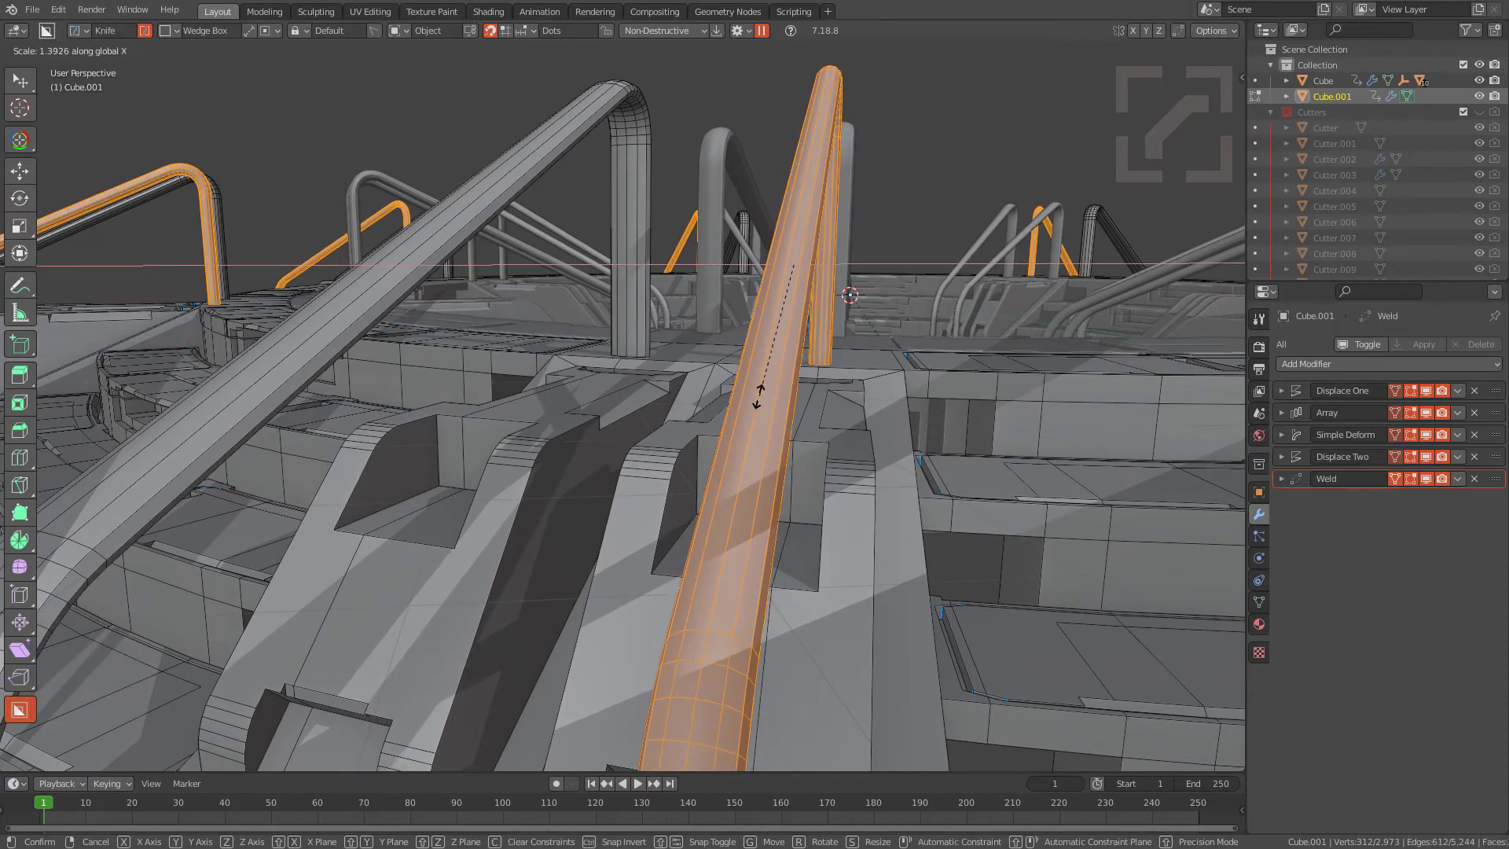
{"action": "left_click", "coordinate": [752, 401]}
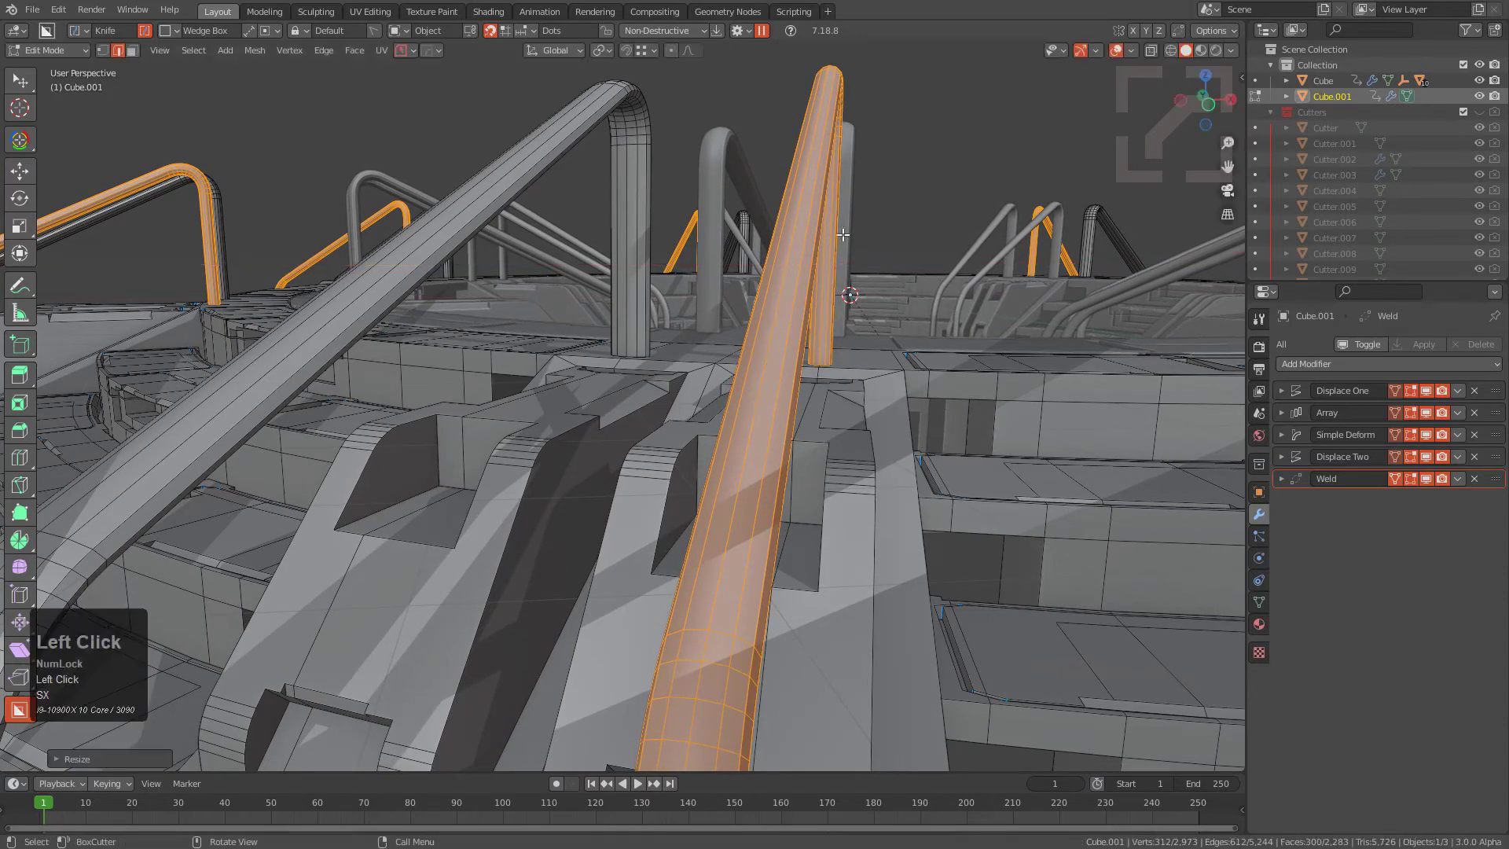
Step: Select the opposite linked handrail of the outer ring, scale it narrower along X, then return to Object Mode and deselect everything
{"action": "middle_click_drag", "start_coordinate": [795, 323], "coordinate": [813, 315]}
{"action": "scroll", "coordinate": [790, 319], "scroll_direction": "down", "scroll_amount": 5}
{"action": "middle_click_drag", "start_coordinate": [813, 314], "coordinate": [817, 420]}
{"action": "scroll", "coordinate": [833, 307], "scroll_direction": "up", "scroll_amount": 4}
{"action": "middle_click_drag", "start_coordinate": [818, 421], "coordinate": [821, 393]}
{"action": "scroll", "coordinate": [821, 393], "scroll_direction": "up", "scroll_amount": 5}
{"action": "middle_click_drag", "start_coordinate": [821, 394], "coordinate": [723, 377], "text": "shift"}
{"action": "scroll", "coordinate": [799, 344], "scroll_direction": "down", "scroll_amount": 4}
{"action": "key", "text": "alt+a"}
{"action": "key", "text": "l"}
{"action": "scroll", "coordinate": [723, 378], "scroll_direction": "up", "scroll_amount": 2}
{"action": "key", "text": "s"}
{"action": "key", "text": "x"}
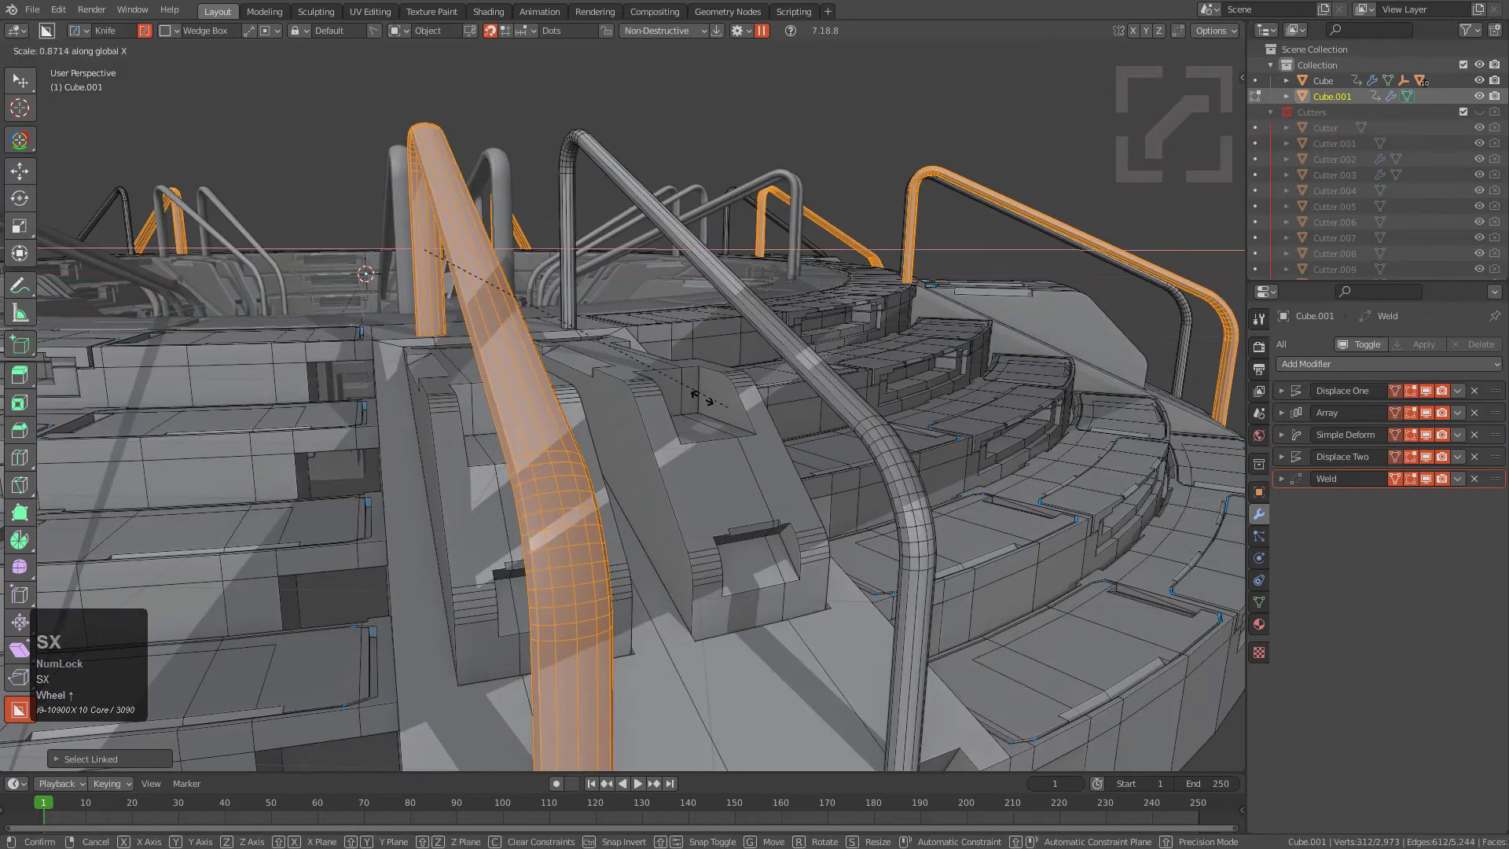
{"action": "left_click", "coordinate": [548, 309]}
{"action": "key", "text": "Tab"}
{"action": "scroll", "coordinate": [547, 309], "scroll_direction": "down", "scroll_amount": 1}
{"action": "key", "text": "alt+a"}
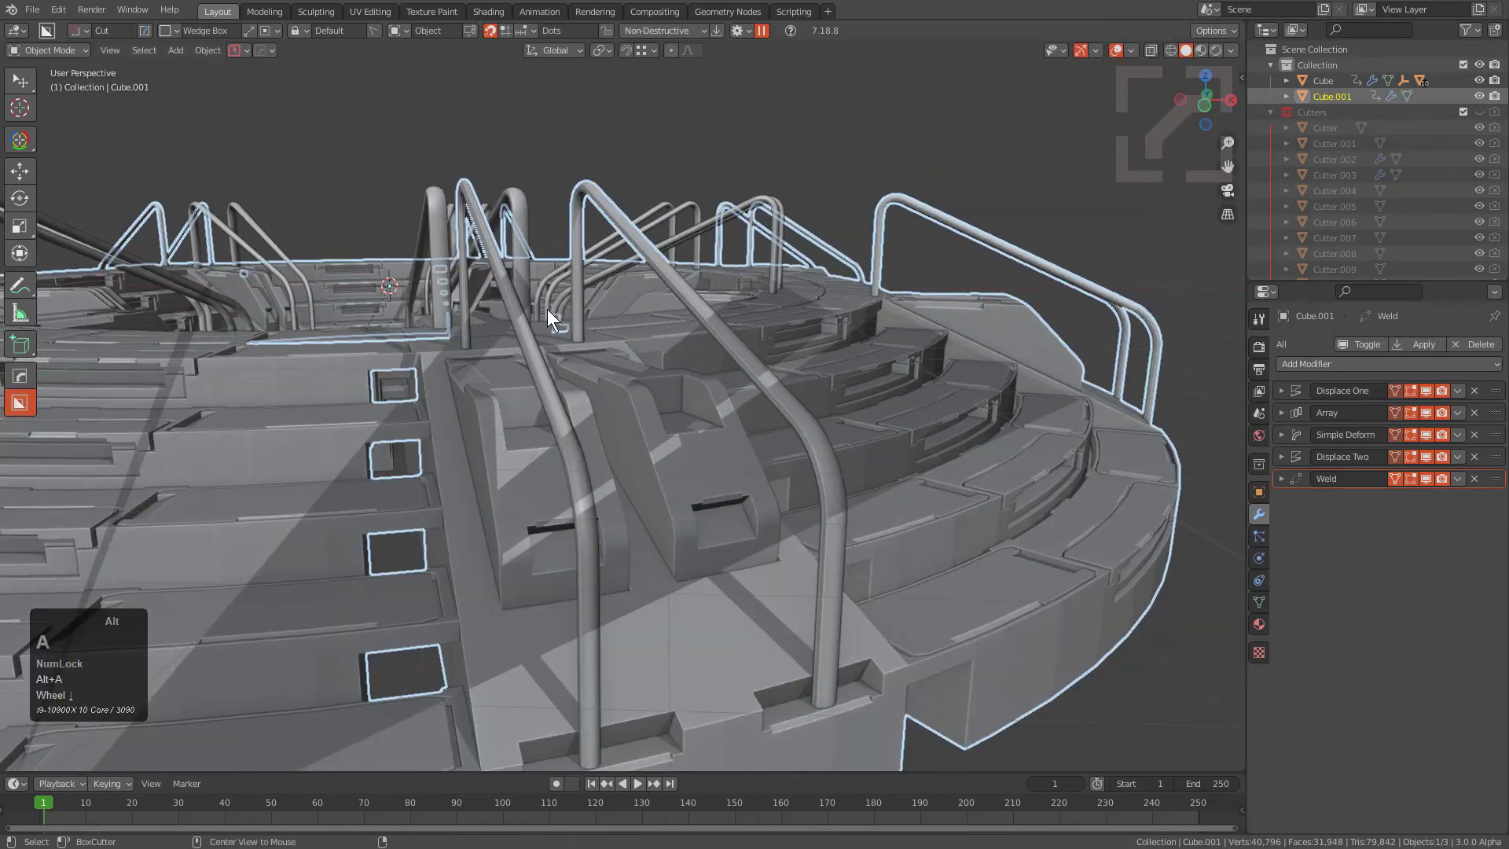
Step: Select the inner stair ring and open its base mesh in Edit Mode
{"action": "scroll", "coordinate": [547, 308], "scroll_direction": "down", "scroll_amount": 4}
{"action": "middle_click_drag", "start_coordinate": [547, 309], "coordinate": [698, 419], "text": "shift"}
{"action": "scroll", "coordinate": [698, 419], "scroll_direction": "up", "scroll_amount": 5}
{"action": "scroll", "coordinate": [720, 446], "scroll_direction": "up", "scroll_amount": 2}
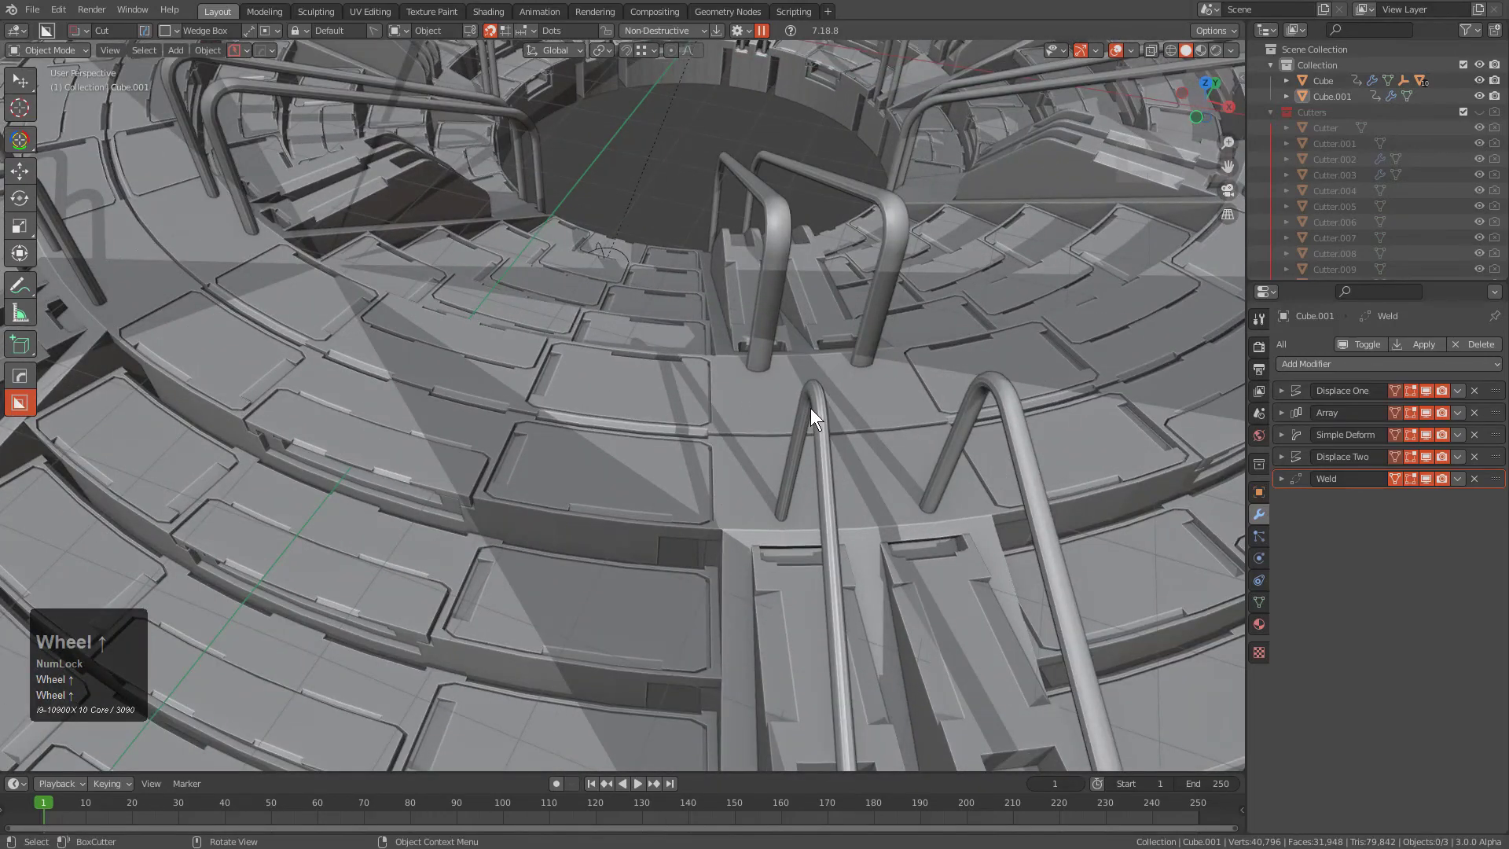
{"action": "middle_click_drag", "start_coordinate": [810, 408], "coordinate": [724, 357]}
{"action": "middle_click_drag", "start_coordinate": [755, 244], "coordinate": [778, 280]}
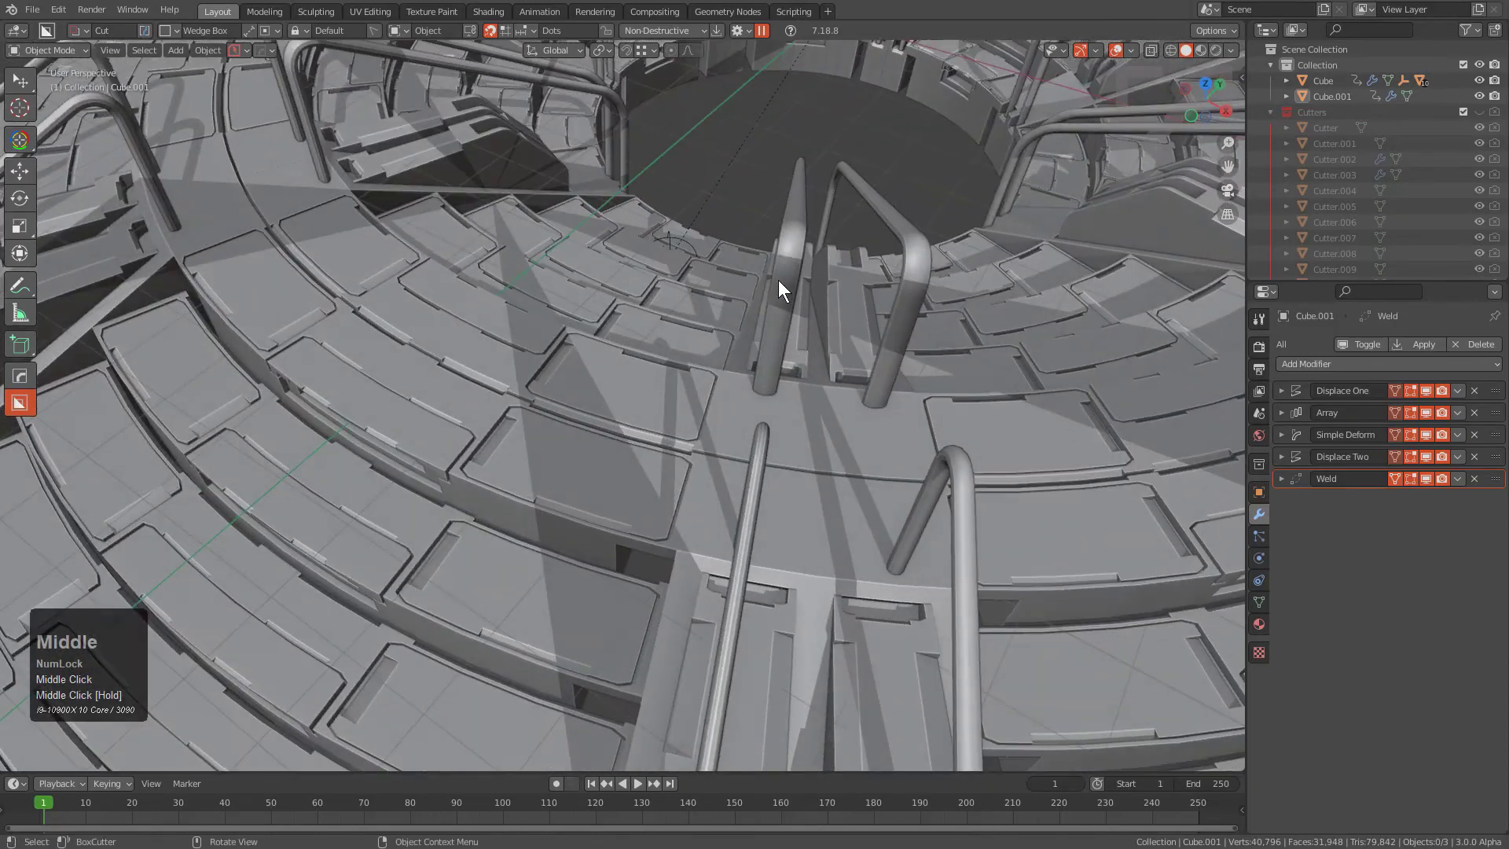
{"action": "left_click", "coordinate": [711, 302]}
{"action": "scroll", "coordinate": [708, 304], "scroll_direction": "down", "scroll_amount": 3}
{"action": "scroll", "coordinate": [668, 448], "scroll_direction": "down", "scroll_amount": 1}
{"action": "middle_click_drag", "start_coordinate": [657, 343], "coordinate": [750, 397], "text": "shift"}
{"action": "key", "text": "Tab"}
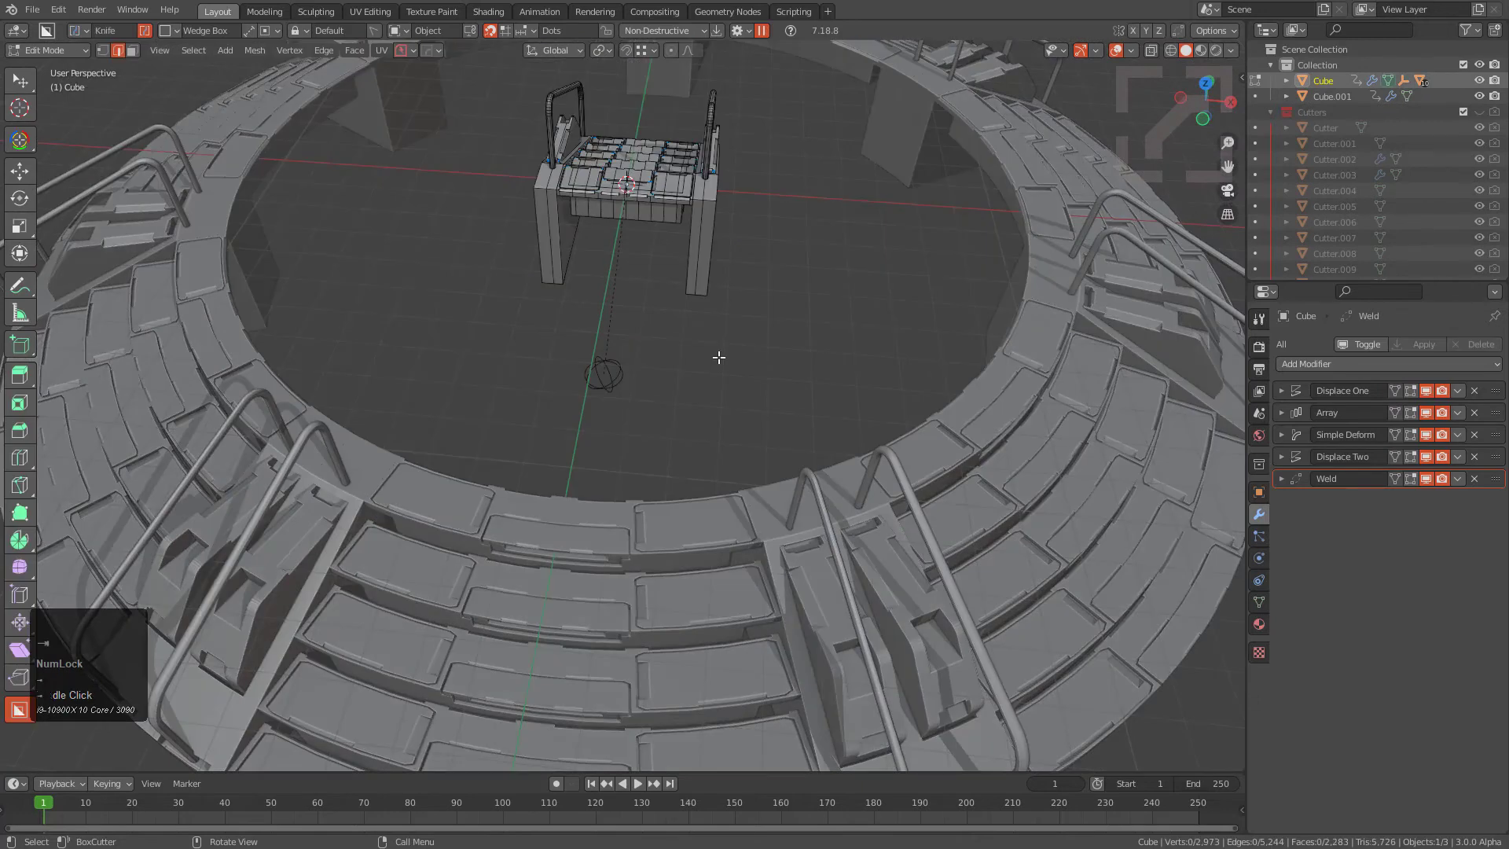
Step: Enable Edit Mode display for all five modifiers on the inner ring, from Displace One to Weld
{"action": "key", "text": "Tab"}
{"action": "key", "text": "Tab"}
{"action": "left_click_drag", "start_coordinate": [1408, 392], "coordinate": [1408, 478]}
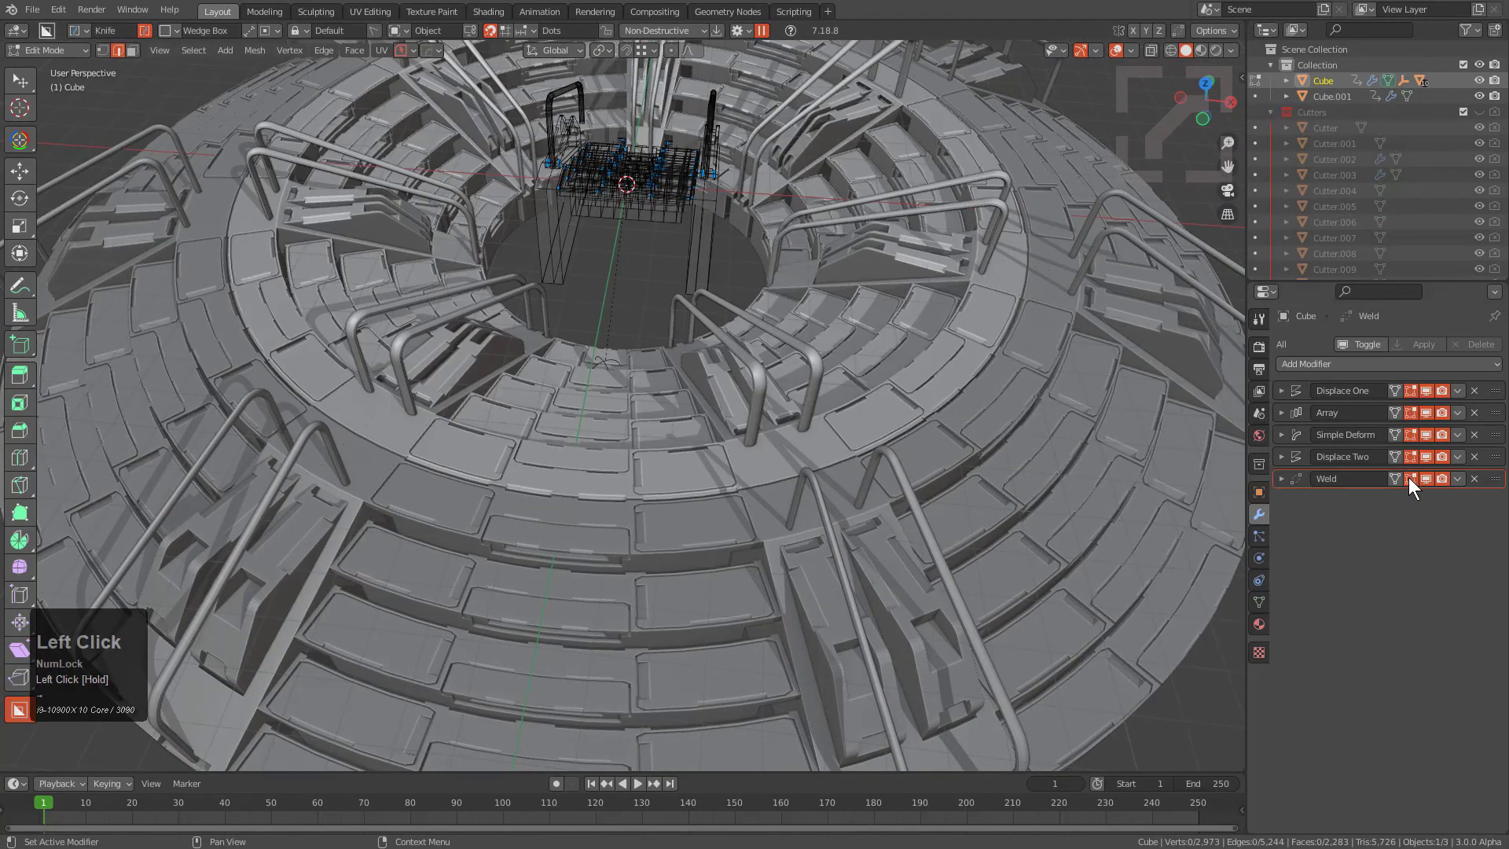
Step: Select both linked handrails on the inner ring's base staircase and set the pivot point to Individual Origins
{"action": "scroll", "coordinate": [751, 387], "scroll_direction": "up", "scroll_amount": 3}
{"action": "middle_click_drag", "start_coordinate": [716, 208], "coordinate": [503, 401], "text": "shift"}
{"action": "scroll", "coordinate": [692, 411], "scroll_direction": "down", "scroll_amount": 2}
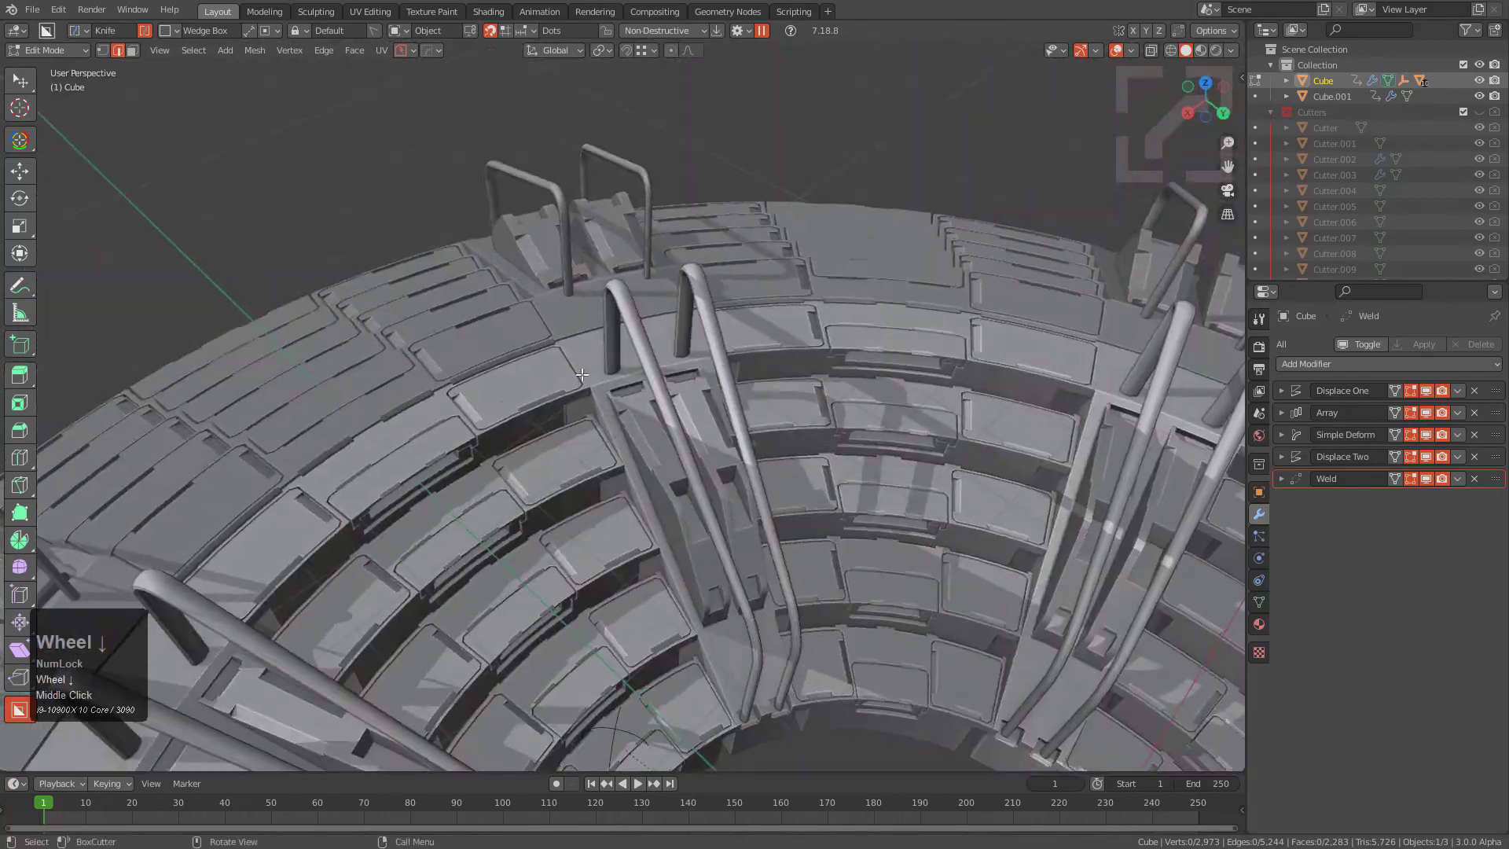
{"action": "middle_click_drag", "start_coordinate": [728, 440], "coordinate": [450, 383], "text": "shift"}
{"action": "key", "text": "alt+a"}
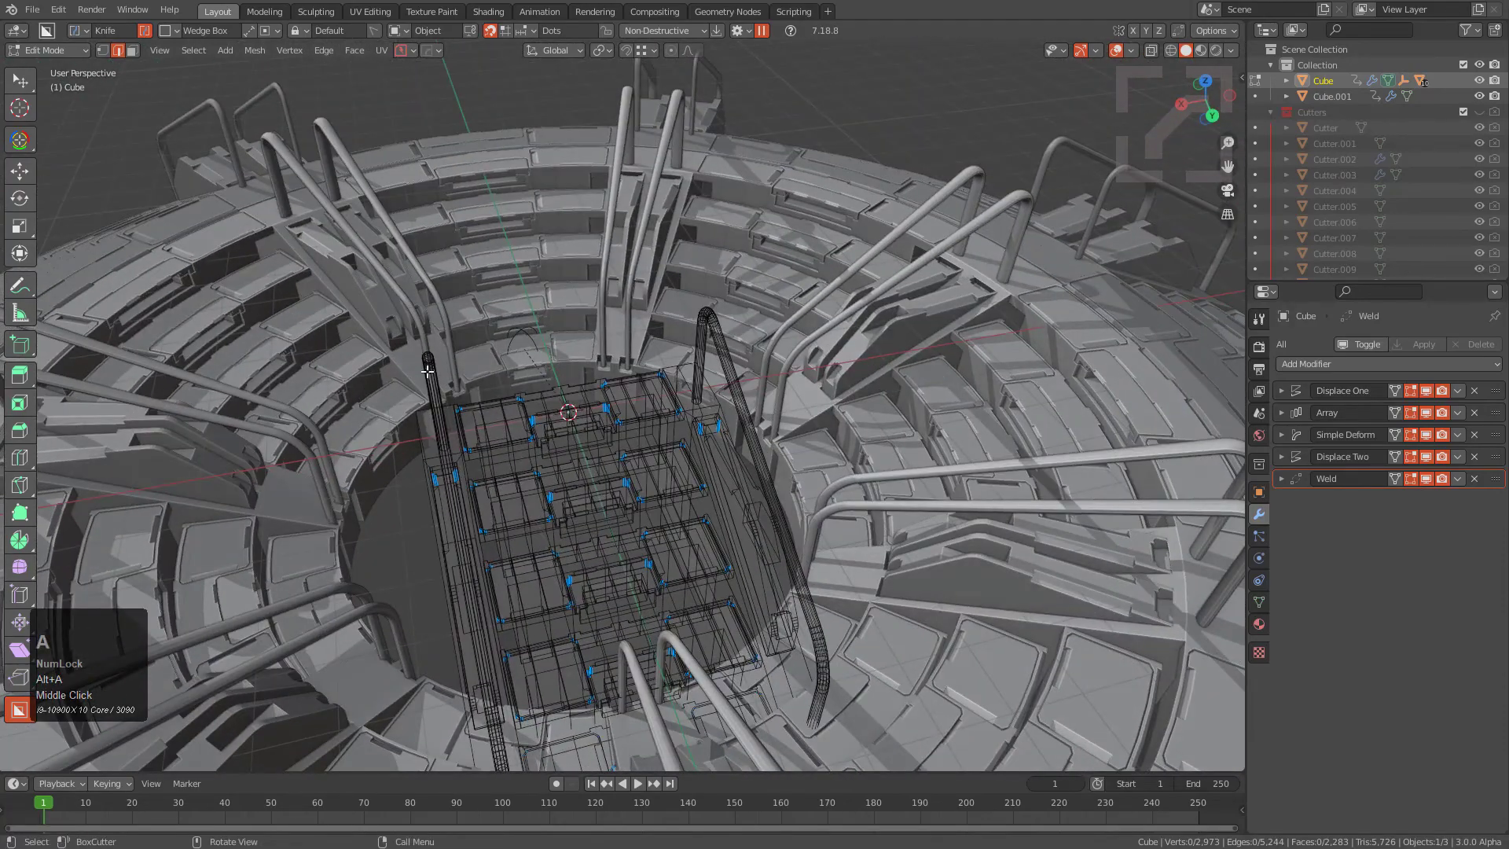
{"action": "key", "text": "l"}
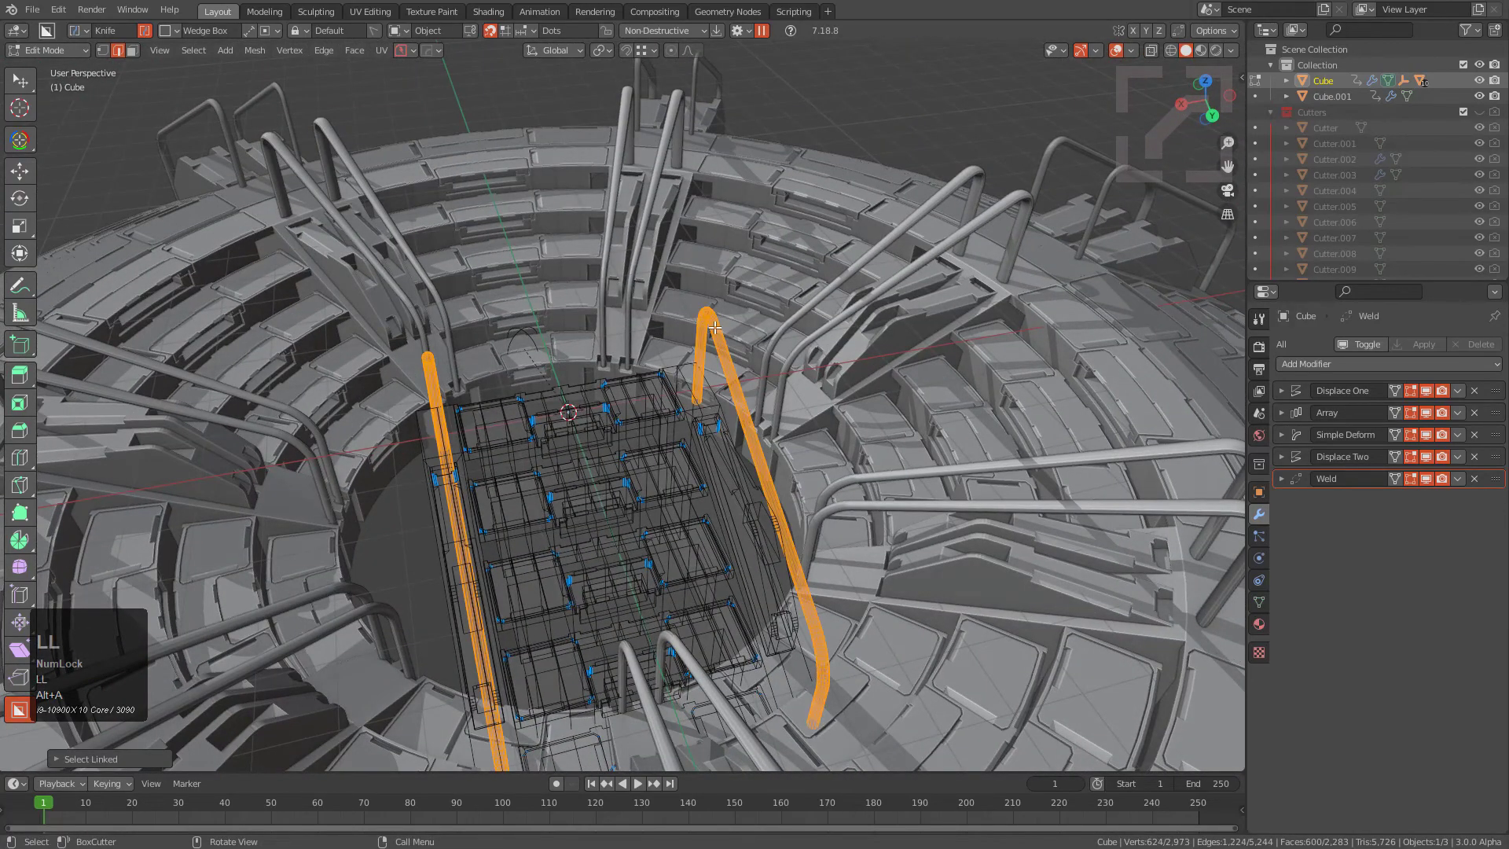
{"action": "key", "text": "period"}
{"action": "left_click", "coordinate": [725, 419]}
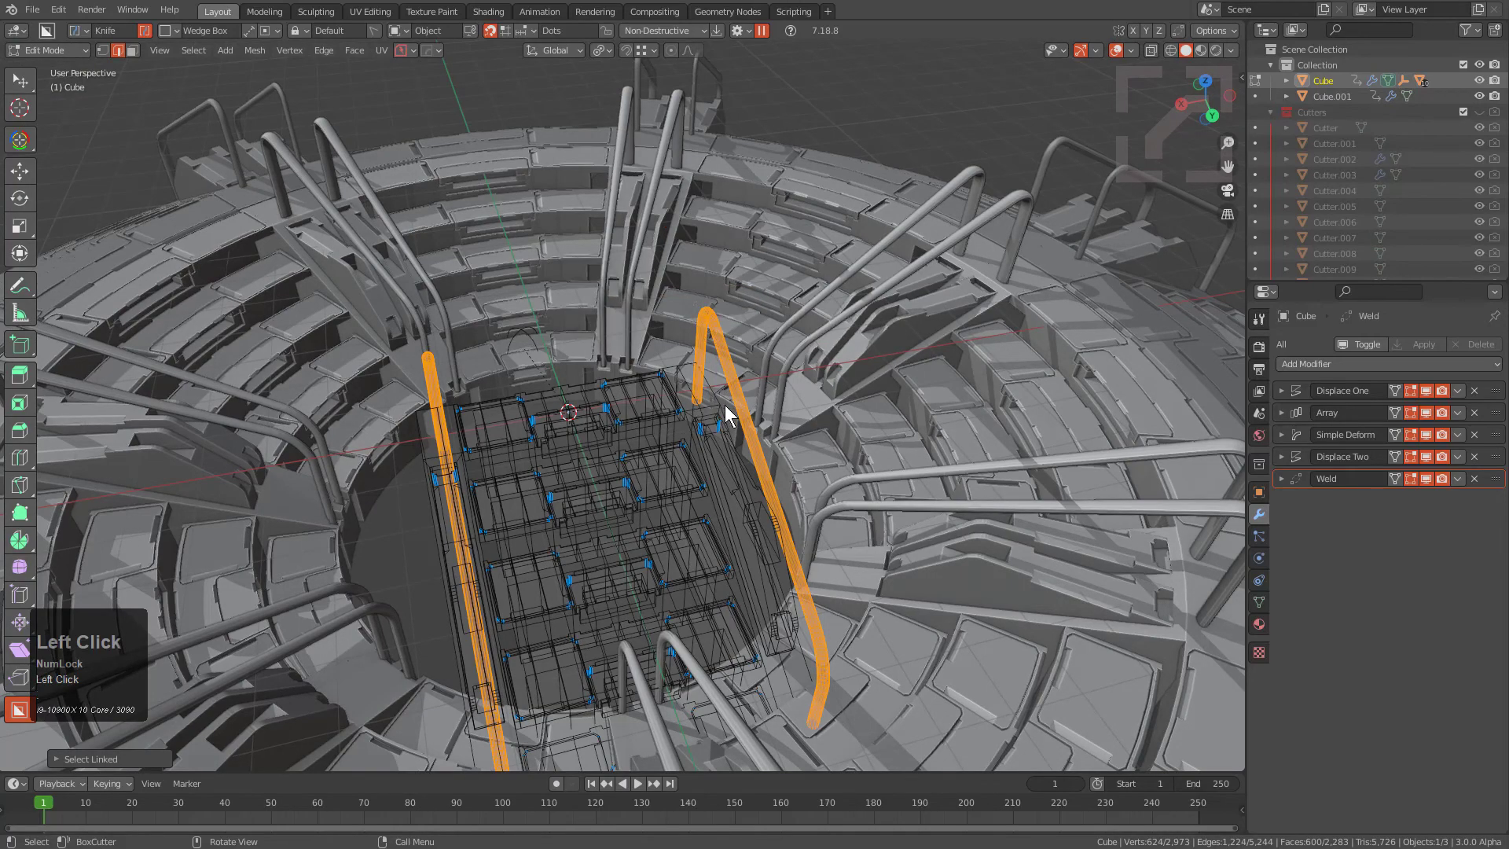
{"action": "middle_click_drag", "start_coordinate": [725, 421], "coordinate": [786, 378]}
{"action": "scroll", "coordinate": [812, 354], "scroll_direction": "up", "scroll_amount": 2}
{"action": "key", "text": "s"}
{"action": "key", "text": "x"}
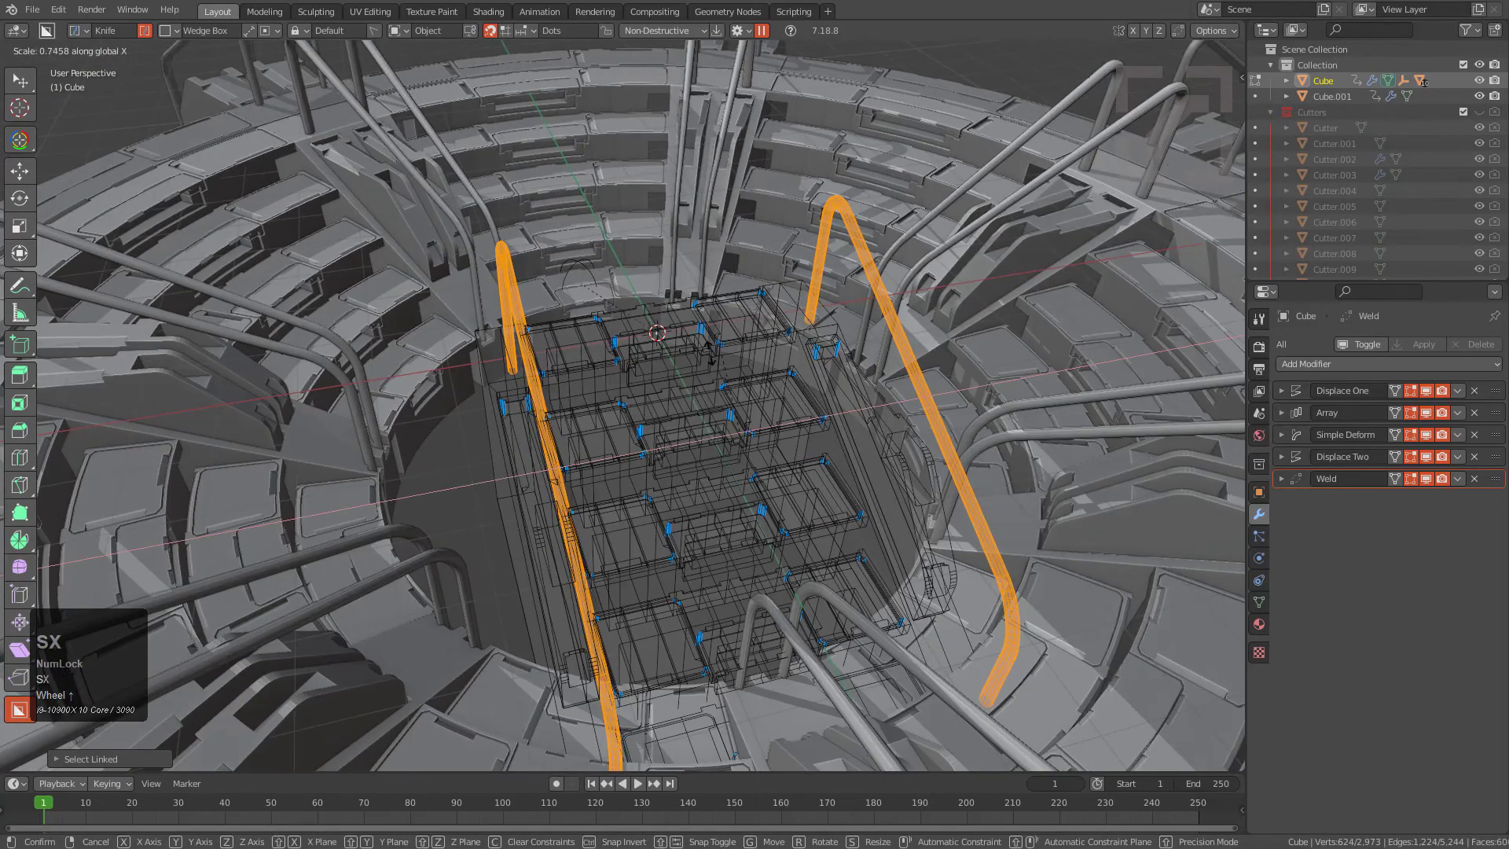
{"action": "right_click", "coordinate": [742, 519]}
Step: Scale both selected inner-ring handrails along X by a factor of about 0.52
{"action": "scroll", "coordinate": [741, 520], "scroll_direction": "down", "scroll_amount": 4}
{"action": "middle_click_drag", "start_coordinate": [742, 519], "coordinate": [674, 386], "text": "shift"}
{"action": "scroll", "coordinate": [674, 386], "scroll_direction": "up", "scroll_amount": 4}
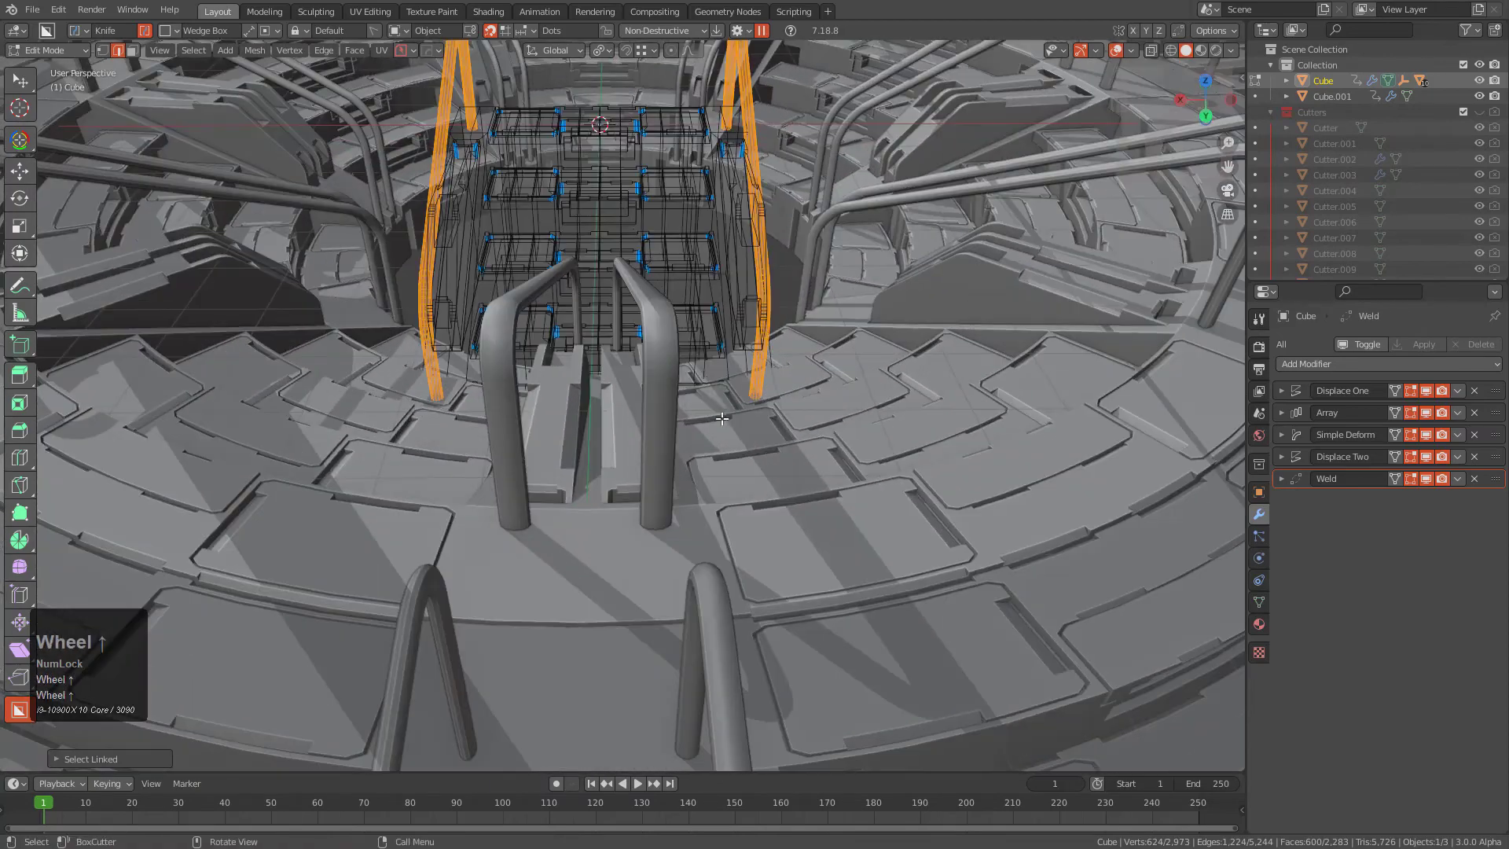
{"action": "key", "text": "s"}
{"action": "key", "text": "x"}
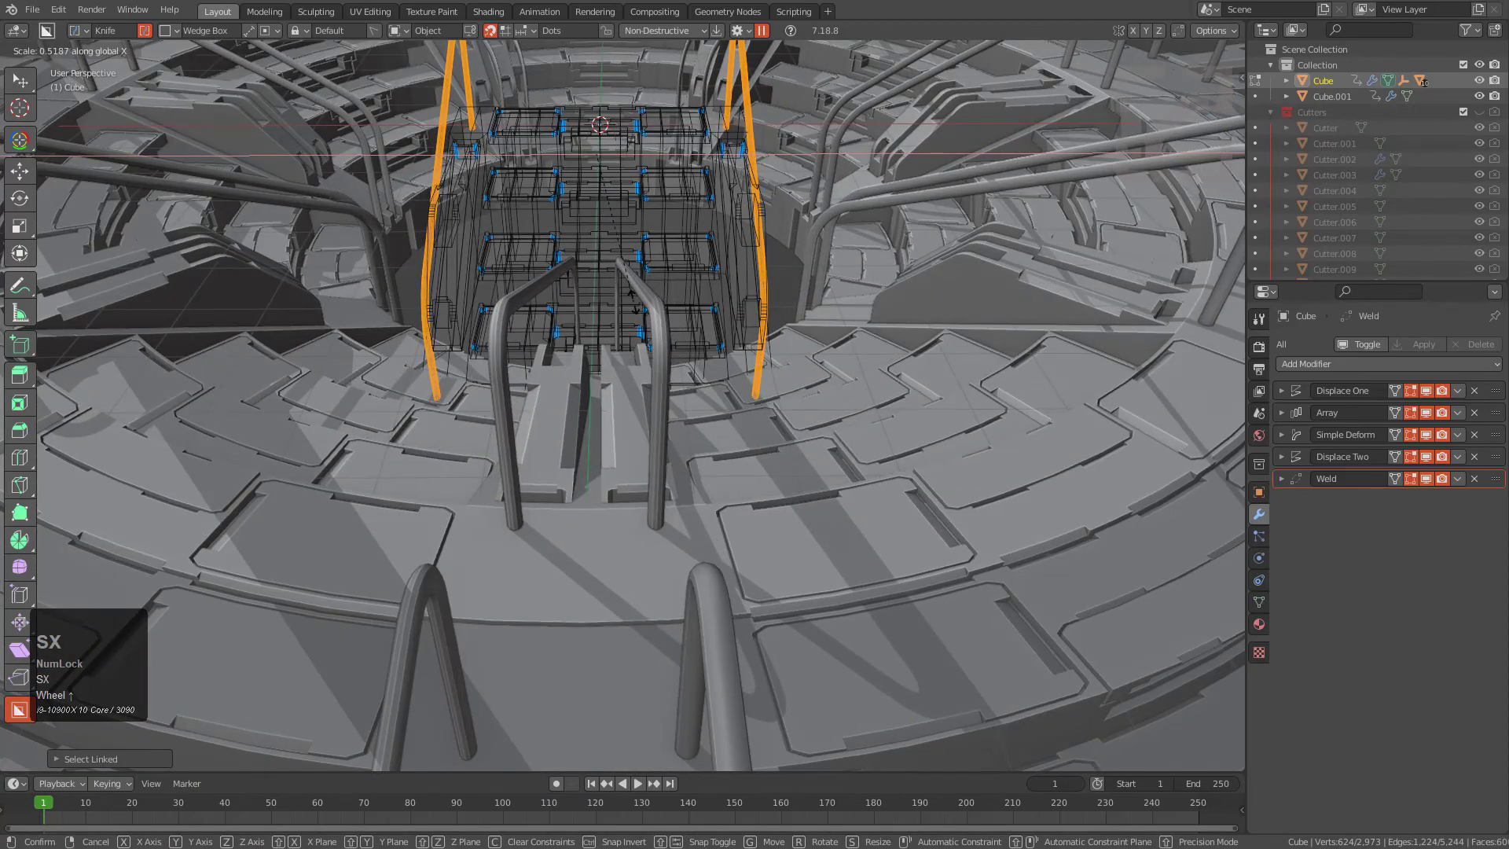
{"action": "left_click", "coordinate": [639, 296]}
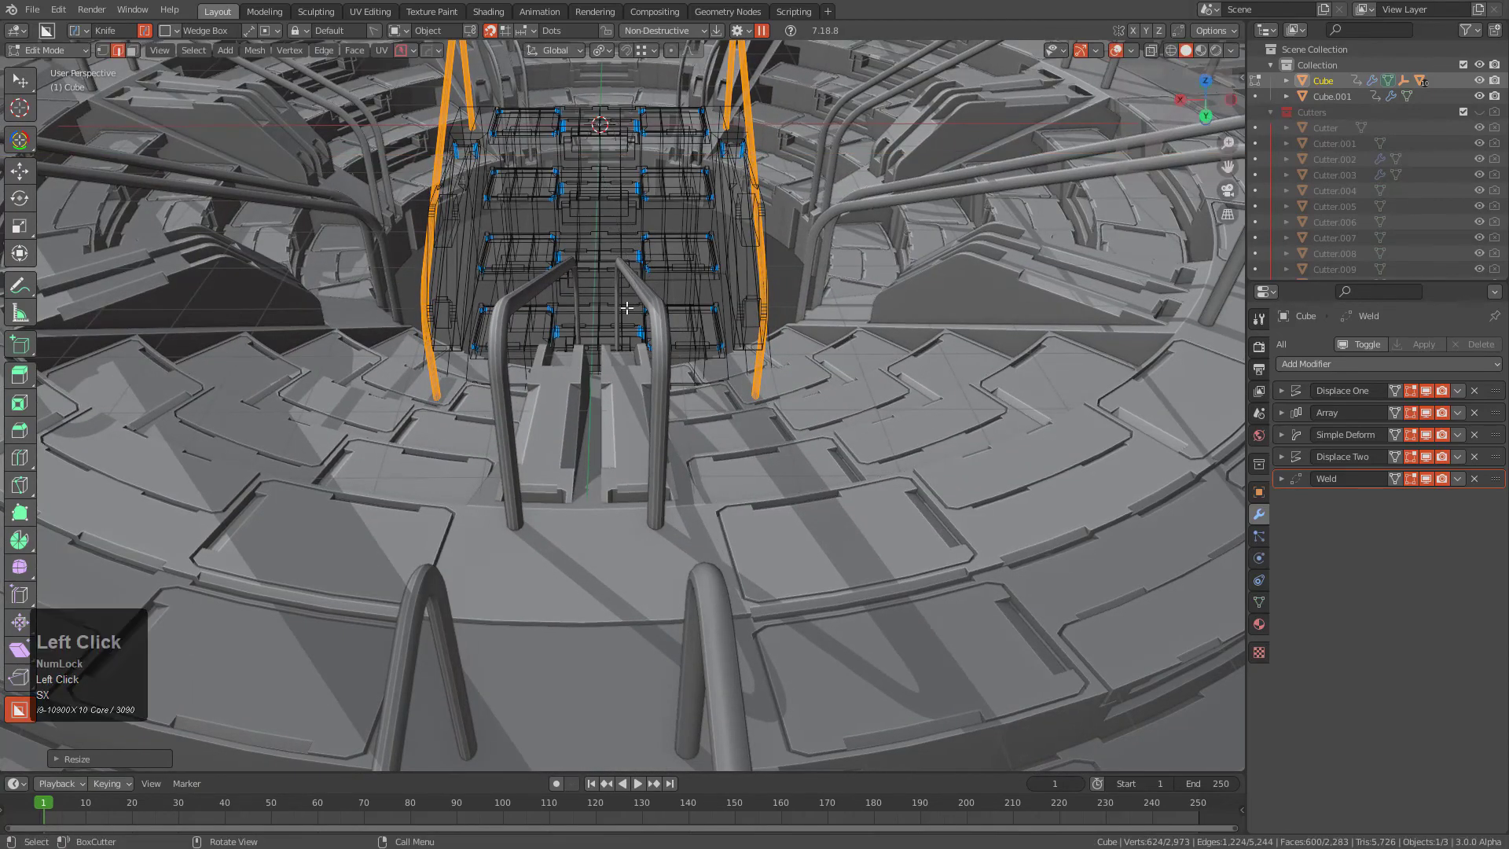
Step: Widen both inner-ring handrails slightly along X and return to Object Mode
{"action": "middle_click_drag", "start_coordinate": [639, 296], "coordinate": [636, 338]}
{"action": "scroll", "coordinate": [608, 303], "scroll_direction": "up", "scroll_amount": 3}
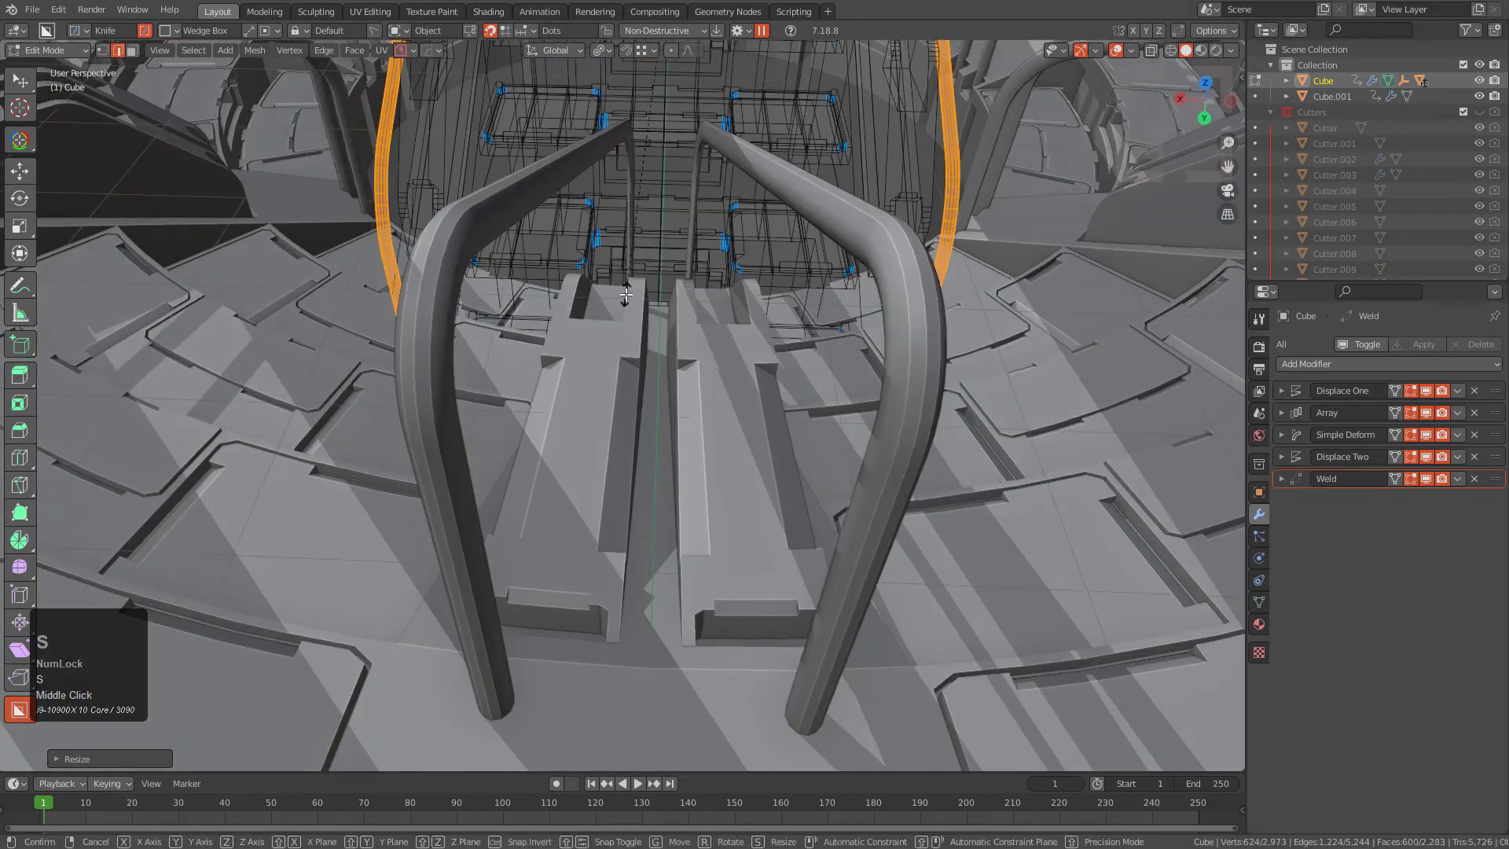
{"action": "key", "text": "s"}
{"action": "key", "text": "x"}
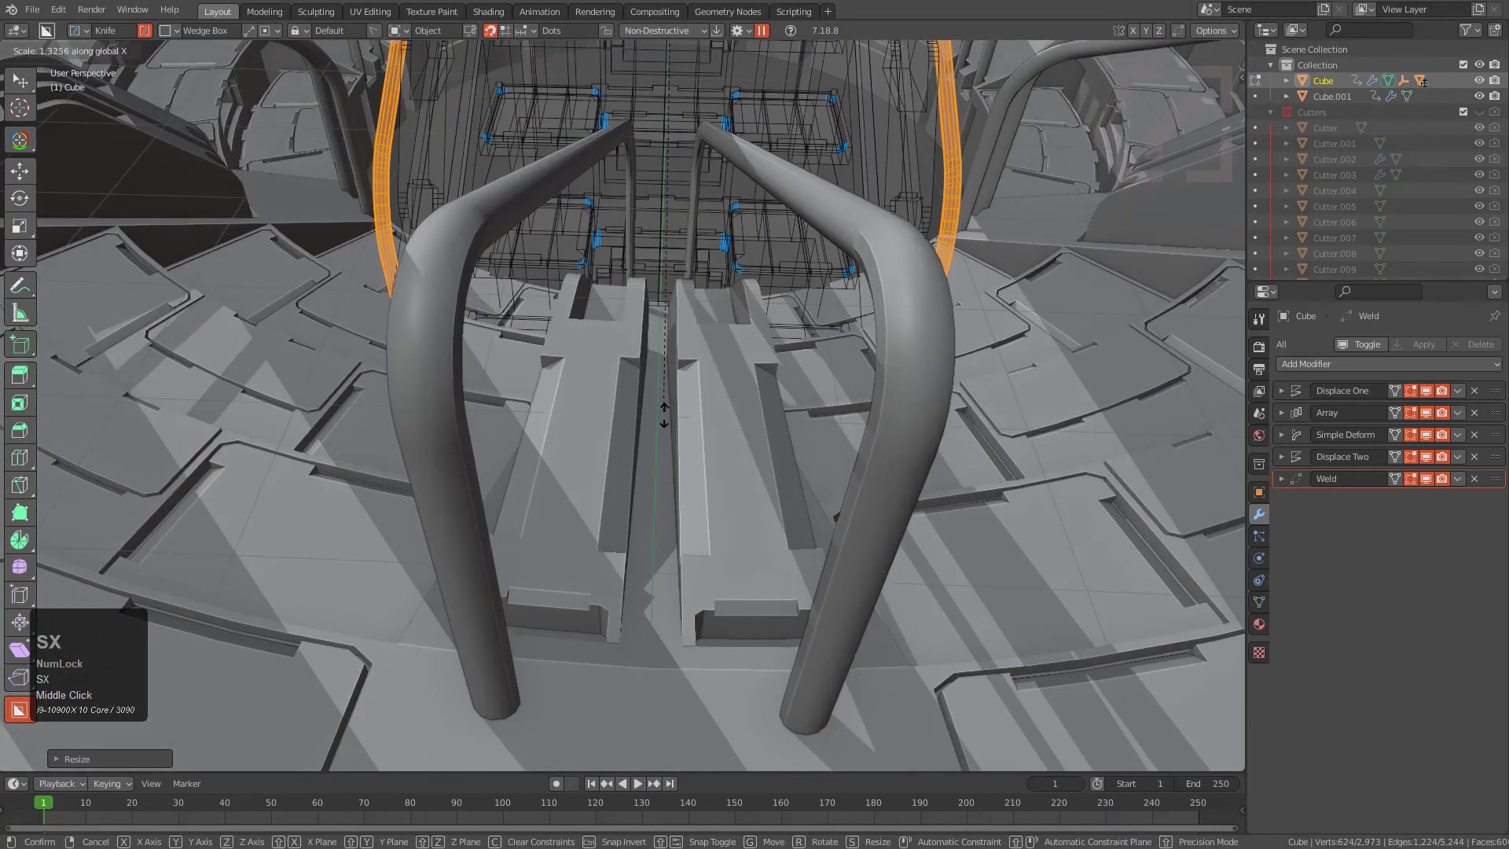
{"action": "left_click", "coordinate": [667, 383]}
{"action": "scroll", "coordinate": [668, 381], "scroll_direction": "down", "scroll_amount": 3}
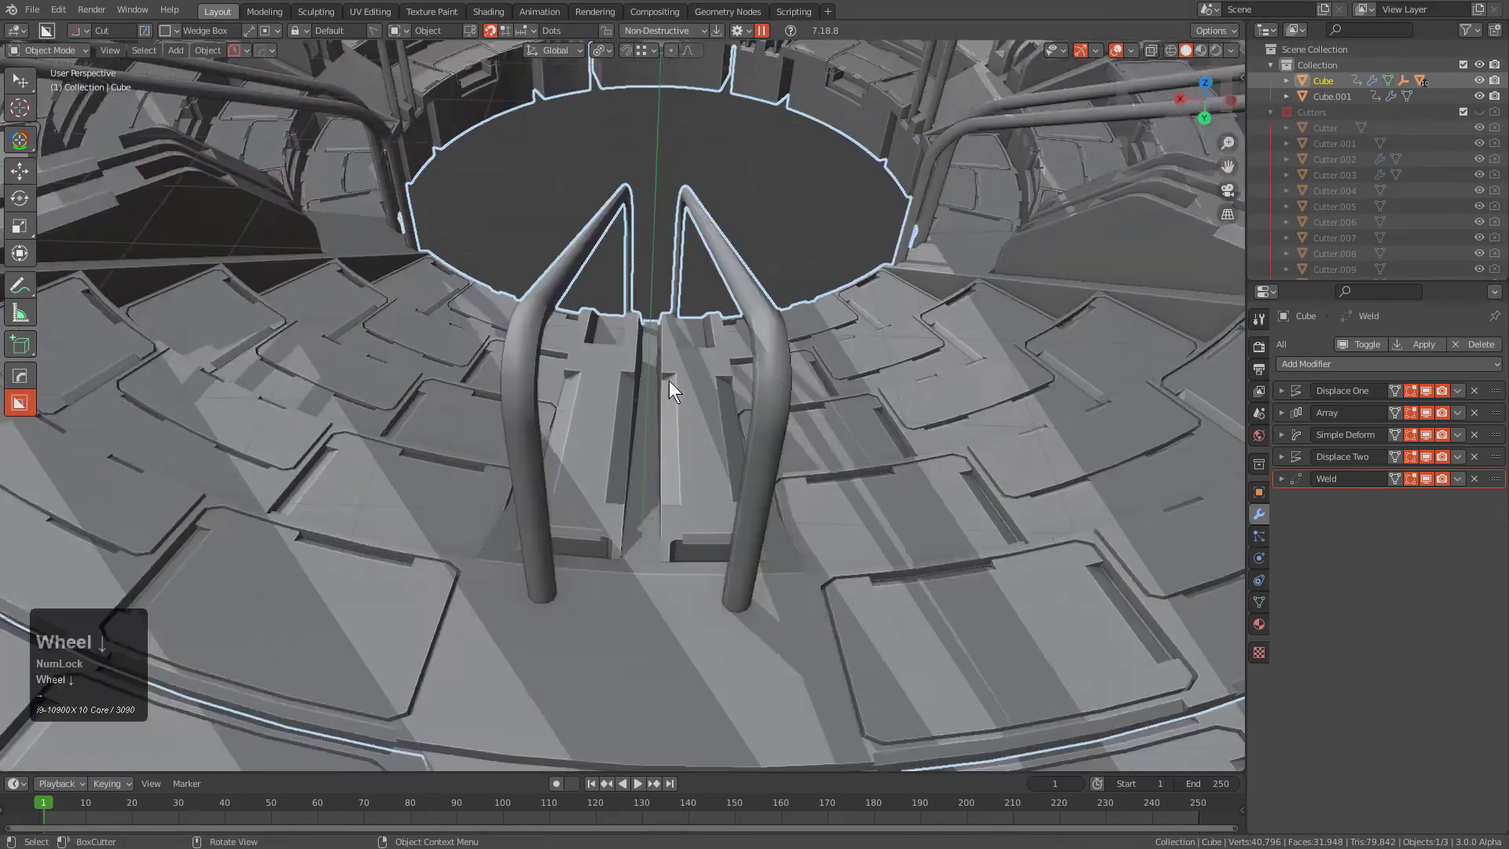
Step: Sharpen the inner stair ring with 45° sharpness, 35° auto smooth and additive mode
{"action": "mouse_move", "coordinate": [668, 380]}
{"action": "middle_mouse_down"}
{"action": "mouse_move", "coordinate": [697, 359]}
{"action": "mouse_move", "coordinate": [682, 362]}
{"action": "middle_mouse_up"}
{"action": "scroll", "coordinate": [684, 366], "scroll_direction": "up", "scroll_amount": 3}
{"action": "key", "text": "q"}
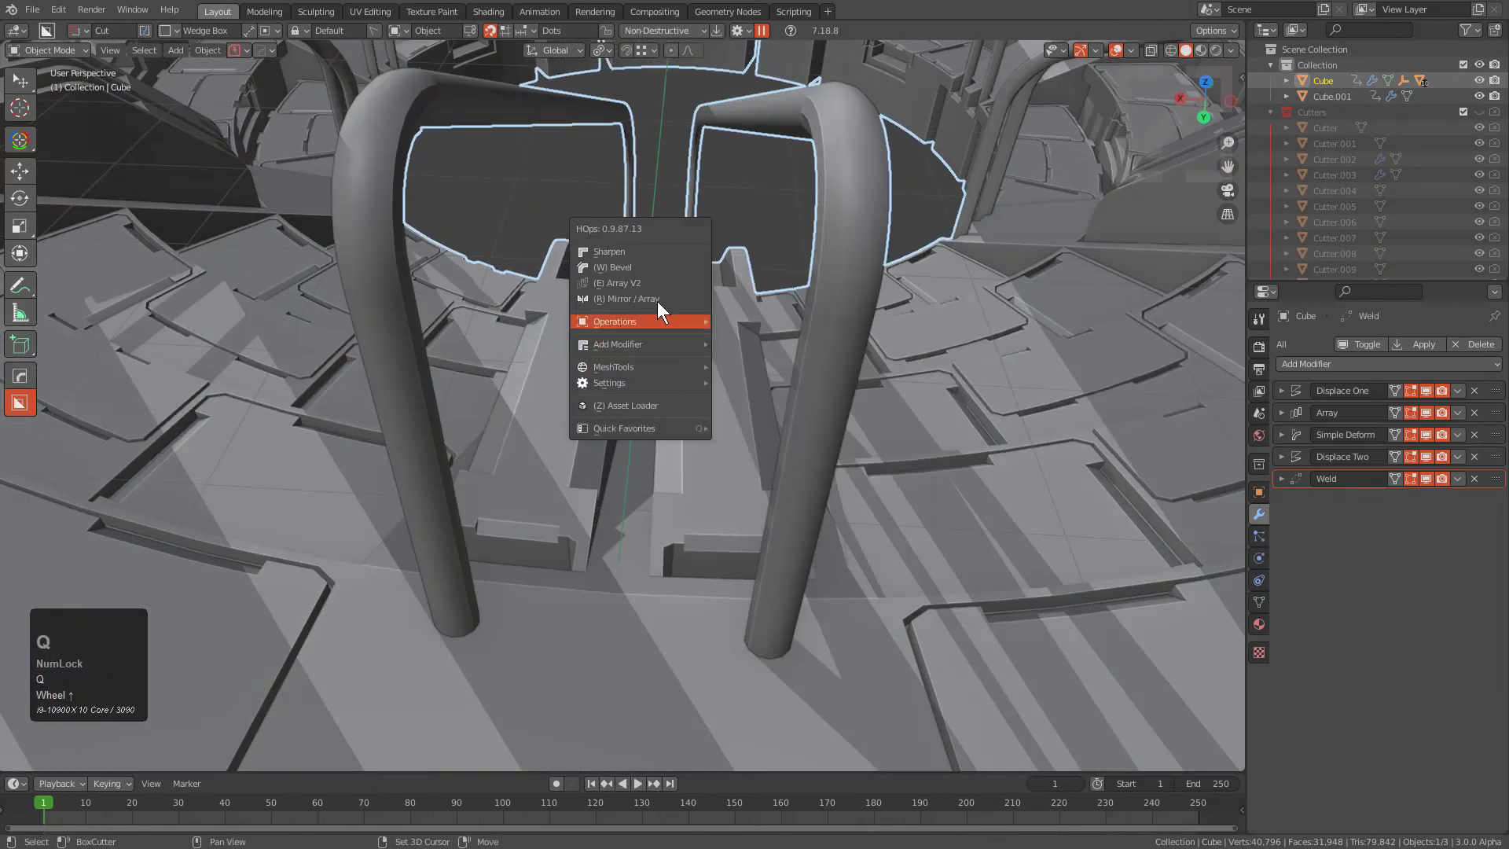
{"action": "left_click", "coordinate": [658, 253]}
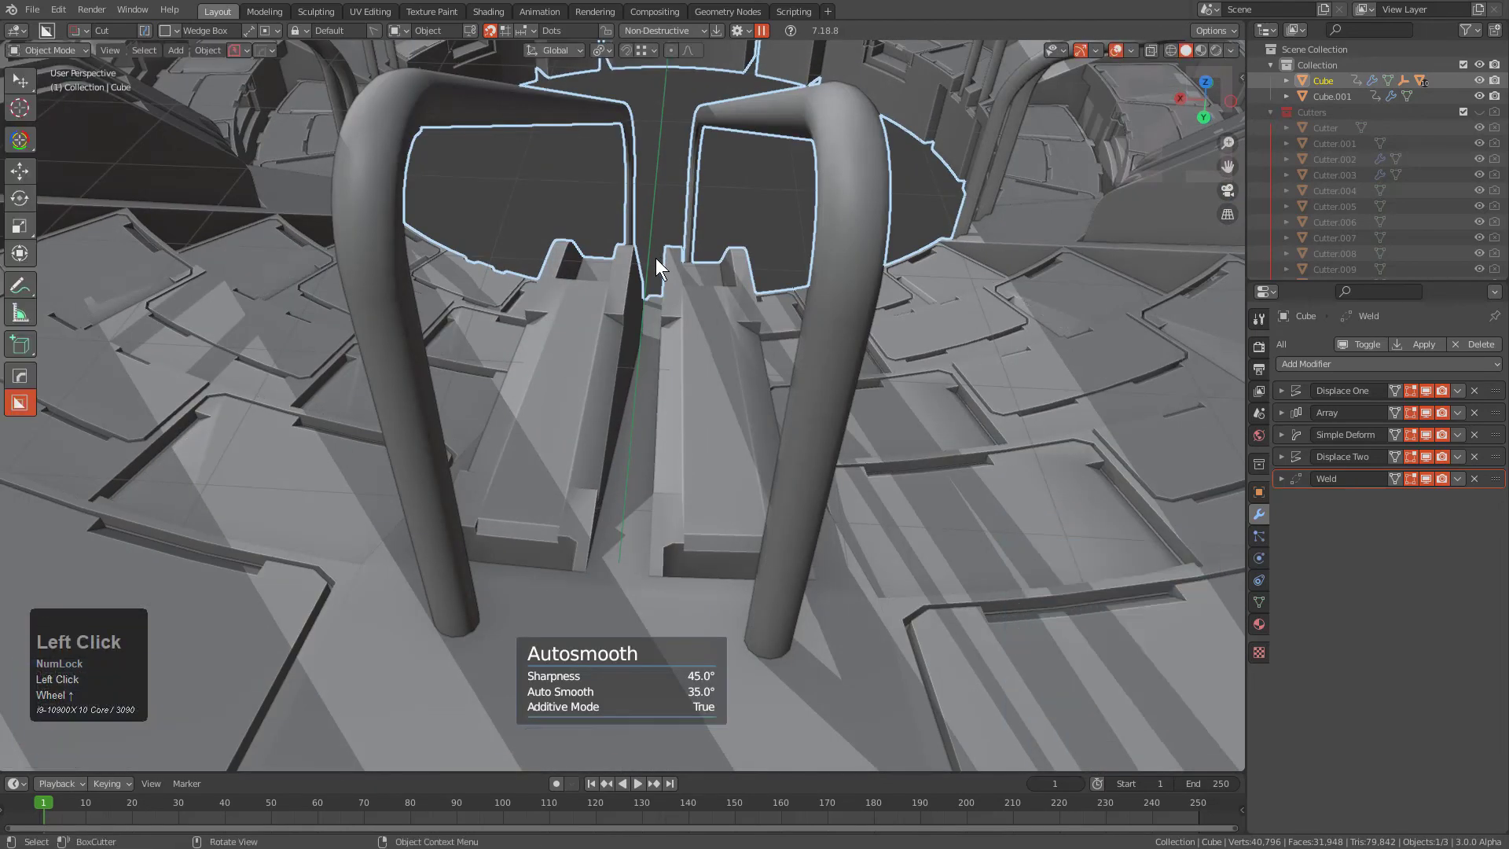
Step: Adjust the inner ring's auto smooth angle to about 28.2° so the handrails shade smoothly
{"action": "scroll", "coordinate": [655, 257], "scroll_direction": "down", "scroll_amount": 3}
{"action": "key", "text": "q"}
{"action": "left_click", "coordinate": [626, 296]}
{"action": "scroll", "coordinate": [624, 292], "scroll_direction": "down", "scroll_amount": 2}
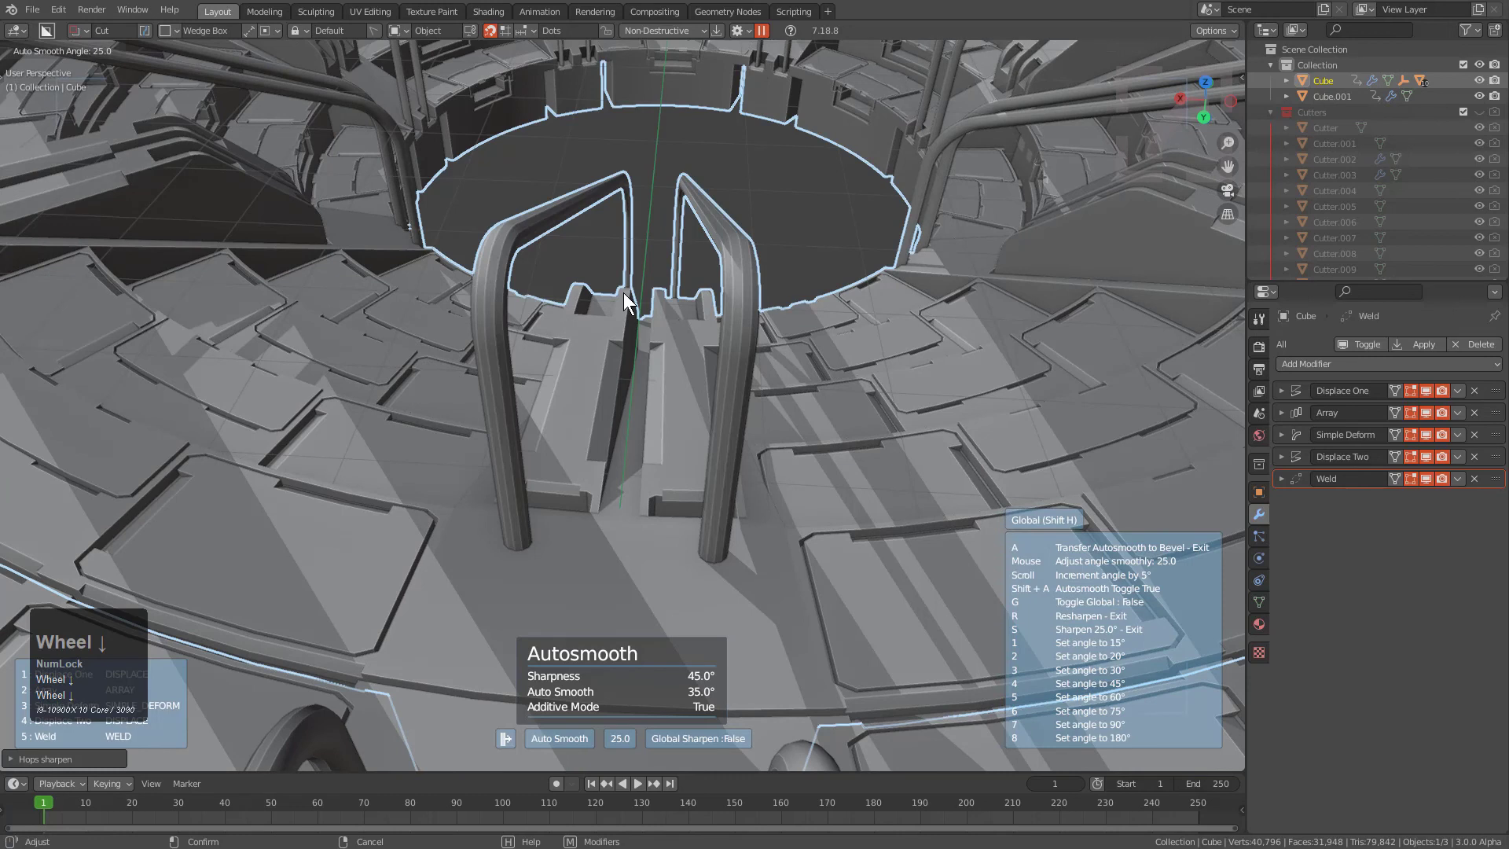
{"action": "scroll", "coordinate": [624, 293], "scroll_direction": "up", "scroll_amount": 1}
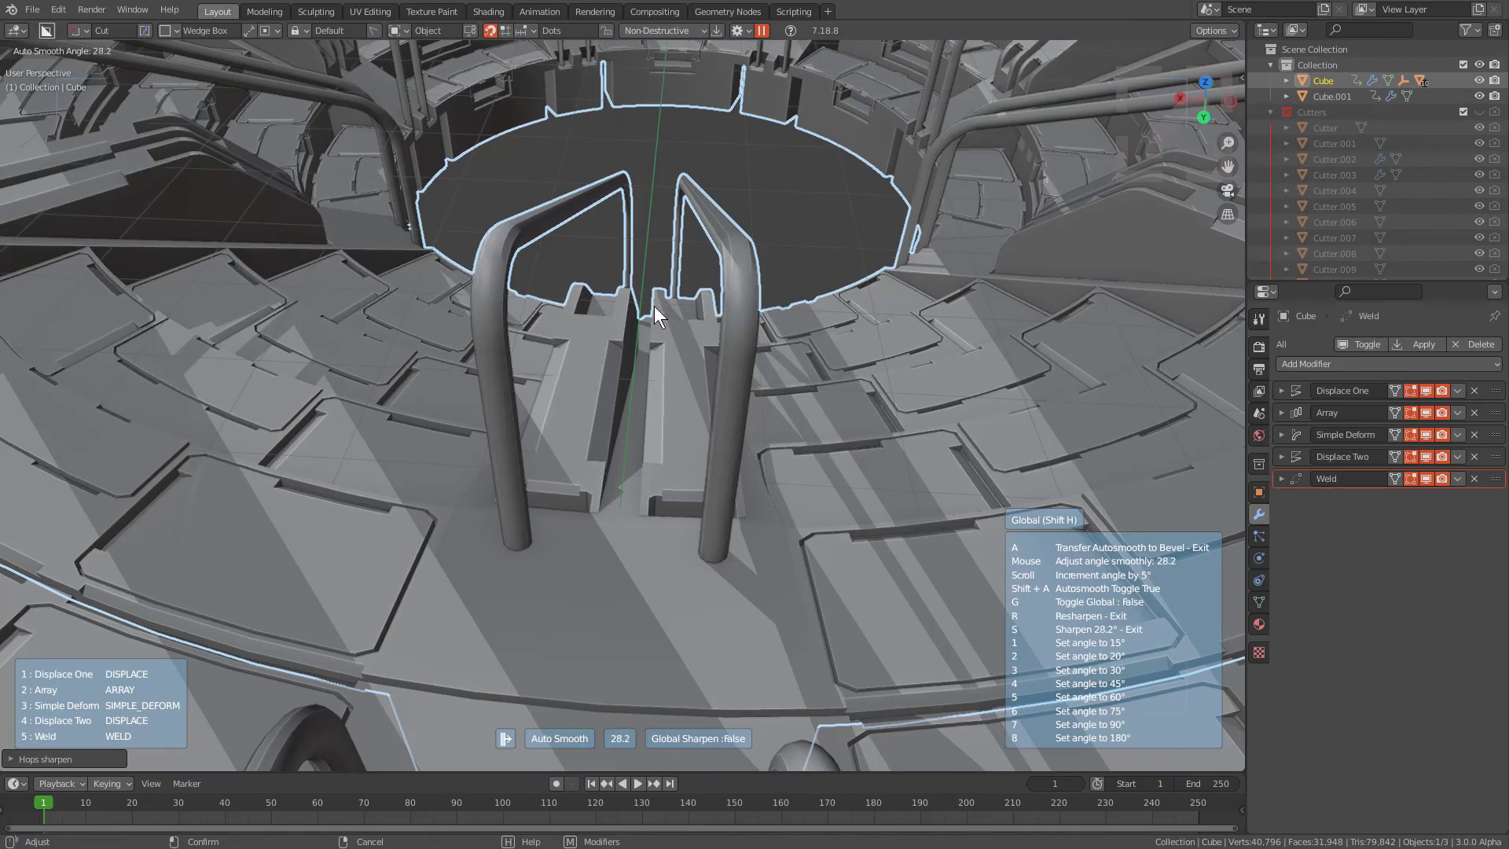
{"action": "middle_click", "coordinate": [645, 304]}
{"action": "scroll", "coordinate": [659, 309], "scroll_direction": "down", "scroll_amount": 5}
{"action": "middle_click", "coordinate": [592, 342], "text": "alt"}
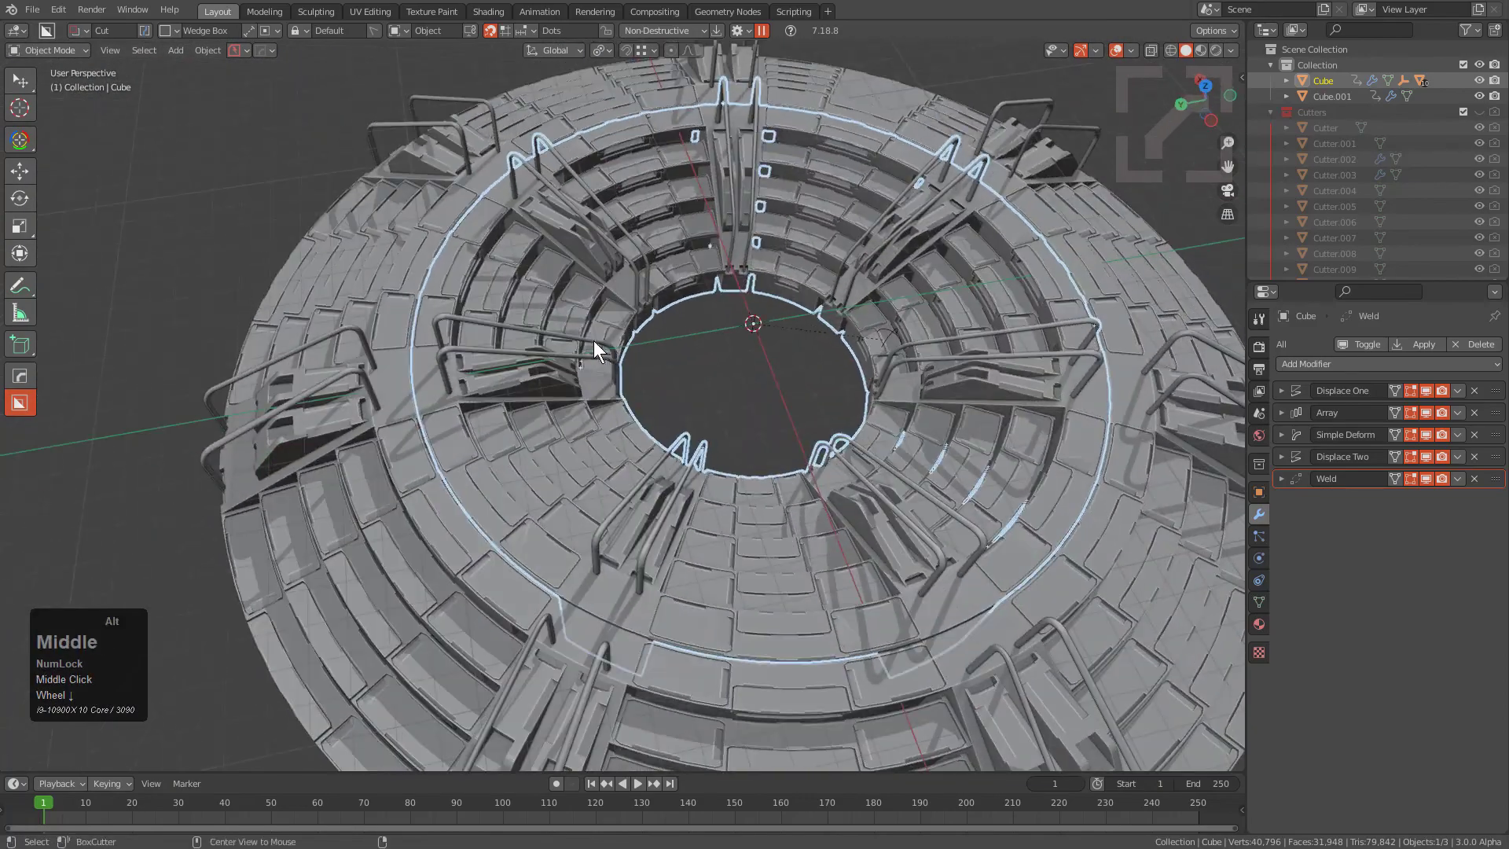
{"action": "middle_click_drag", "start_coordinate": [593, 341], "coordinate": [560, 427]}
{"action": "scroll", "coordinate": [560, 427], "scroll_direction": "down", "scroll_amount": 4}
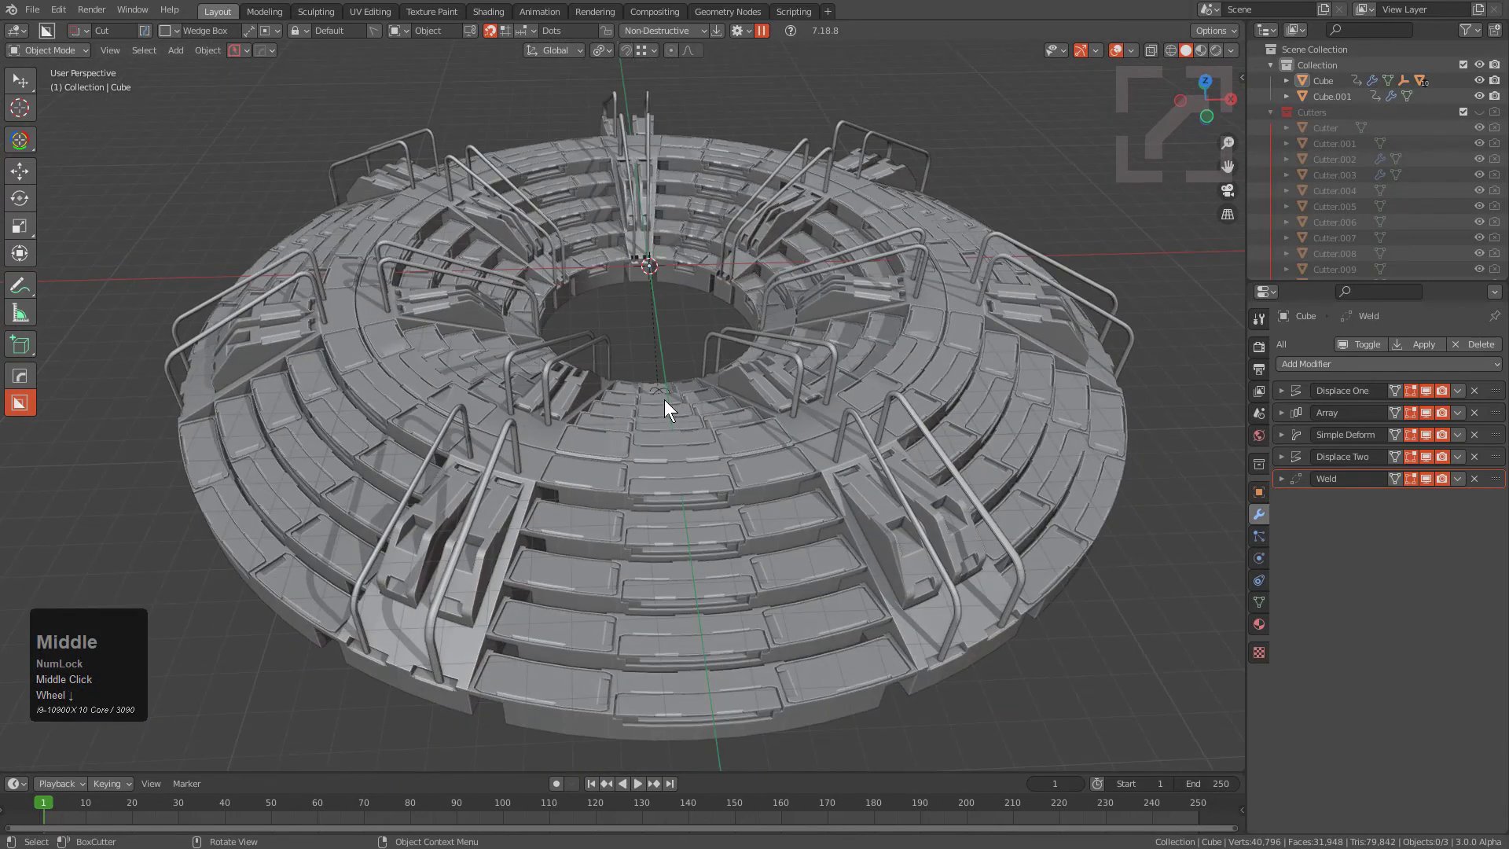